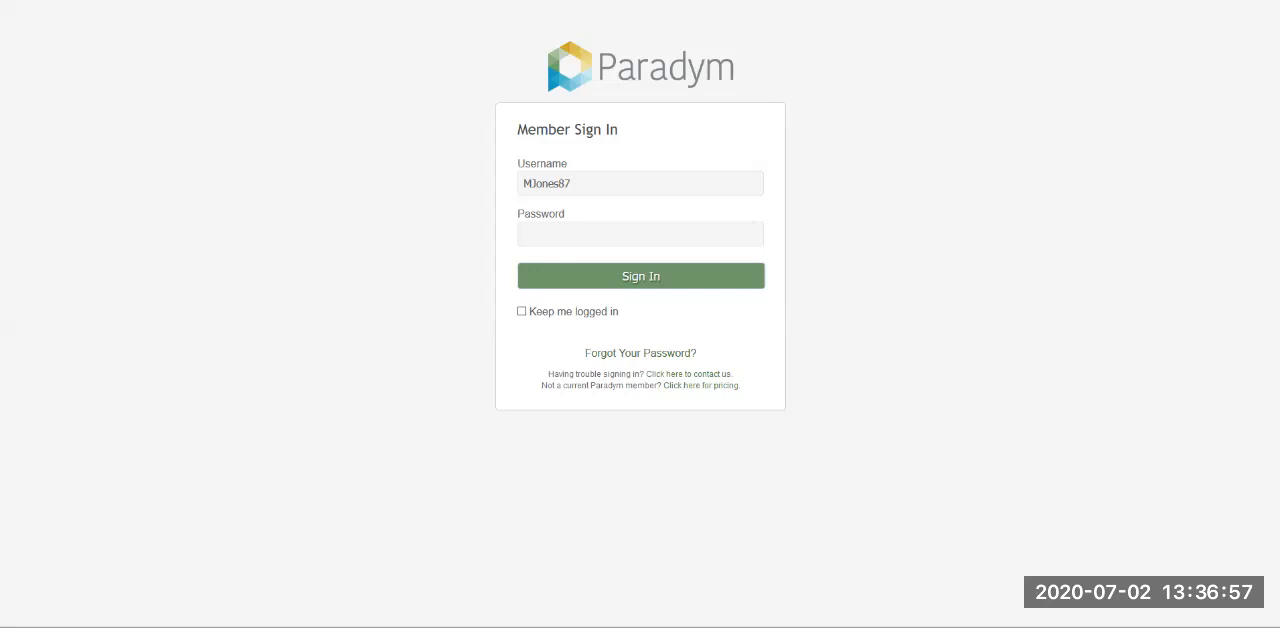
# - Try to sign in to the member account with the account password and Keep me logged in enabled
pyautogui.click(640, 234)
pyautogui.write('••••••')
pyautogui.press('BackSpace')
pyautogui.press('BackSpace')
pyautogui.press('BackSpace')
pyautogui.press('BackSpace')
pyautogui.write('•••••••')
pyautogui.click(521, 311)
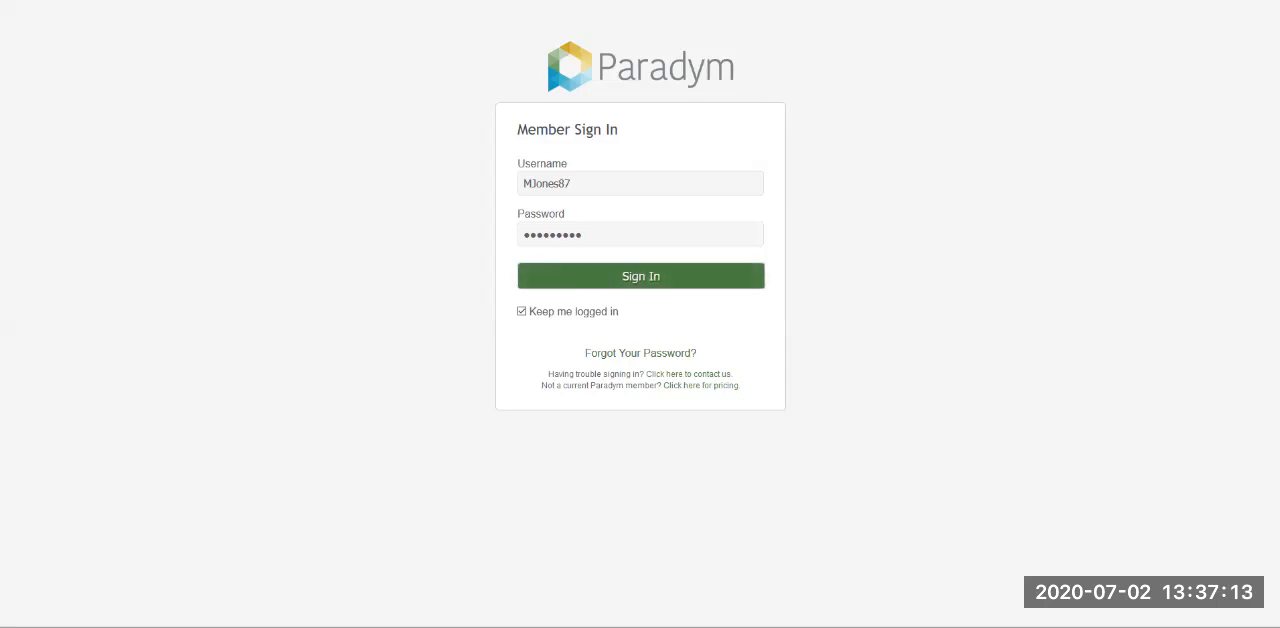
pyautogui.click(641, 276)
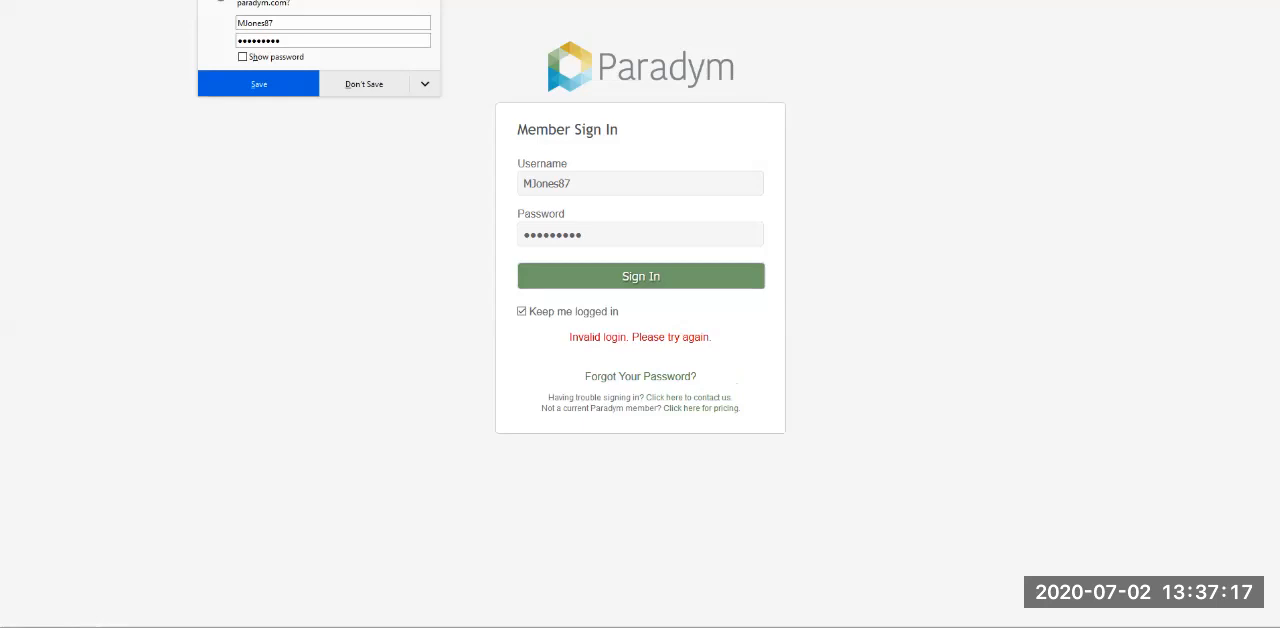
# - Replace the password in the member sign-in form by re-entering the account password
pyautogui.doubleClick(553, 235)
pyautogui.write('•••••••')
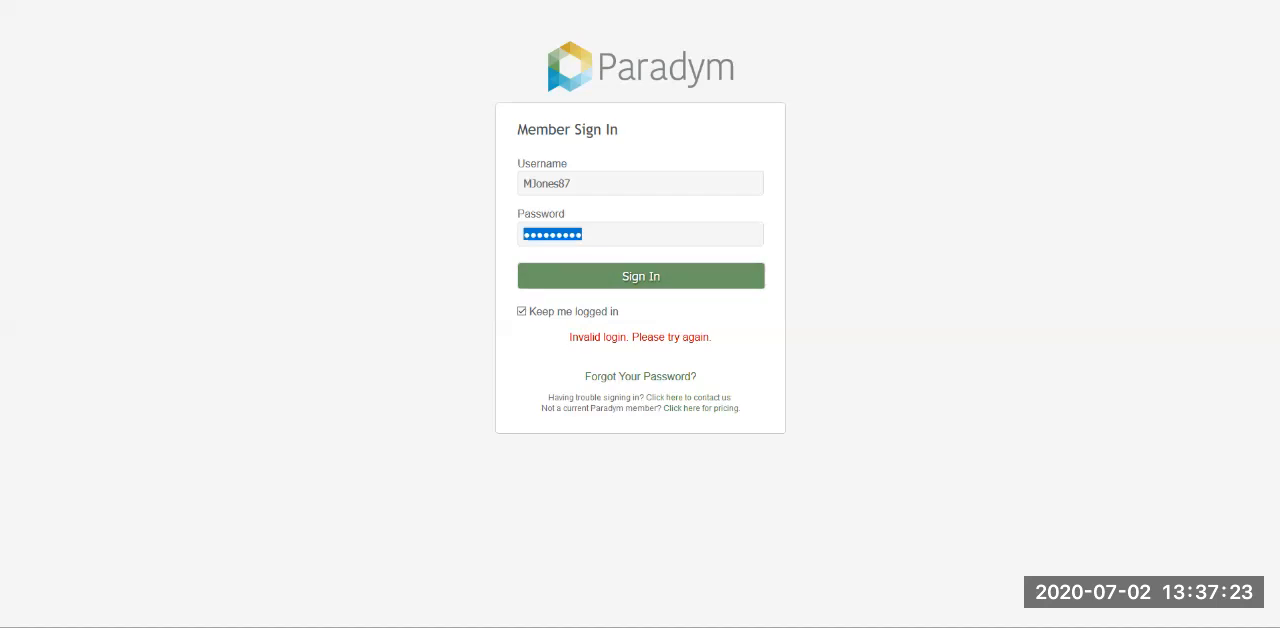
# - Sign in to the member account, enter and confirm a new account password, and save the password change
pyautogui.press('Return')
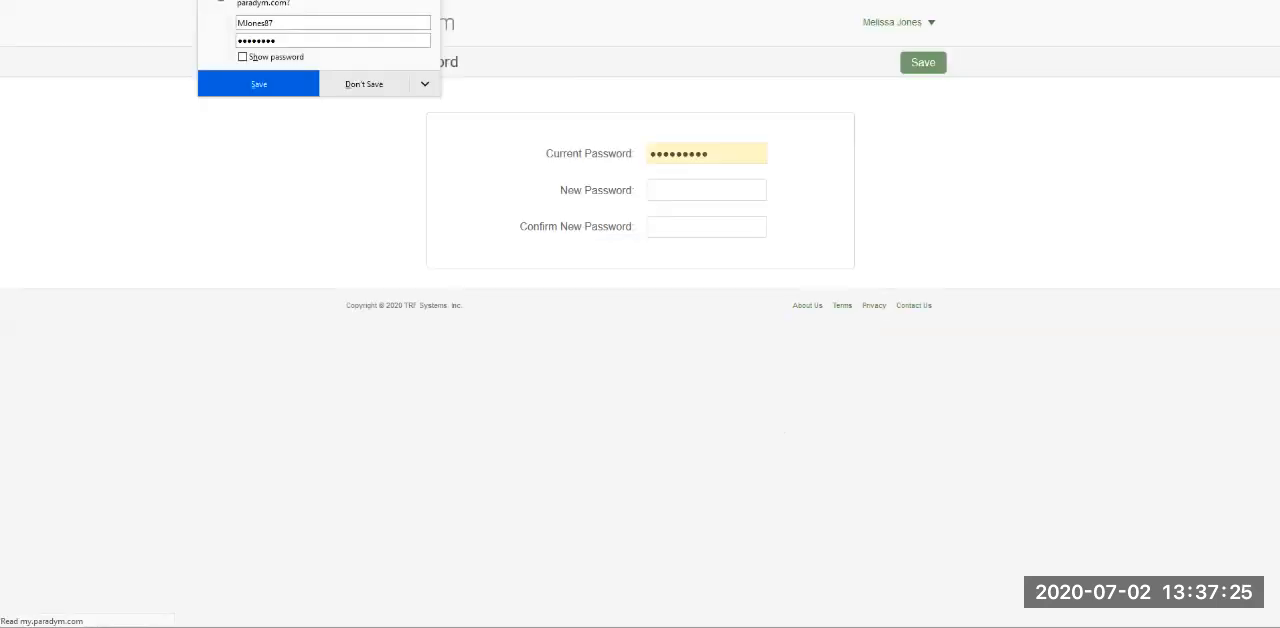
pyautogui.click(706, 190)
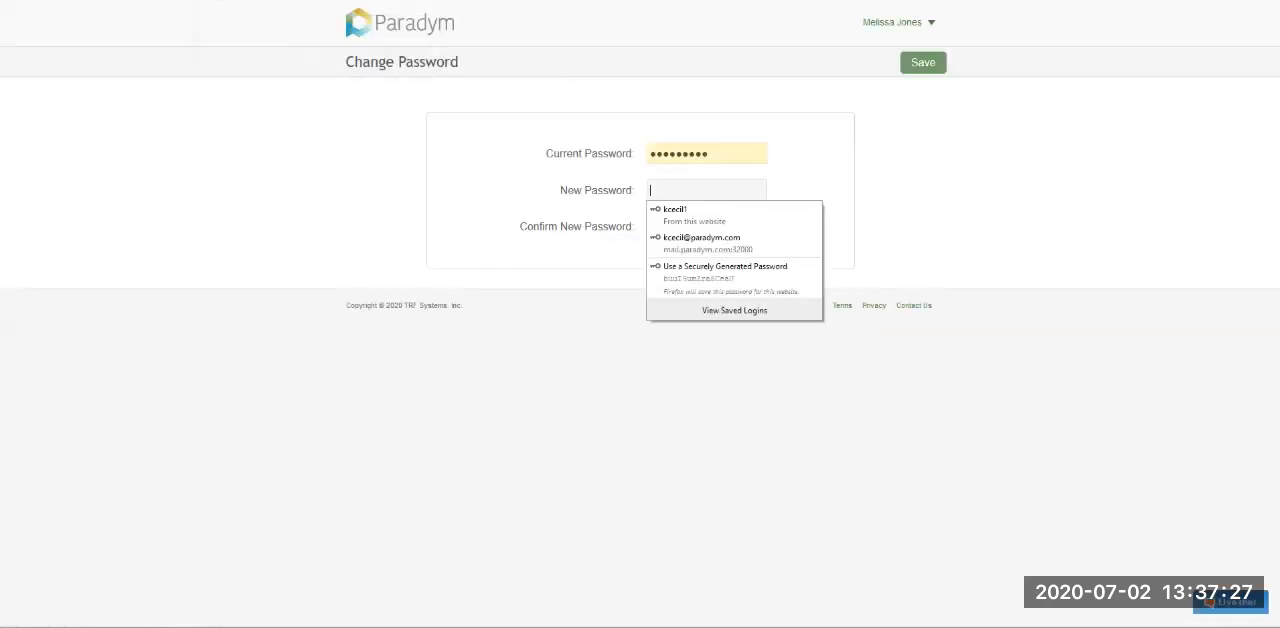
pyautogui.write('•••••••••')
pyautogui.click(706, 227)
pyautogui.write('•••••••••')
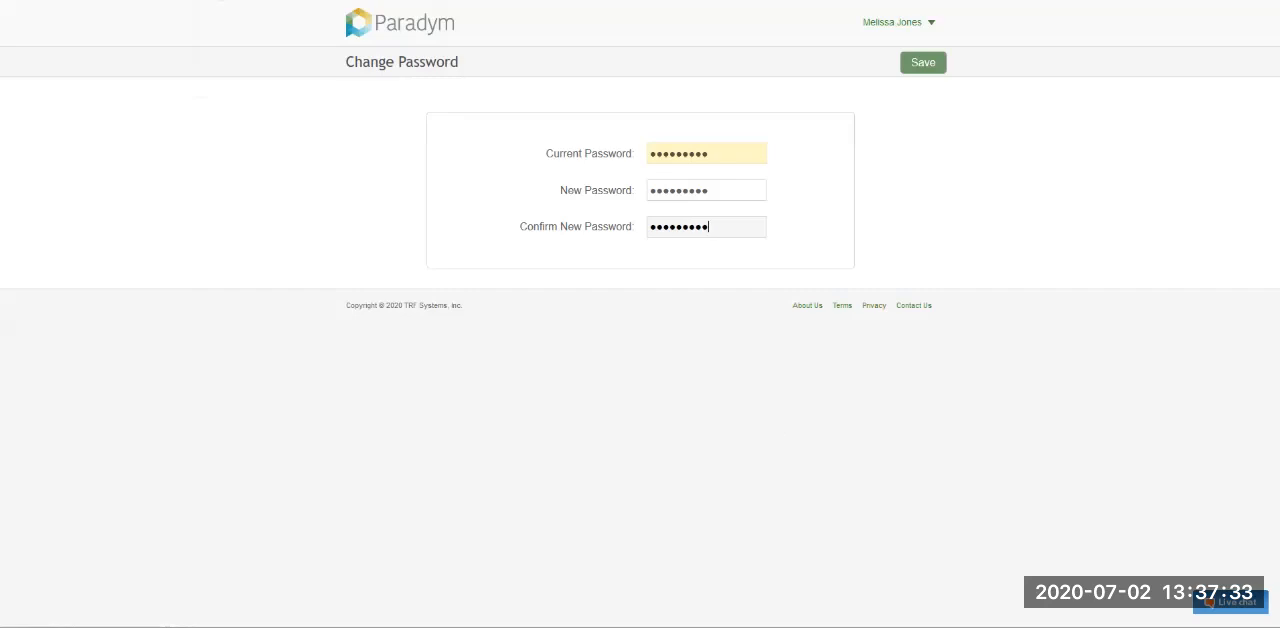
pyautogui.press('Return')
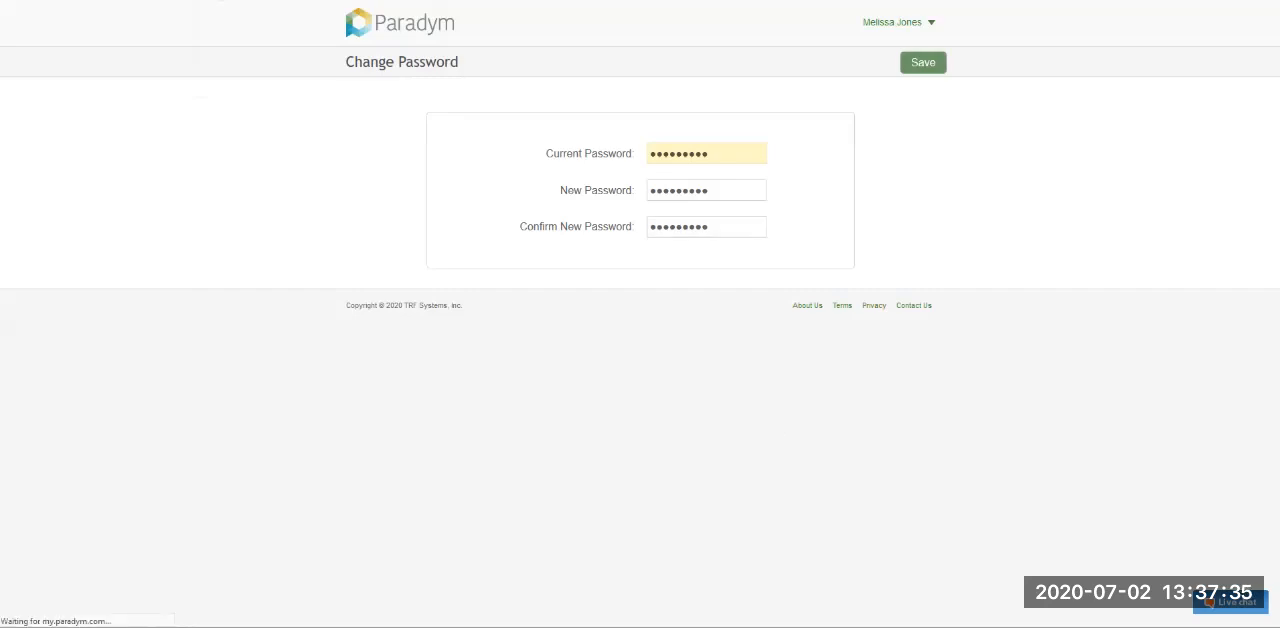
pyautogui.click(919, 62)
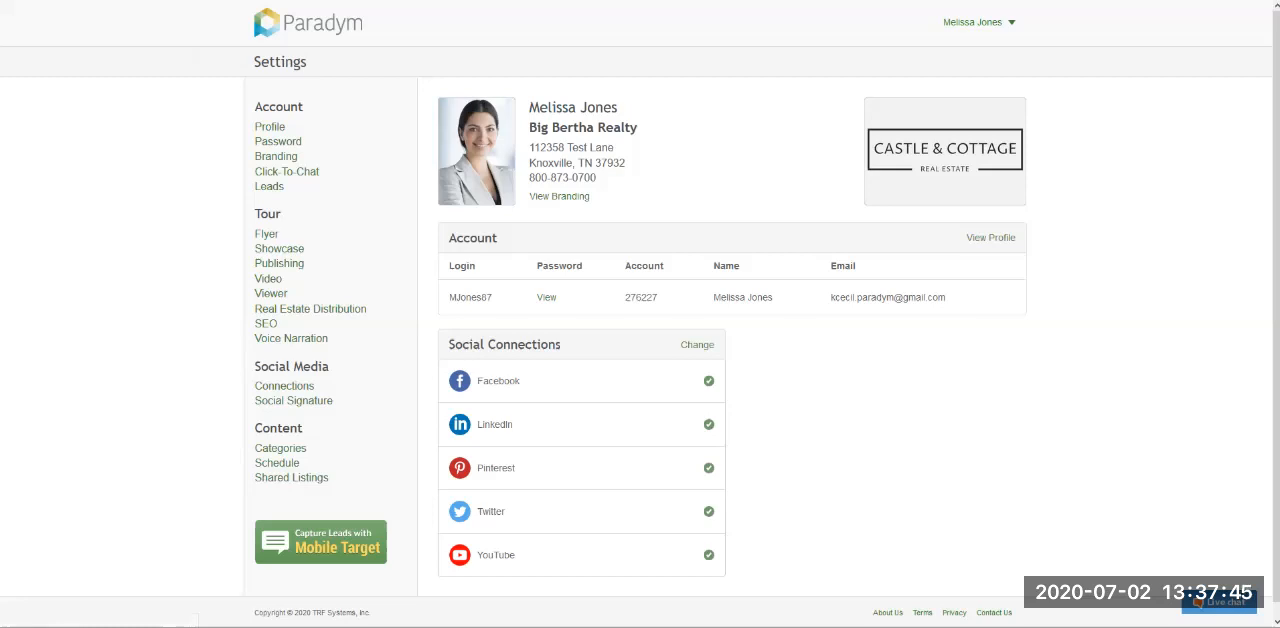
# - Go to My Tours and start creating a new property tour
pyautogui.click(979, 22)
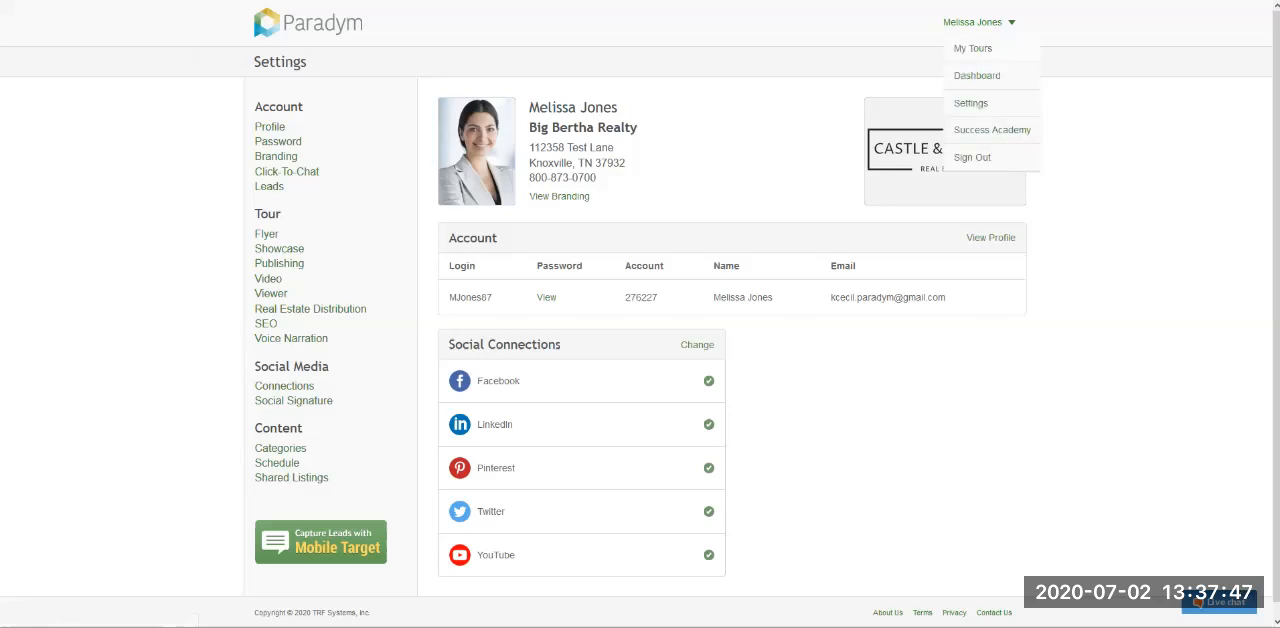
pyautogui.click(972, 48)
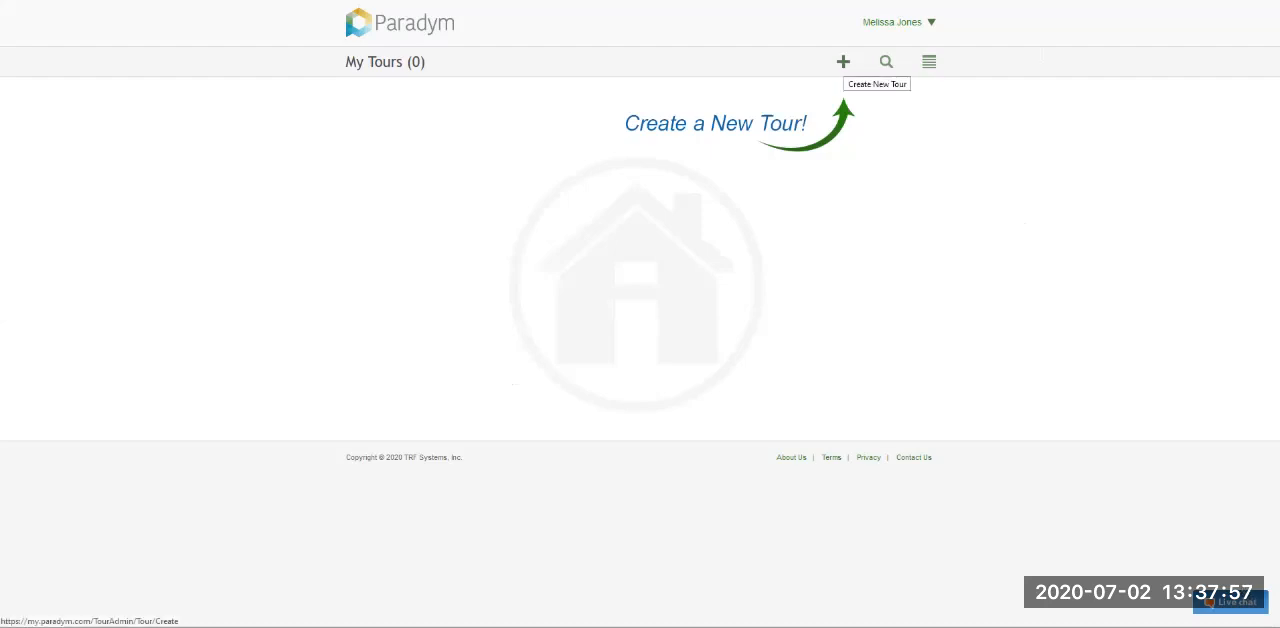
pyautogui.click(843, 61)
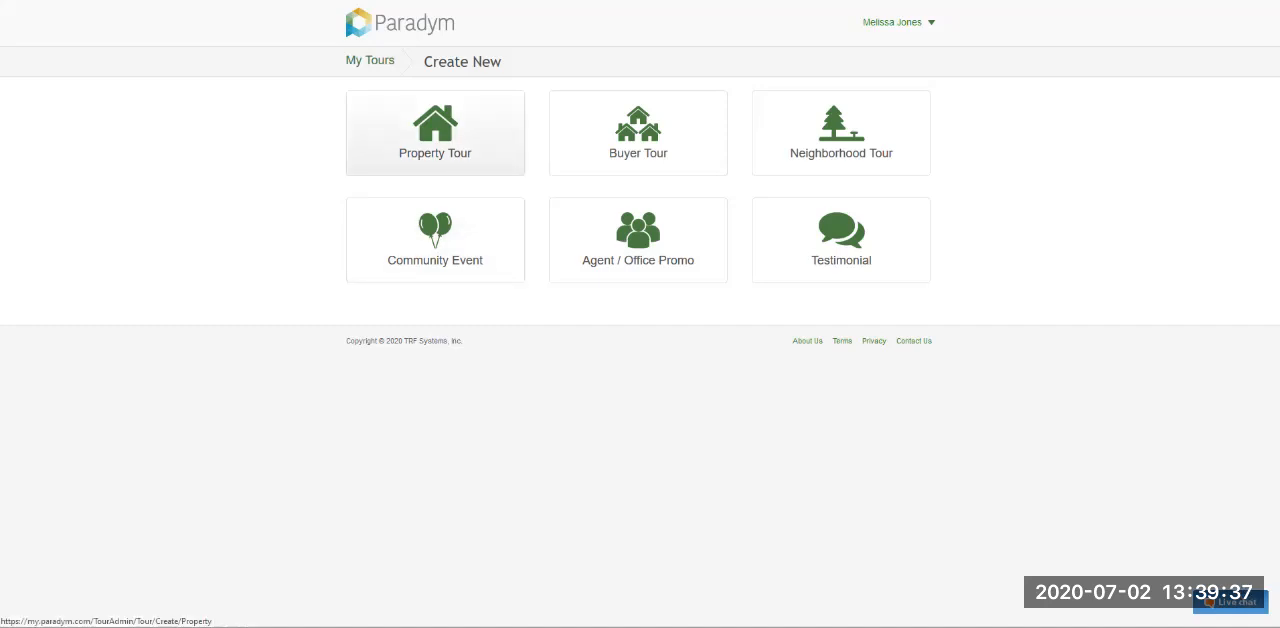
pyautogui.click(435, 133)
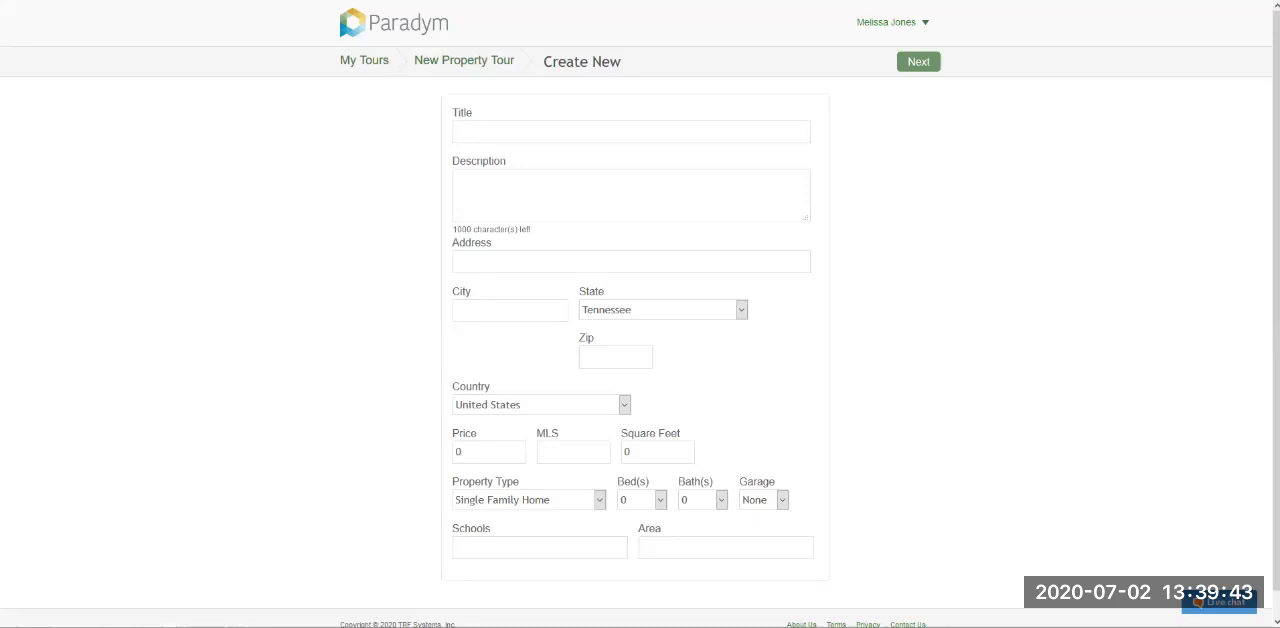
# - Title the new property tour "Lunar Eclipse Drive" and continue to adding scenes
pyautogui.click(631, 132)
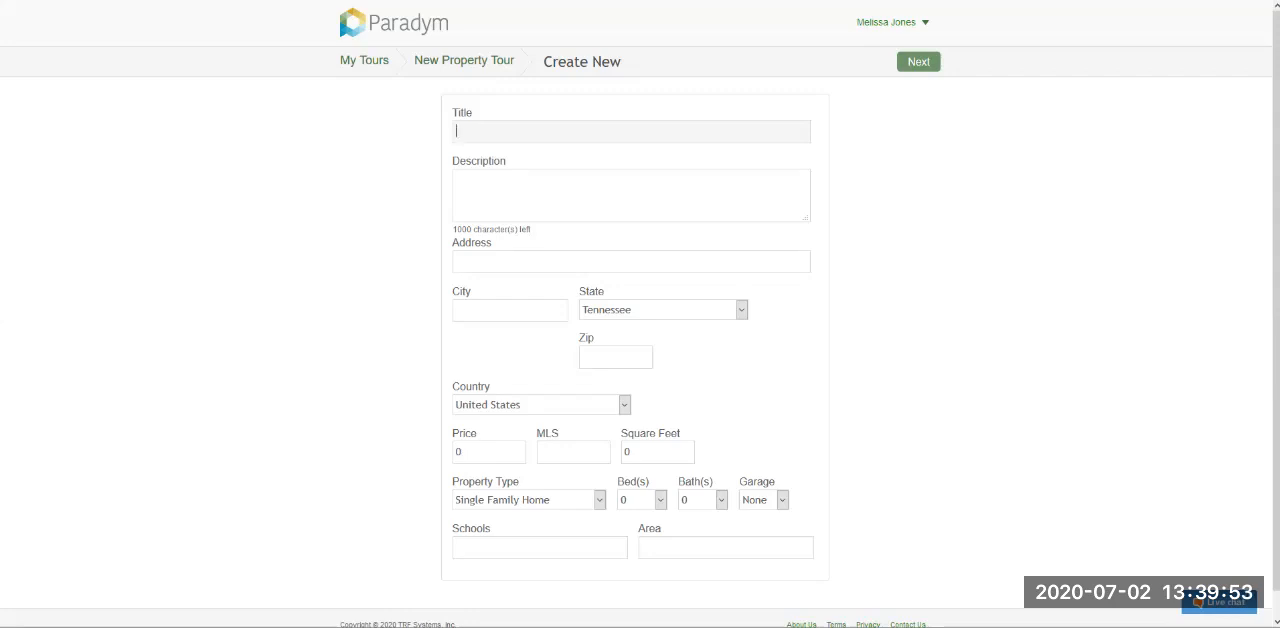
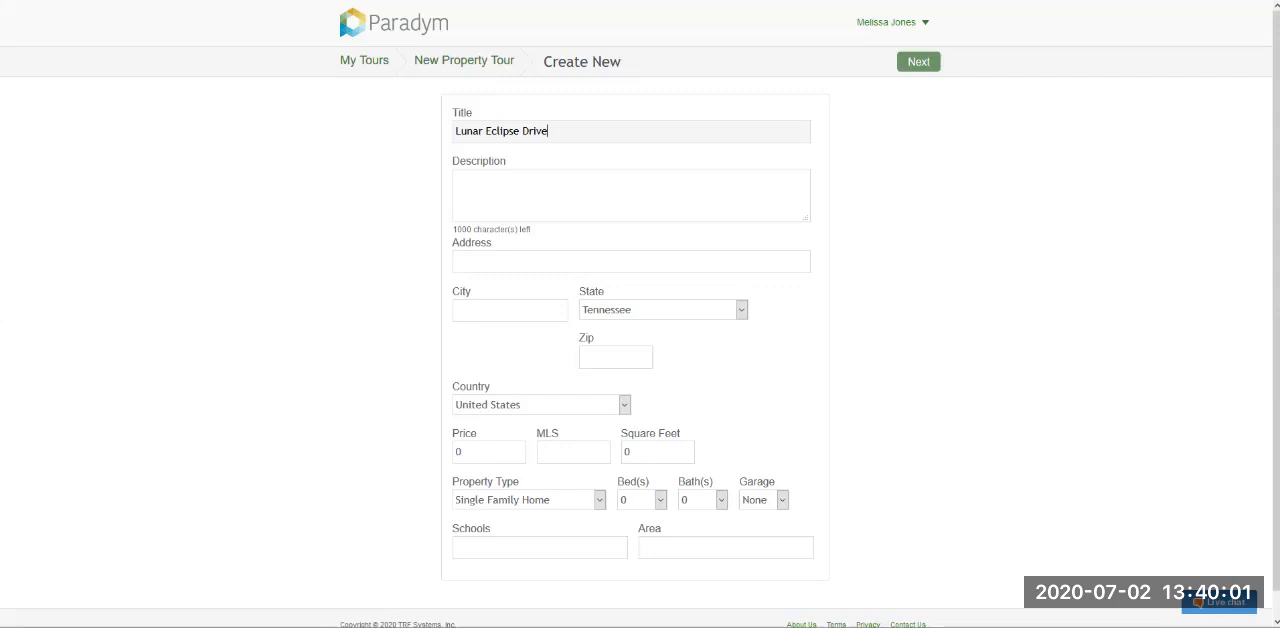
pyautogui.click(918, 62)
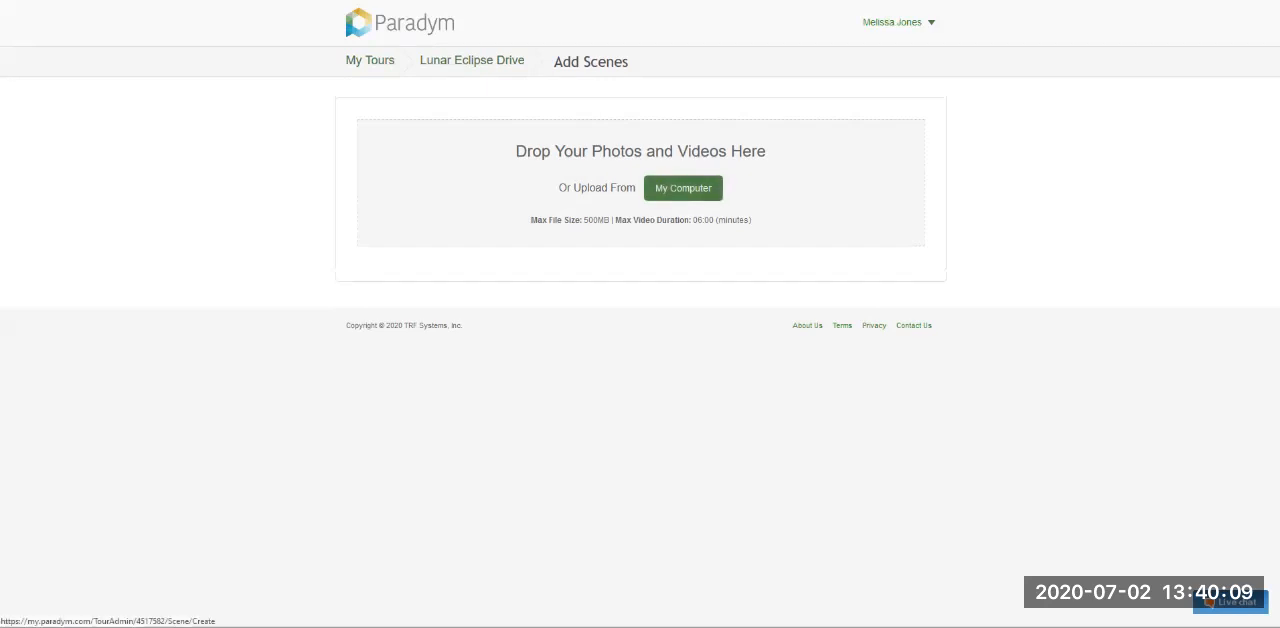
# - Upload all the pictures in the Lunar Eclipse Drive folder from the computer as tour scenes
pyautogui.moveTo(530, 219); pyautogui.dragTo(753, 219)
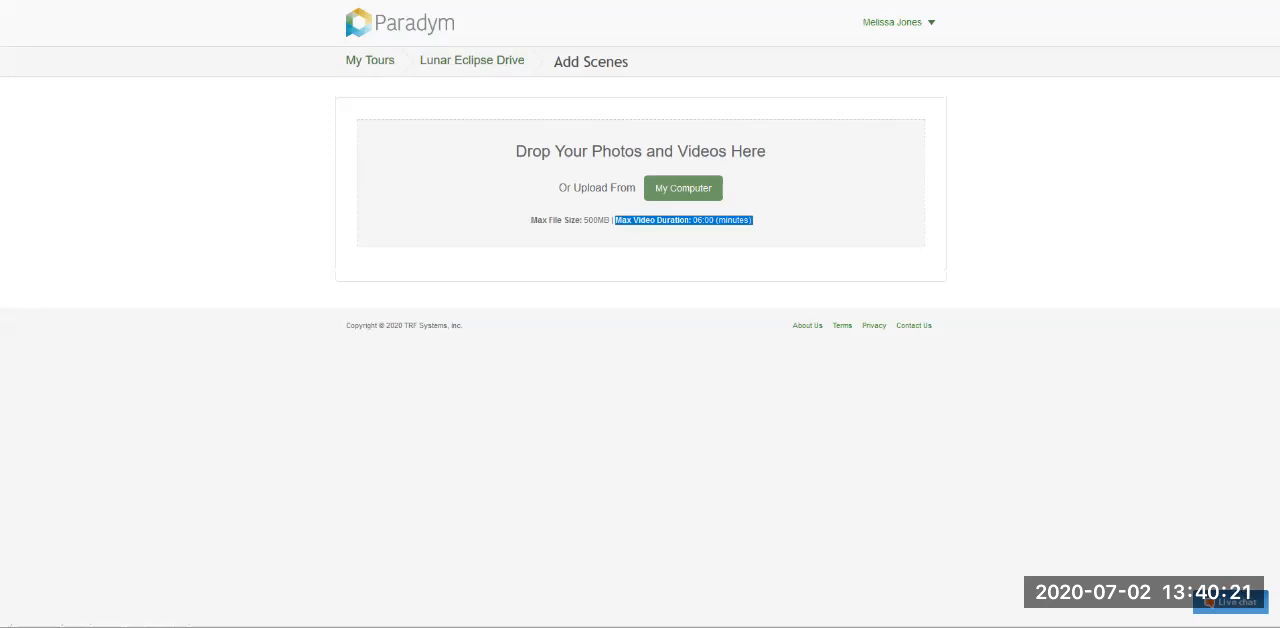
pyautogui.click(760, 221)
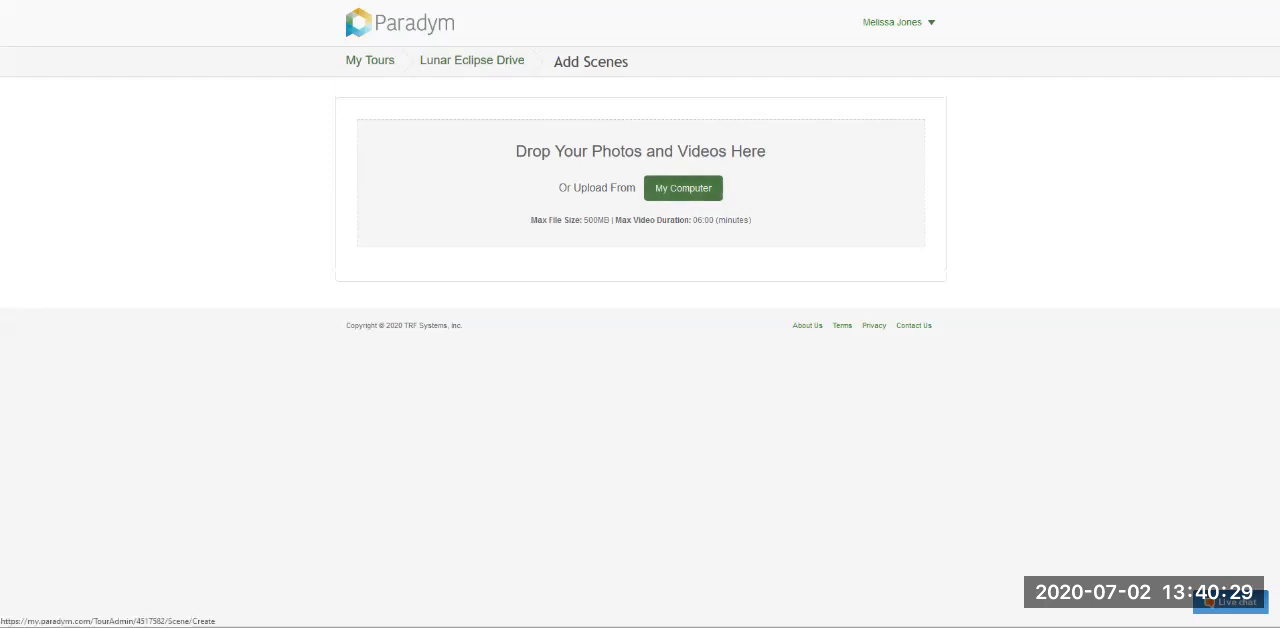
pyautogui.click(683, 188)
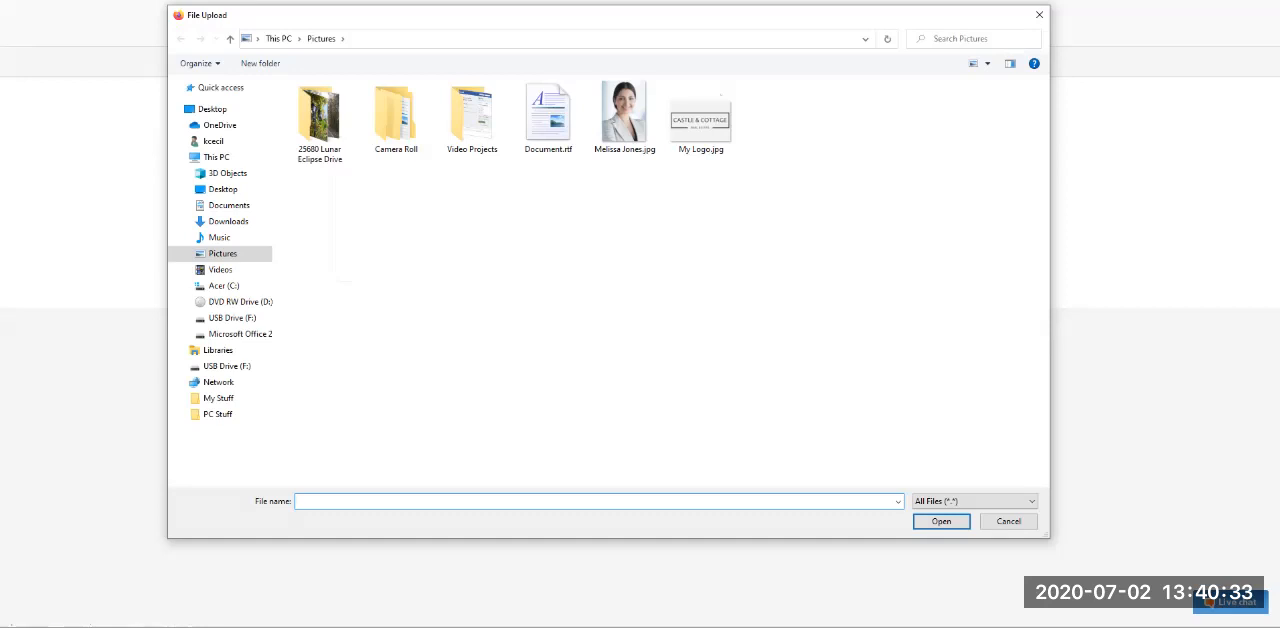
pyautogui.doubleClick(319, 118)
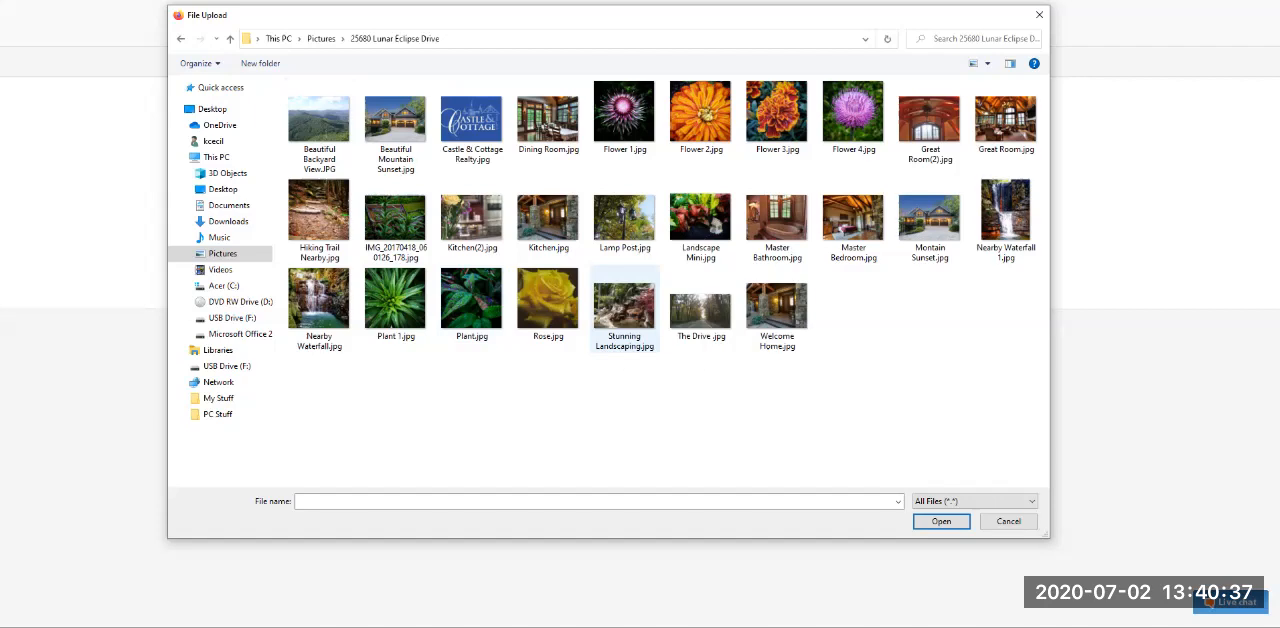
pyautogui.click(625, 310)
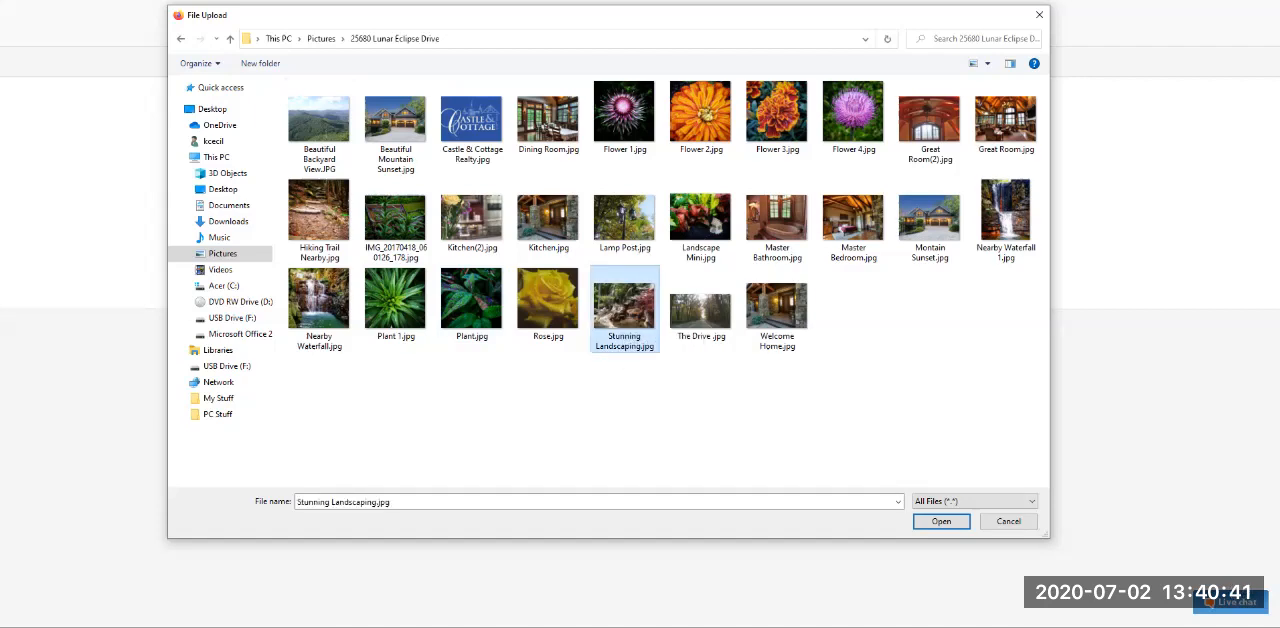
pyautogui.click(860, 395)
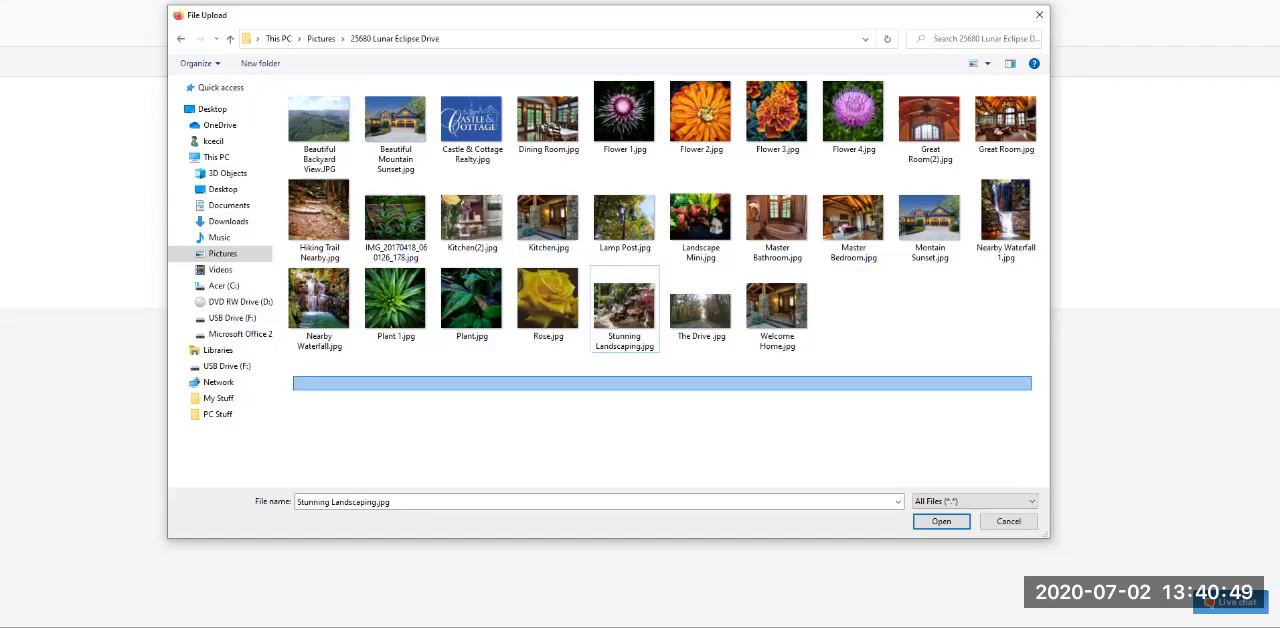
pyautogui.moveTo(1041, 367); pyautogui.dragTo(1011, 122)
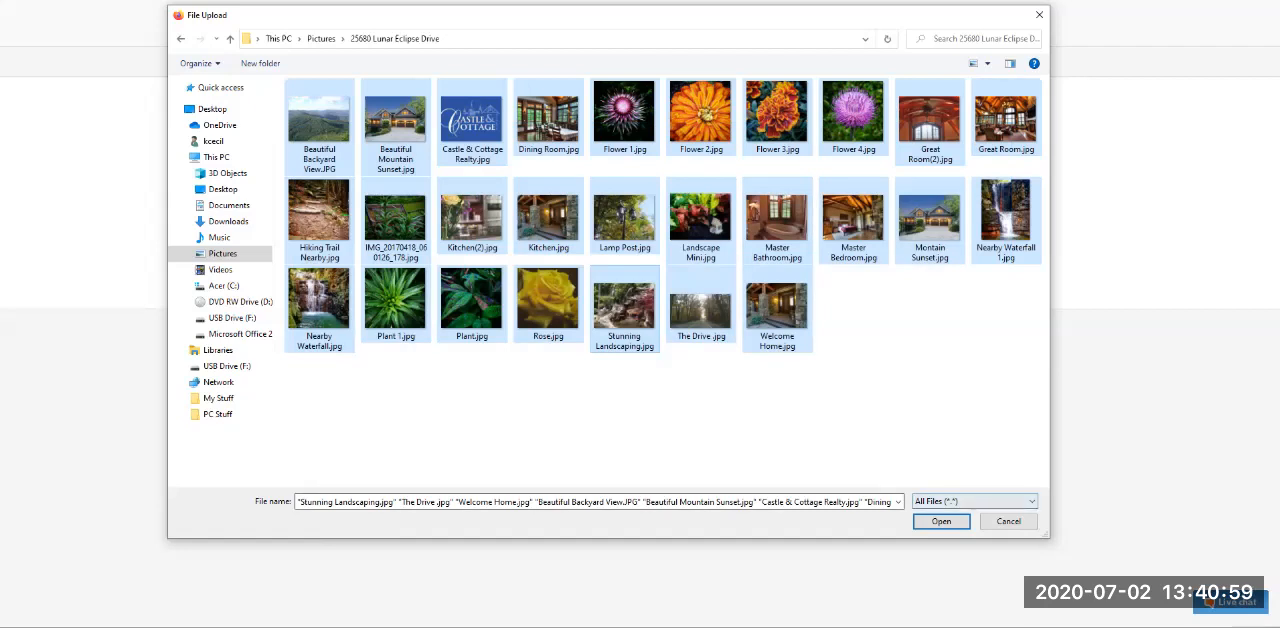
pyautogui.press('Return')
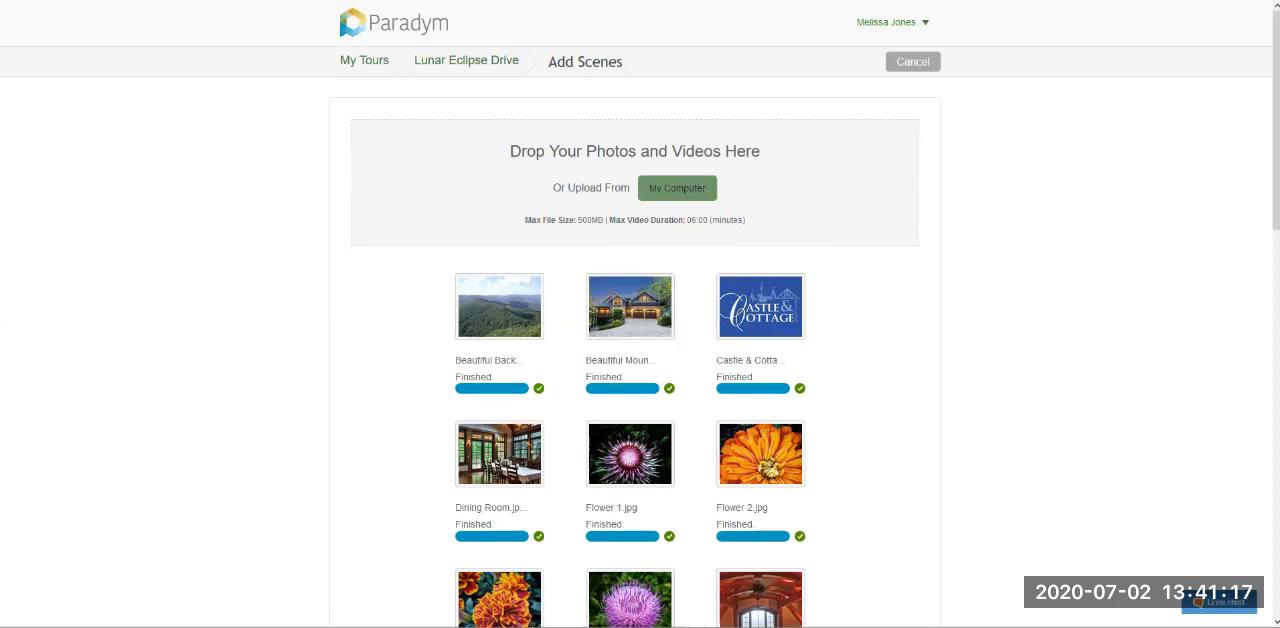
# - Check the upload status of the scene photos and open the Lunar Eclipse Drive tour's main page
pyautogui.scroll(-10, 640, 314)
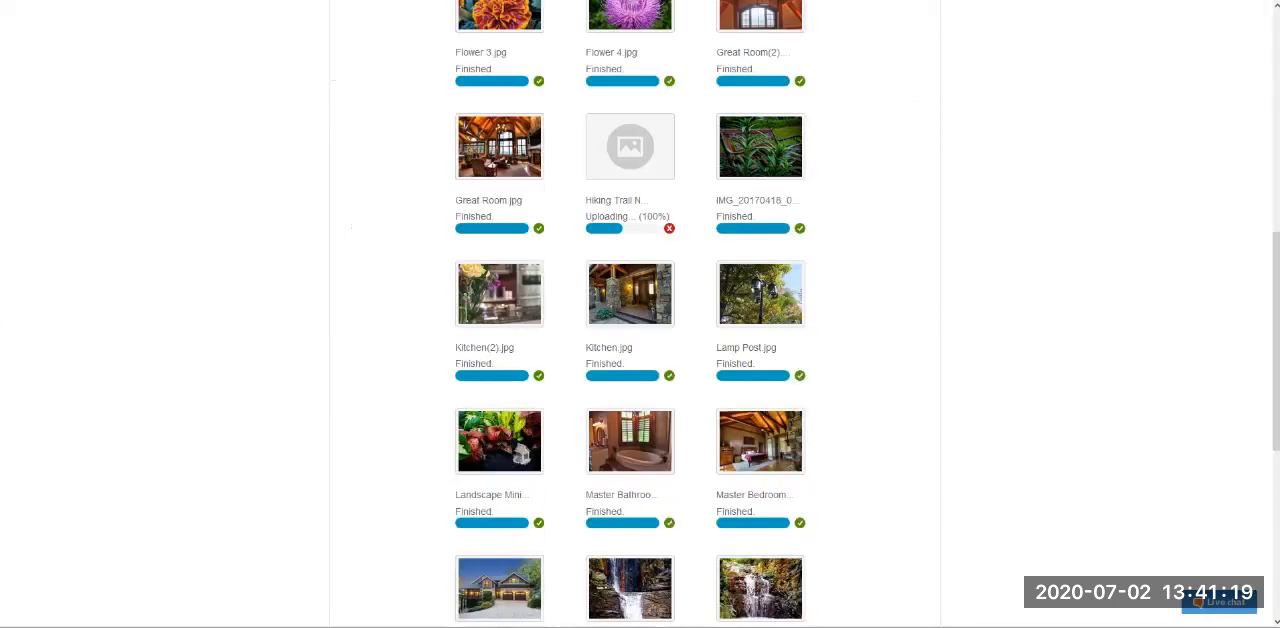
pyautogui.scroll(7, 640, 314)
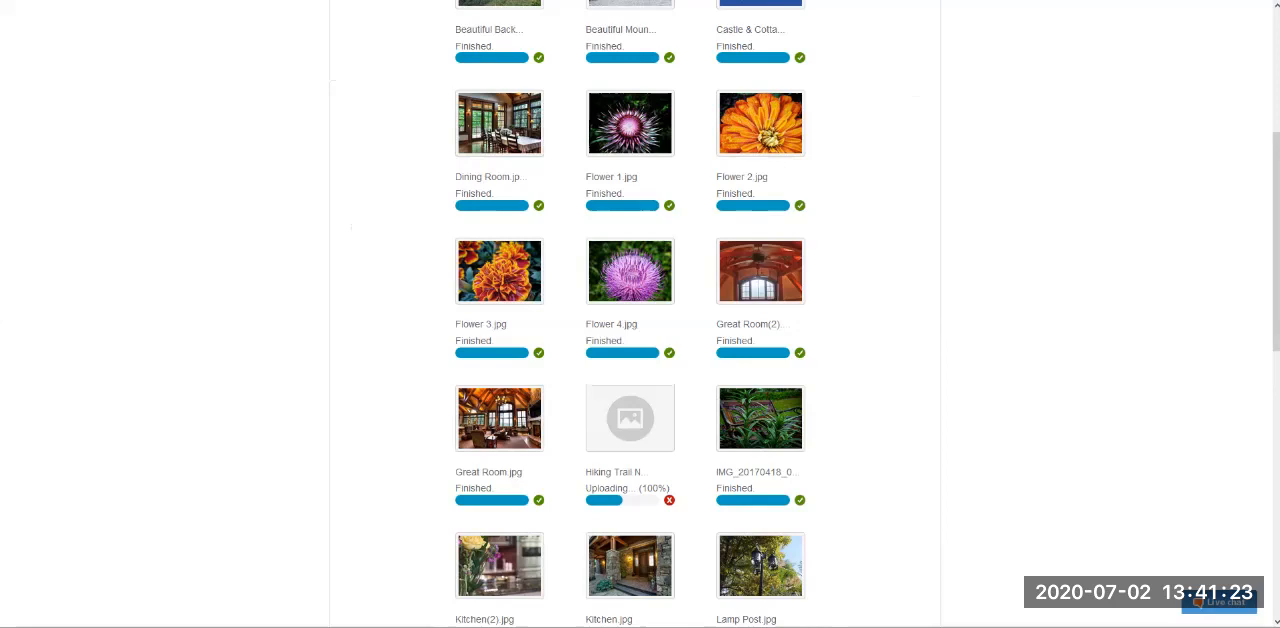
pyautogui.scroll(3, 640, 314)
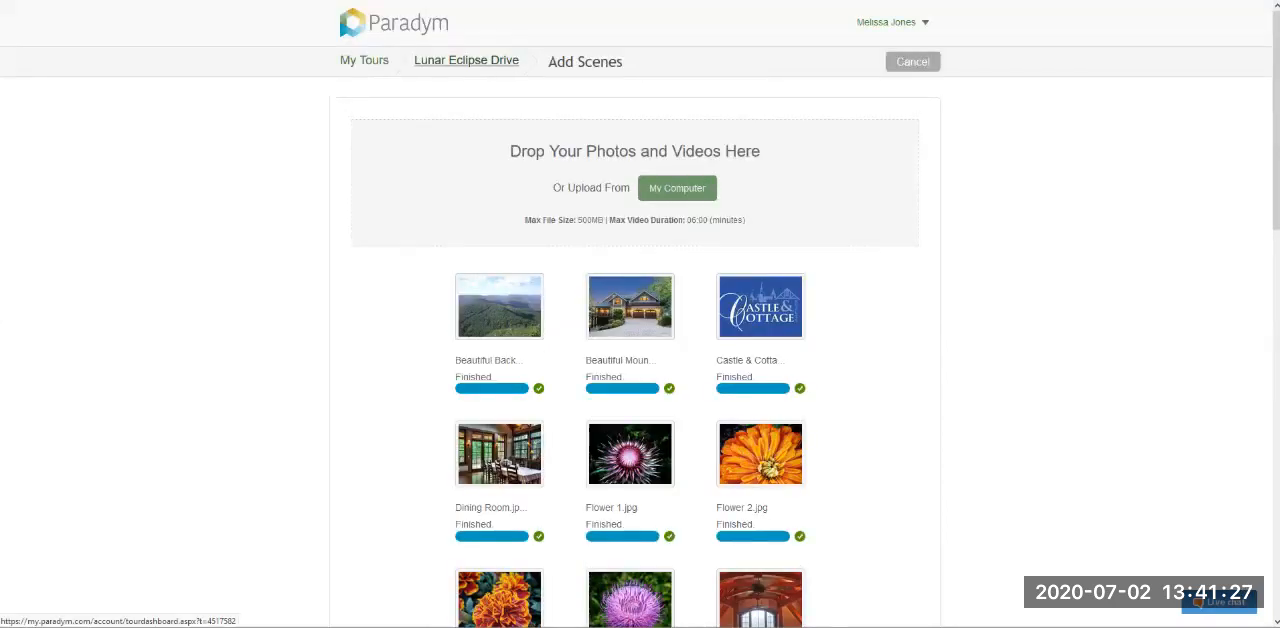
pyautogui.click(466, 60)
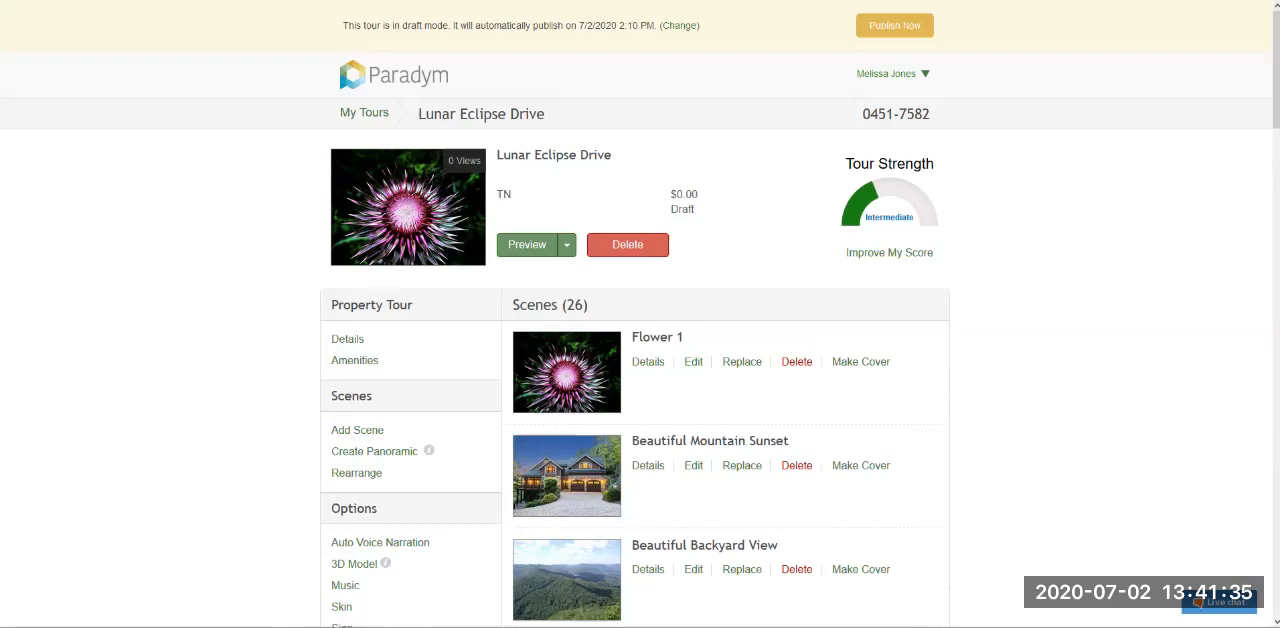
# - Change the tour's auto publish schedule to manual publishing at a later time and save the setting
pyautogui.moveTo(343, 26); pyautogui.dragTo(448, 26)
pyautogui.click(448, 26)
pyautogui.click(680, 26)
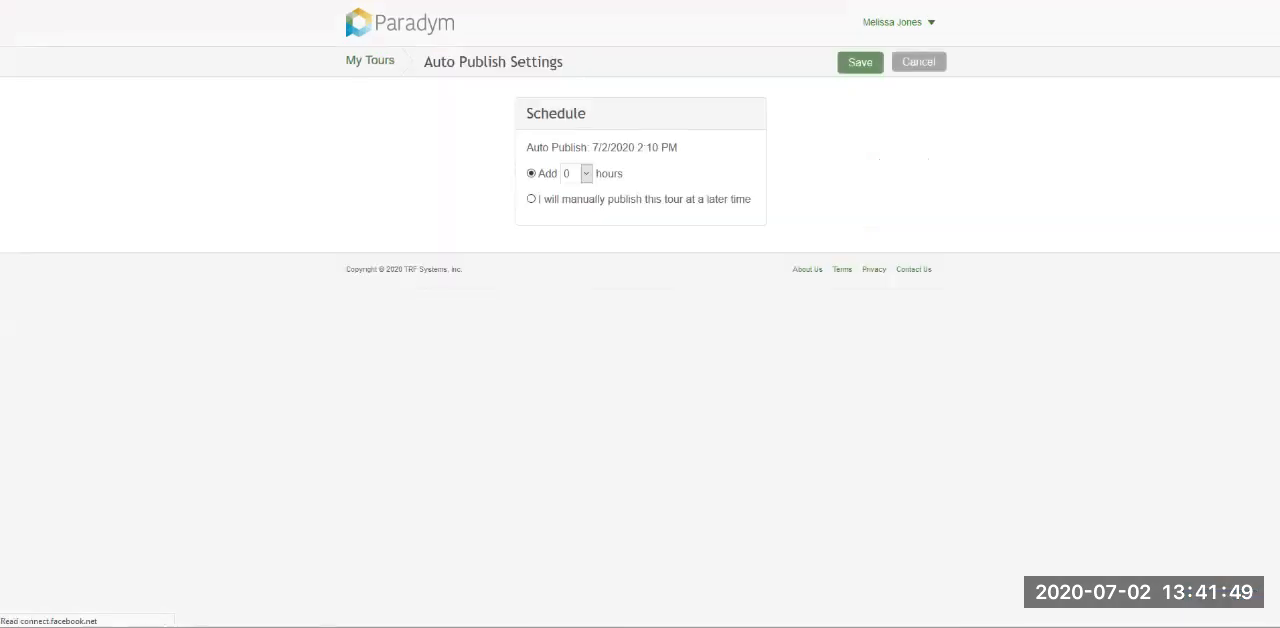
pyautogui.click(586, 174)
pyautogui.click(586, 174)
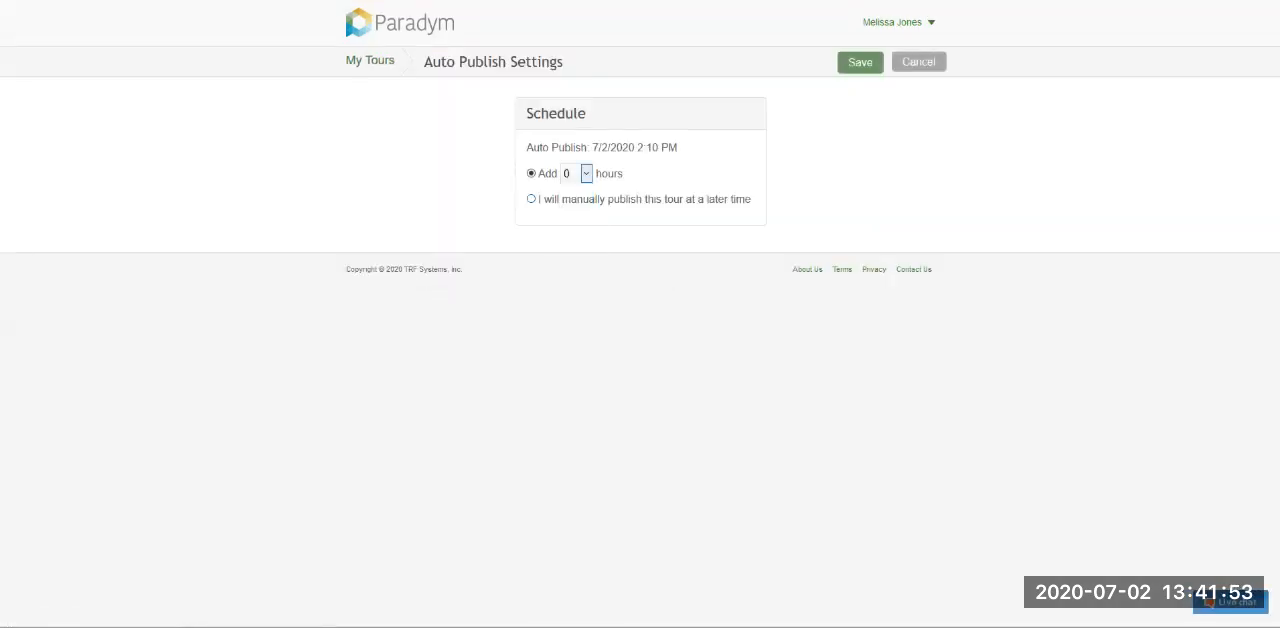
pyautogui.click(531, 199)
pyautogui.click(860, 62)
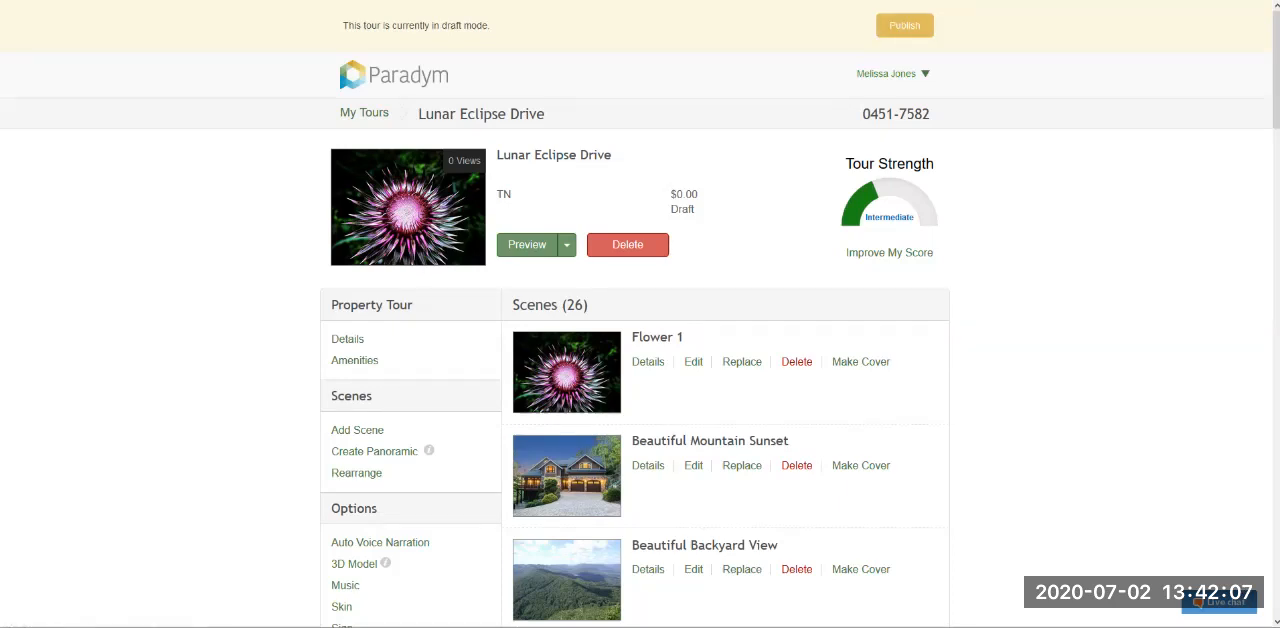
# - Examine the tour's title, its ID number and the available device preview options
pyautogui.moveTo(418, 114)
pyautogui.mouseDown()
pyautogui.moveTo(930, 114)
pyautogui.moveTo(424, 114)
pyautogui.mouseUp()
pyautogui.click(930, 114)
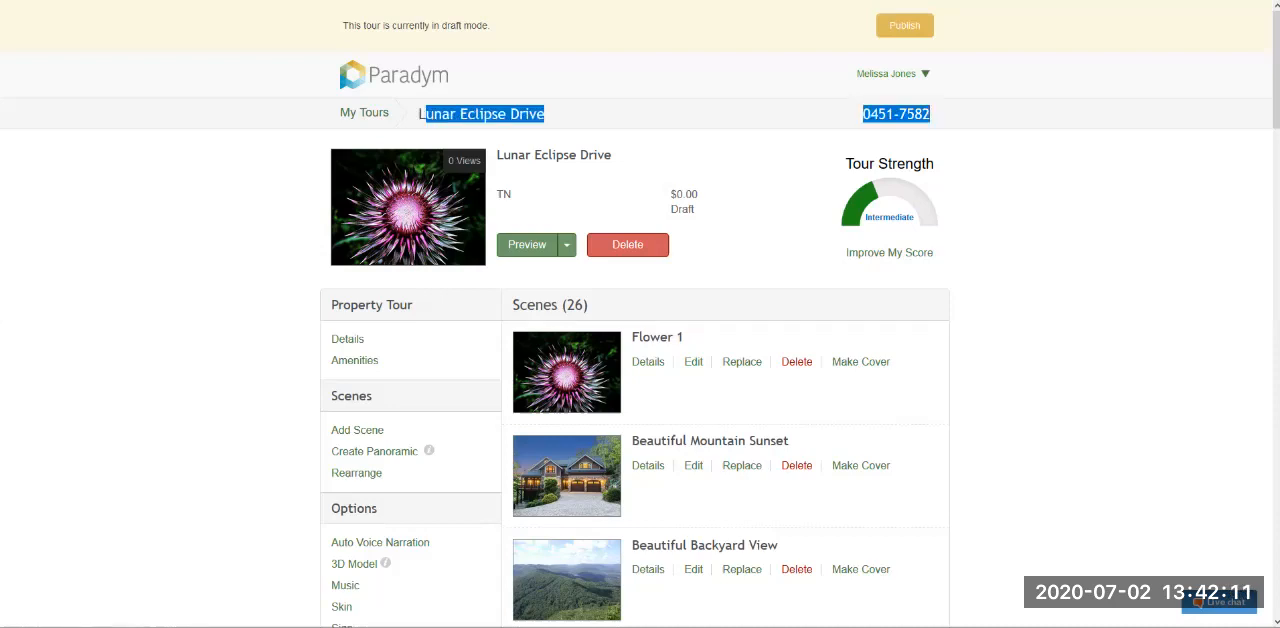
pyautogui.click(424, 114)
pyautogui.moveTo(870, 114); pyautogui.dragTo(930, 114)
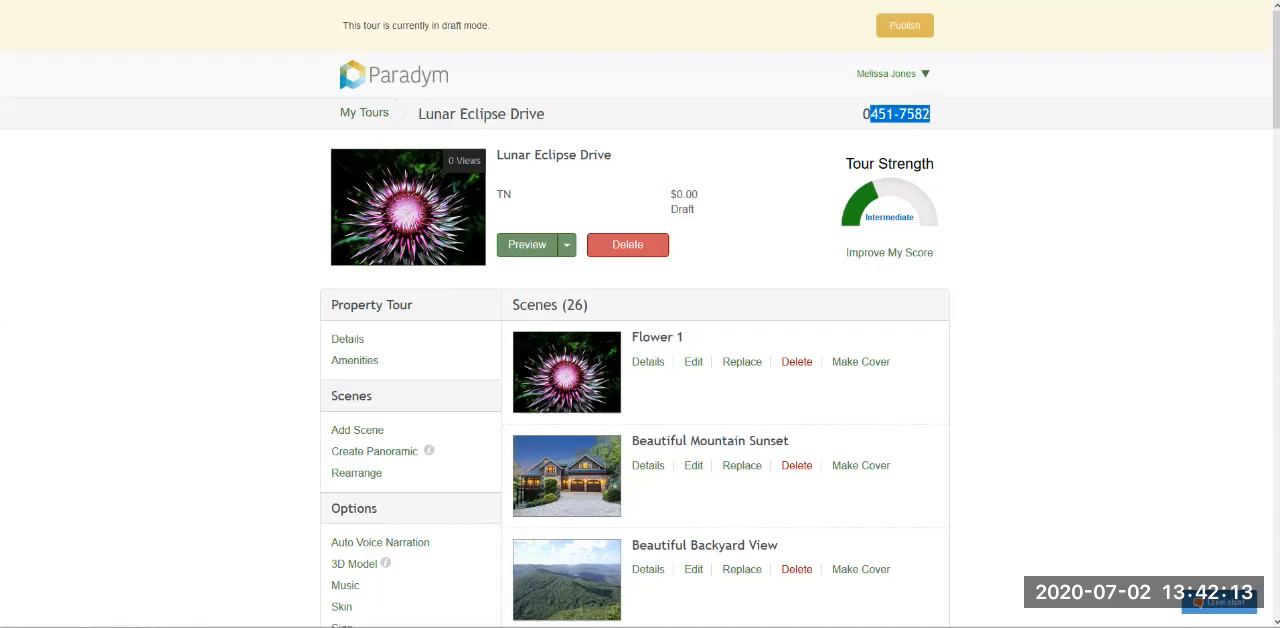
pyautogui.click(930, 114)
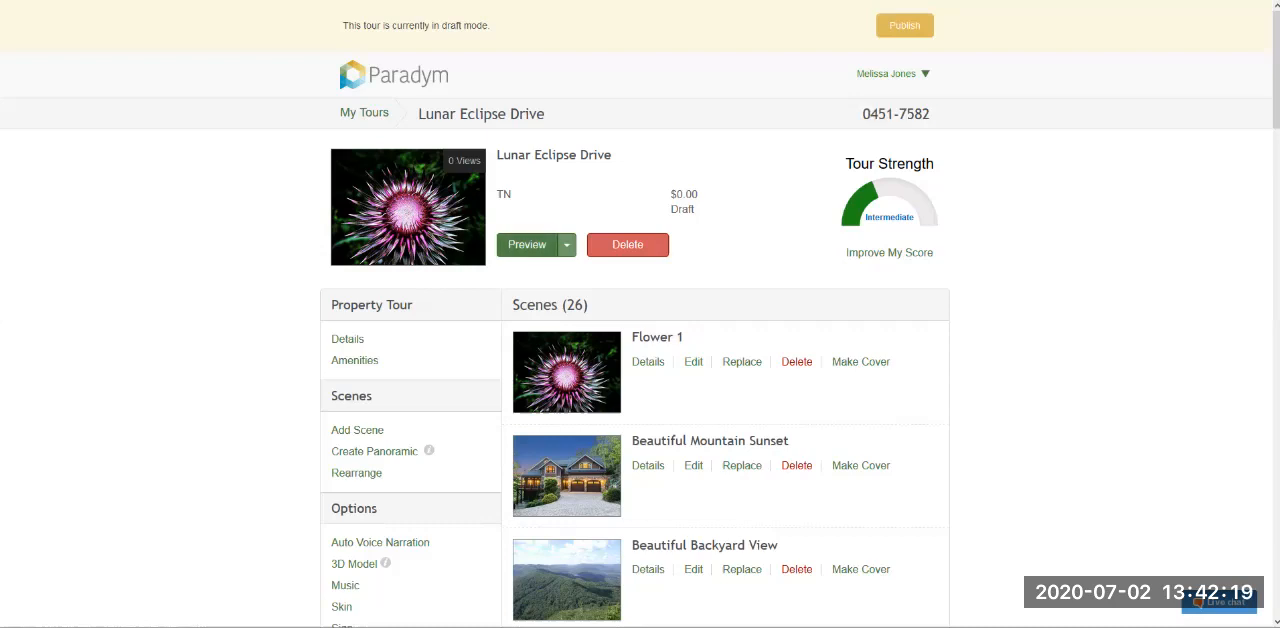
pyautogui.click(566, 244)
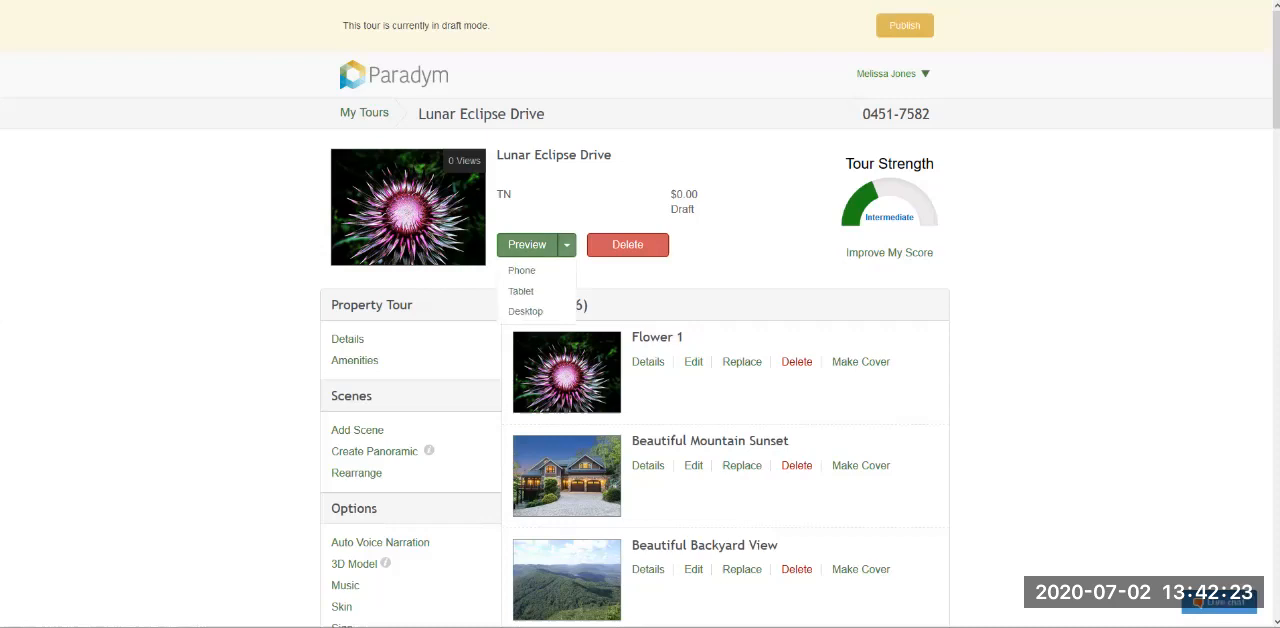
pyautogui.click(566, 244)
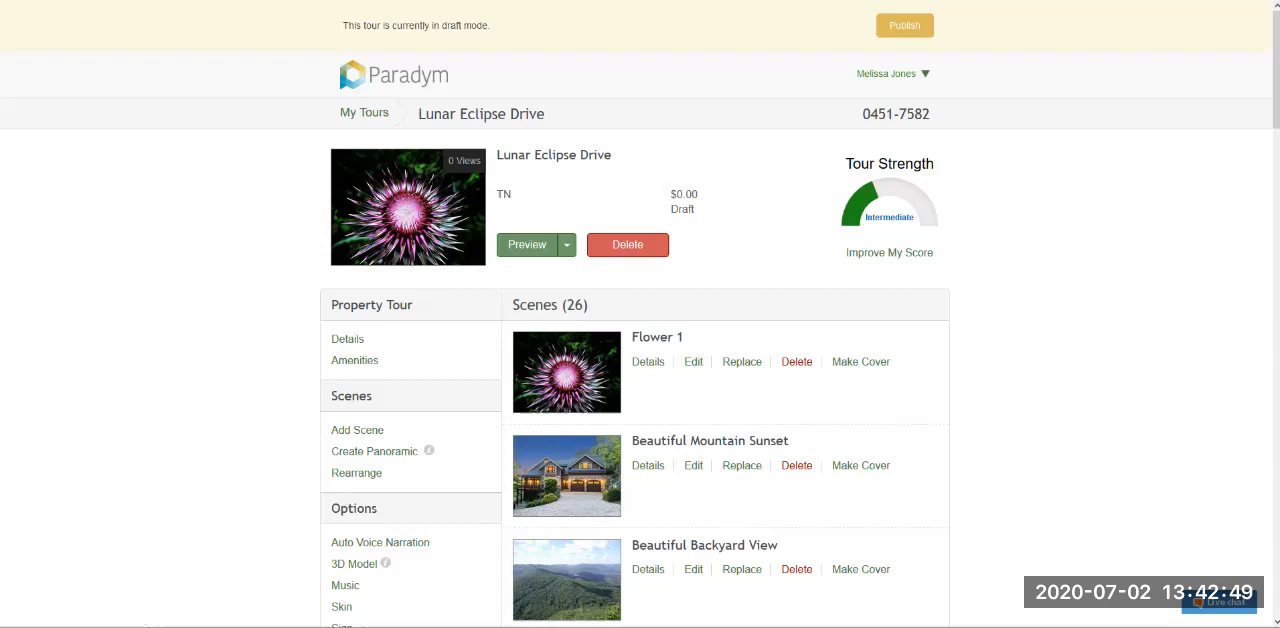
# - Open the tour strength checklist and examine its photo, tour detail, social presence, distribution and additional feature items
pyautogui.moveTo(845, 160); pyautogui.dragTo(936, 254)
pyautogui.click(936, 254)
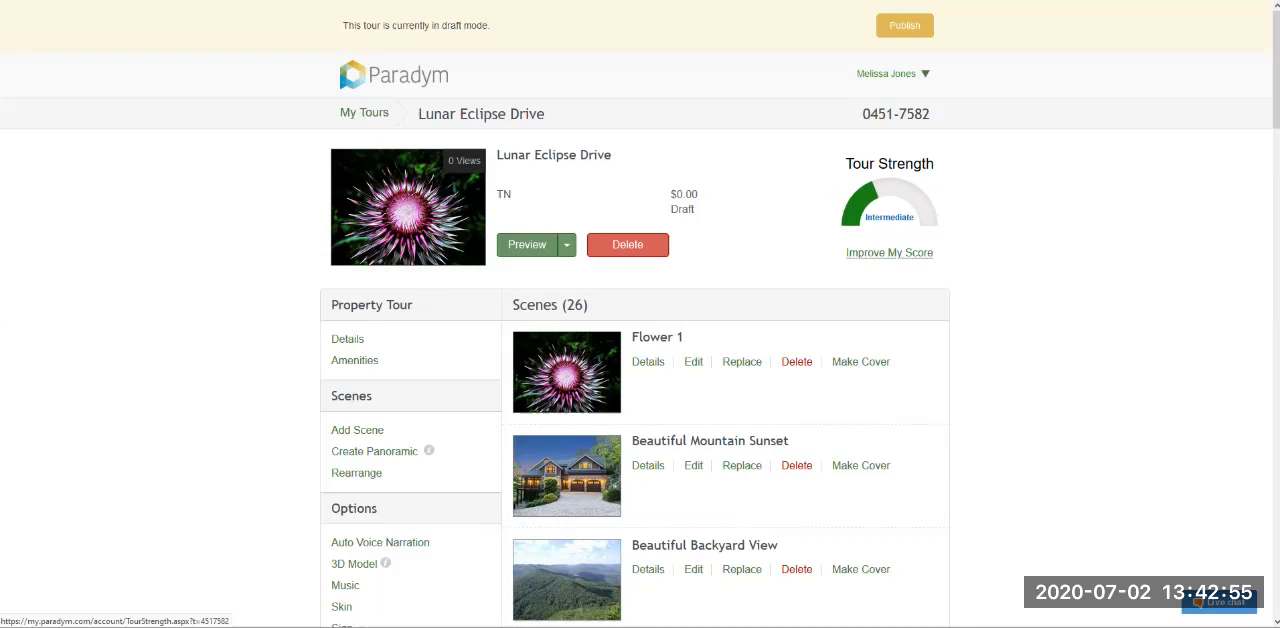
pyautogui.click(900, 253)
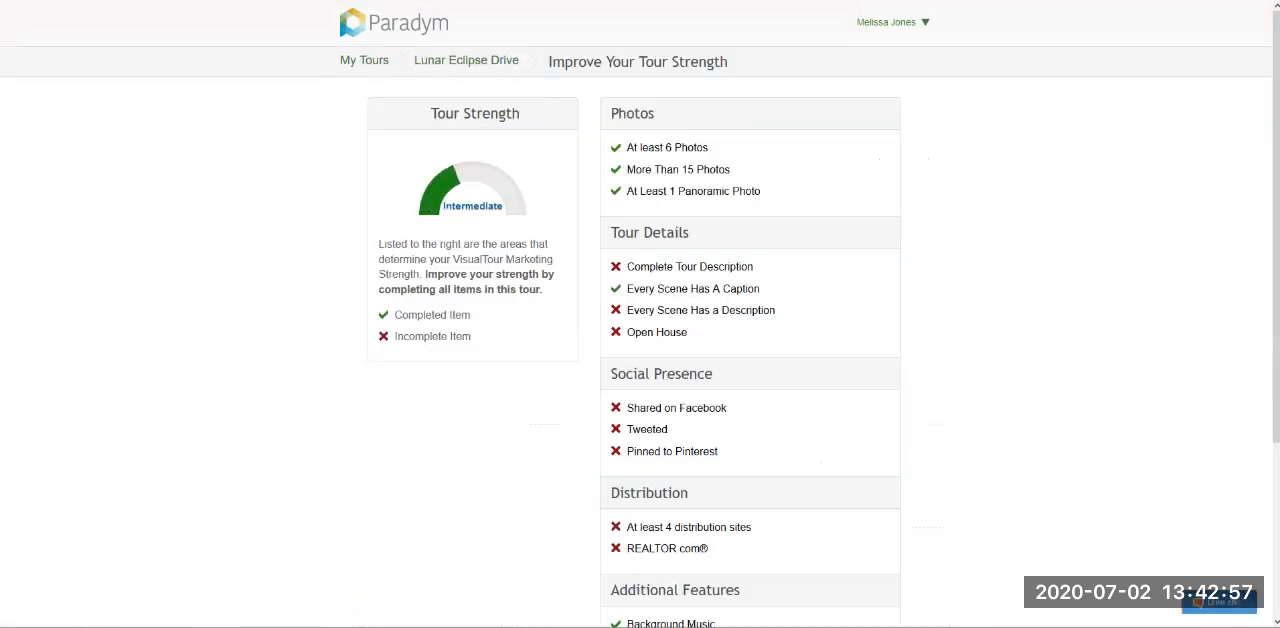
pyautogui.moveTo(616, 233); pyautogui.dragTo(691, 233)
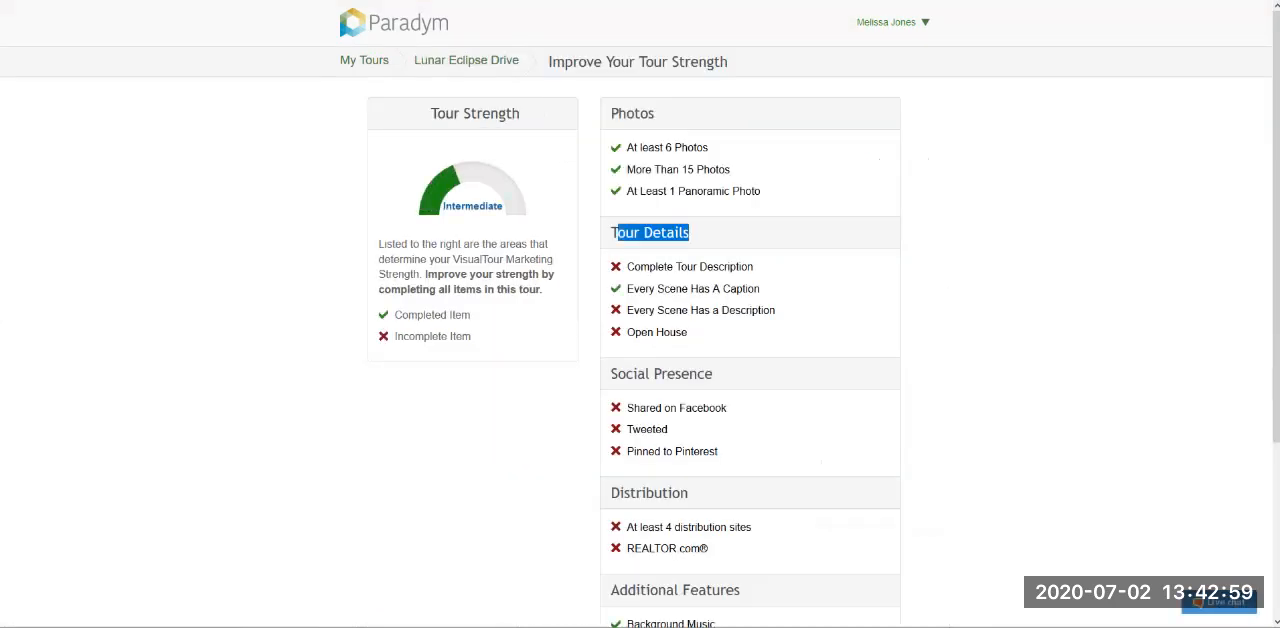
pyautogui.scroll(-3, 691, 233)
pyautogui.click(691, 233)
pyautogui.scroll(1, 824, 314)
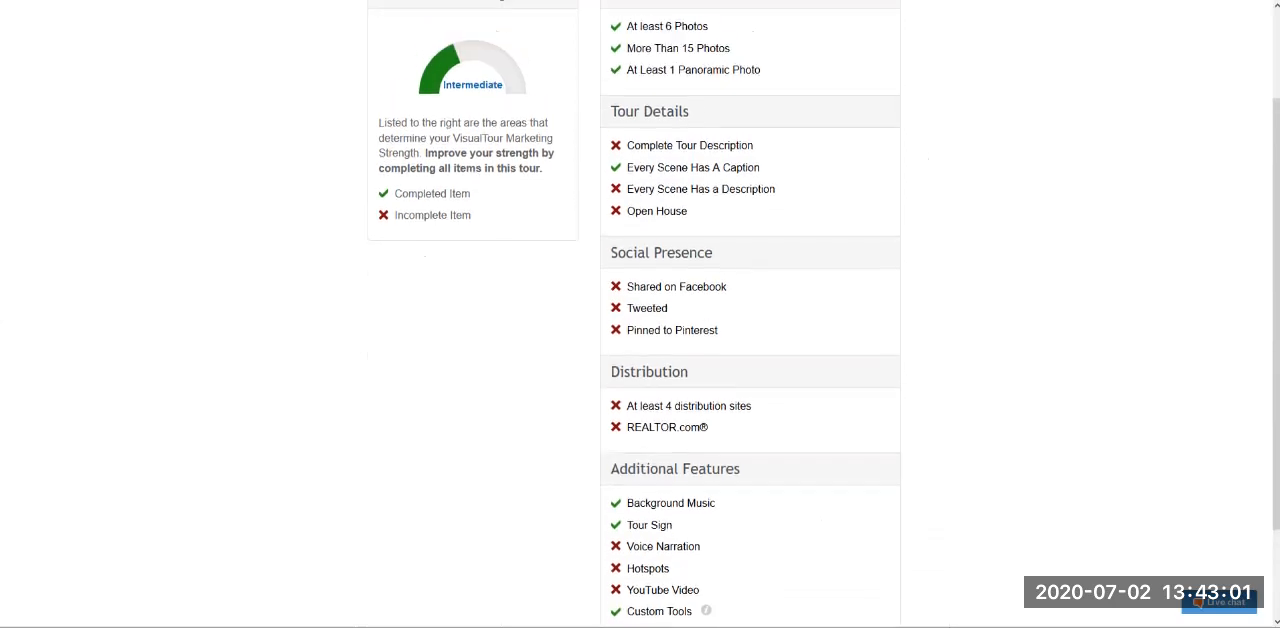
pyautogui.scroll(1, 640, 330)
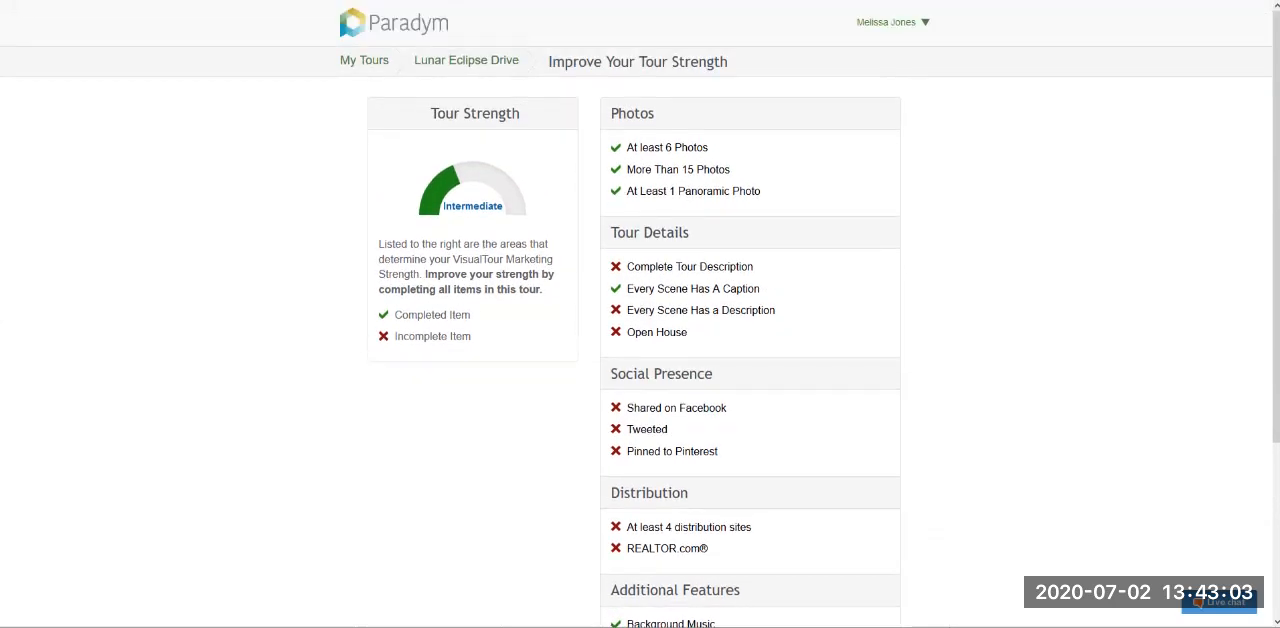
pyautogui.moveTo(700, 333); pyautogui.dragTo(626, 333)
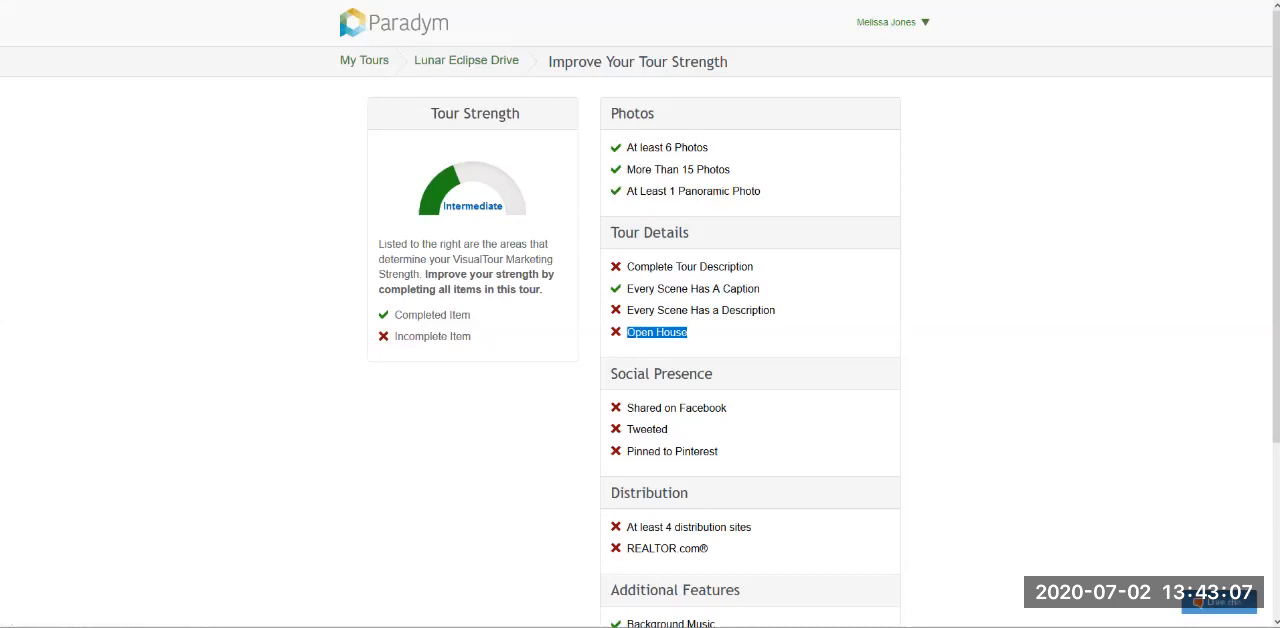
pyautogui.scroll(-2, 640, 314)
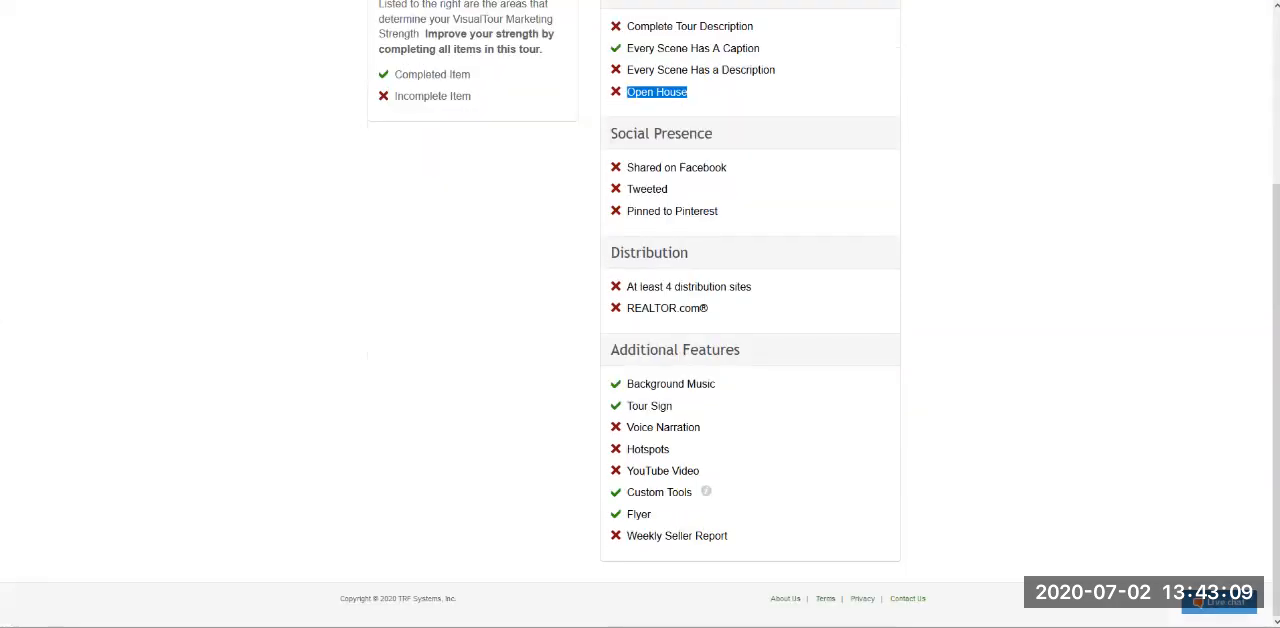
pyautogui.scroll(2, 640, 314)
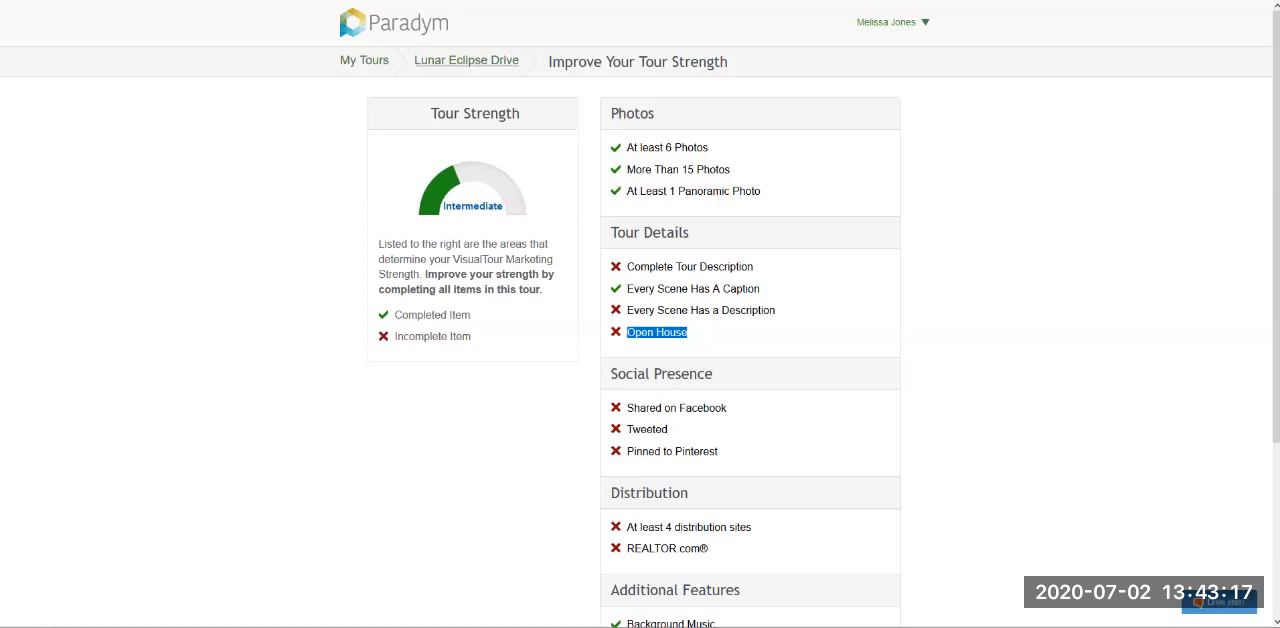
# - Return to the Lunar Eclipse Drive tour's main page and open its property details
pyautogui.click(466, 60)
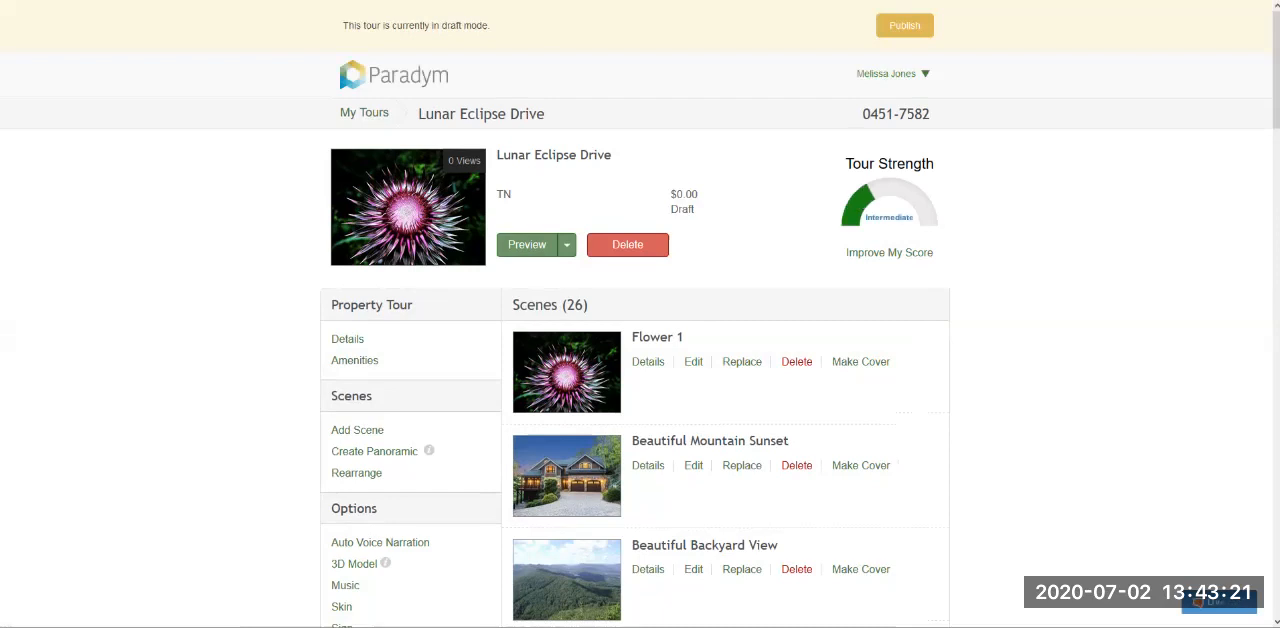
pyautogui.scroll(-1, 640, 360)
pyautogui.scroll(-1, 640, 314)
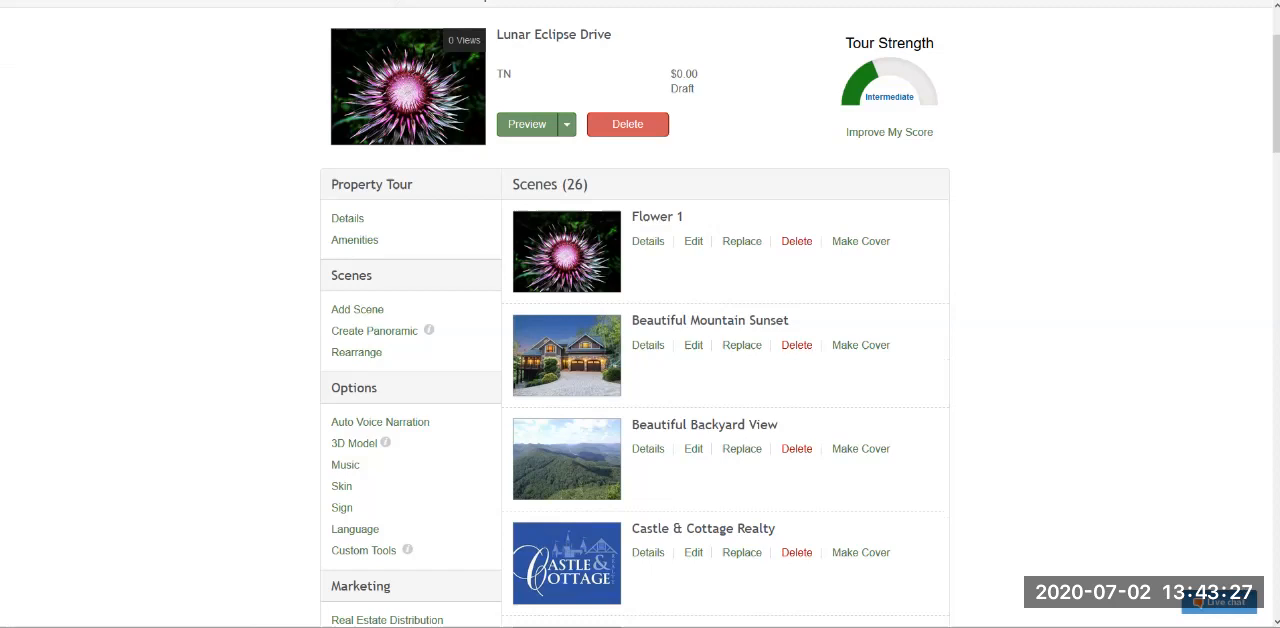
pyautogui.moveTo(414, 185); pyautogui.dragTo(331, 185)
pyautogui.click(376, 185)
pyautogui.moveTo(414, 185); pyautogui.dragTo(331, 185)
pyautogui.click(376, 185)
pyautogui.click(347, 219)
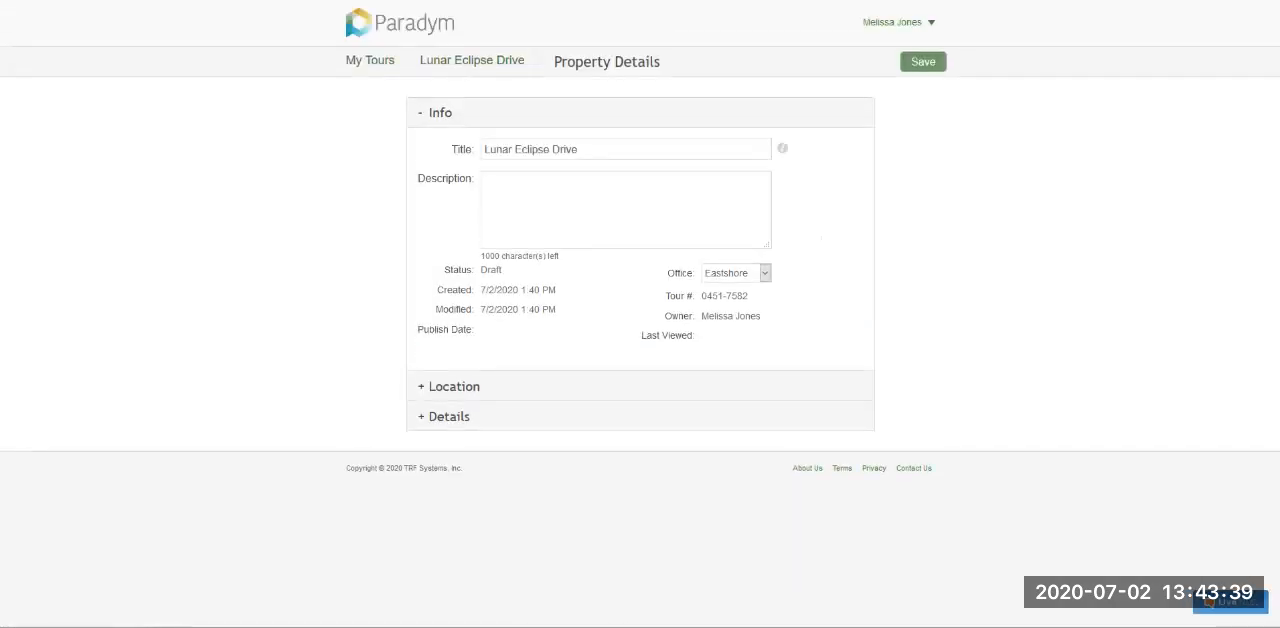
# - Examine the title and description fields of the property details and look at the location fields
pyautogui.moveTo(554, 62); pyautogui.dragTo(700, 63)
pyautogui.click(700, 63)
pyautogui.click(485, 149)
pyautogui.click(578, 149)
pyautogui.doubleClick(446, 178)
pyautogui.click(486, 182)
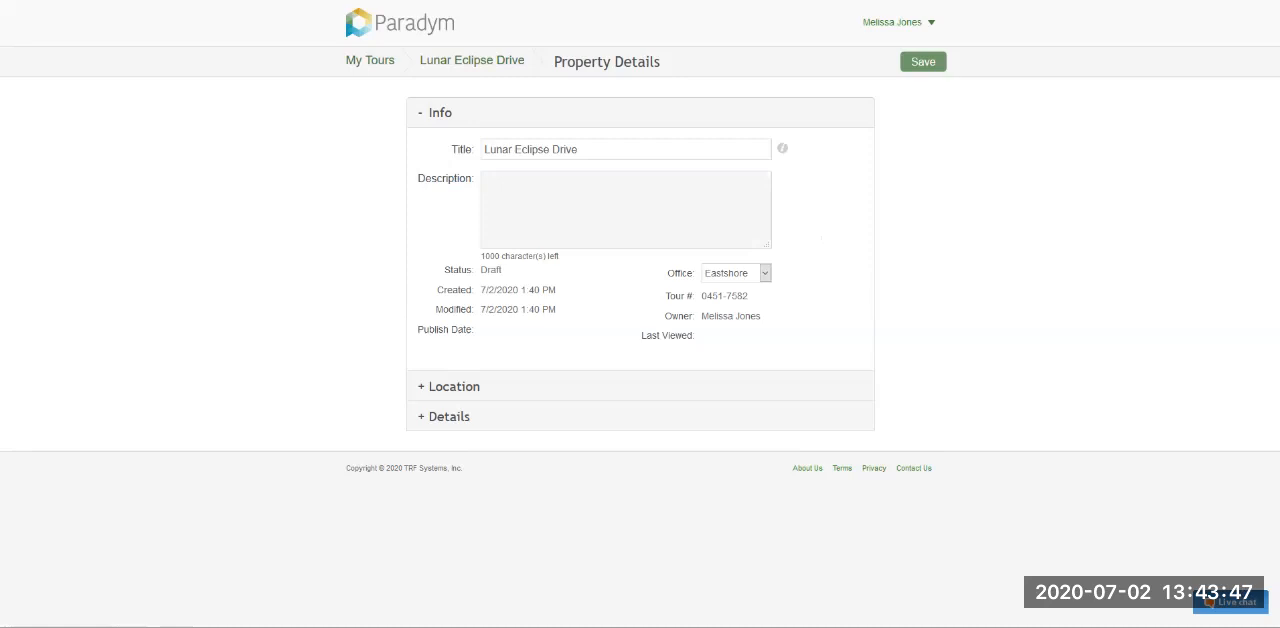
pyautogui.click(562, 379)
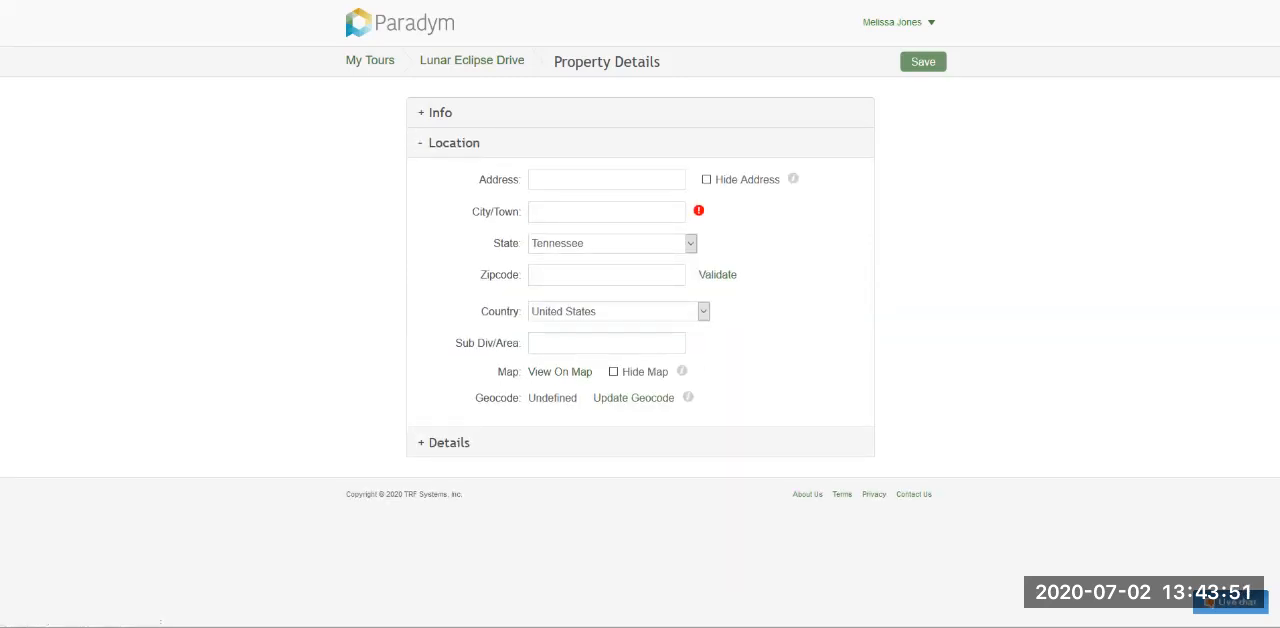
pyautogui.click(590, 113)
pyautogui.moveTo(592, 150); pyautogui.dragTo(482, 150)
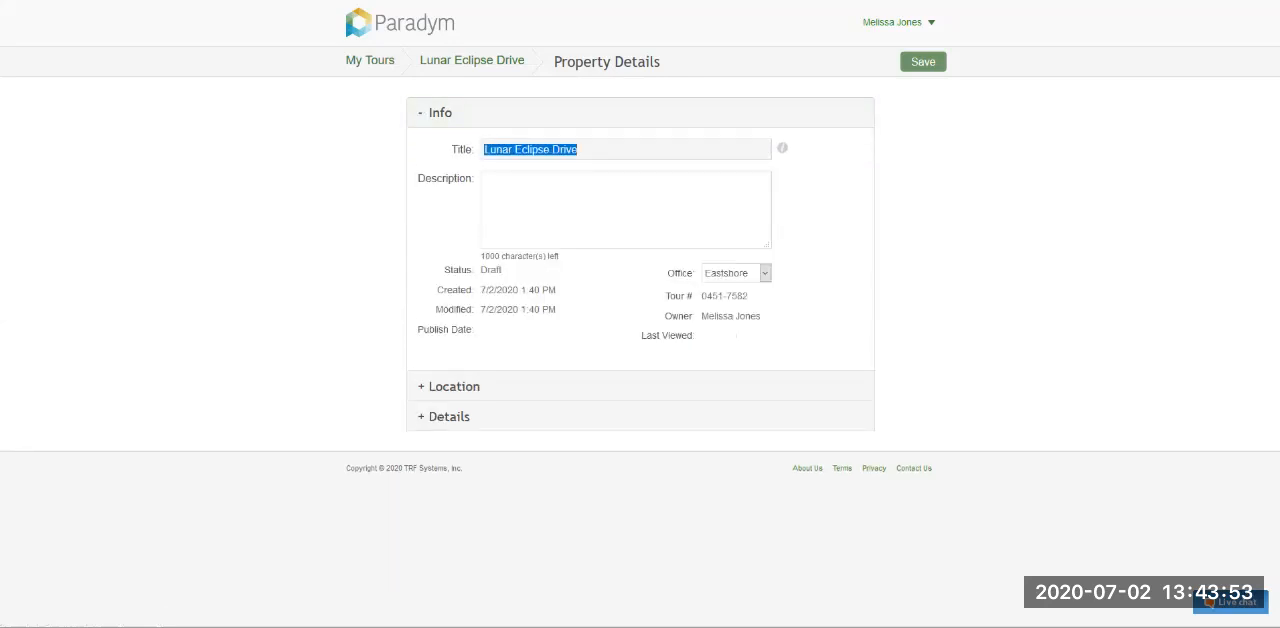
pyautogui.click(582, 150)
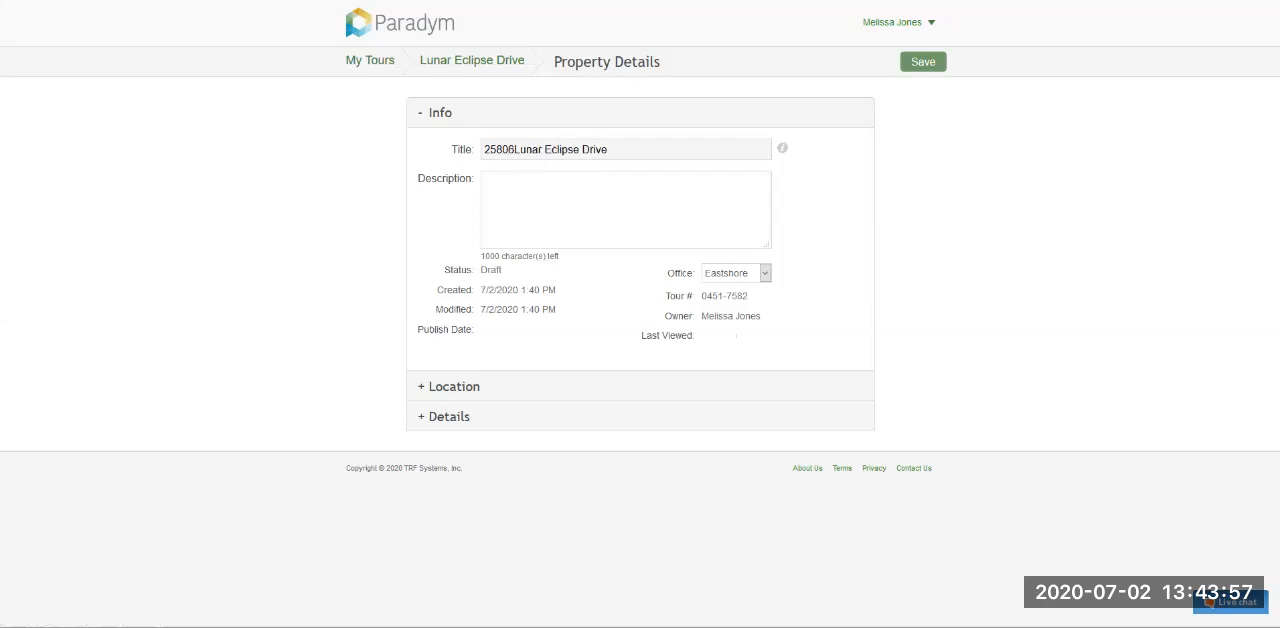
pyautogui.hotkey('ctrl', 'a')
pyautogui.hotkey('ctrl', 'c')
pyautogui.click(454, 387)
pyautogui.click(607, 180)
pyautogui.hotkey('ctrl', 'v')
# - Enter the property's city and zip code in the location section, and check the subdivision and geocode fields
pyautogui.click(607, 212)
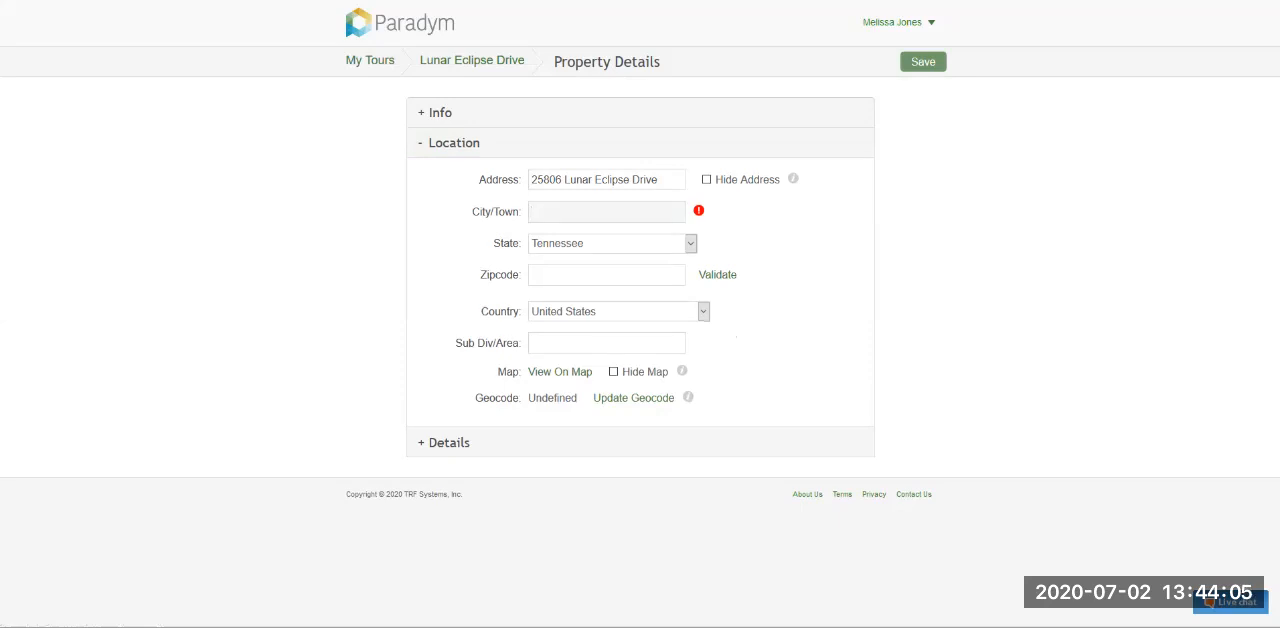
pyautogui.write('D')
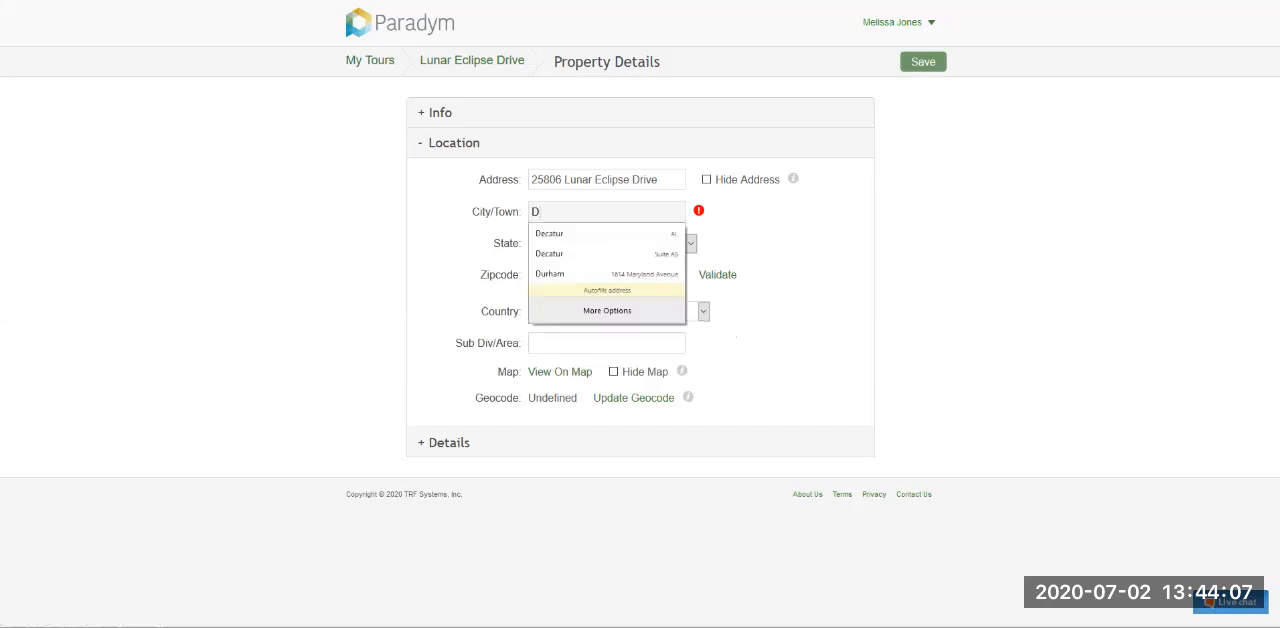
pyautogui.press('BackSpace')
pyautogui.write('Kno')
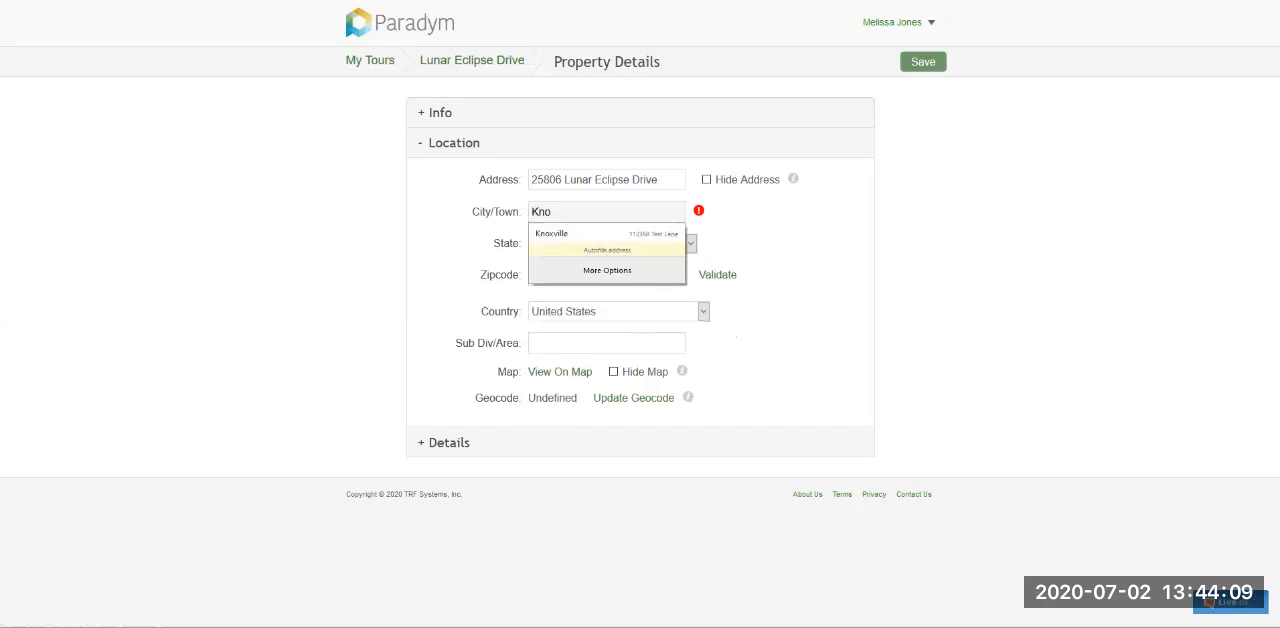
pyautogui.write('xville')
pyautogui.press('Tab')
pyautogui.write('37125')
pyautogui.press('Tab')
pyautogui.moveTo(455, 343); pyautogui.dragTo(523, 343)
pyautogui.click(560, 343)
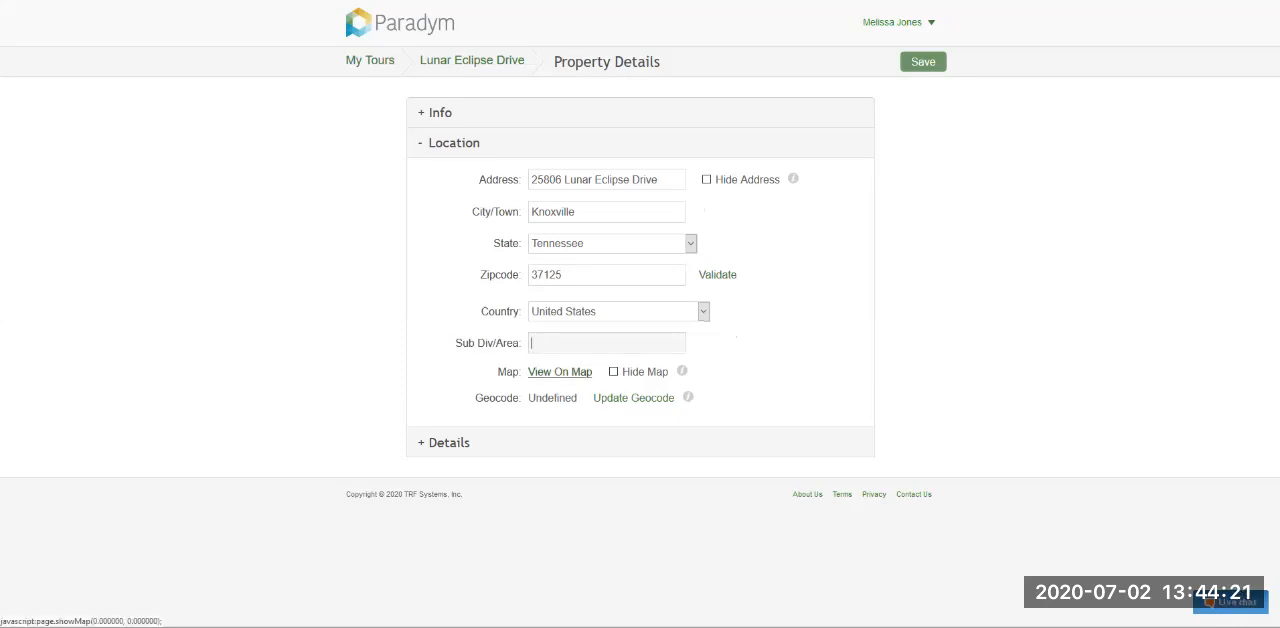
pyautogui.moveTo(529, 398); pyautogui.dragTo(578, 398)
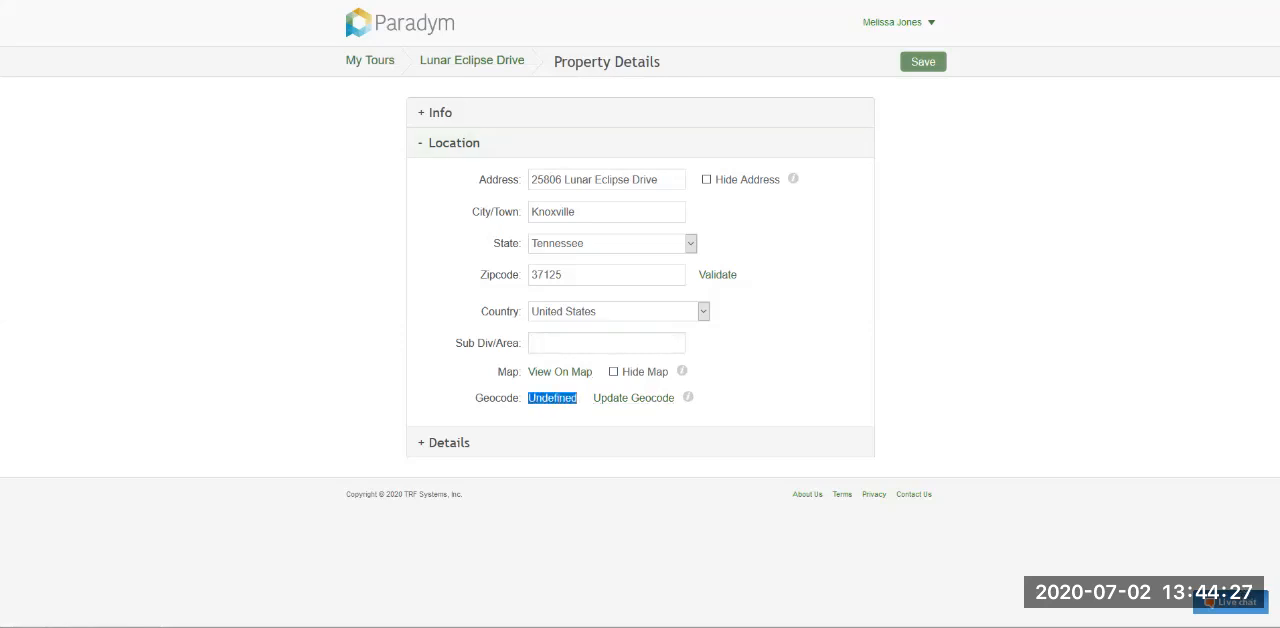
# - Open the property's details section and enter the listing's MLS number
pyautogui.click(449, 443)
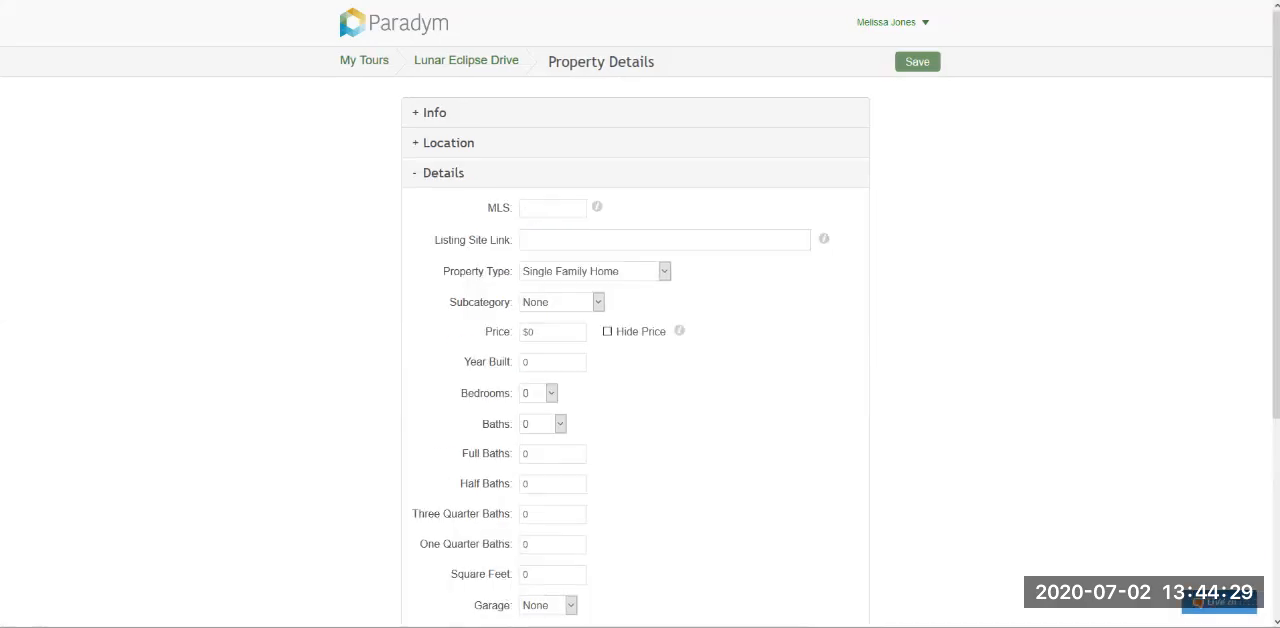
pyautogui.scroll(-1, 449, 443)
pyautogui.scroll(-2, 449, 443)
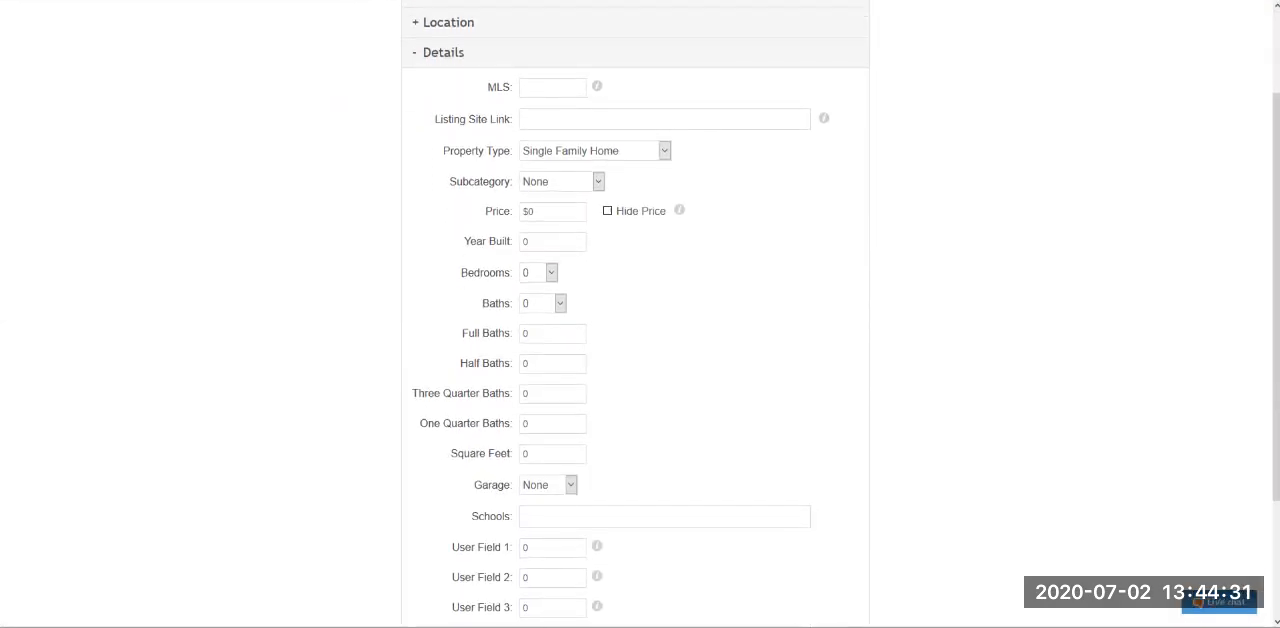
pyautogui.click(552, 88)
pyautogui.write('1234565')
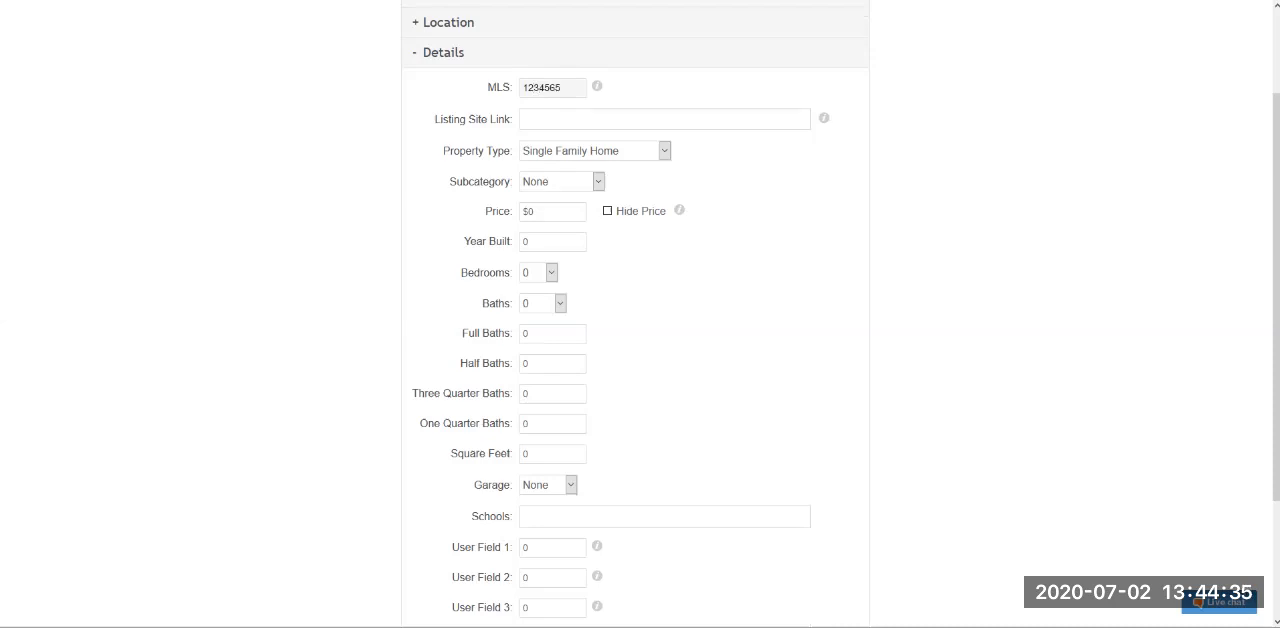
pyautogui.write('89')
# - Examine the listing site link field and the available property type and subcategory options, keeping Single Family Home and None
pyautogui.moveTo(432, 119); pyautogui.dragTo(510, 119)
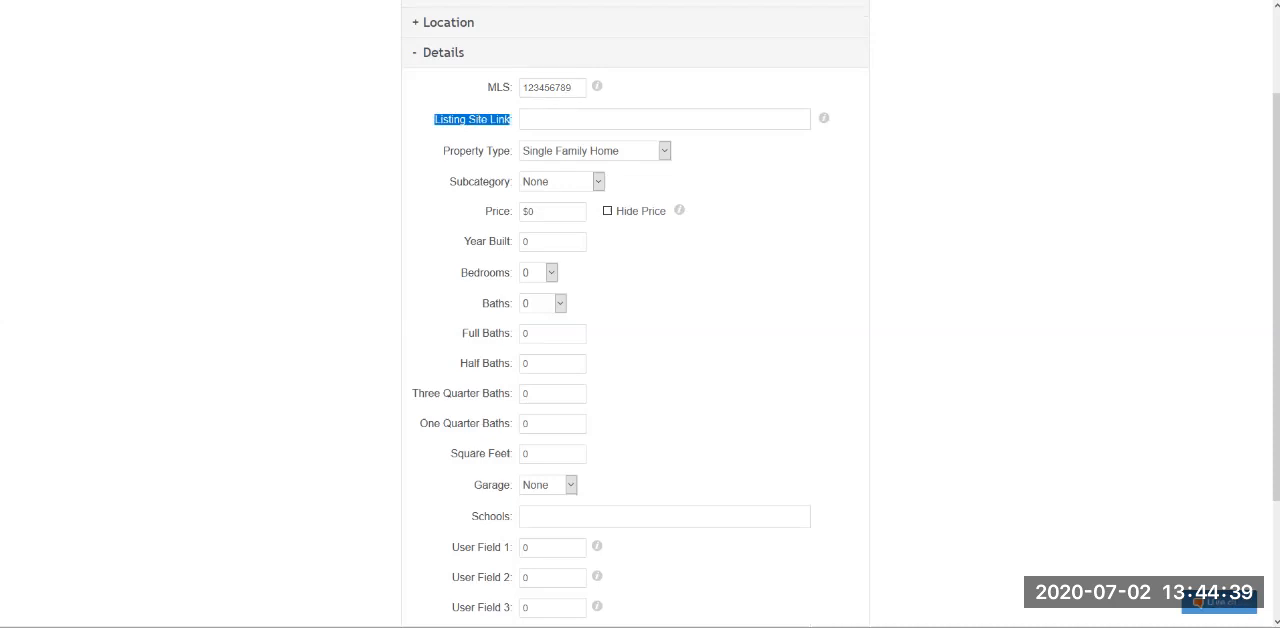
pyautogui.click(660, 119)
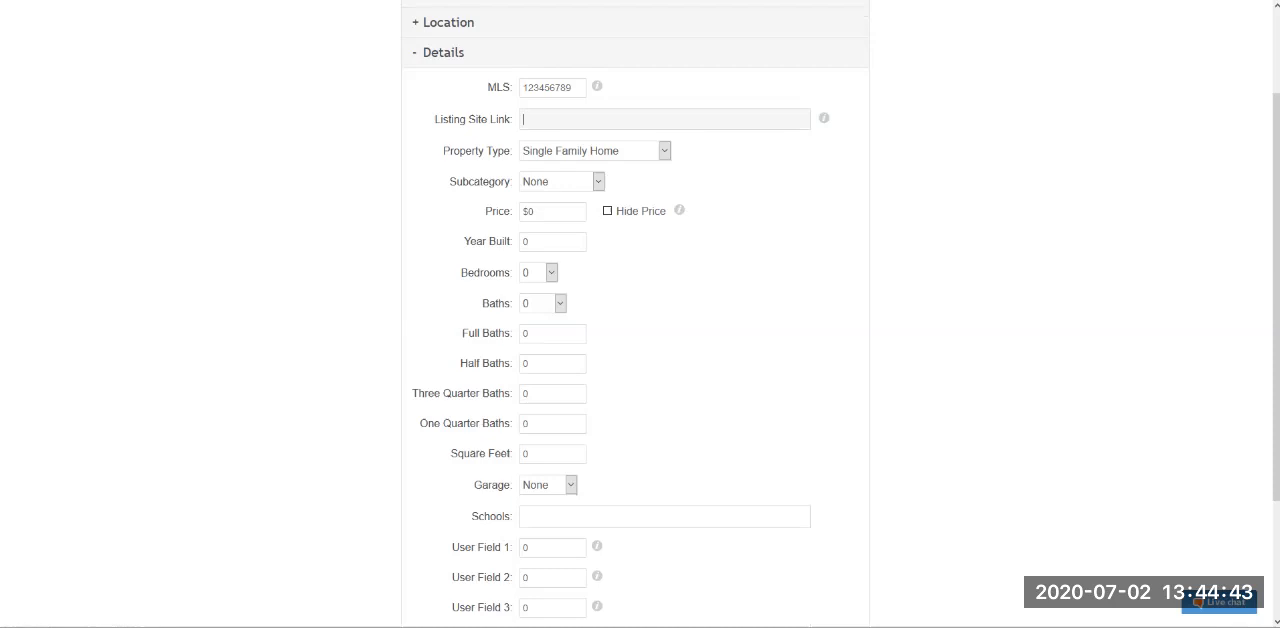
pyautogui.moveTo(443, 151); pyautogui.dragTo(514, 151)
pyautogui.click(664, 151)
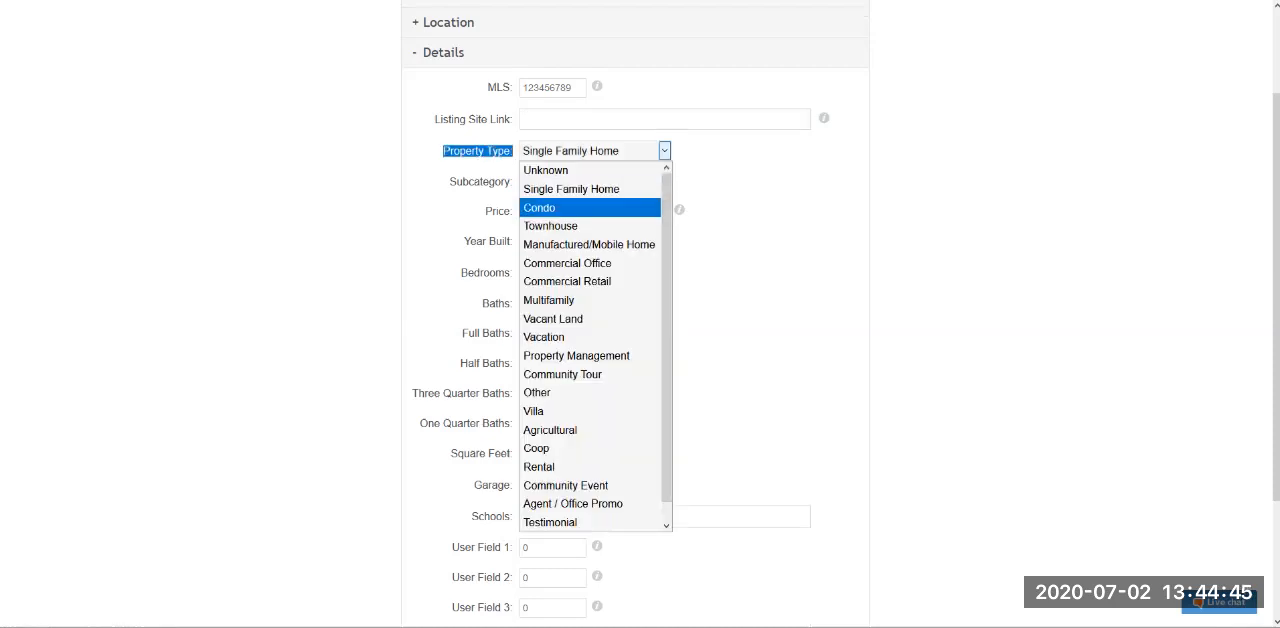
pyautogui.scroll(-1, 590, 467)
pyautogui.scroll(1, 590, 467)
pyautogui.scroll(-1, 590, 467)
pyautogui.scroll(1, 590, 522)
pyautogui.click(745, 165)
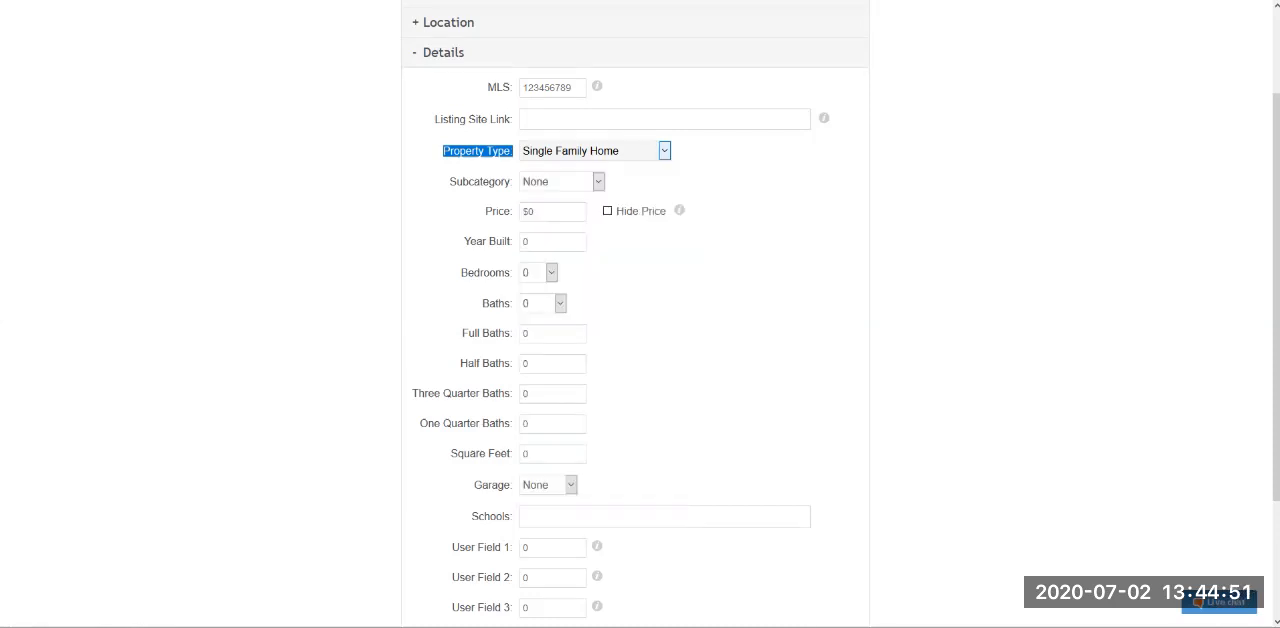
pyautogui.click(745, 165)
pyautogui.click(598, 182)
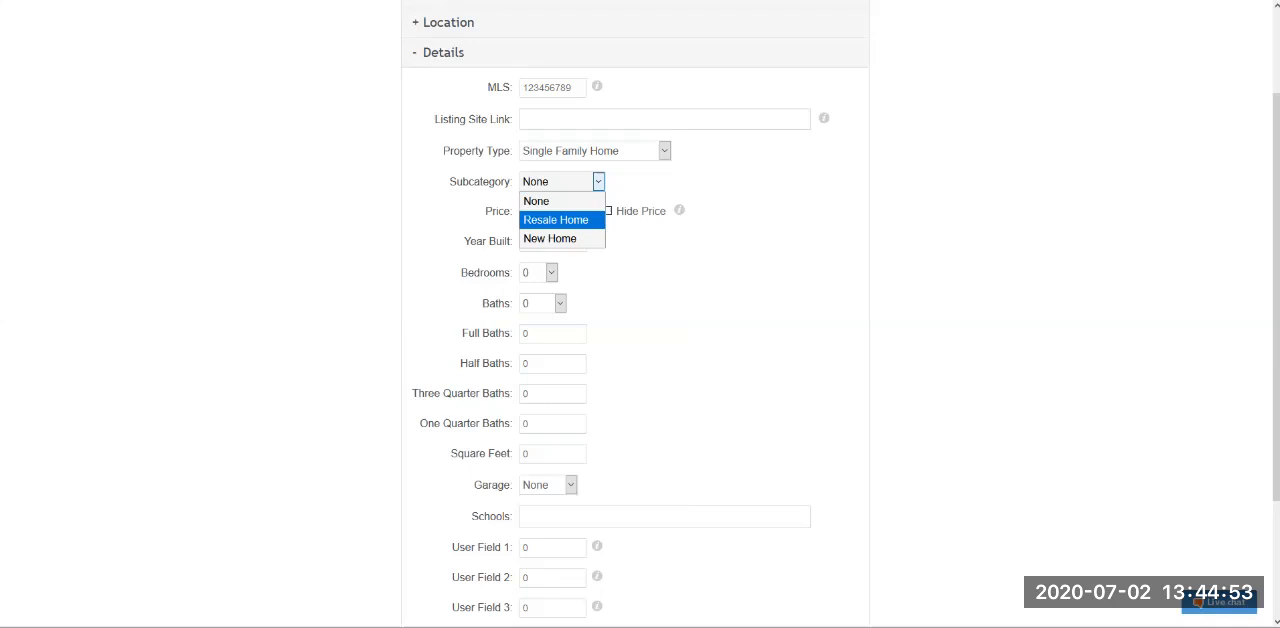
pyautogui.click(598, 182)
# - Set the property's price to 100000000 and its year built to 2020
pyautogui.doubleClick(499, 212)
pyautogui.click(553, 212)
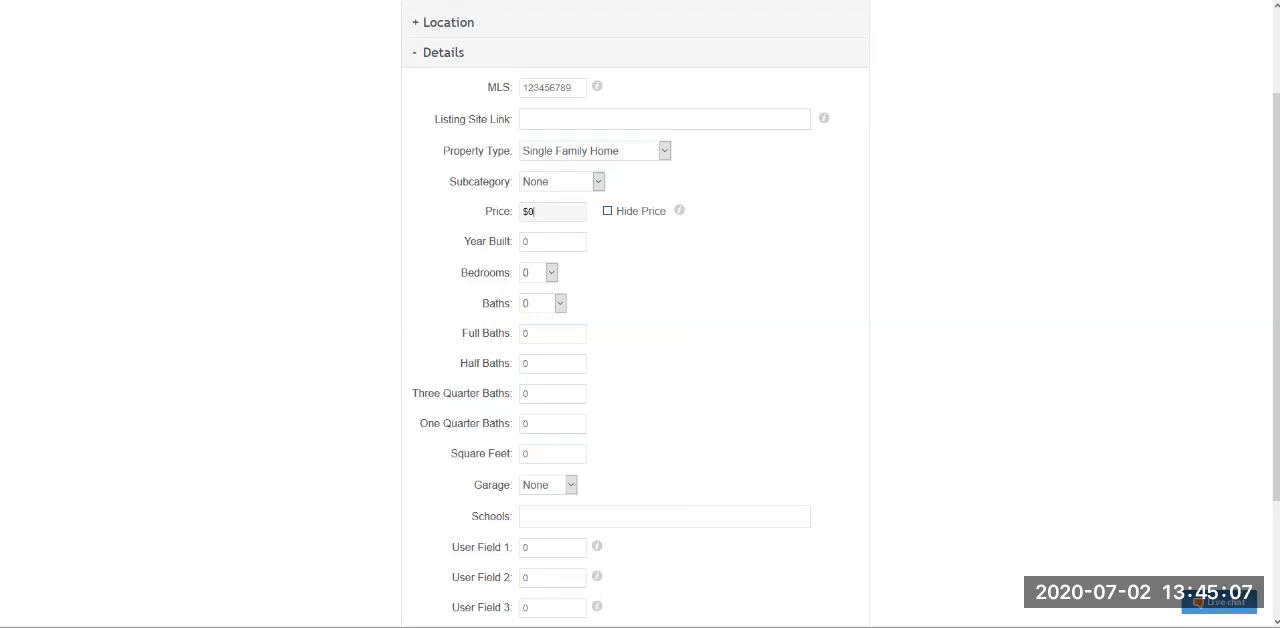
pyautogui.press('Tab')
pyautogui.press('space')
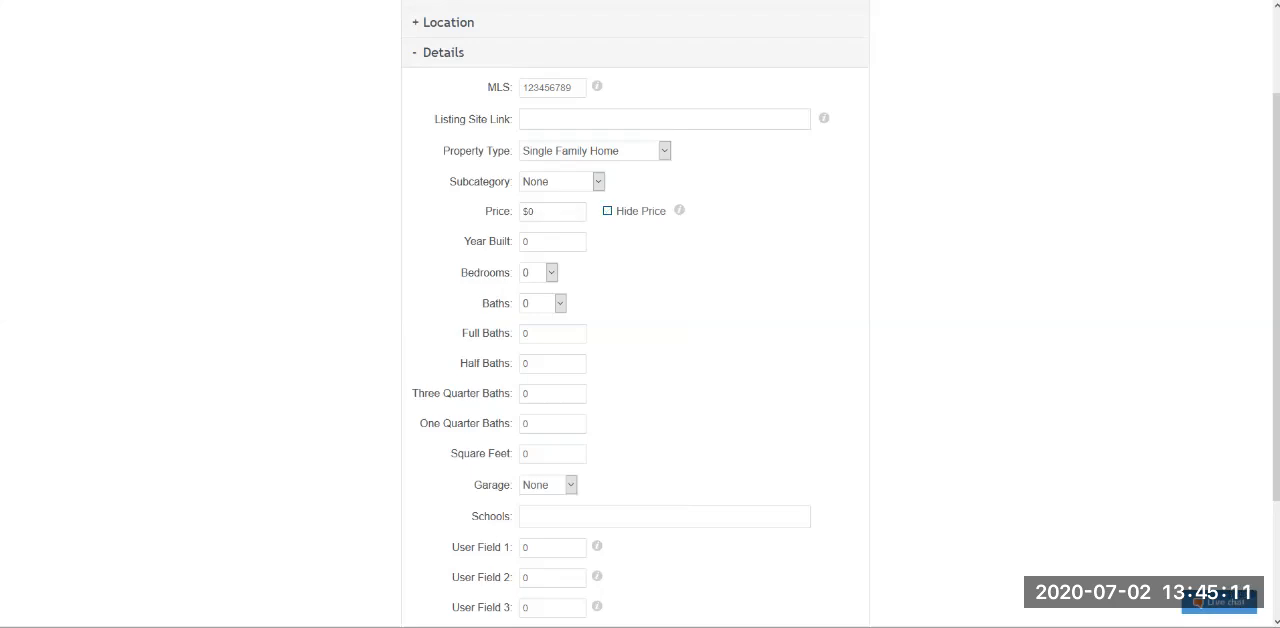
pyautogui.hotkey('shift', 'Tab')
pyautogui.write('100000000')
pyautogui.press('Tab')
pyautogui.press('Tab')
pyautogui.write('2020')
# - Set the property's number of bedrooms to 5 and its number of baths to 5
pyautogui.scroll(-1, 640, 314)
pyautogui.click(551, 153)
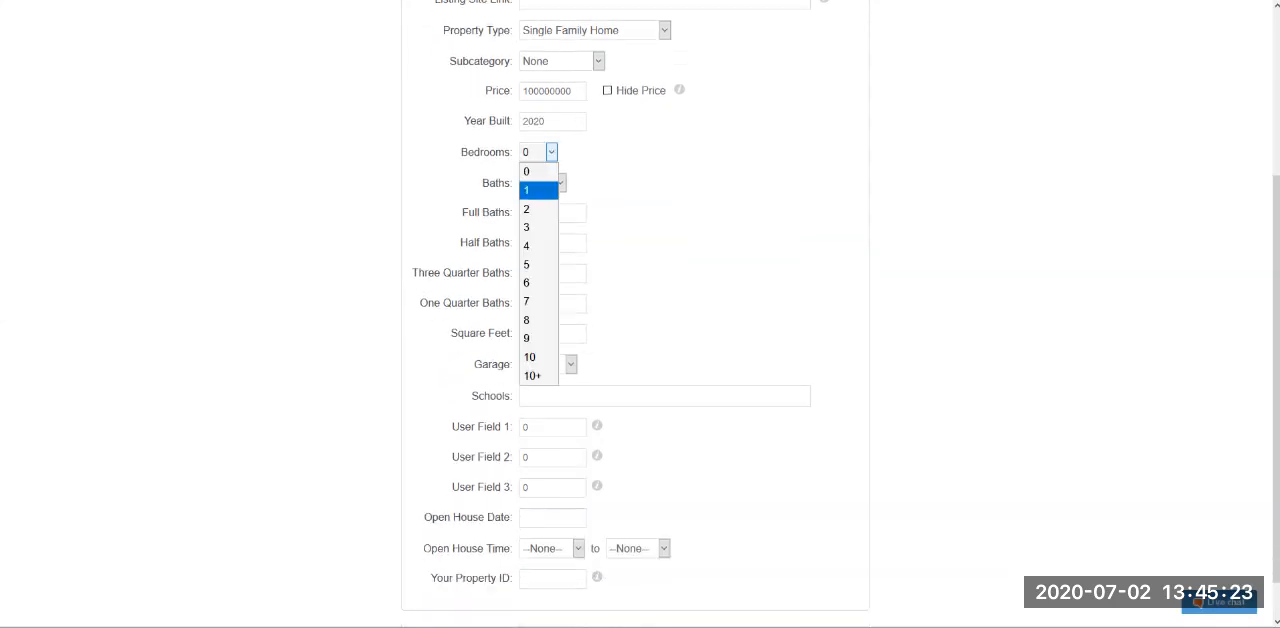
pyautogui.click(534, 265)
pyautogui.click(560, 183)
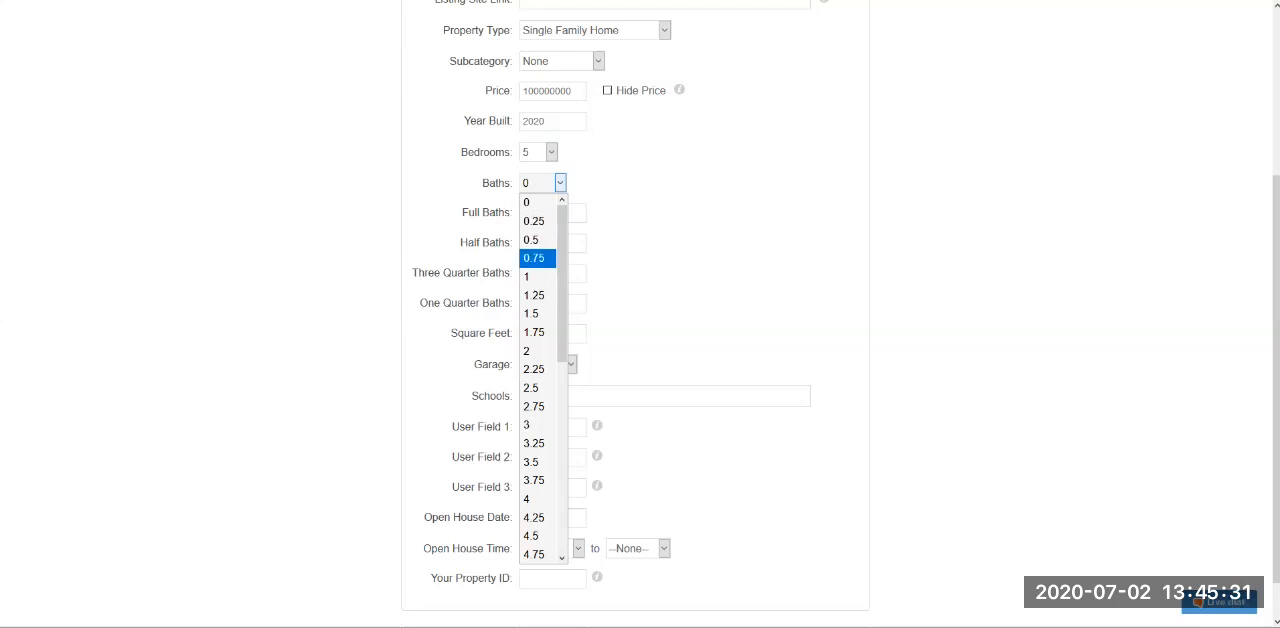
pyautogui.scroll(-6, 537, 498)
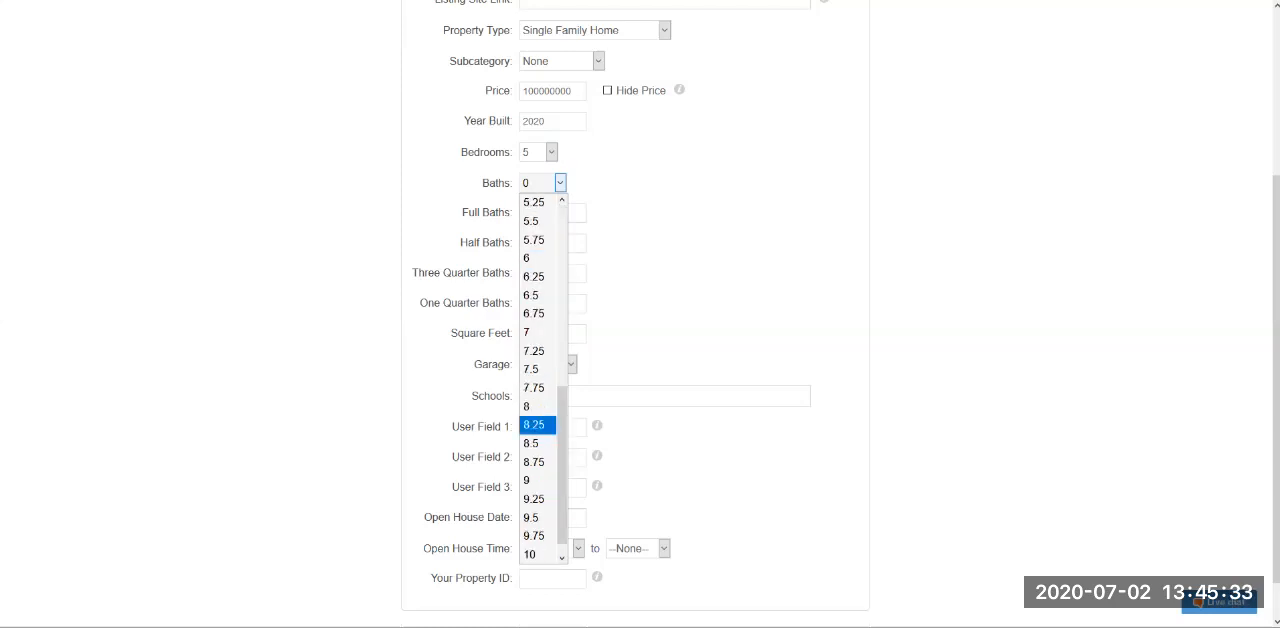
pyautogui.scroll(6, 537, 498)
pyautogui.scroll(-3, 537, 295)
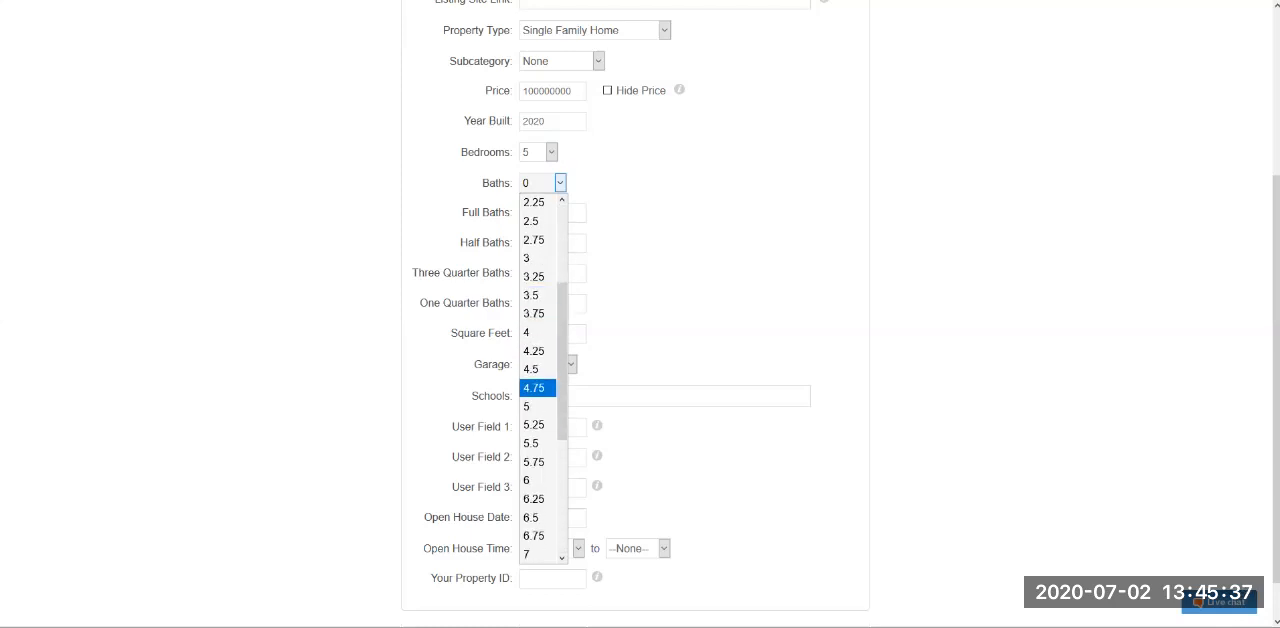
pyautogui.click(537, 406)
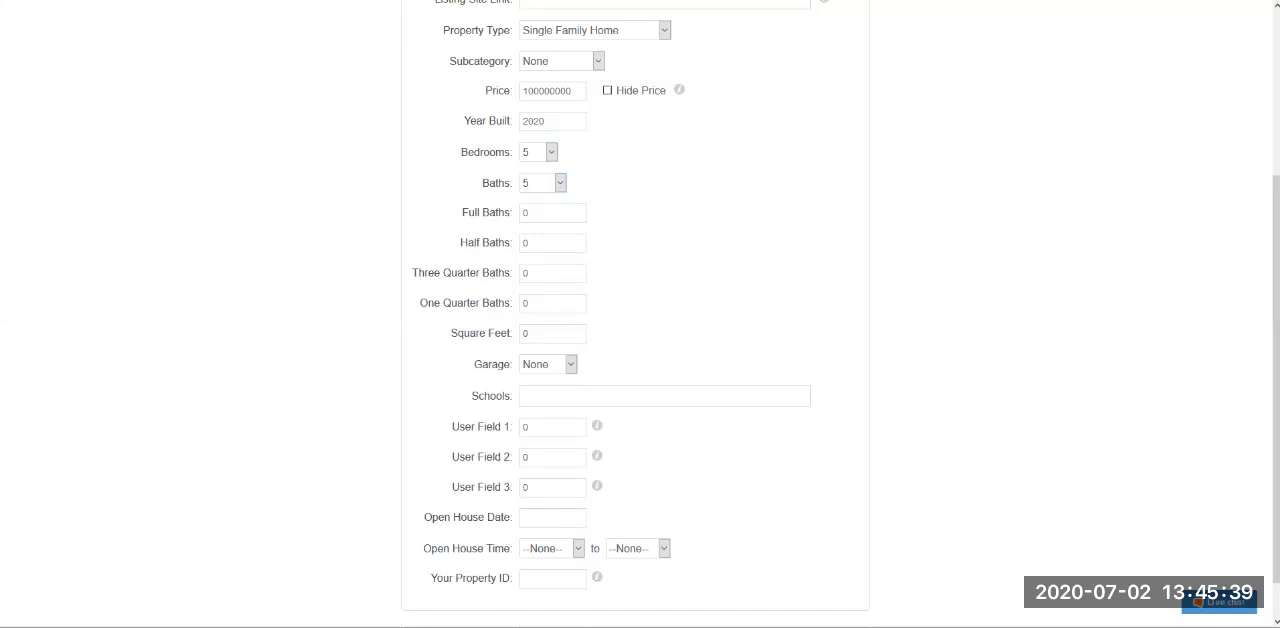
# - Set the property's full baths to 4 and its half baths to 1
pyautogui.press('Tab')
pyautogui.write('4')
pyautogui.press('Tab')
pyautogui.press('BackSpace')
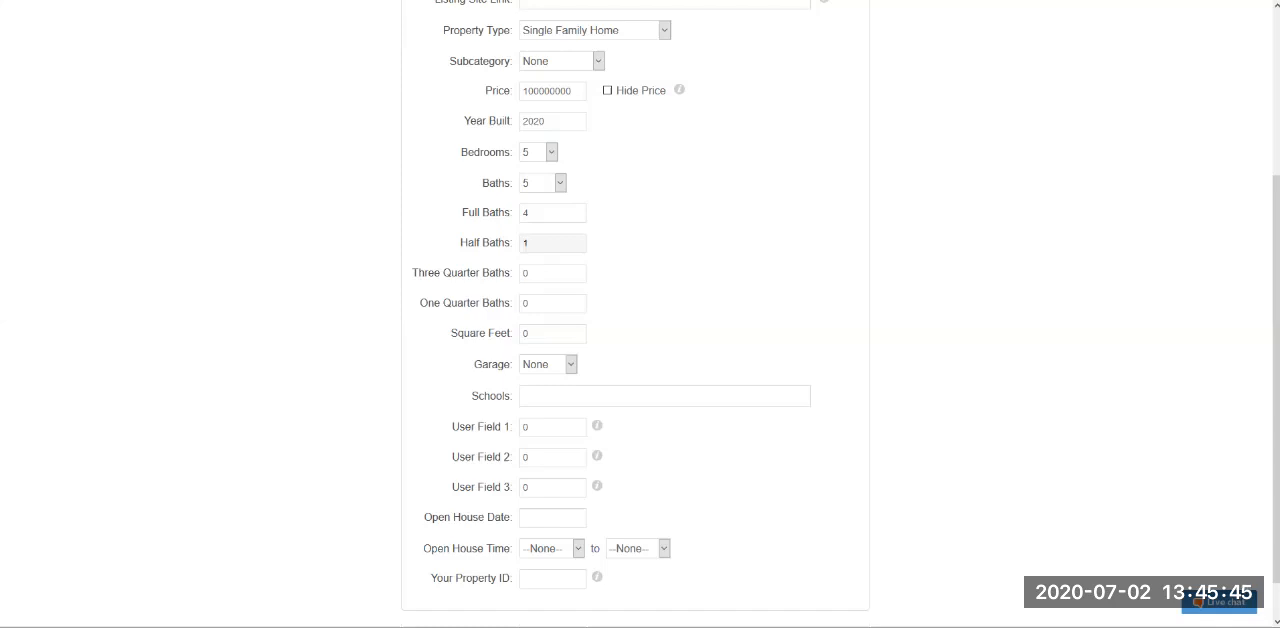
# - Set the property's total number of baths to 5.5
pyautogui.click(560, 183)
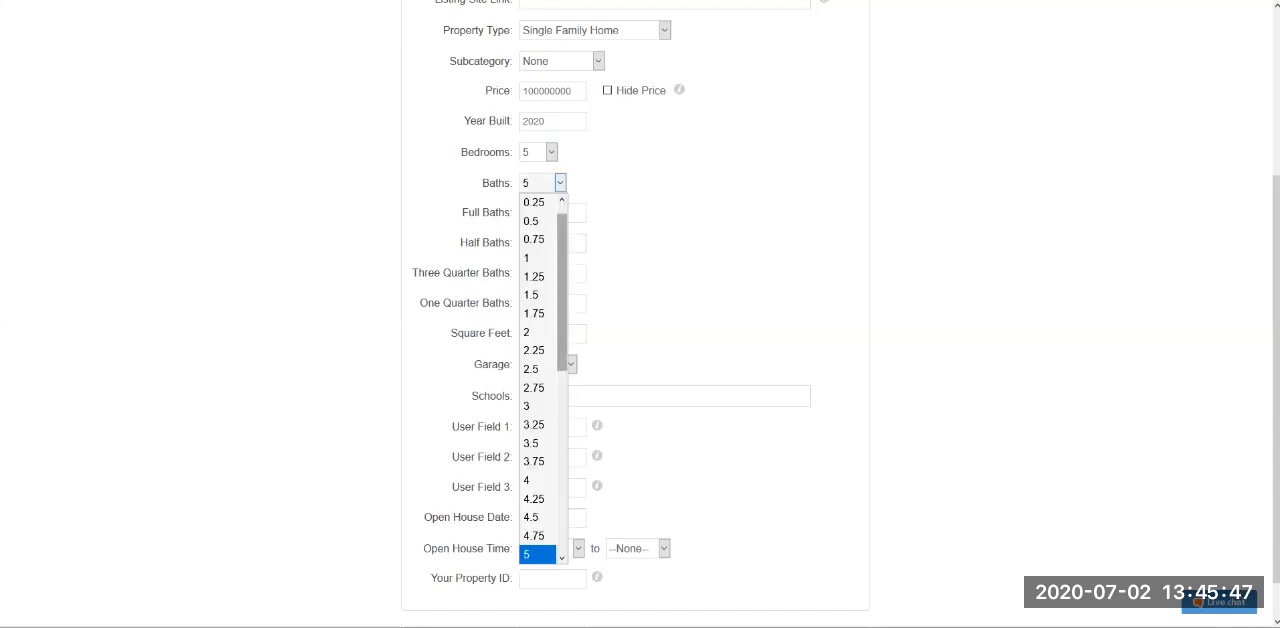
pyautogui.scroll(-1, 538, 462)
pyautogui.press('Down')
pyautogui.press('Down')
pyautogui.press('Down')
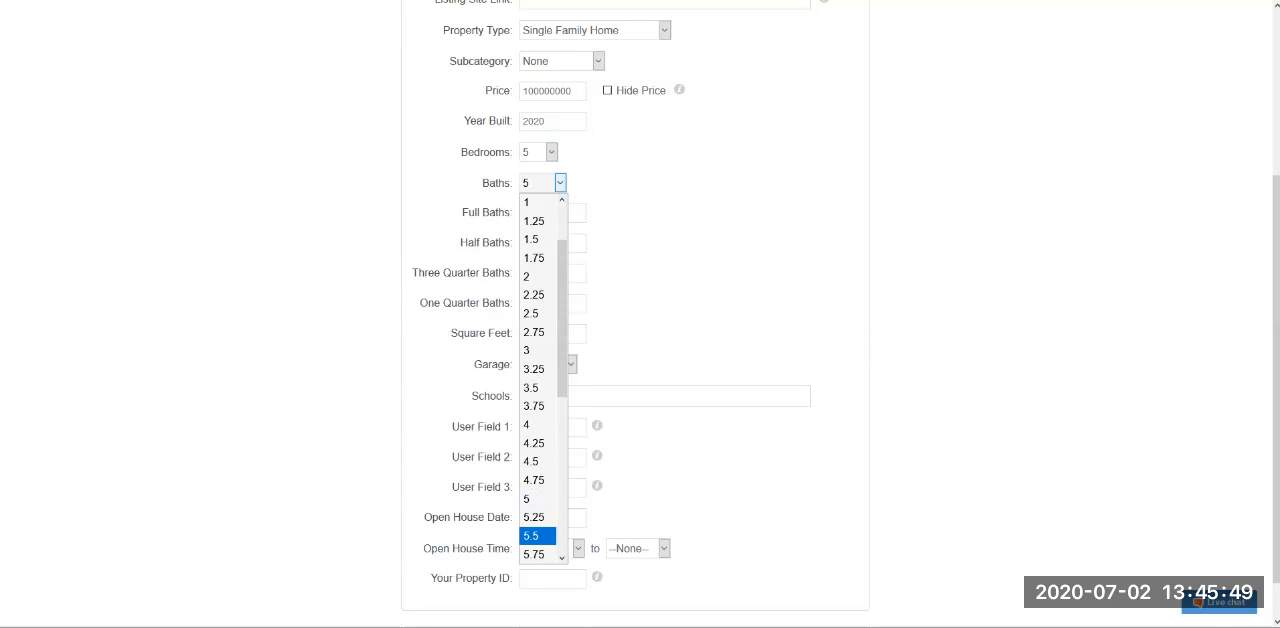
pyautogui.press('Return')
# - Set the property's total number of baths to 4.5
pyautogui.scroll(-1, 640, 314)
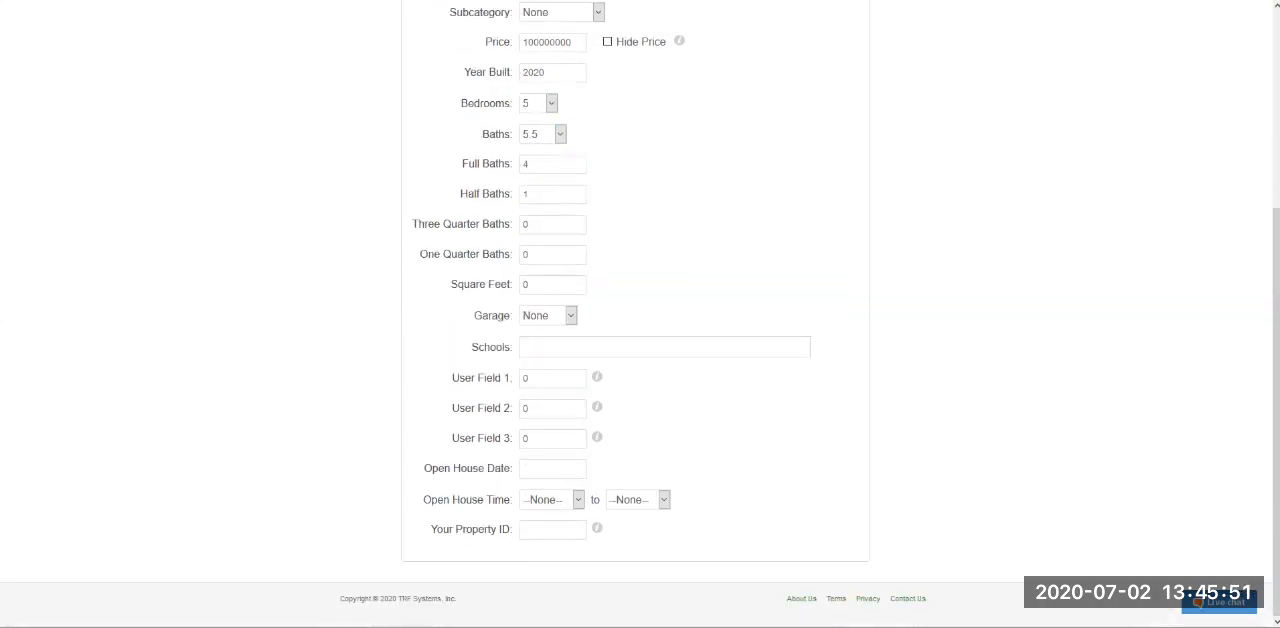
pyautogui.click(560, 134)
pyautogui.click(560, 134)
pyautogui.click(560, 134)
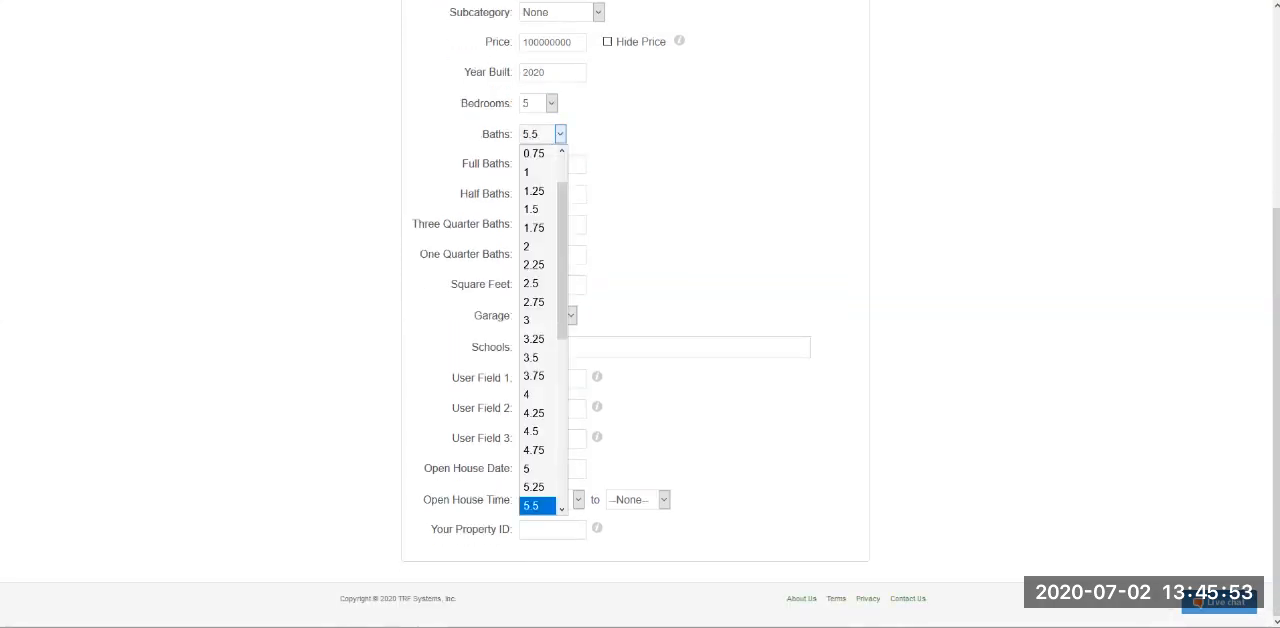
pyautogui.click(537, 432)
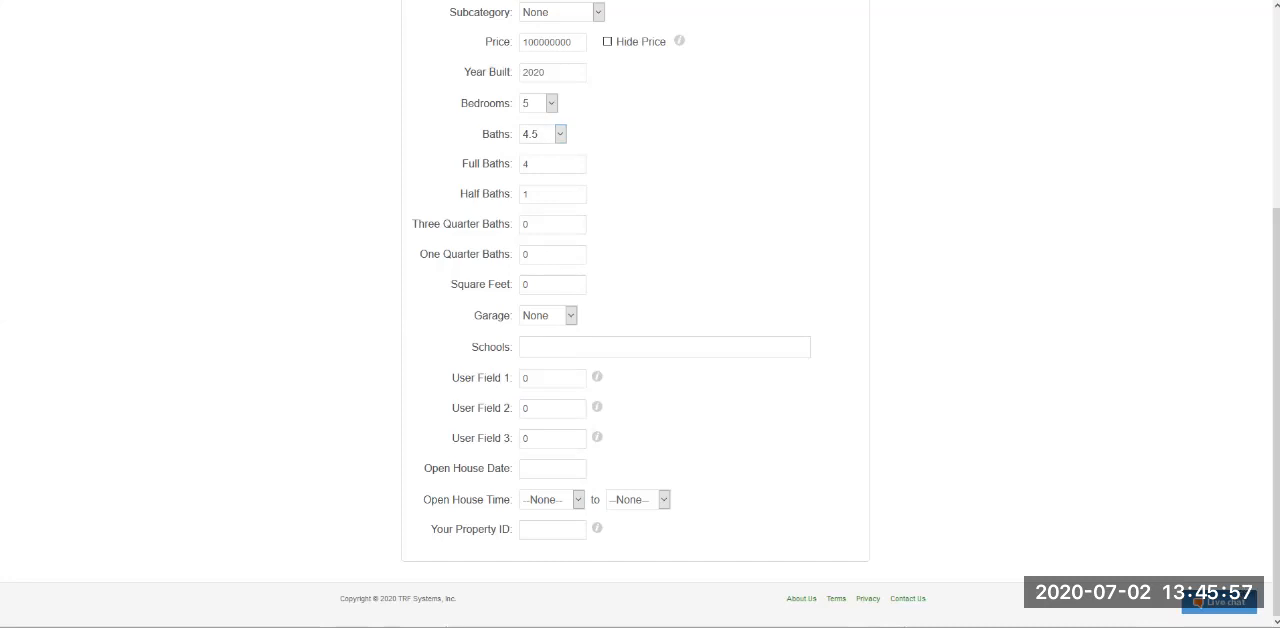
# - Set the property's square feet to 6528 and its garage to 2 Cars
pyautogui.tripleClick(482, 285)
pyautogui.click(552, 285)
pyautogui.press('BackSpace')
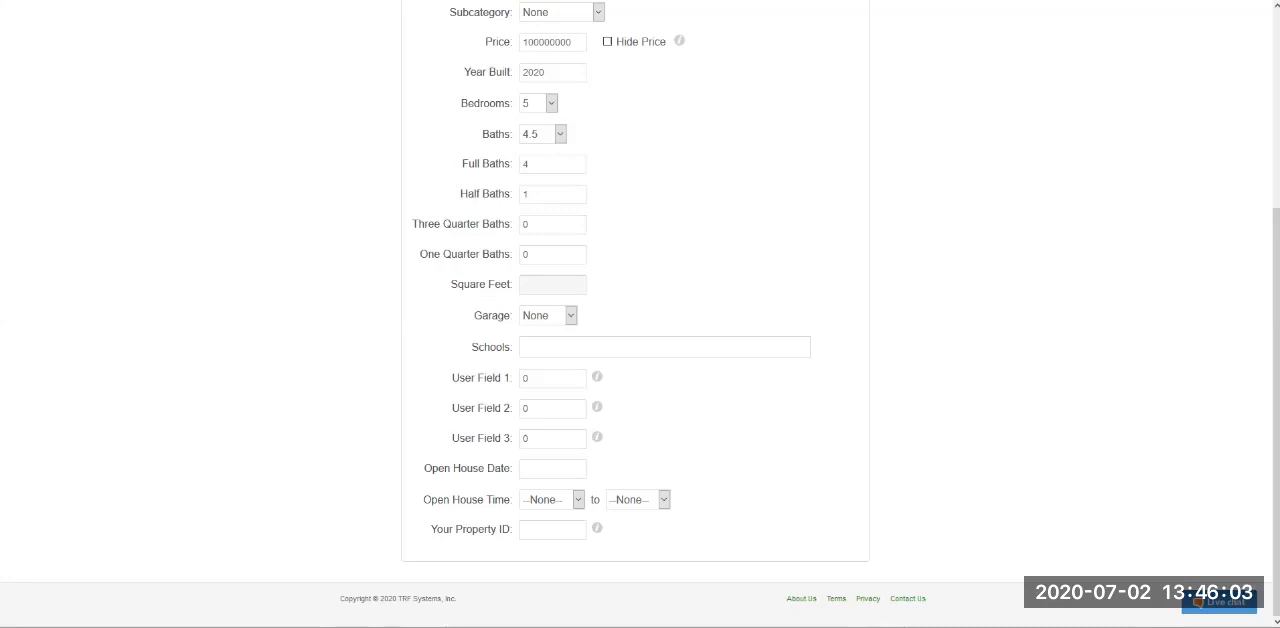
pyautogui.write('652')
pyautogui.click(556, 316)
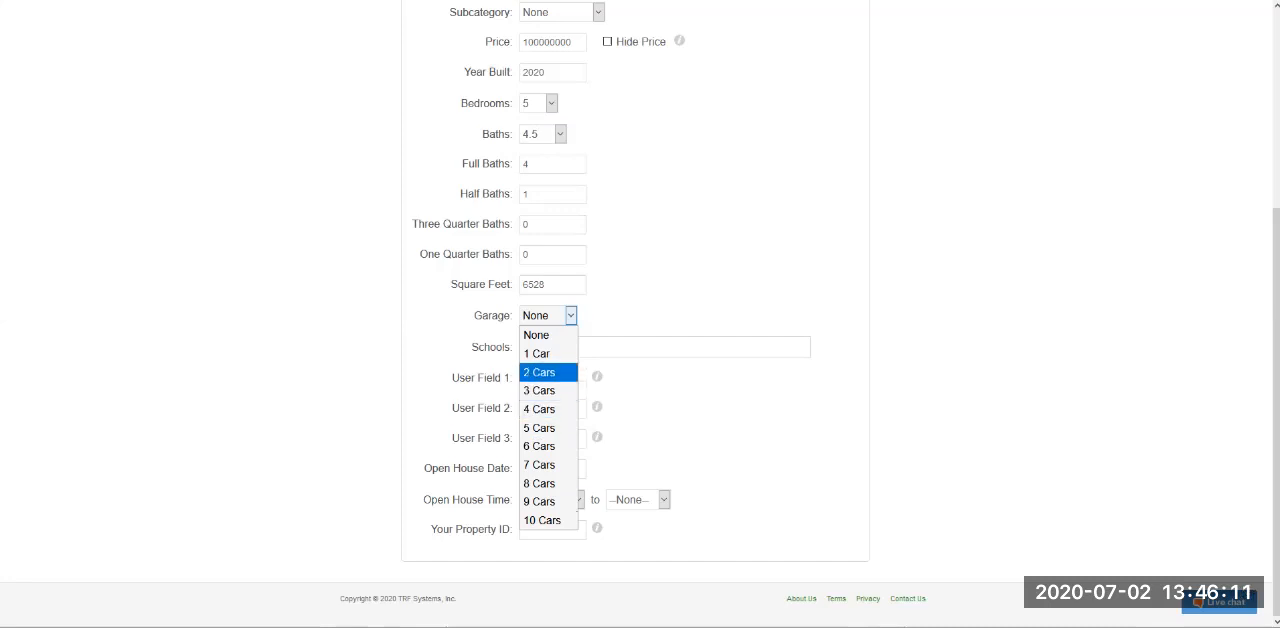
pyautogui.press('Return')
# - Examine the schools field, the three user fields, the open house time and the property ID field without filling them in
pyautogui.click(558, 347)
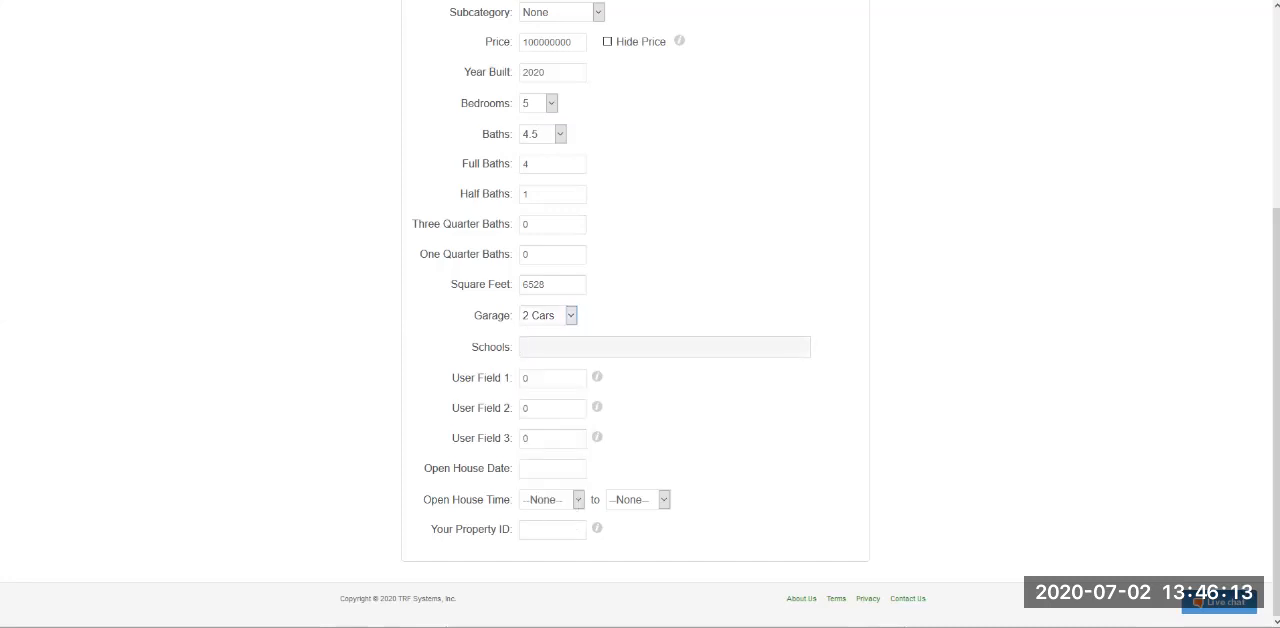
pyautogui.moveTo(452, 378); pyautogui.dragTo(513, 378)
pyautogui.click(513, 378)
pyautogui.moveTo(513, 438); pyautogui.dragTo(452, 438)
pyautogui.click(452, 438)
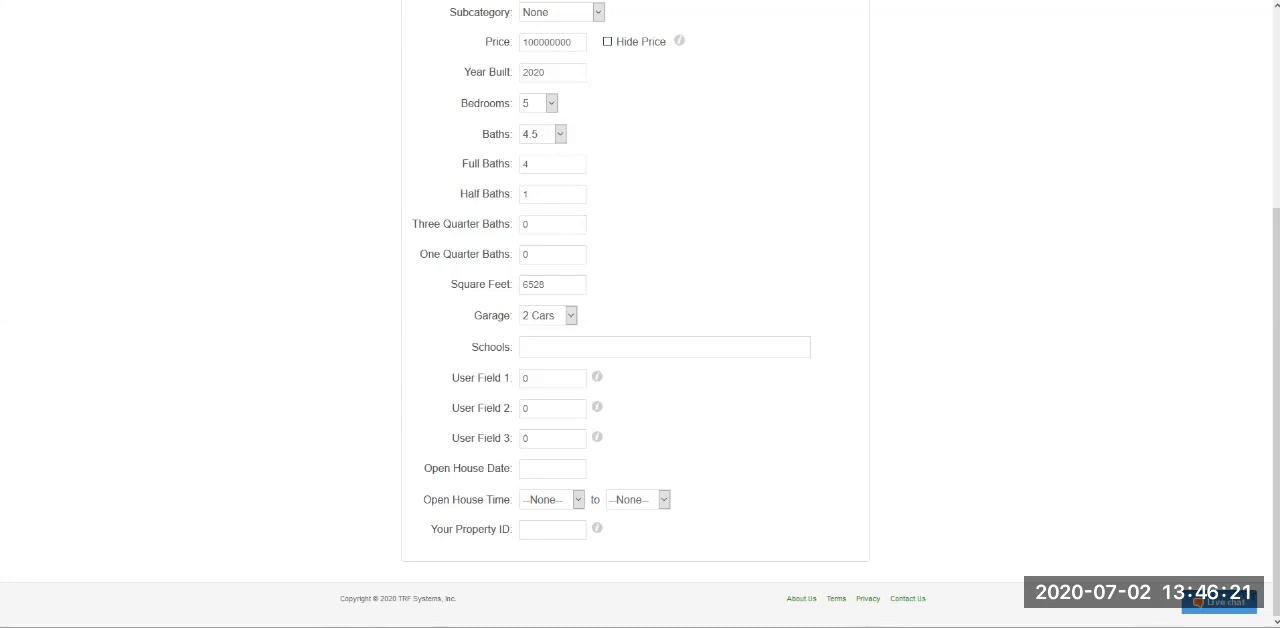
pyautogui.moveTo(452, 378); pyautogui.dragTo(513, 378)
pyautogui.click(513, 380)
pyautogui.doubleClick(527, 379)
pyautogui.click(558, 379)
pyautogui.moveTo(452, 378); pyautogui.dragTo(513, 439)
pyautogui.click(552, 379)
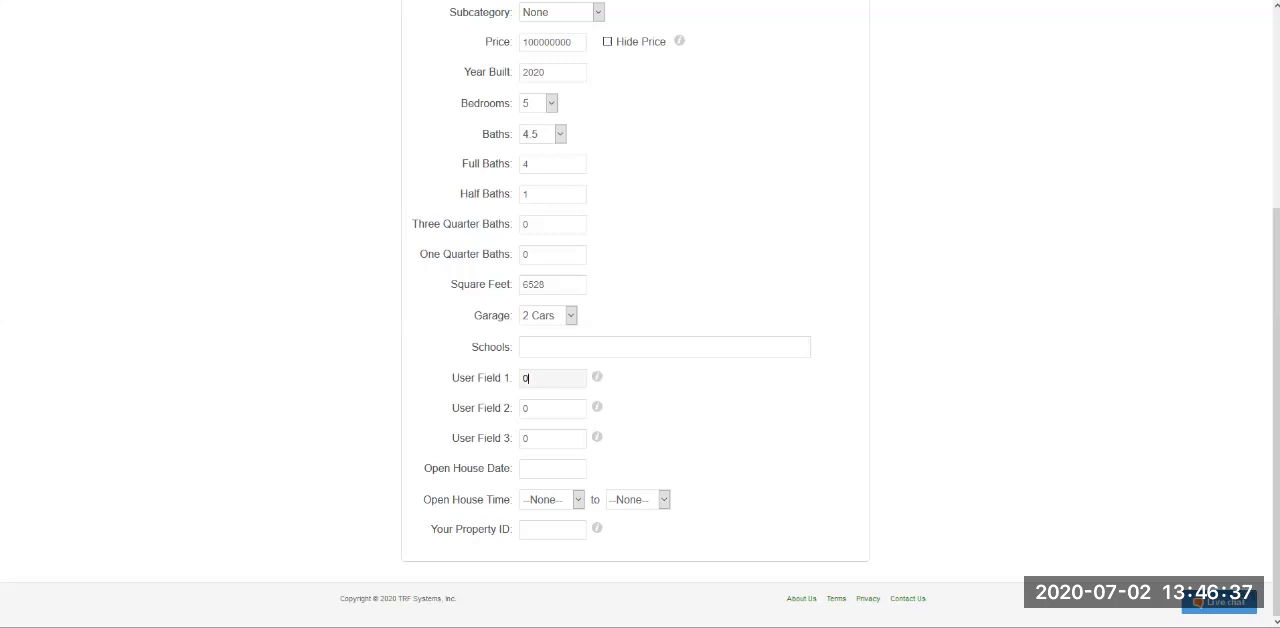
pyautogui.press('Tab')
pyautogui.press('Tab')
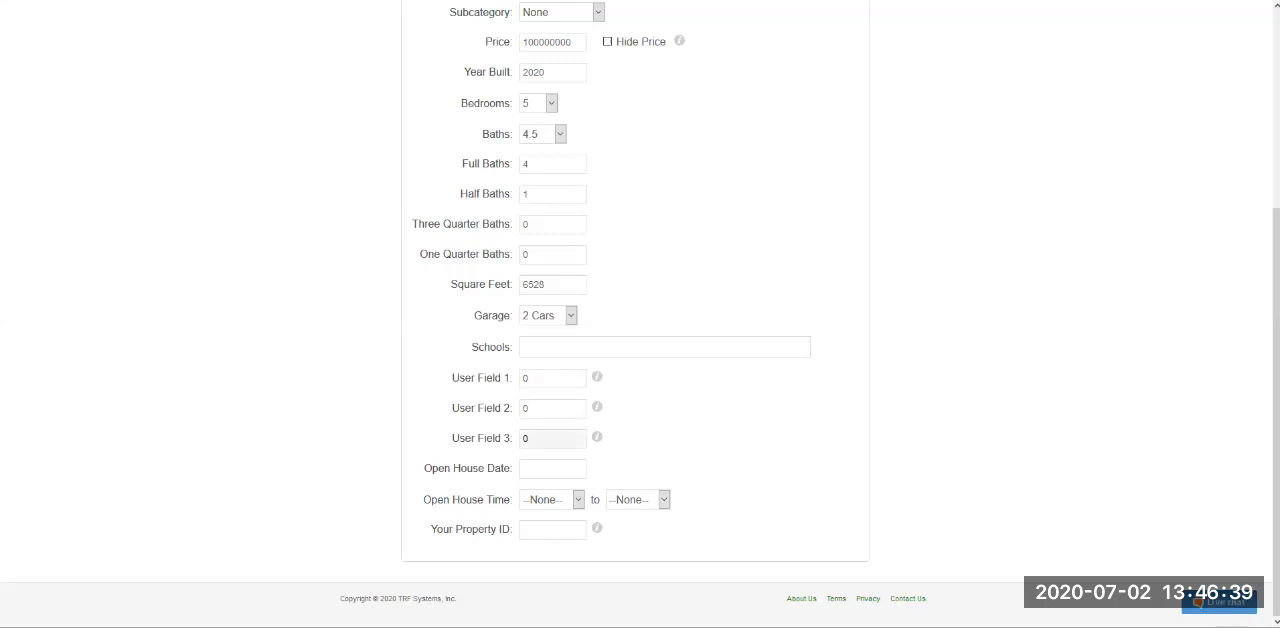
pyautogui.click(553, 378)
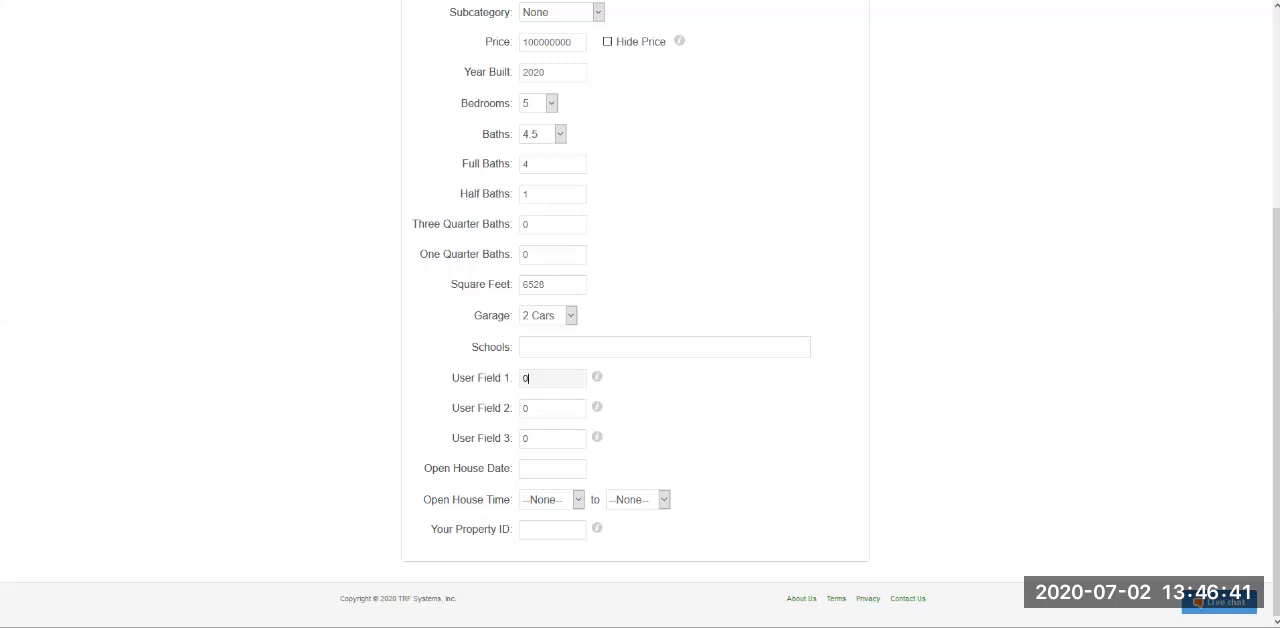
pyautogui.click(655, 436)
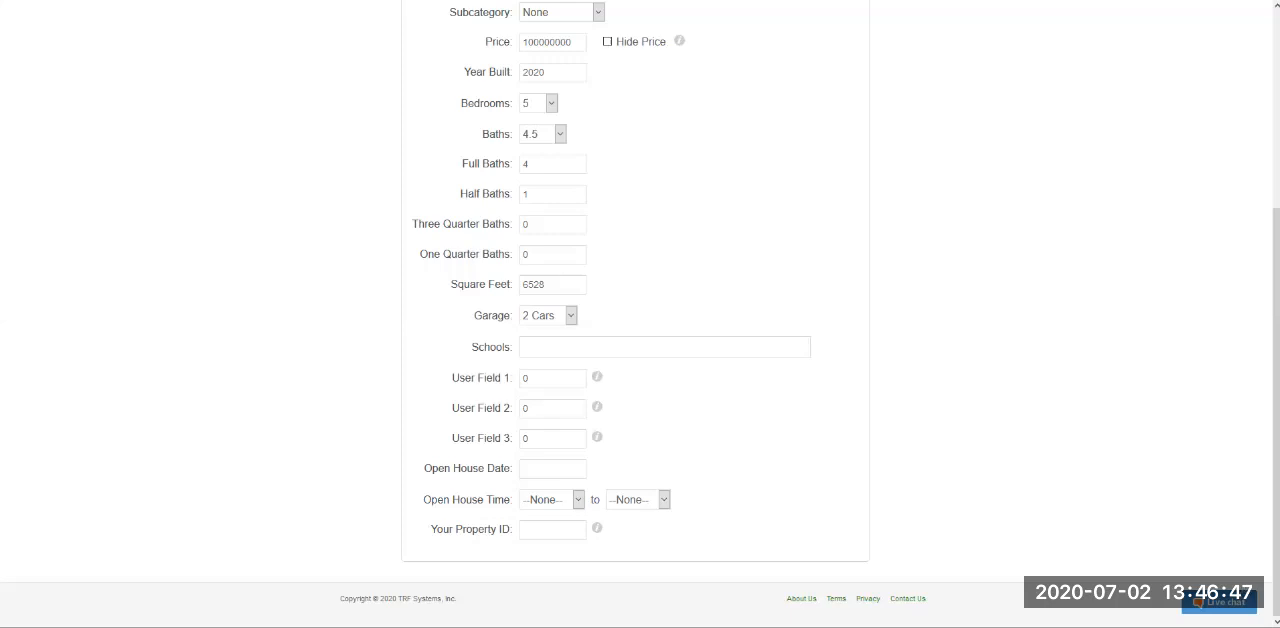
pyautogui.moveTo(432, 499); pyautogui.dragTo(513, 499)
pyautogui.moveTo(437, 529); pyautogui.dragTo(514, 529)
pyautogui.click(553, 530)
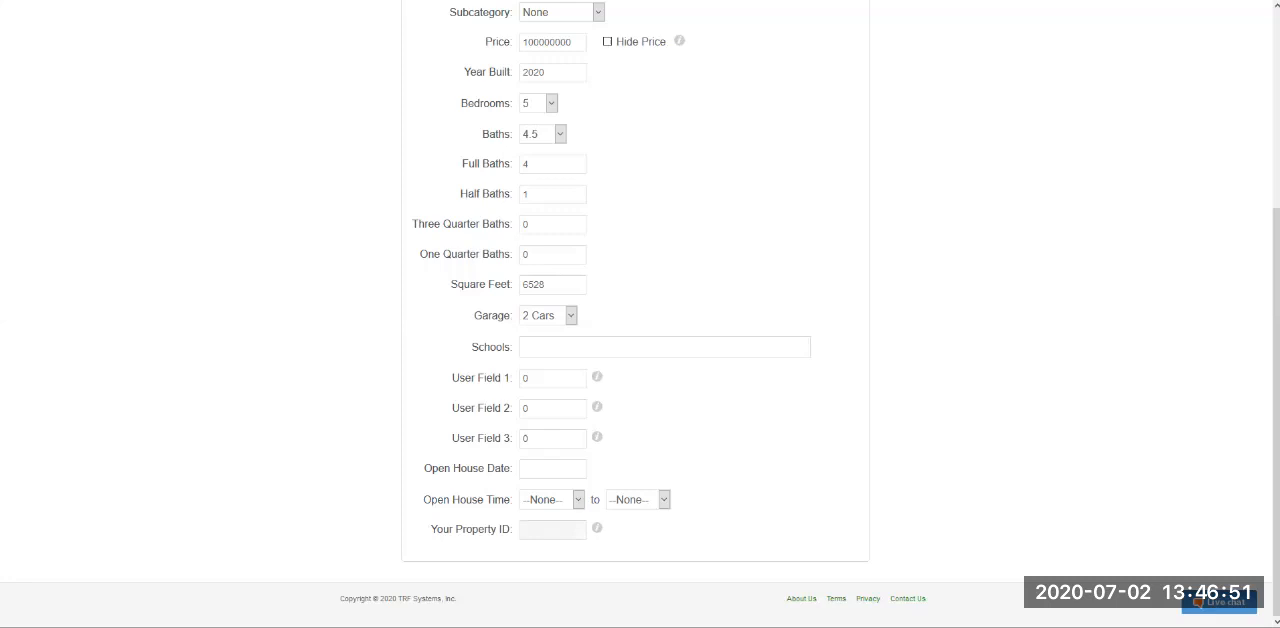
# - Save the property details, leave Oodle.com unselected among the distribution sites, and return to the Lunar Eclipse Drive tour dashboard
pyautogui.scroll(3, 640, 314)
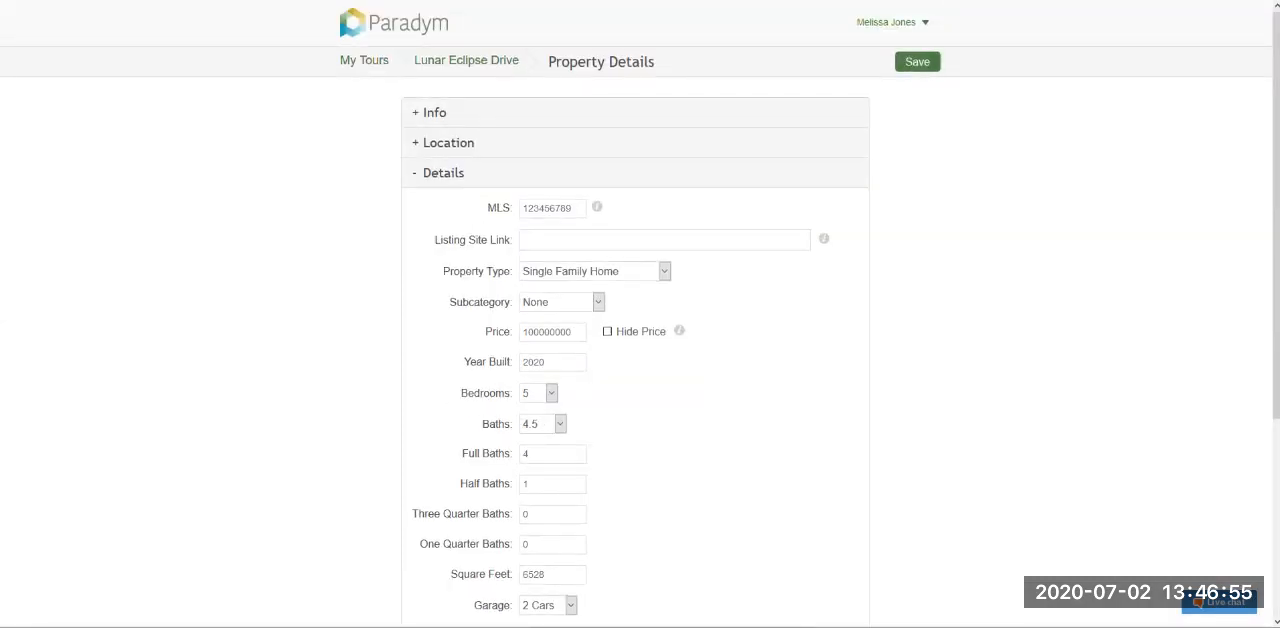
pyautogui.click(917, 62)
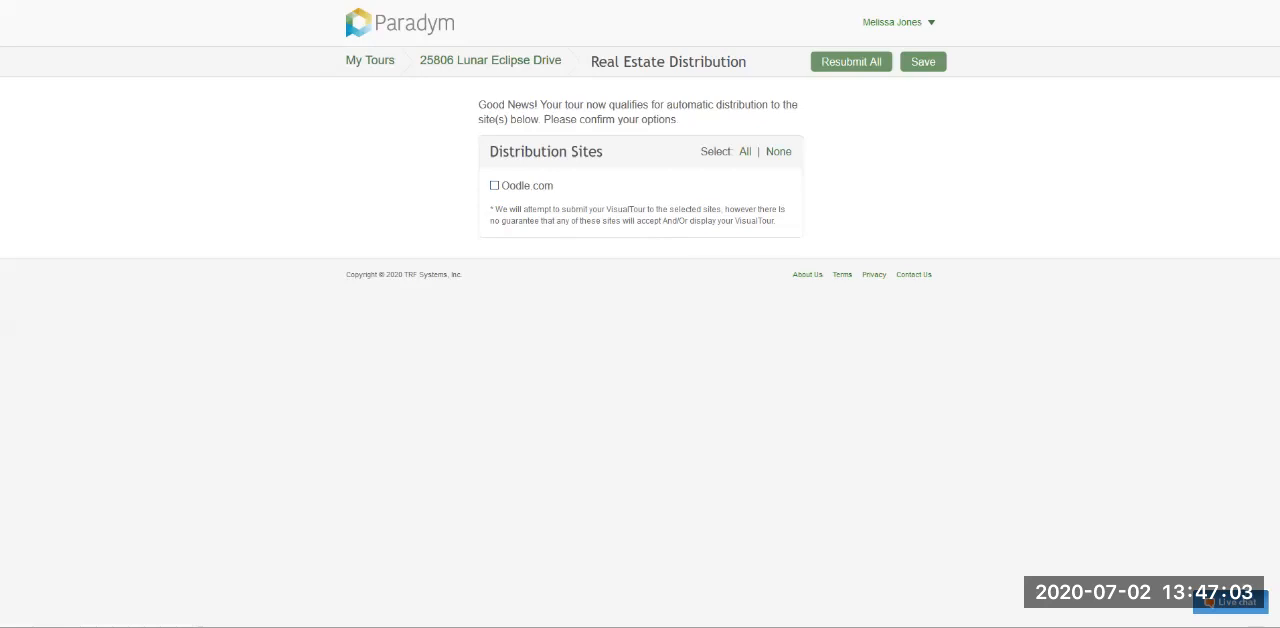
pyautogui.moveTo(501, 186); pyautogui.dragTo(554, 186)
pyautogui.click(554, 186)
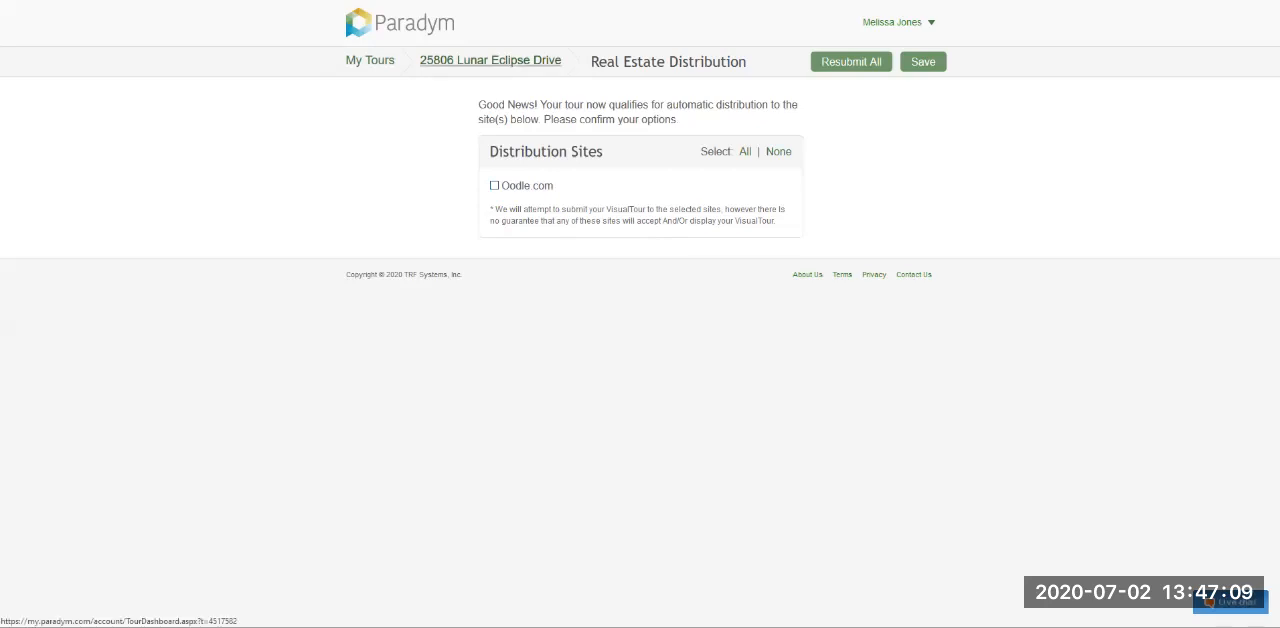
pyautogui.click(490, 60)
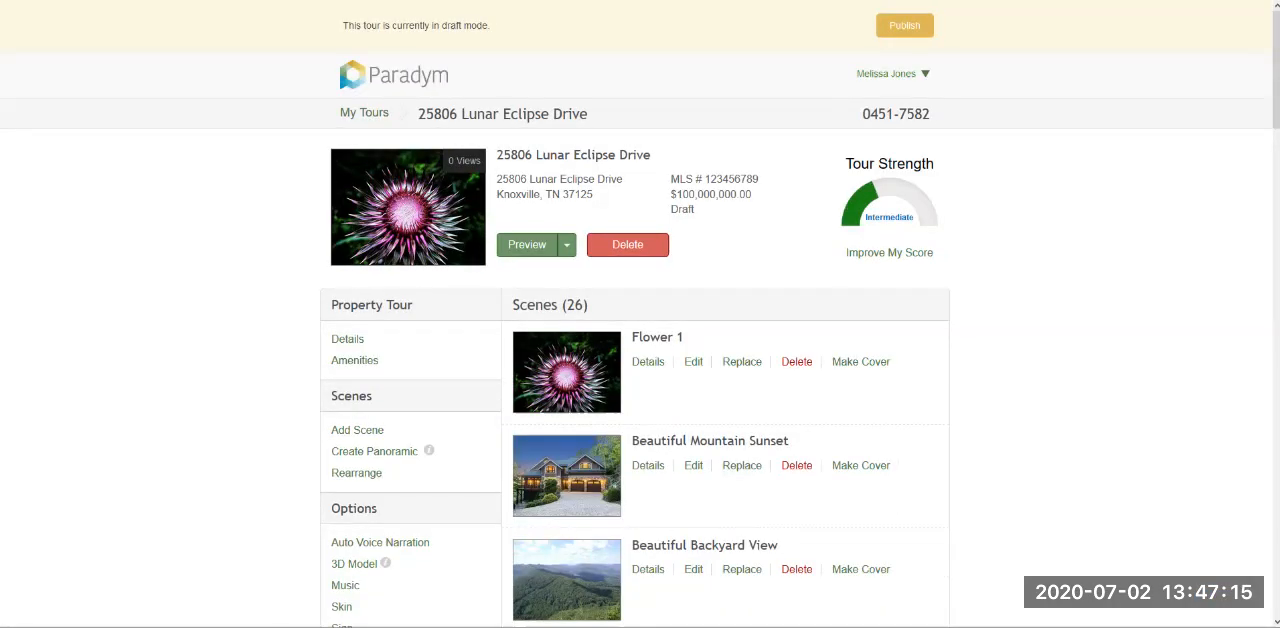
# - View the tour's available home and community amenities, and return to the tour dashboard without selecting any
pyautogui.scroll(-1, 354, 300)
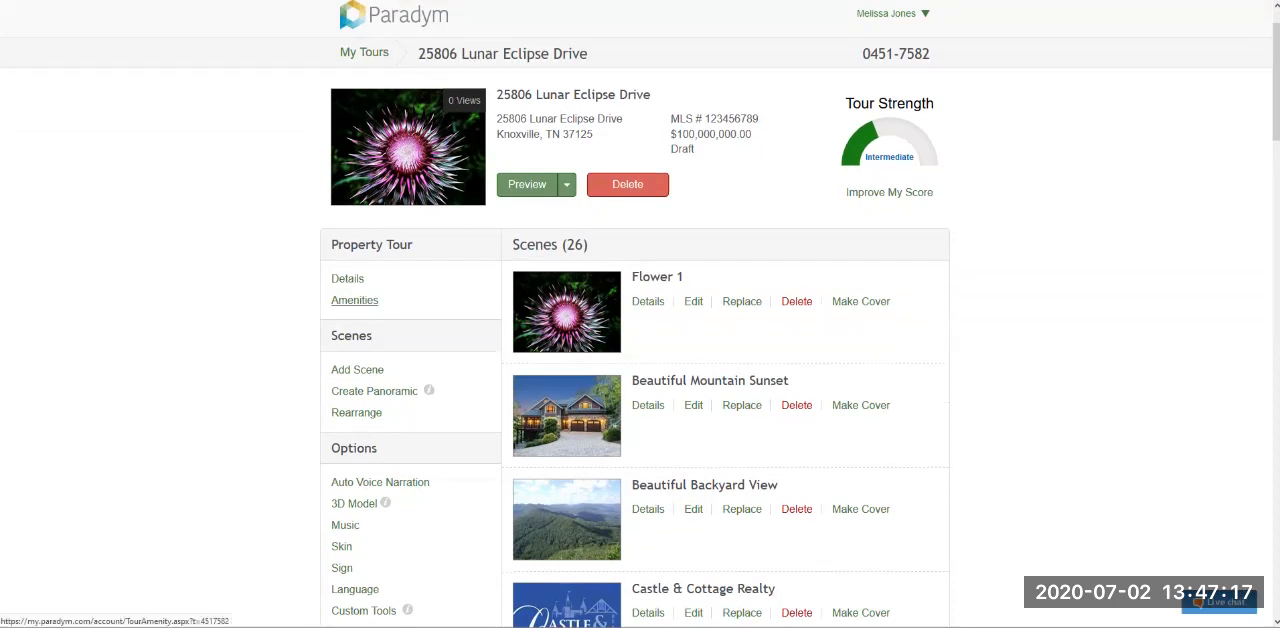
pyautogui.click(354, 300)
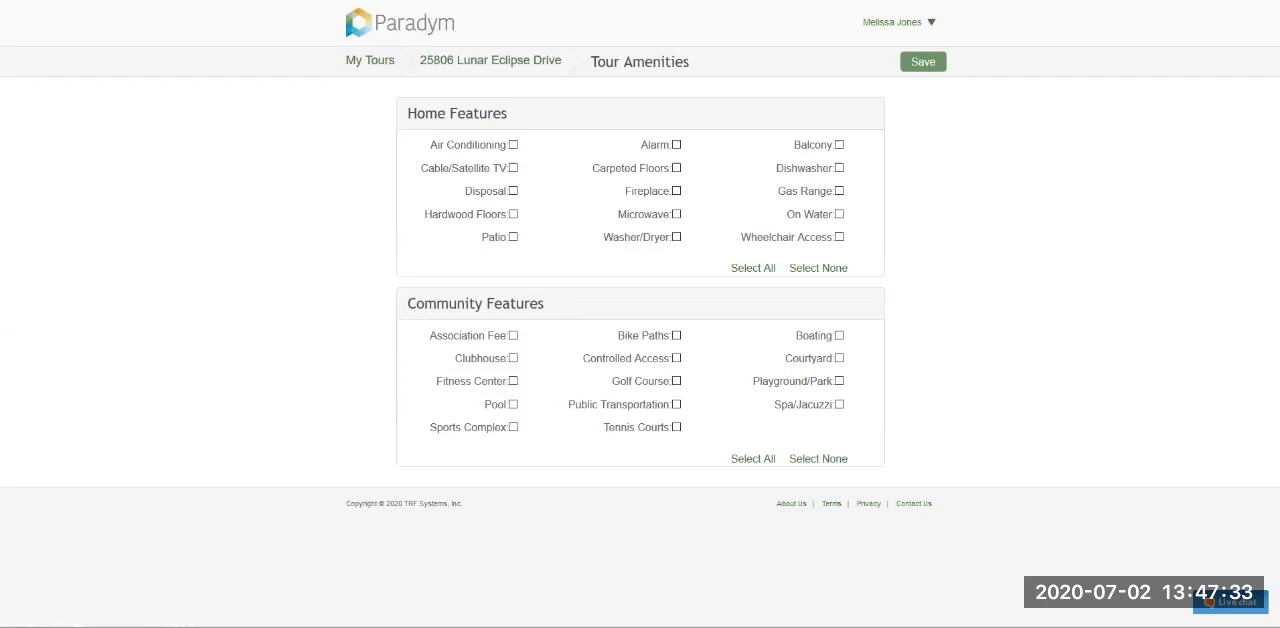
pyautogui.hotkey('alt', 'Left')
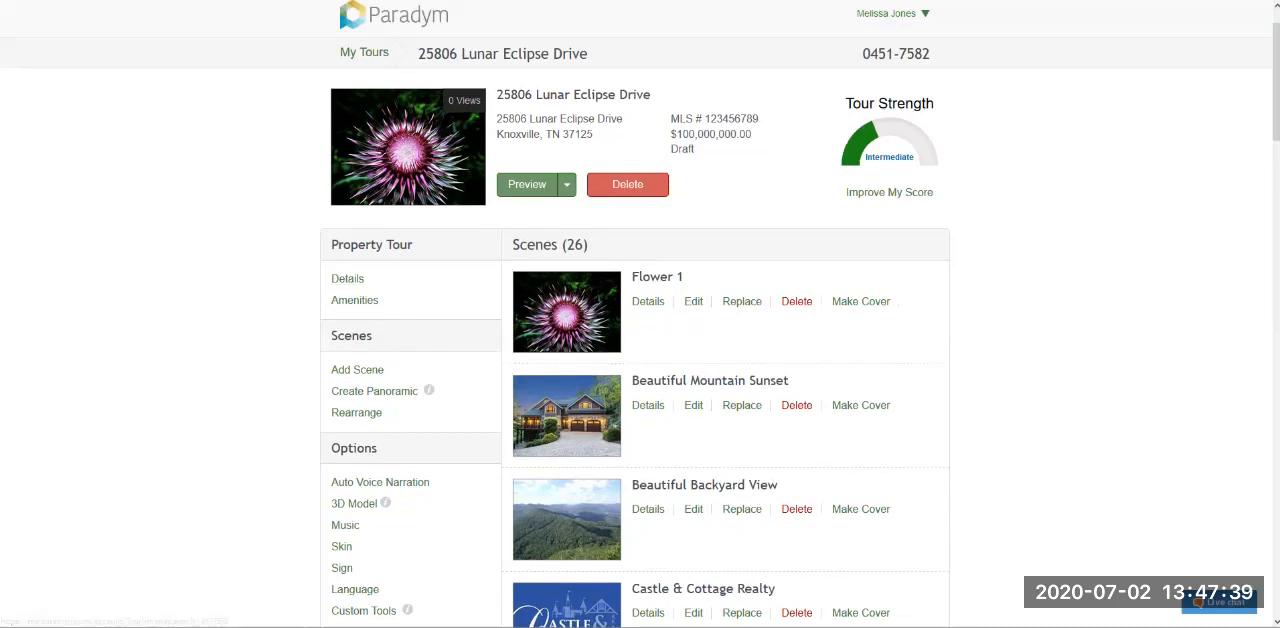
# - Examine the Scenes heading with its scene count and the scene list on the tour dashboard
pyautogui.scroll(-1, 640, 314)
pyautogui.scroll(-1, 640, 314)
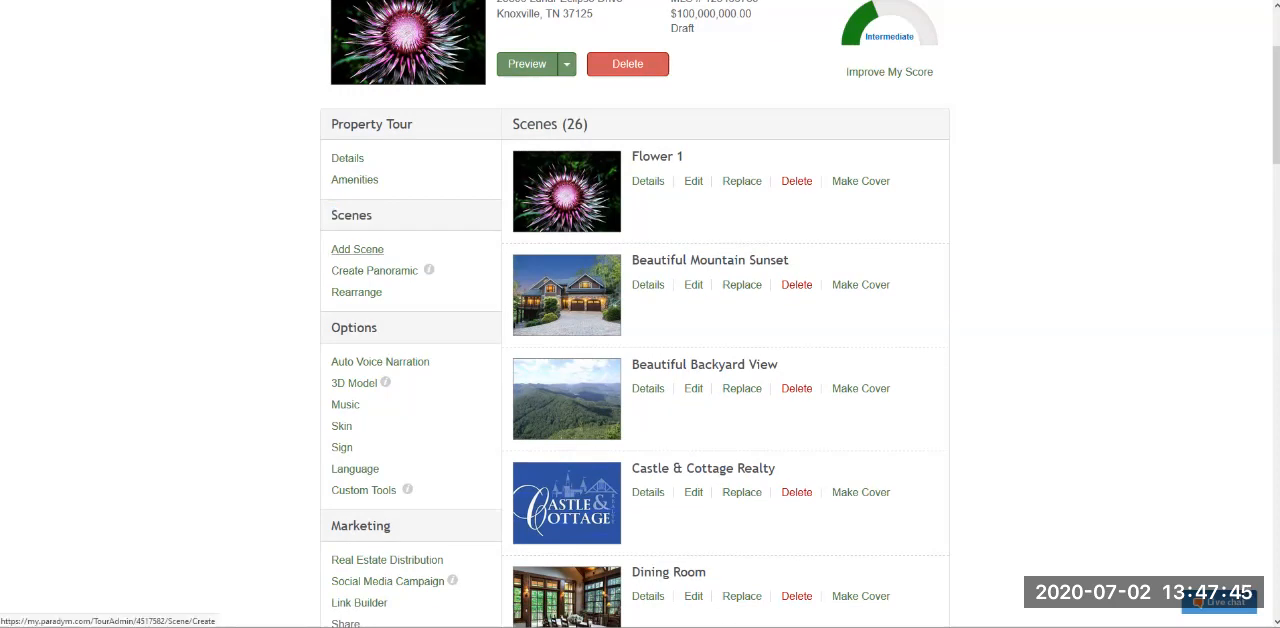
pyautogui.moveTo(512, 125); pyautogui.dragTo(590, 125)
pyautogui.click(598, 125)
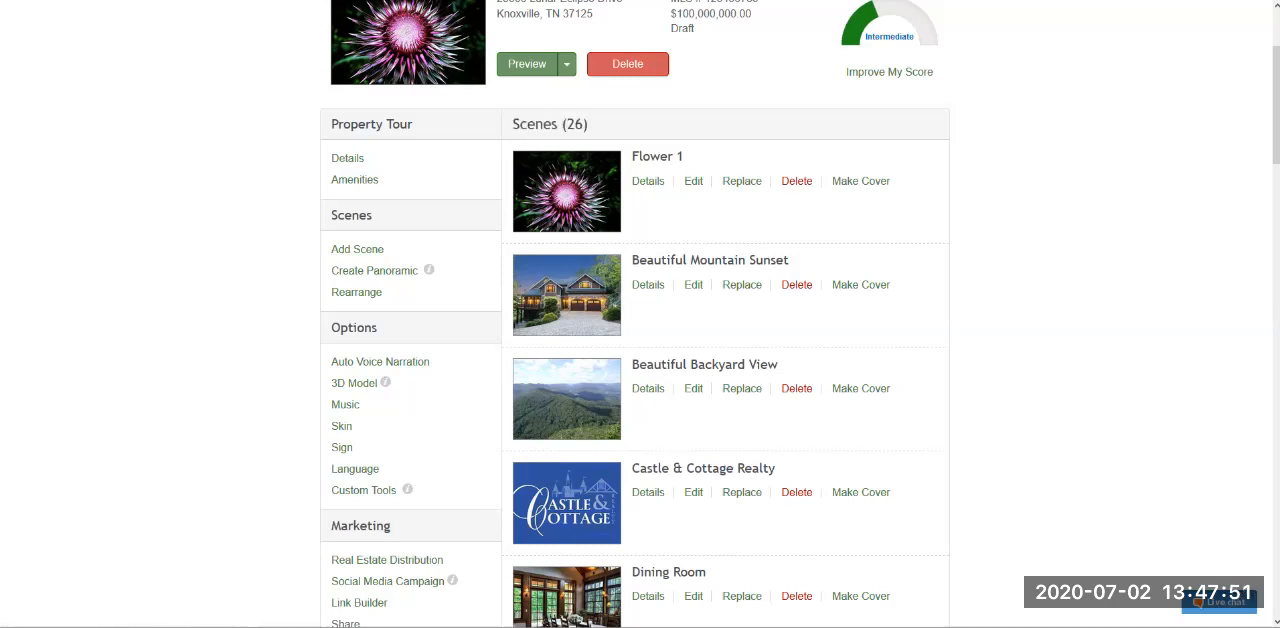
pyautogui.moveTo(590, 125)
pyautogui.mouseDown()
pyautogui.moveTo(511, 125)
pyautogui.moveTo(590, 125)
pyautogui.mouseUp()
pyautogui.click(511, 125)
pyautogui.click(590, 125)
pyautogui.tripleClick(550, 124)
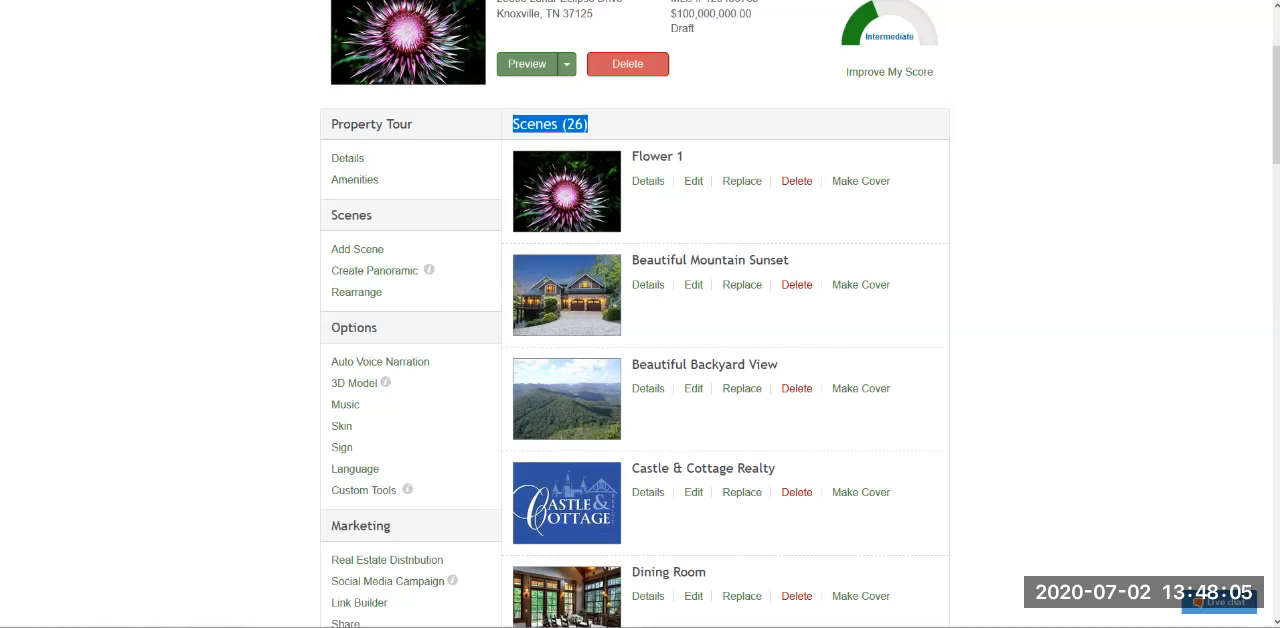
pyautogui.click(600, 125)
pyautogui.moveTo(590, 125); pyautogui.dragTo(511, 125)
pyautogui.click(600, 125)
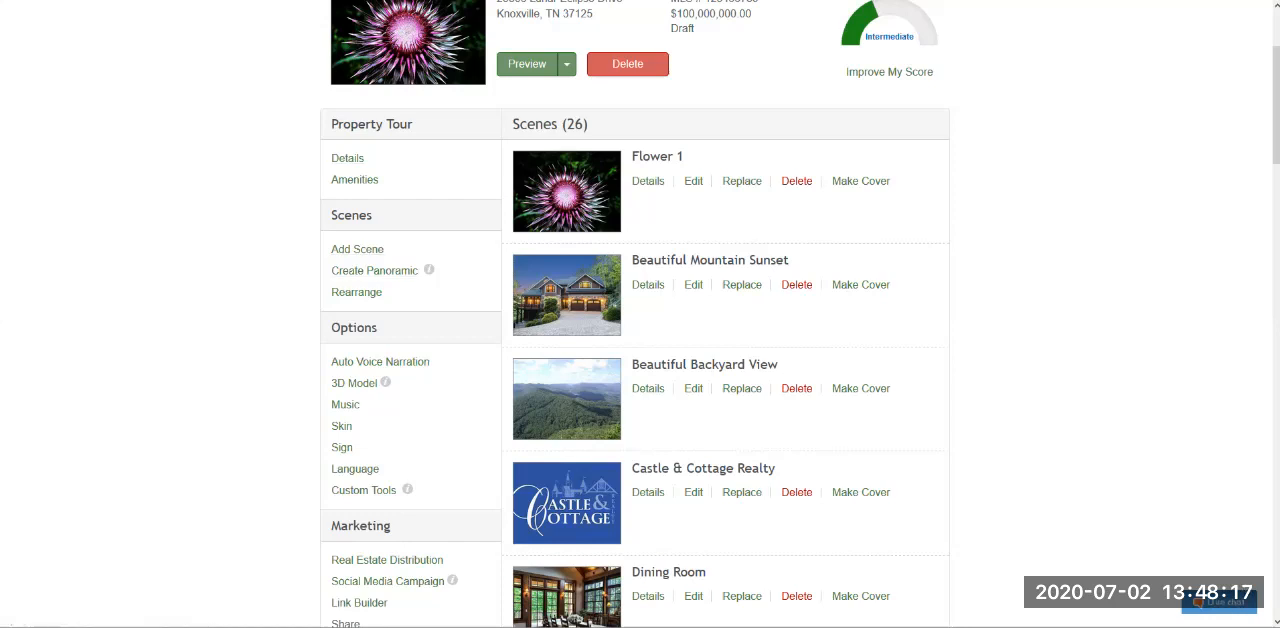
# - View the photo upload stage for creating a panoramic scene, and return to the tour dashboard
pyautogui.click(374, 270)
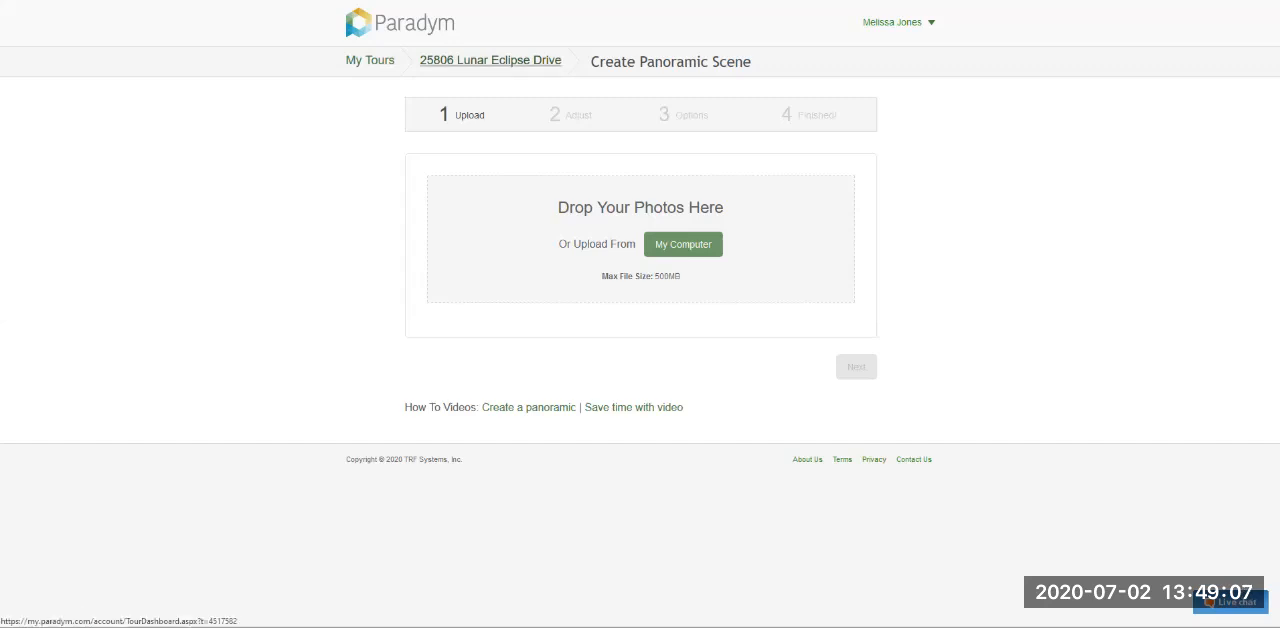
pyautogui.click(490, 60)
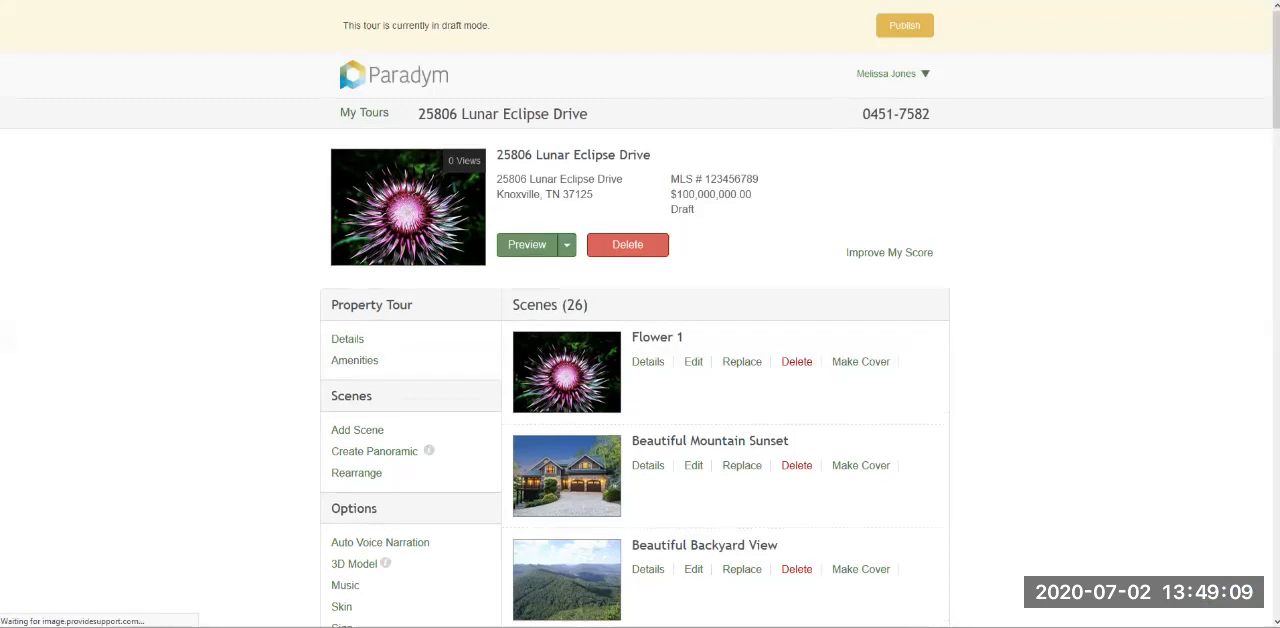
# - Open the scene rearrangement page and place Castle & Cottage Realty first, followed by Beautiful Mountain Sunset
pyautogui.scroll(-1, 640, 340)
pyautogui.scroll(-1, 356, 355)
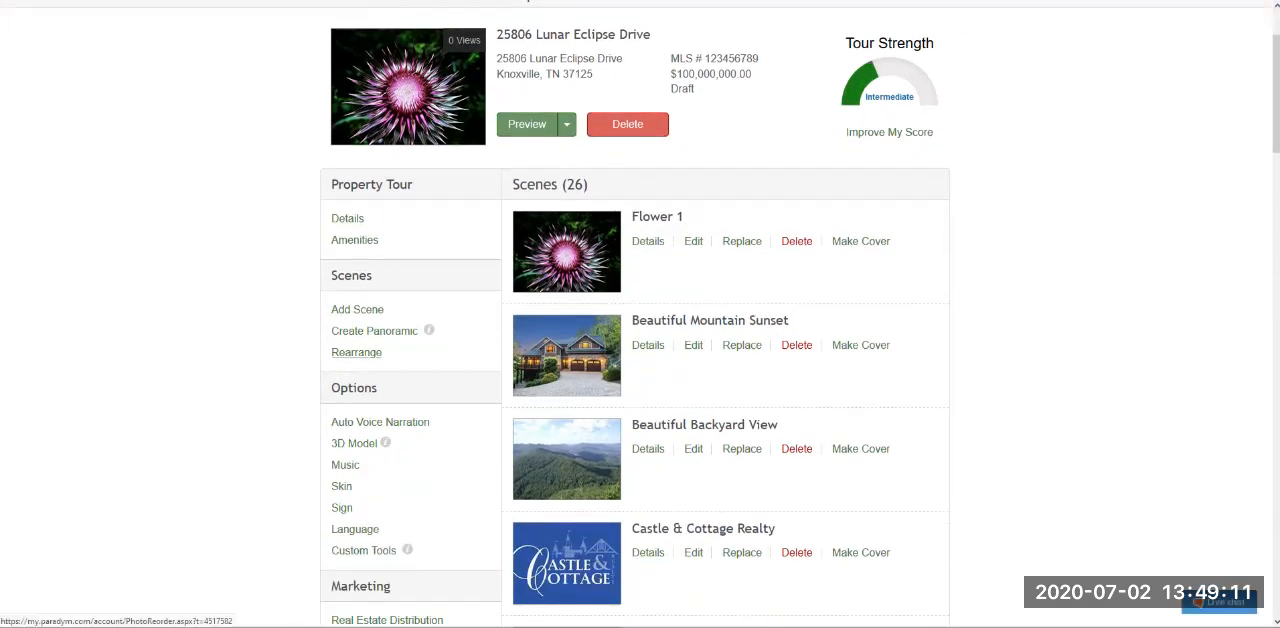
pyautogui.click(356, 352)
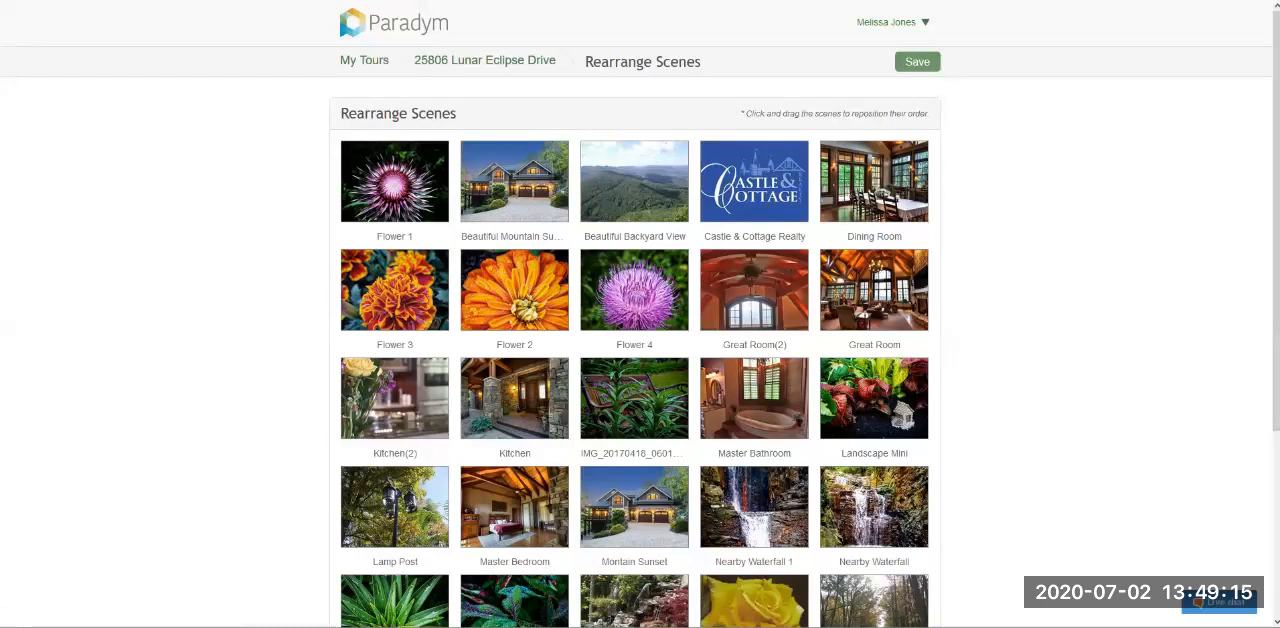
pyautogui.moveTo(514, 181); pyautogui.dragTo(394, 181)
pyautogui.moveTo(754, 181); pyautogui.dragTo(395, 181)
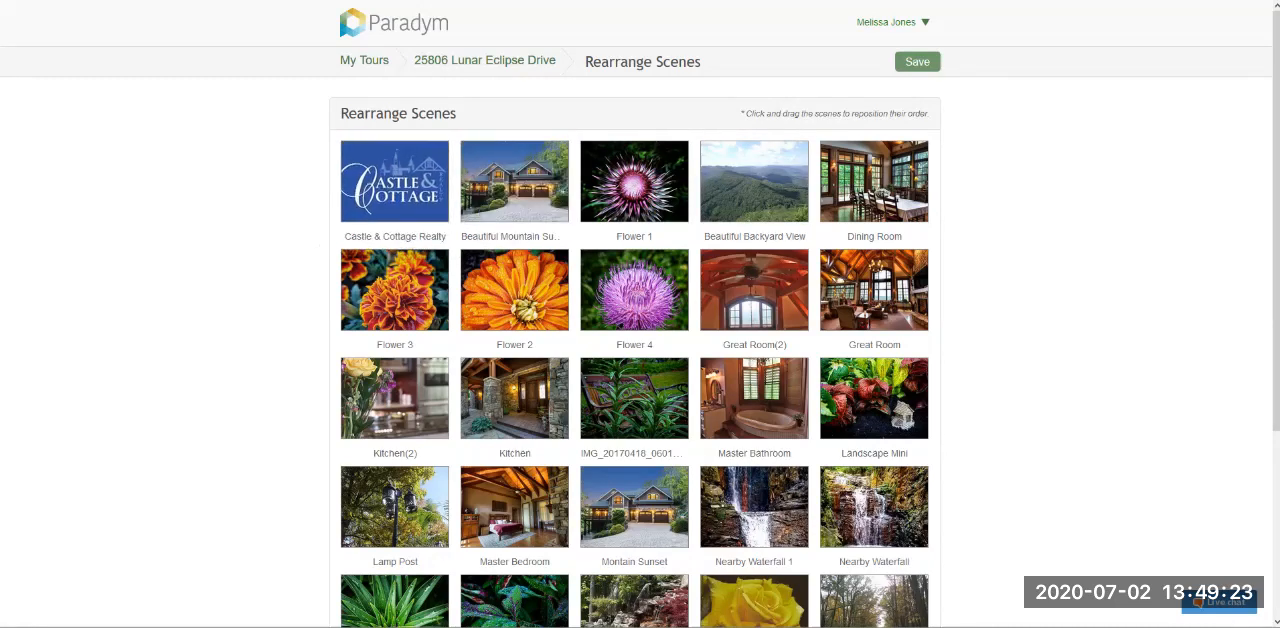
# - Move Dining Room, Great Room(2), Great Room and Kitchen(2), in that order, directly after Beautiful Mountain Sunset
pyautogui.scroll(-1, 640, 314)
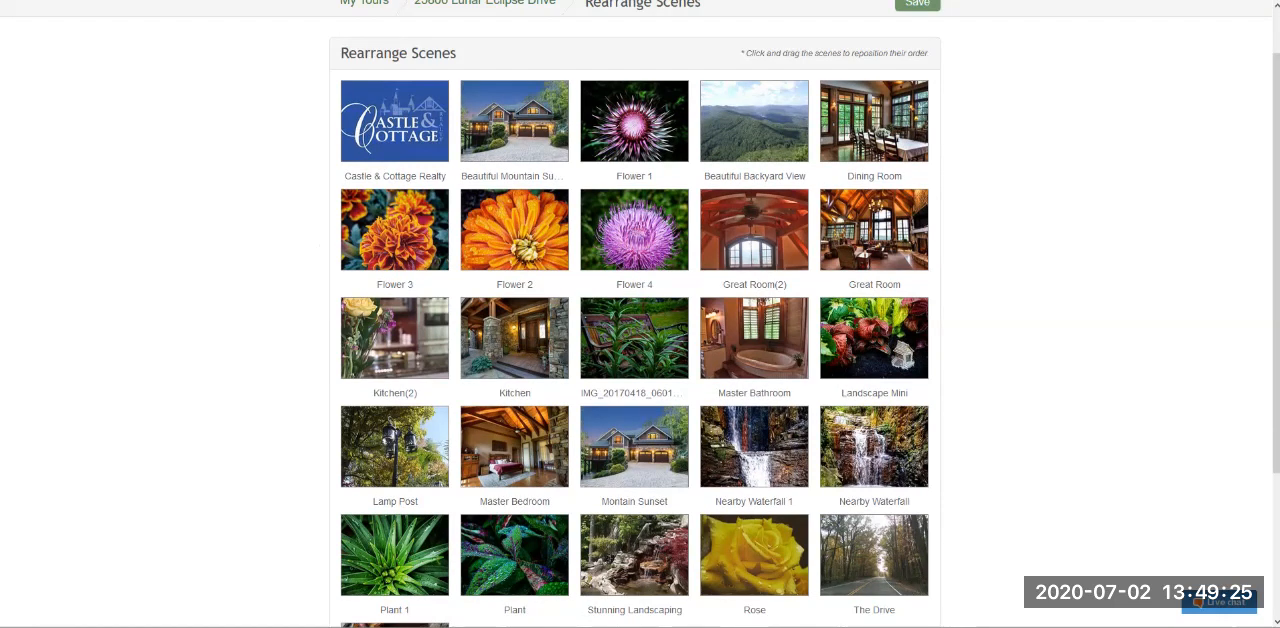
pyautogui.moveTo(874, 122); pyautogui.dragTo(618, 123)
pyautogui.moveTo(754, 230); pyautogui.dragTo(754, 122)
pyautogui.moveTo(874, 230); pyautogui.dragTo(874, 122)
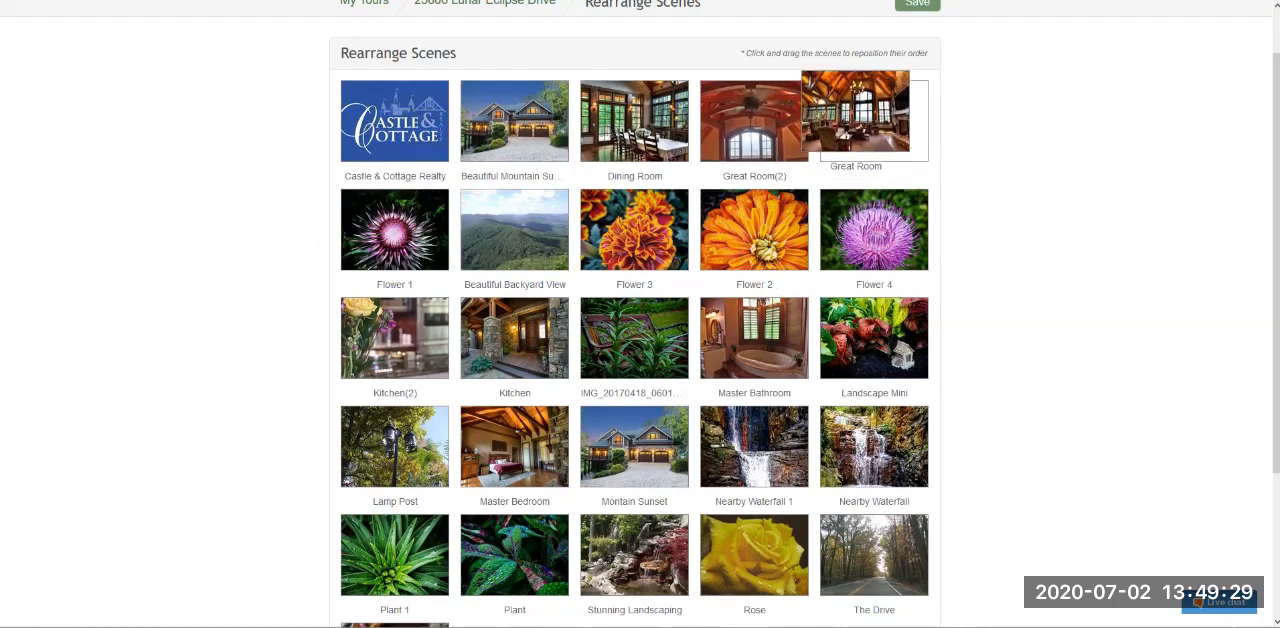
pyautogui.moveTo(394, 338); pyautogui.dragTo(394, 230)
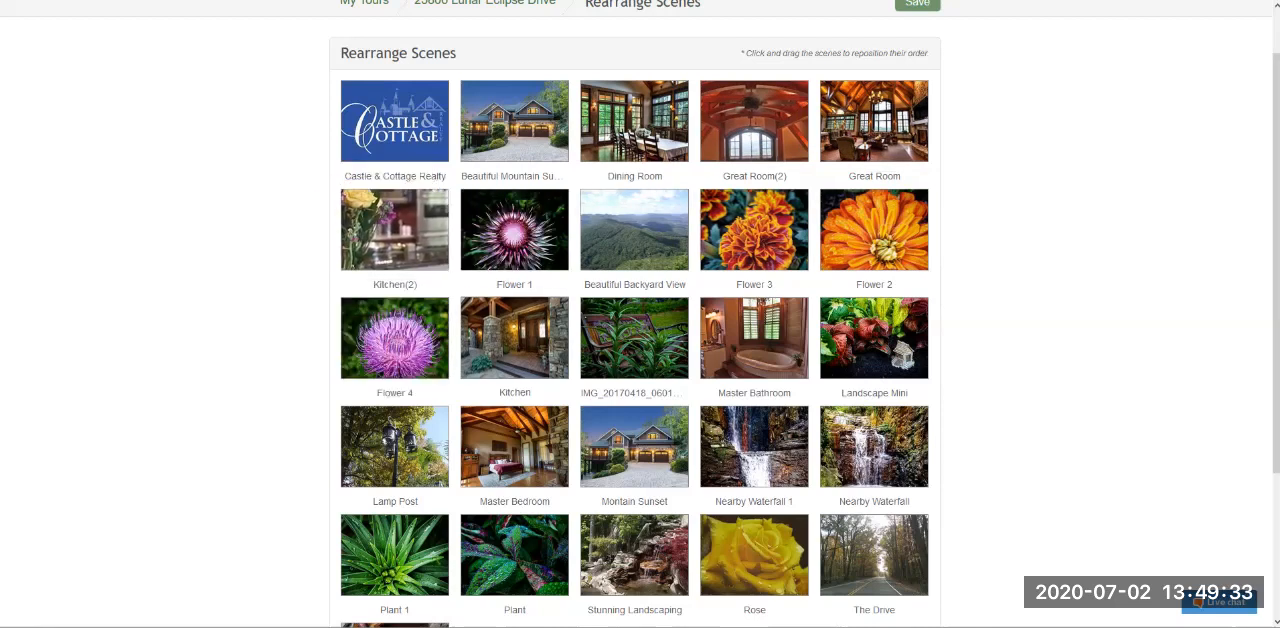
# - Move Master Bathroom, Master Bedroom, Kitchen and Montain Sunset, in that order, directly after Kitchen(2)
pyautogui.moveTo(514, 338); pyautogui.dragTo(634, 230)
pyautogui.moveTo(754, 338); pyautogui.dragTo(514, 230)
pyautogui.moveTo(634, 230); pyautogui.dragTo(760, 240)
pyautogui.moveTo(514, 446); pyautogui.dragTo(634, 230)
pyautogui.moveTo(634, 446); pyautogui.dragTo(874, 229)
# - Move the Welcome Home scene from the end of the tour to third place, directly after Beautiful Mountain Sunset
pyautogui.scroll(-2, 640, 300)
pyautogui.moveTo(395, 460); pyautogui.dragTo(620, 140)
pyautogui.scroll(1, 395, 460)
pyautogui.scroll(1, 696, 197)
pyautogui.scroll(-1, 634, 300)
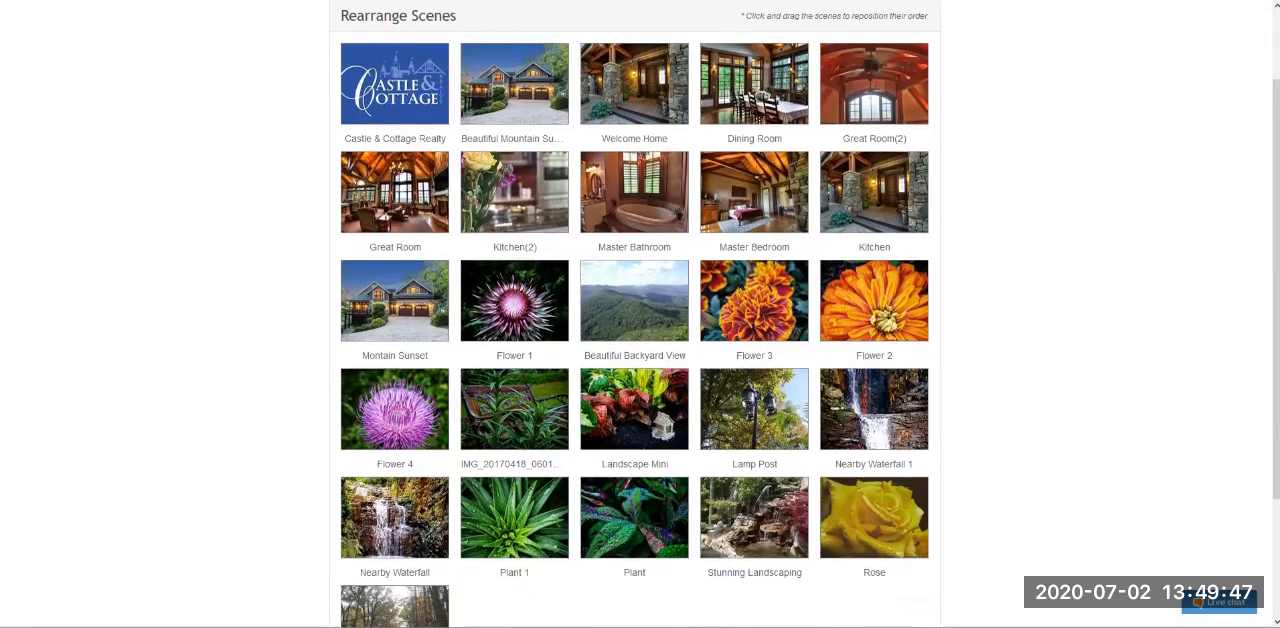
# - Move Beautiful Backyard View to the end of the tour, with Nearby Waterfall 1 and Nearby Waterfall grouped at the end before it
pyautogui.scroll(-1, 634, 300)
pyautogui.moveTo(634, 244); pyautogui.dragTo(395, 570)
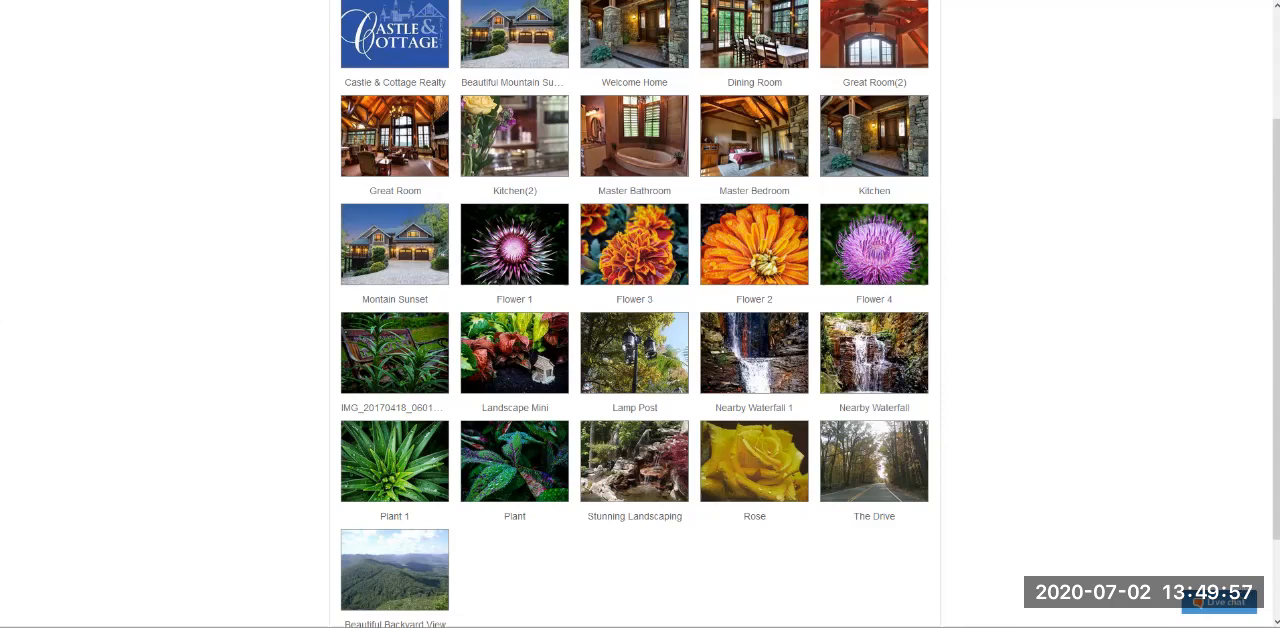
pyautogui.moveTo(874, 352); pyautogui.dragTo(800, 465)
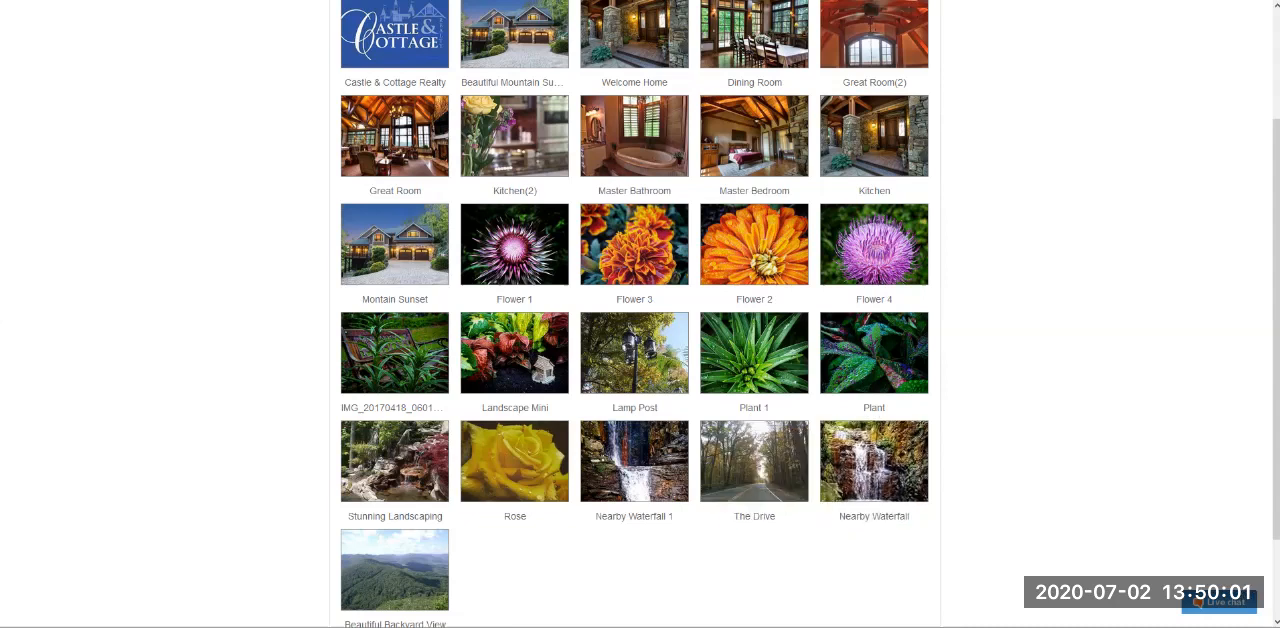
# - Move The Drive to second place, Landscape Mini directly after Montain Sunset and Flower 1 directly after Flower 4, and save the scene order
pyautogui.moveTo(754, 460); pyautogui.dragTo(495, 40)
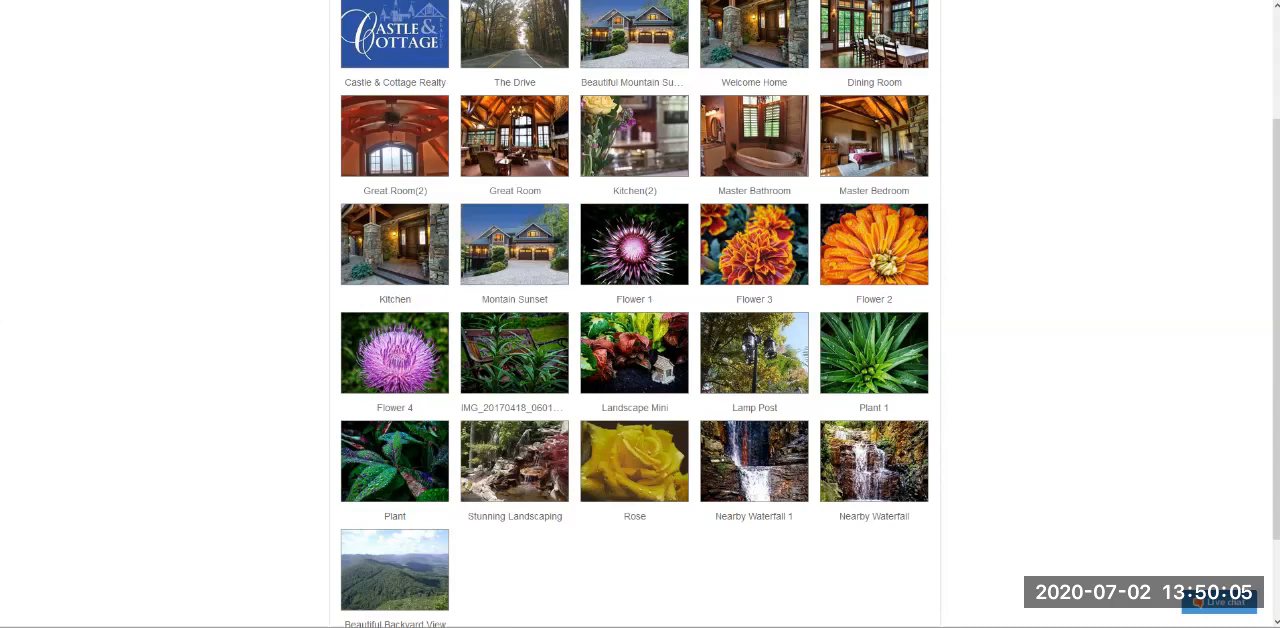
pyautogui.moveTo(634, 353); pyautogui.dragTo(628, 245)
pyautogui.moveTo(754, 245); pyautogui.dragTo(514, 353)
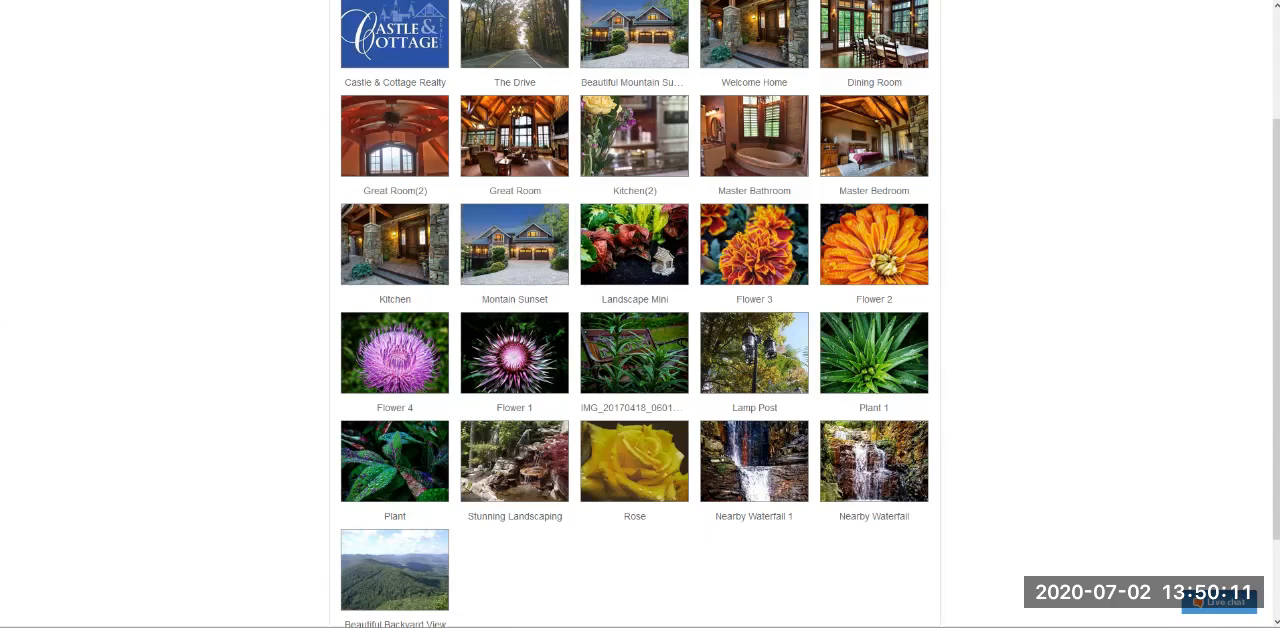
pyautogui.scroll(-1, 640, 314)
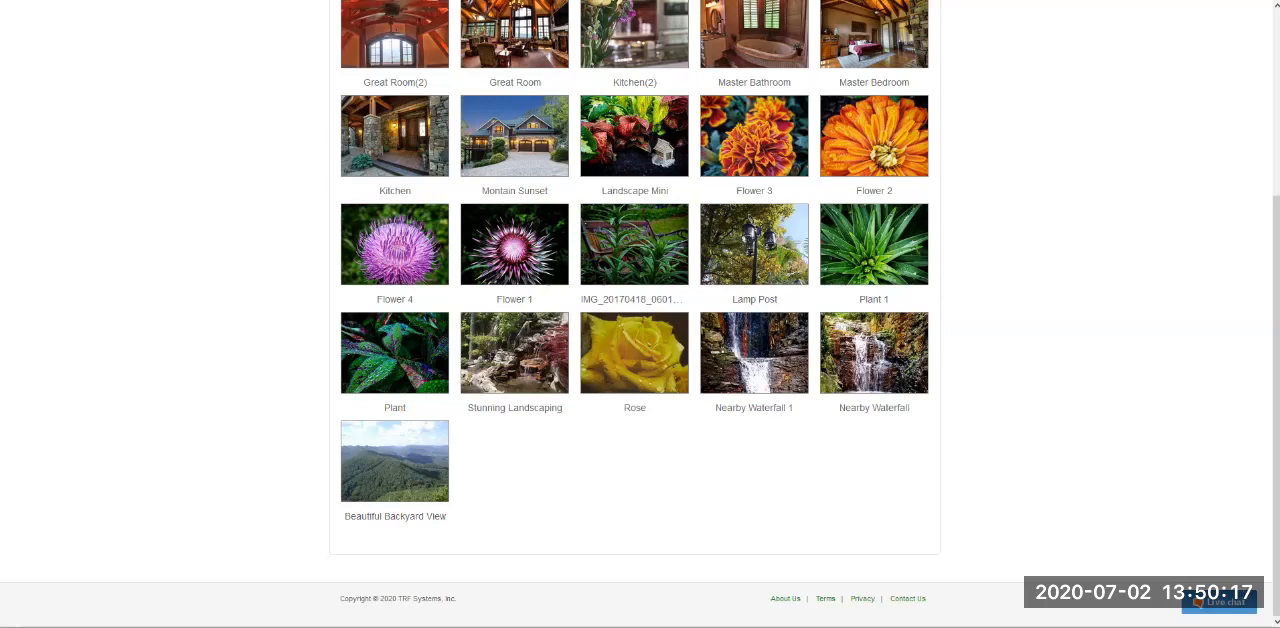
pyautogui.scroll(3, 635, 300)
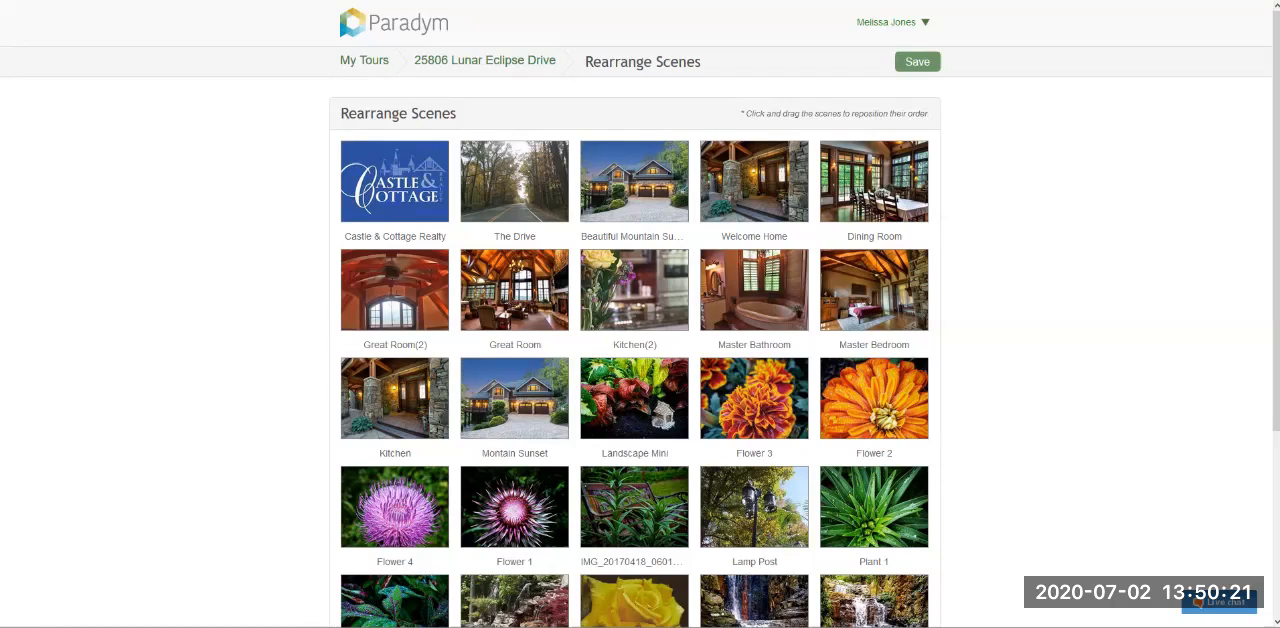
pyautogui.click(917, 62)
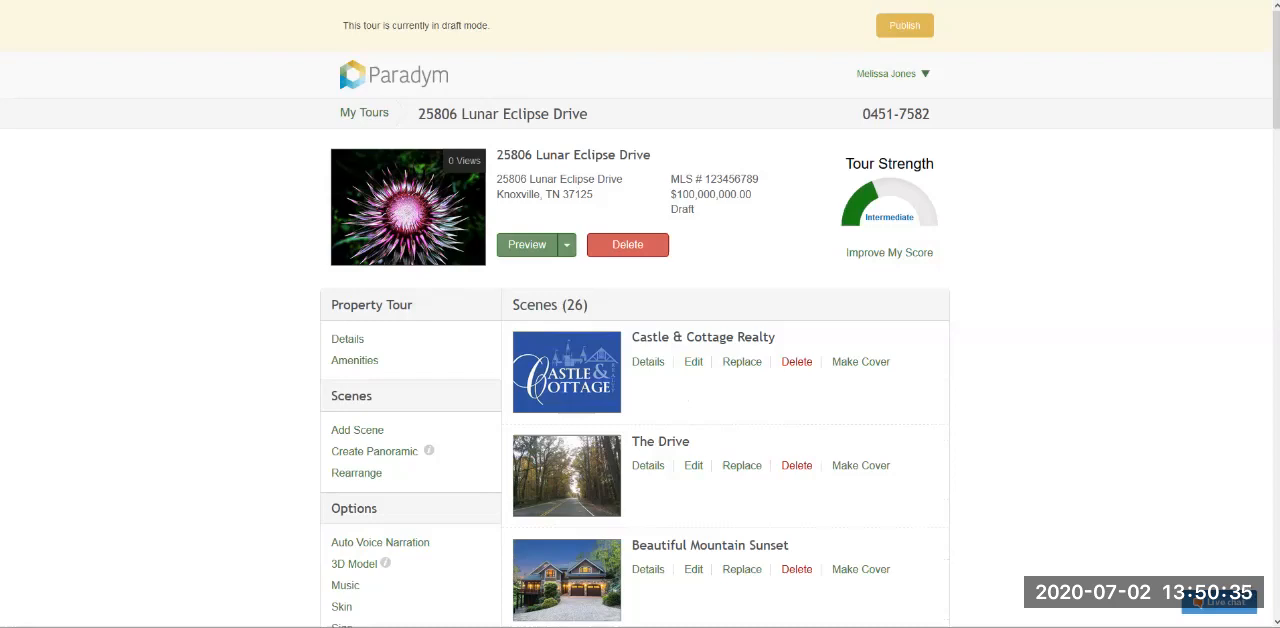
# - Make the Beautiful Mountain Sunset scene the cover photo of the tour
pyautogui.scroll(-3, 640, 314)
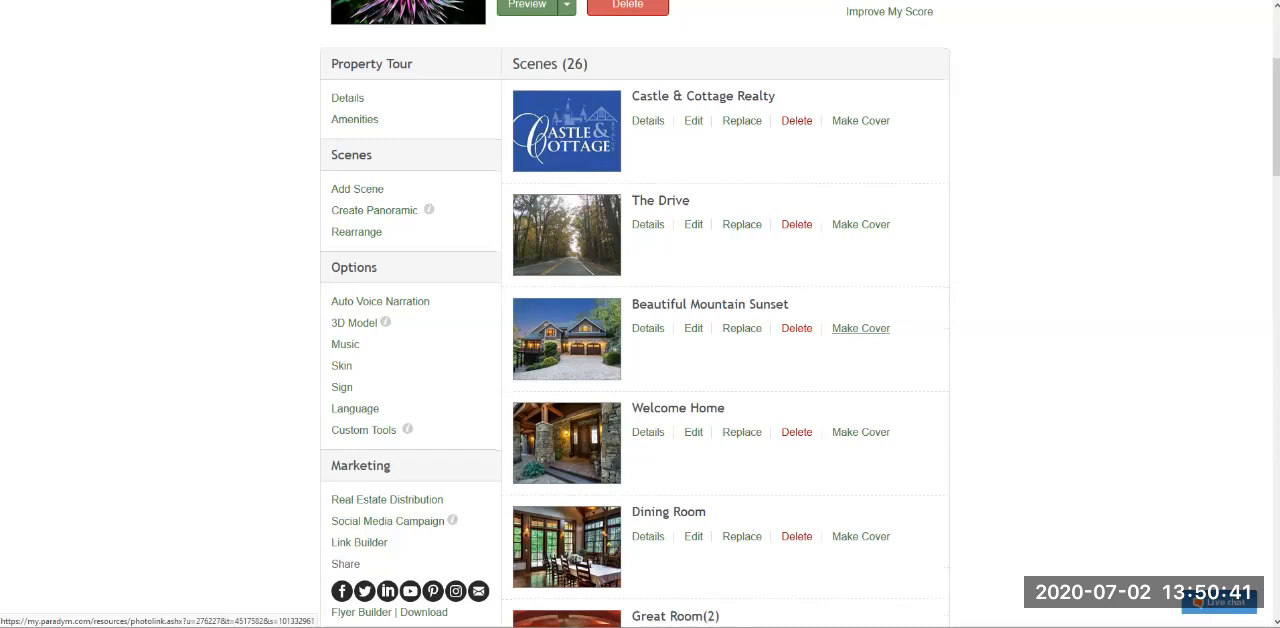
pyautogui.click(860, 328)
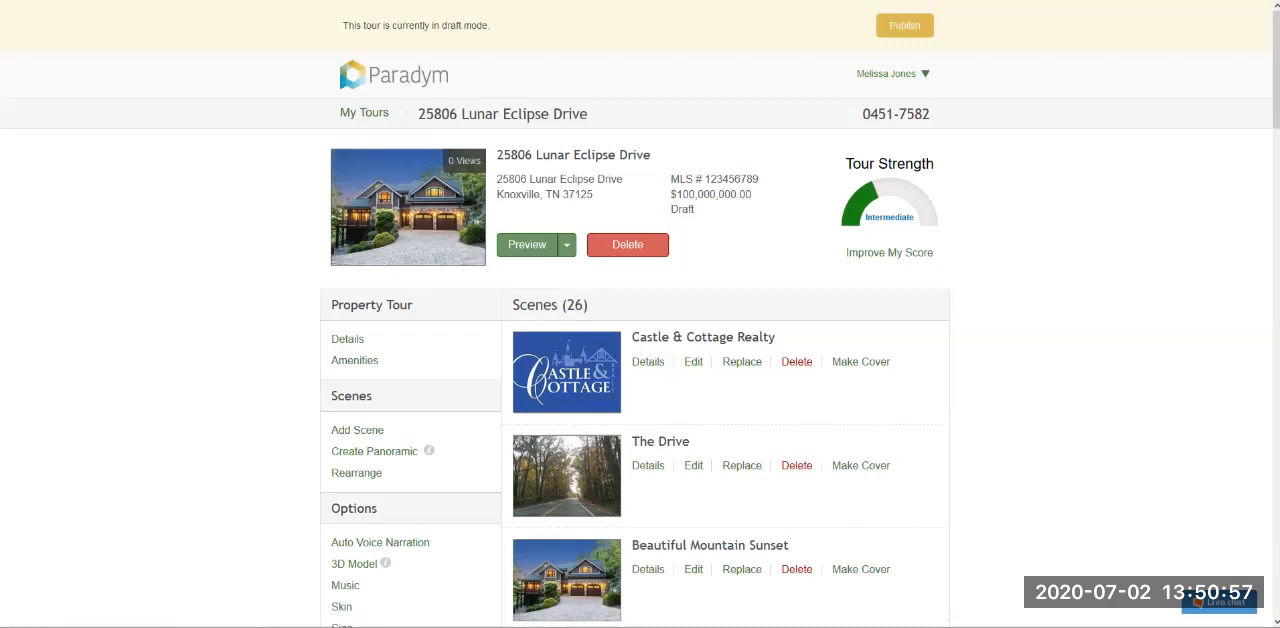
pyautogui.scroll(-3, 640, 314)
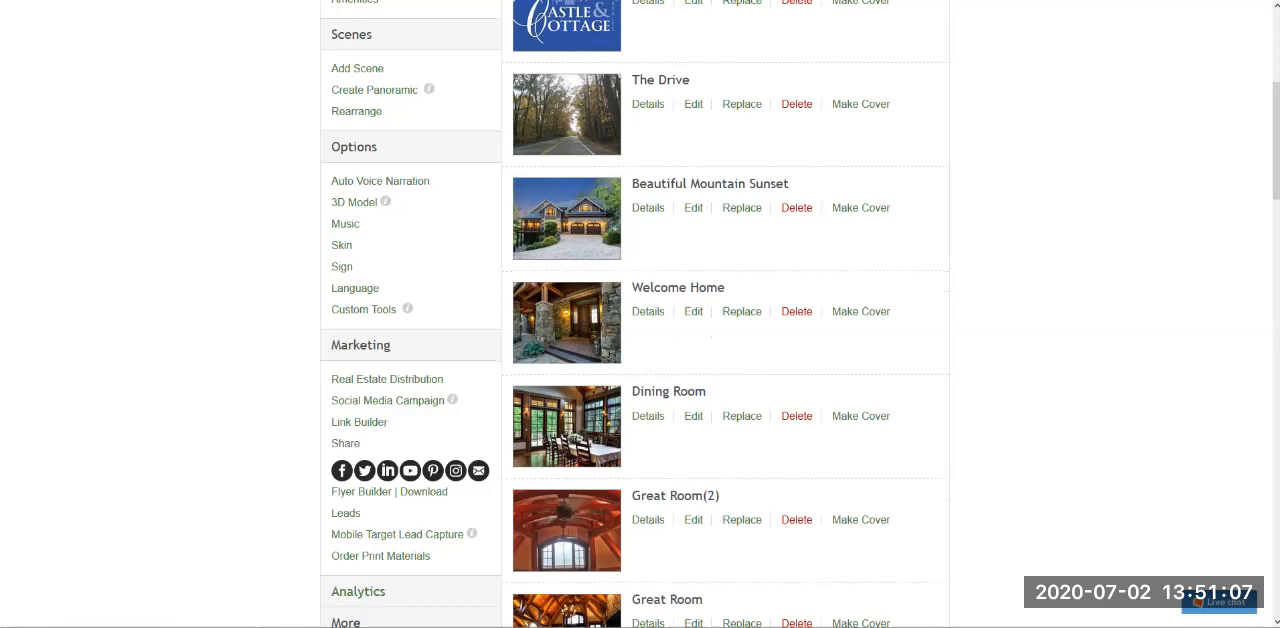
pyautogui.scroll(2, 640, 314)
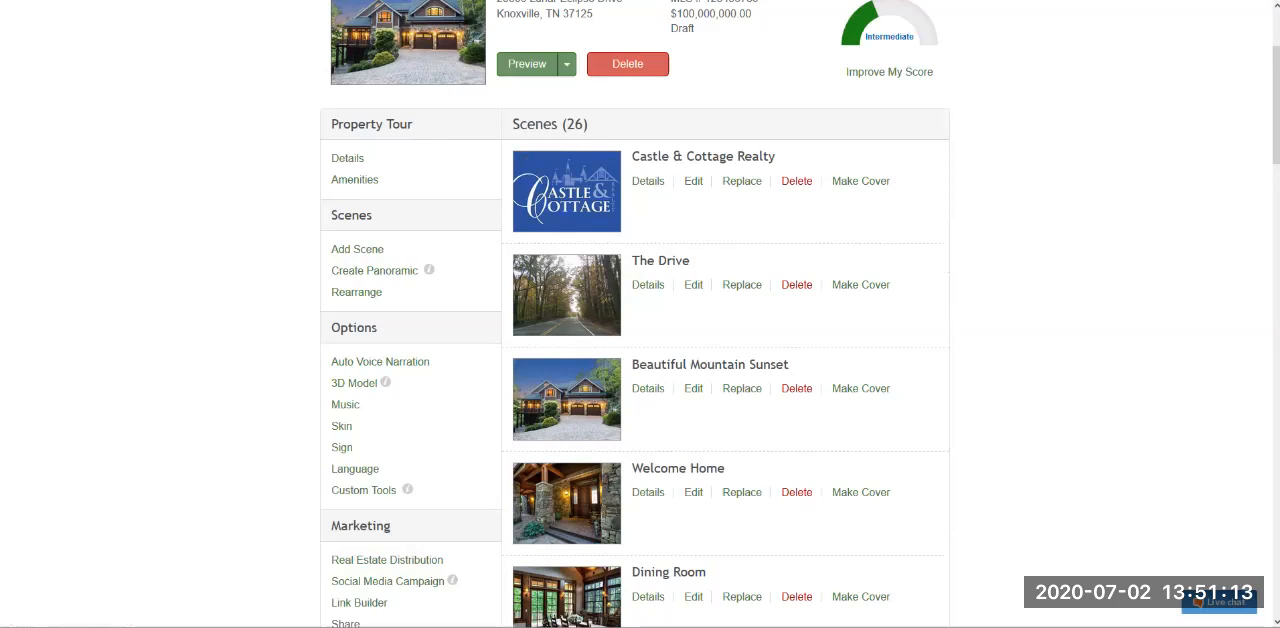
# - Open the scene details of Castle & Cottage Realty and clear its caption
pyautogui.doubleClick(354, 328)
pyautogui.click(354, 328)
pyautogui.click(647, 181)
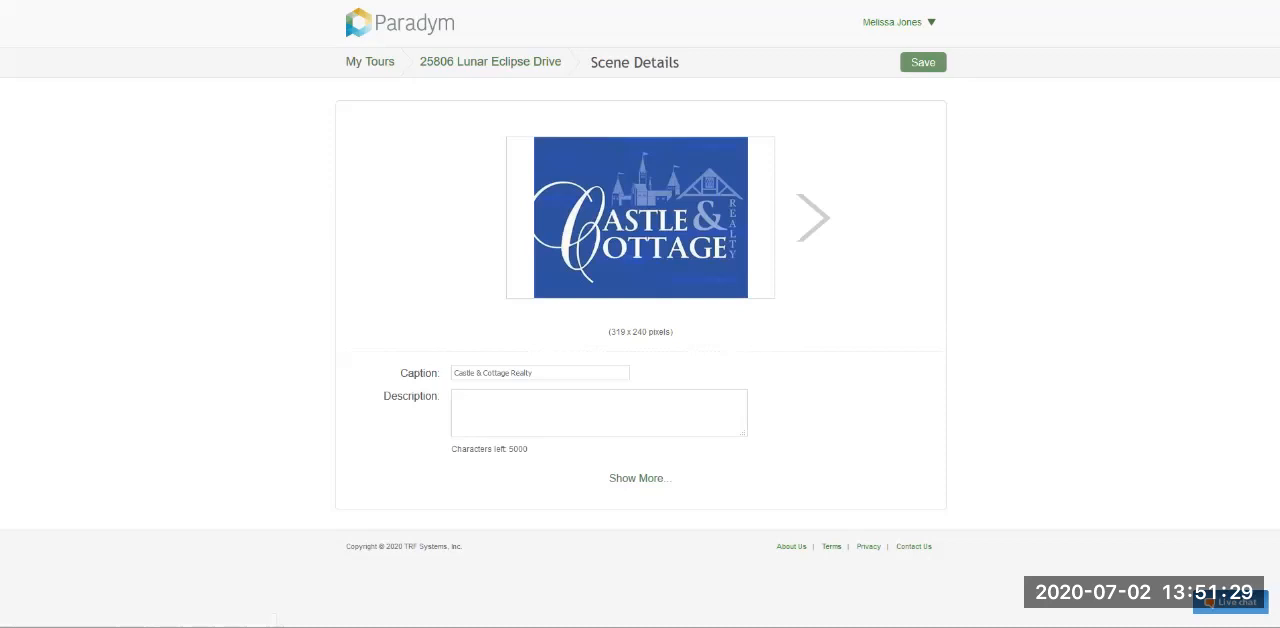
pyautogui.tripleClick(635, 62)
pyautogui.click(635, 62)
pyautogui.tripleClick(640, 332)
pyautogui.click(640, 332)
pyautogui.tripleClick(640, 332)
pyautogui.click(640, 332)
pyautogui.tripleClick(420, 373)
pyautogui.tripleClick(493, 373)
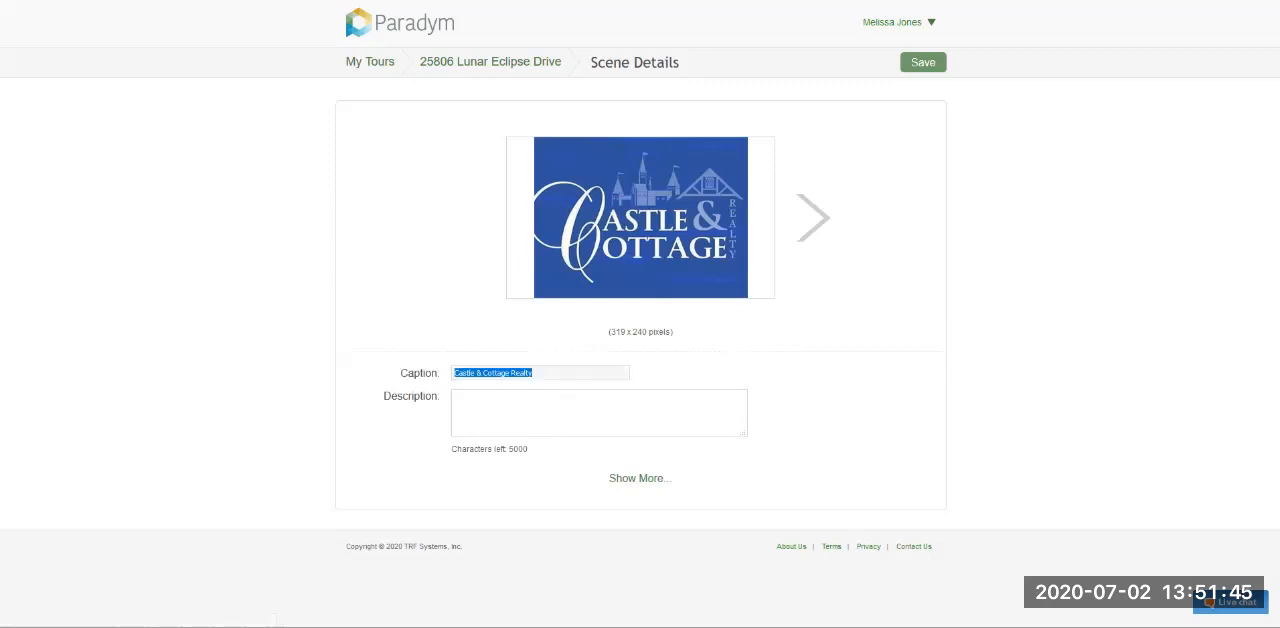
pyautogui.press('BackSpace')
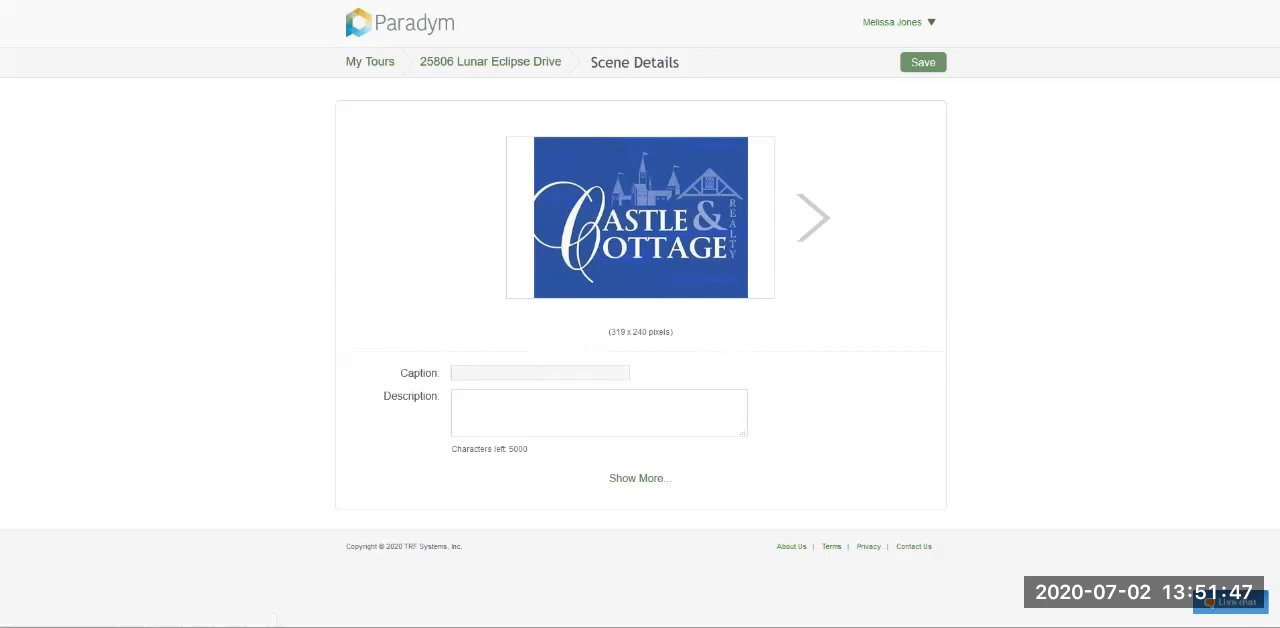
# - Check the scene's description field and its character allowance, and expand the additional scene settings
pyautogui.doubleClick(411, 396)
pyautogui.click(520, 411)
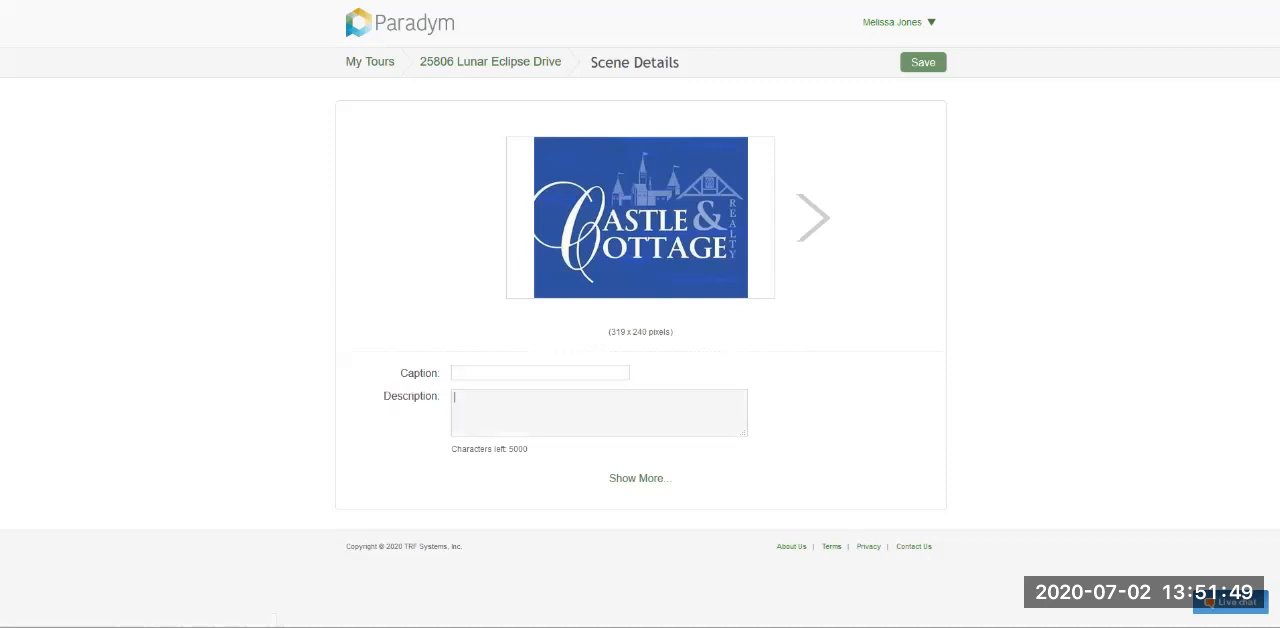
pyautogui.moveTo(510, 449); pyautogui.dragTo(457, 449)
pyautogui.click(457, 449)
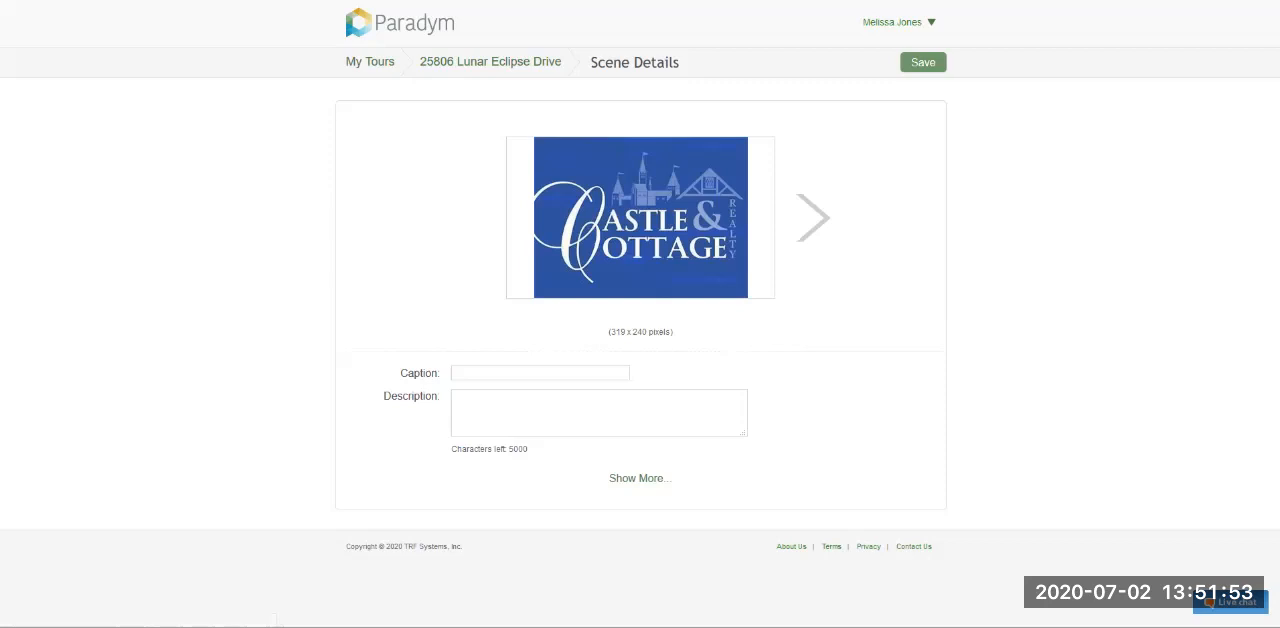
pyautogui.click(545, 412)
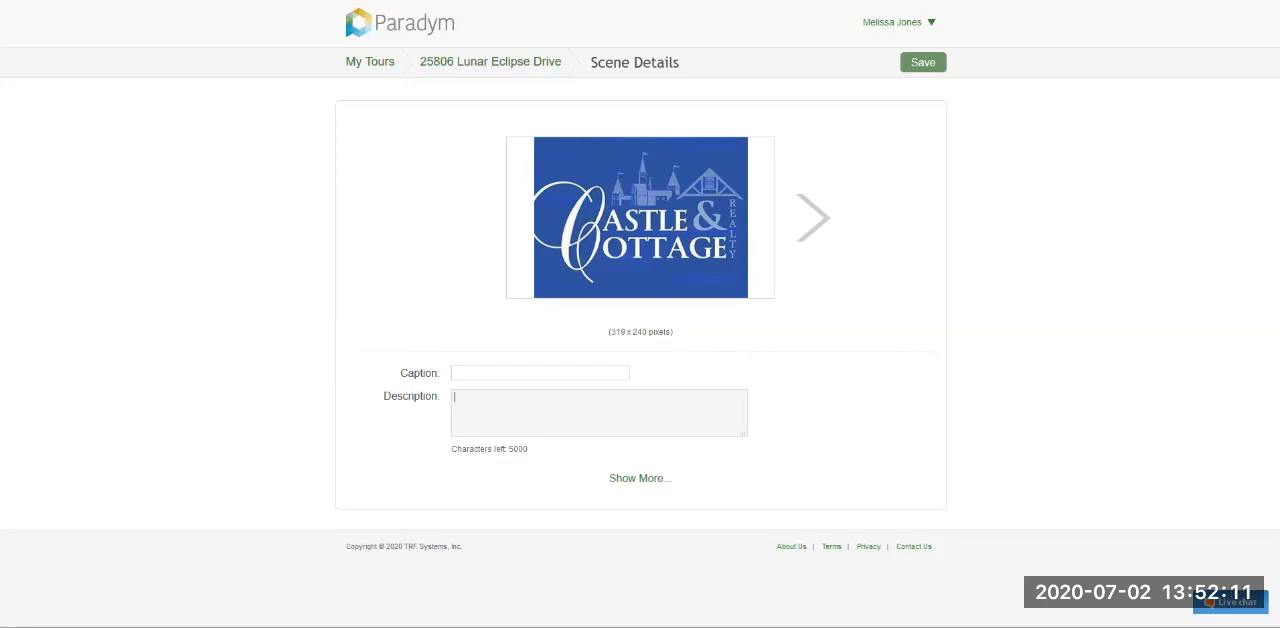
pyautogui.click(640, 478)
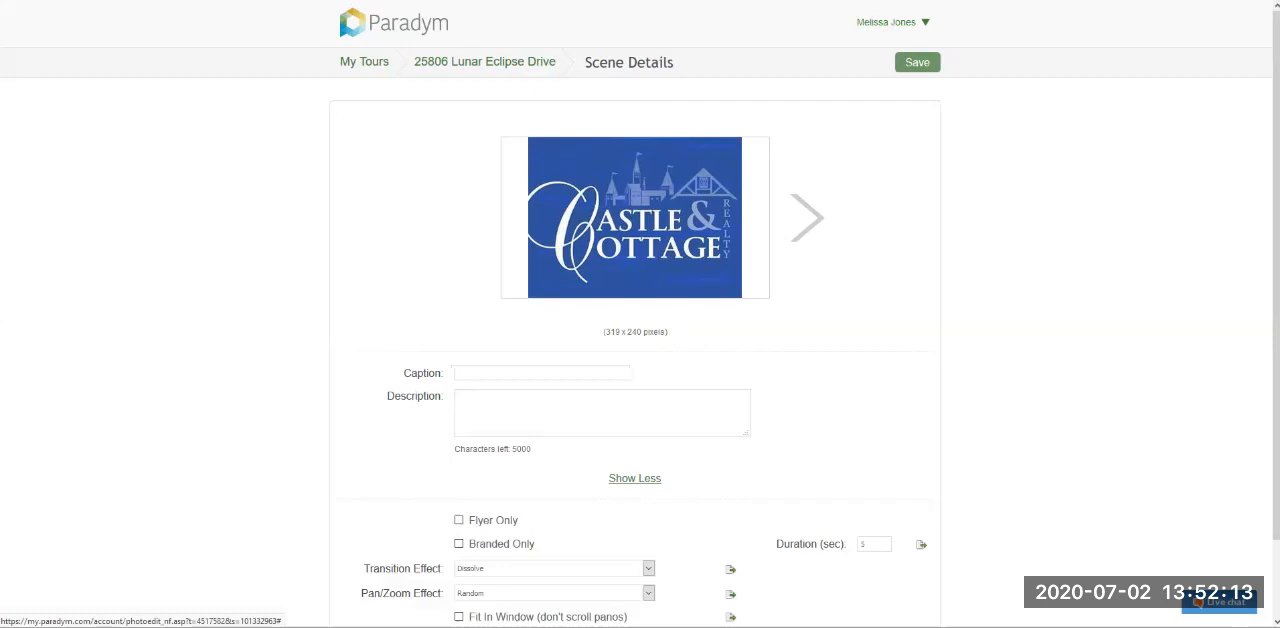
pyautogui.scroll(-2, 640, 478)
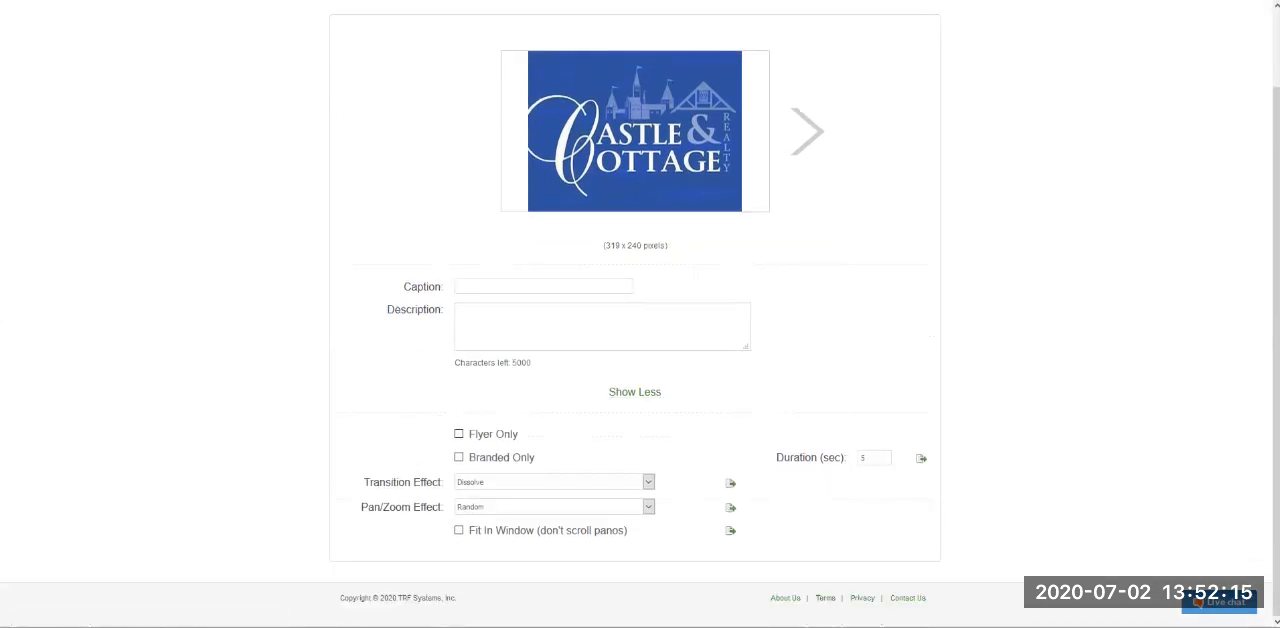
# - Try the Flyer Only option for the scene and turn it back off
pyautogui.moveTo(468, 434); pyautogui.dragTo(519, 434)
pyautogui.click(528, 435)
pyautogui.click(459, 434)
pyautogui.click(459, 434)
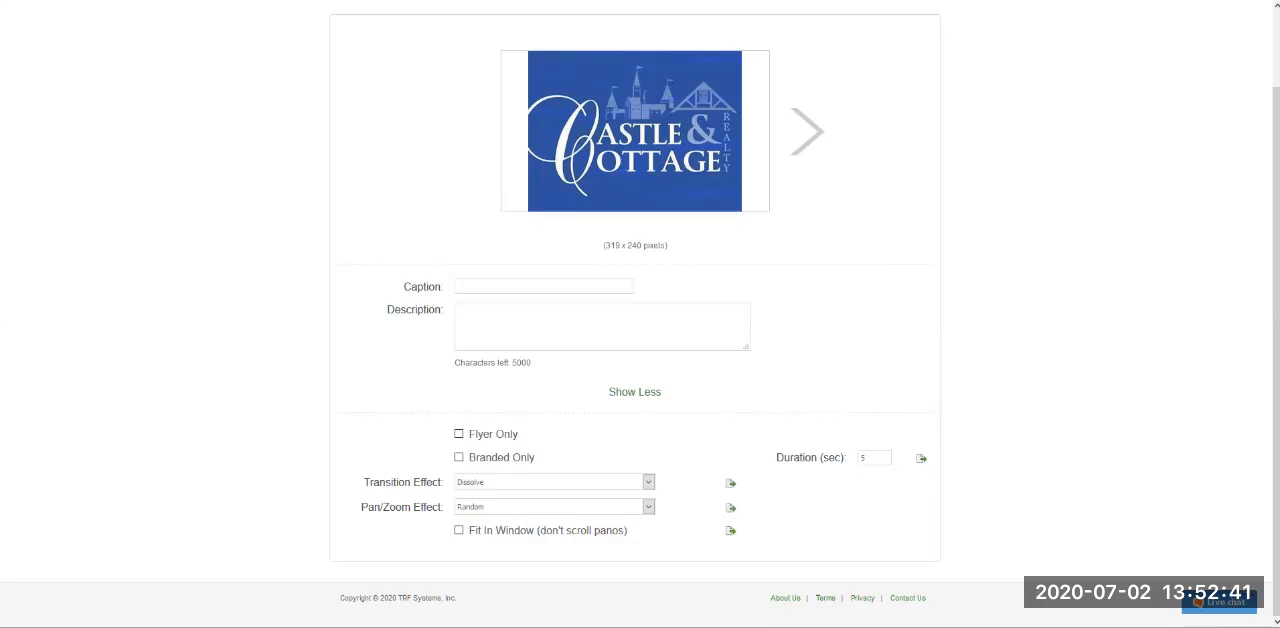
# - Mark the Castle & Cottage scene as Branded Only
pyautogui.click(459, 457)
pyautogui.moveTo(468, 458); pyautogui.dragTo(537, 458)
pyautogui.click(560, 458)
# - Look through the Transition Effect and Pan/Zoom Effect choices for the scene, keeping Dissolve and Random
pyautogui.moveTo(363, 482); pyautogui.dragTo(444, 482)
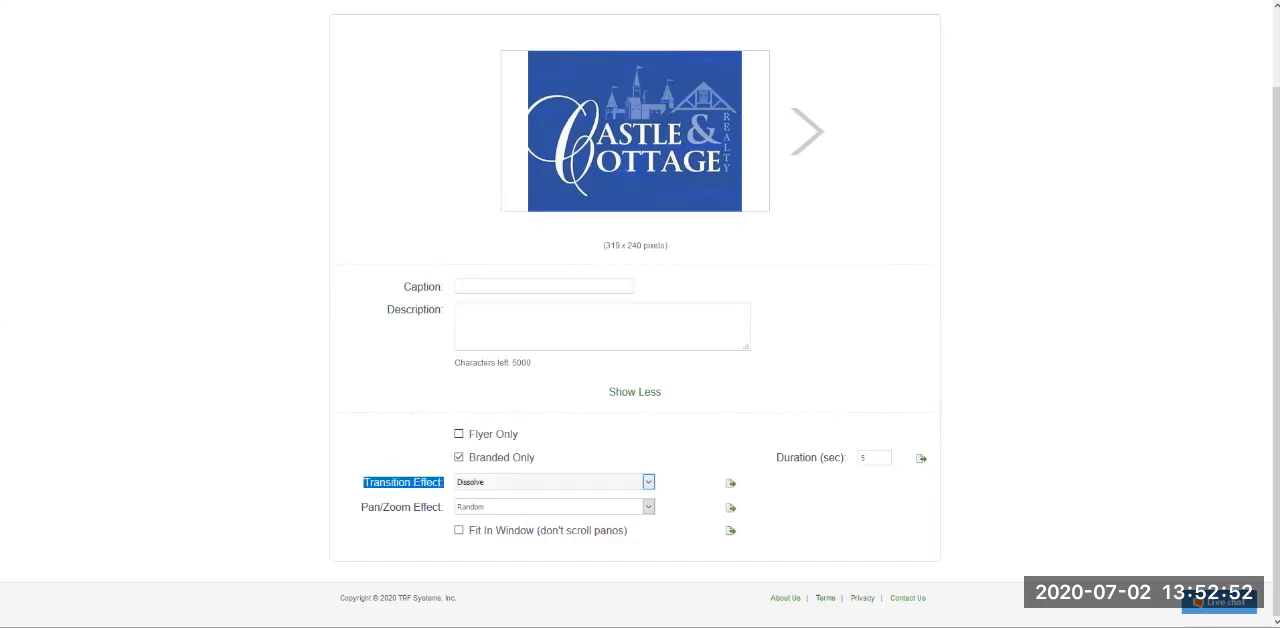
pyautogui.click(648, 482)
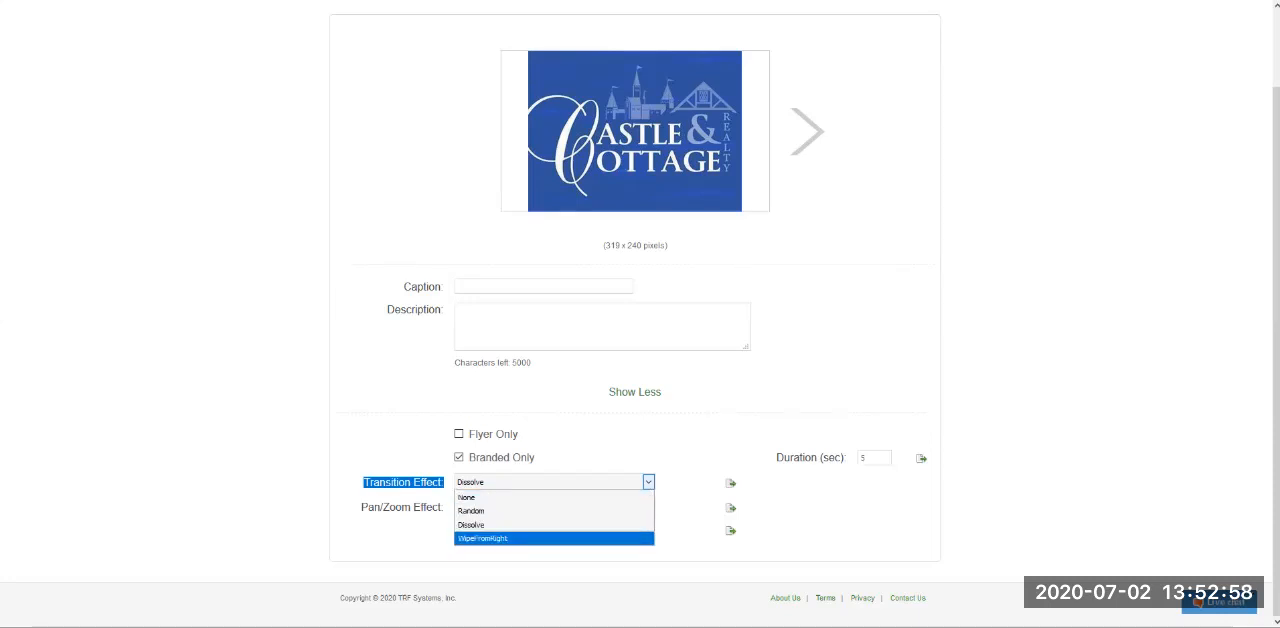
pyautogui.click(402, 507)
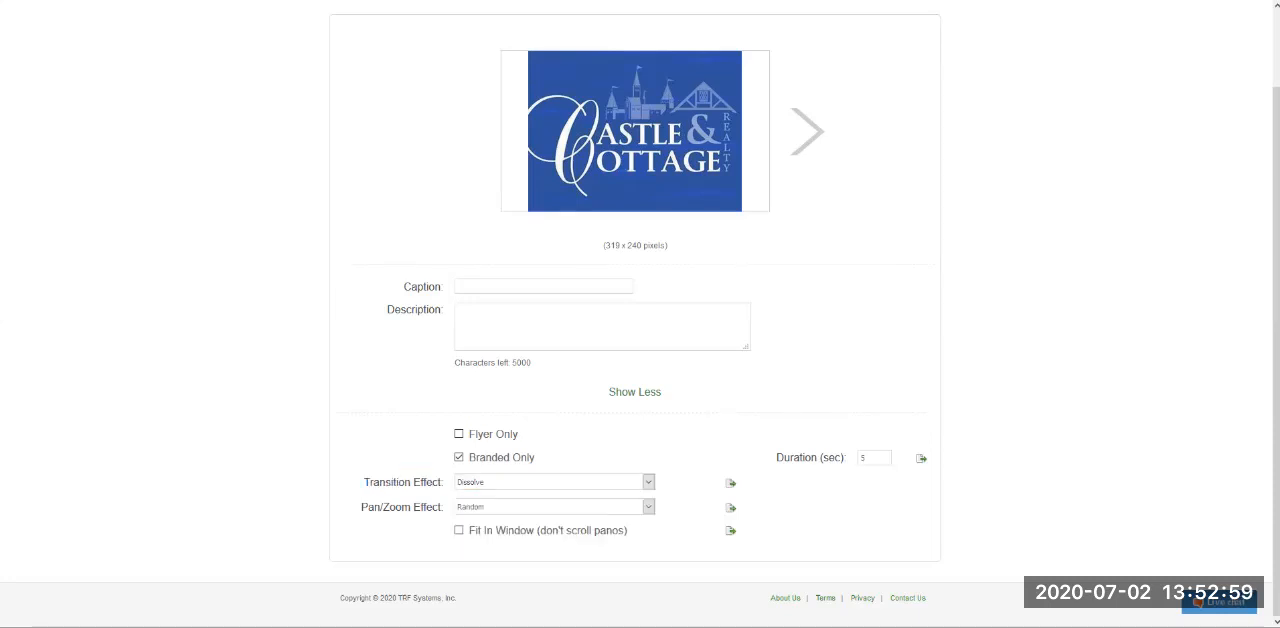
pyautogui.tripleClick(402, 507)
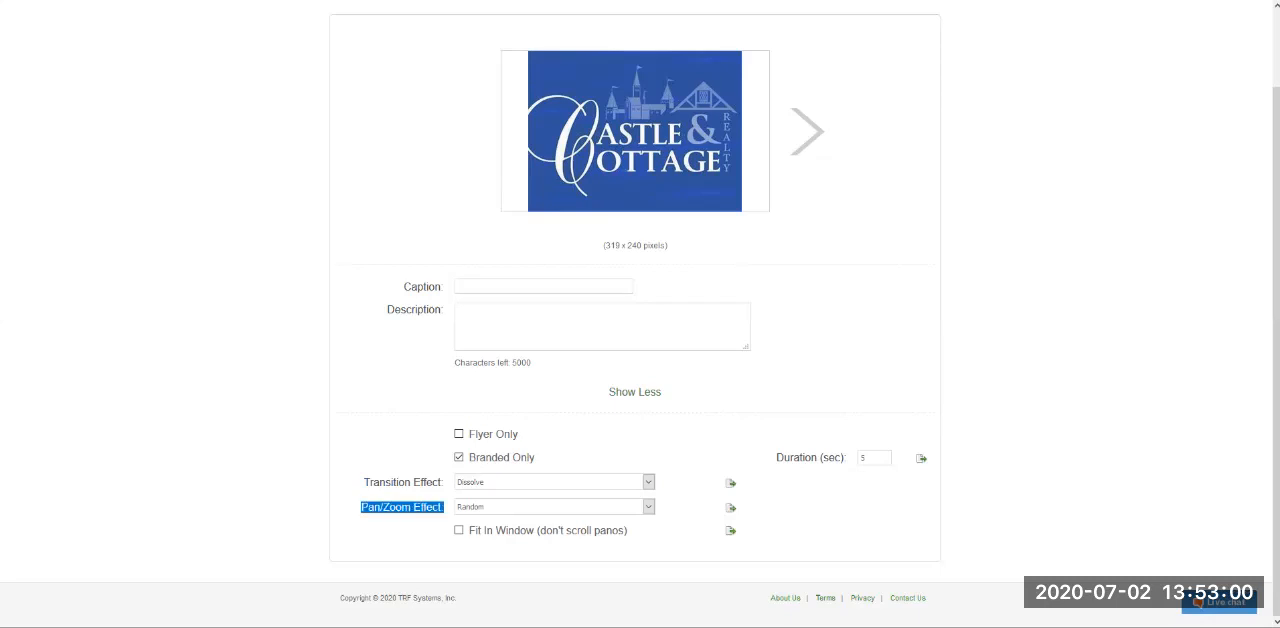
pyautogui.click(402, 507)
pyautogui.click(648, 507)
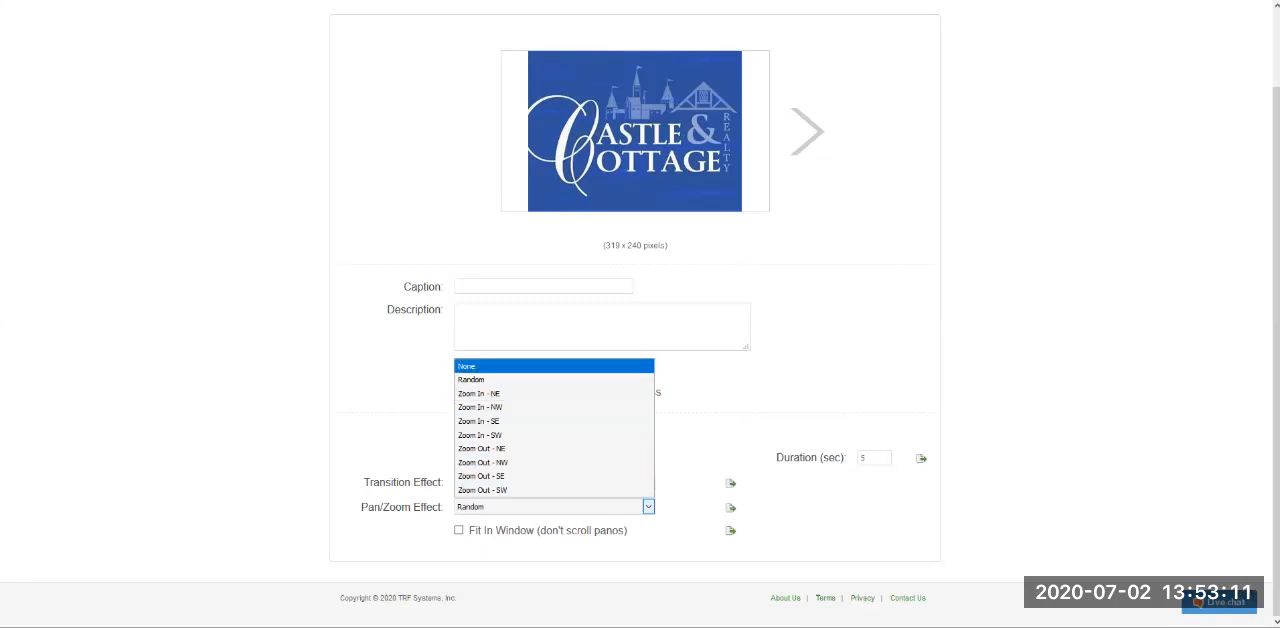
pyautogui.click(500, 366)
pyautogui.click(648, 507)
pyautogui.click(500, 380)
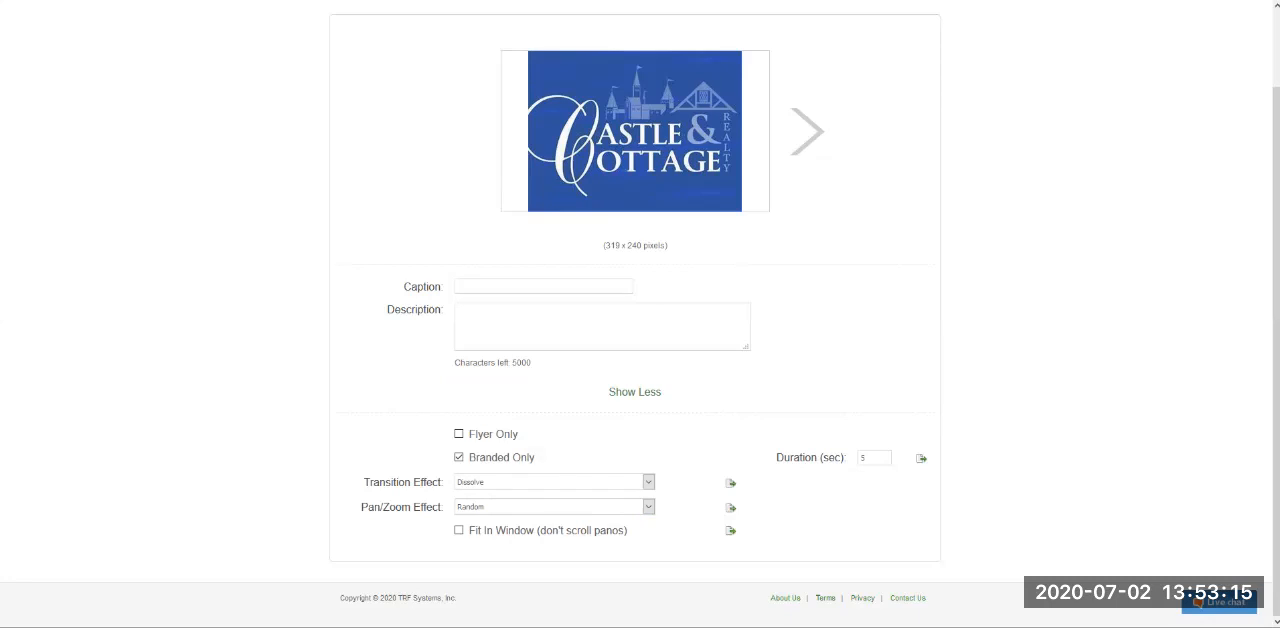
# - Try the Fit In Window option for the scene and turn it back off
pyautogui.moveTo(468, 531); pyautogui.dragTo(630, 531)
pyautogui.click(660, 533)
pyautogui.click(459, 531)
pyautogui.moveTo(361, 507); pyautogui.dragTo(444, 507)
pyautogui.click(446, 509)
pyautogui.click(459, 530)
# - Set the scene's duration to 4 seconds, cancel copying it to all photos, and save the scene settings
pyautogui.moveTo(777, 458); pyautogui.dragTo(848, 458)
pyautogui.click(851, 458)
pyautogui.click(870, 458)
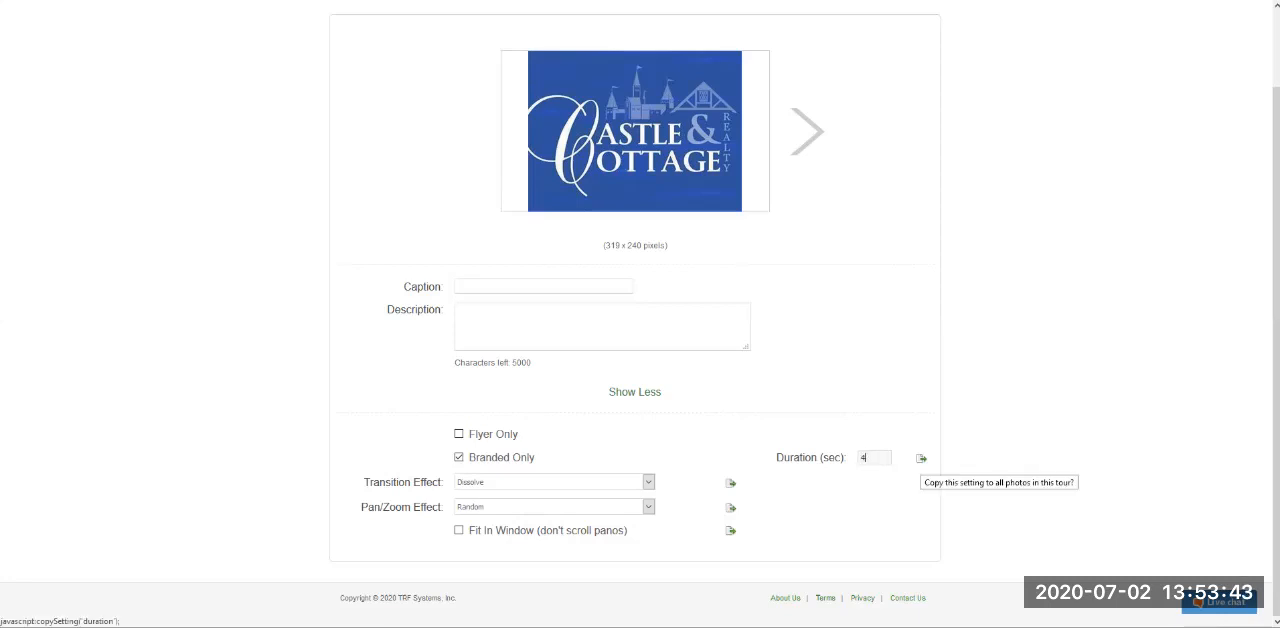
pyautogui.click(921, 458)
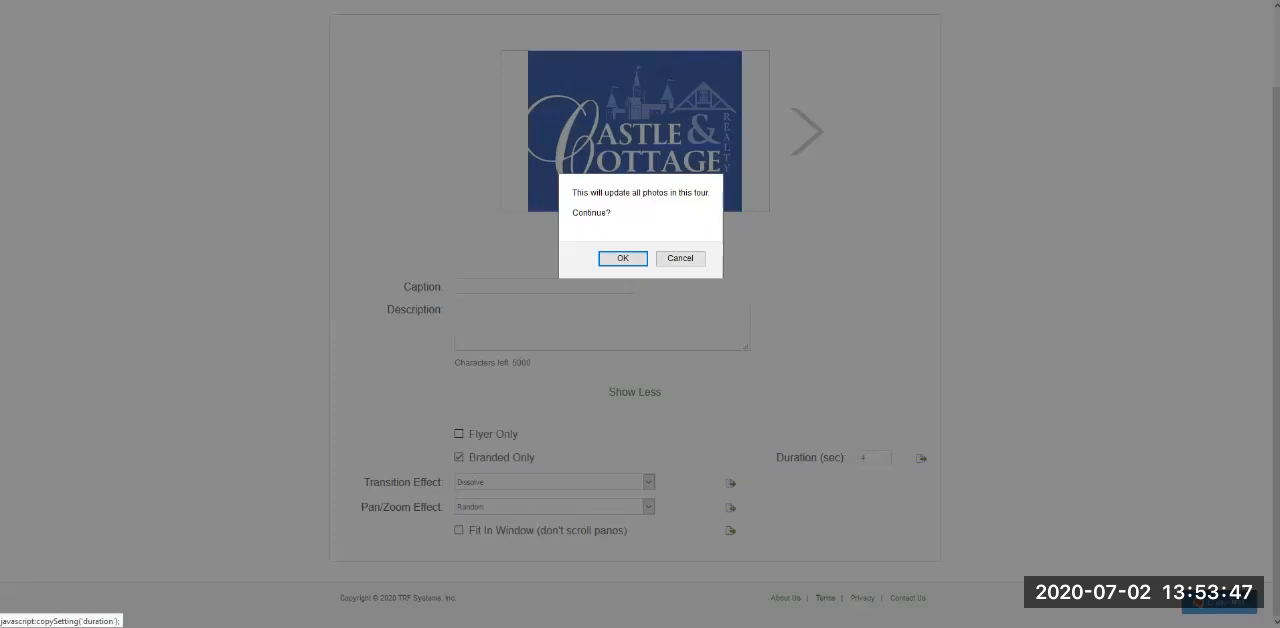
pyautogui.click(680, 259)
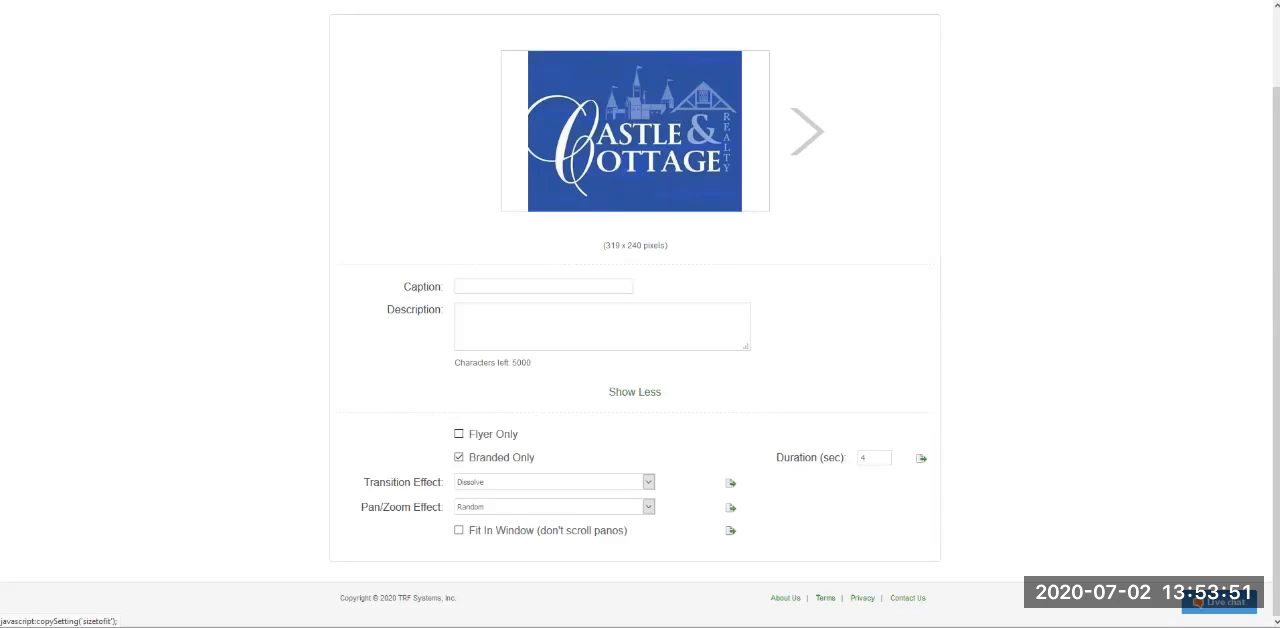
pyautogui.scroll(2, 730, 530)
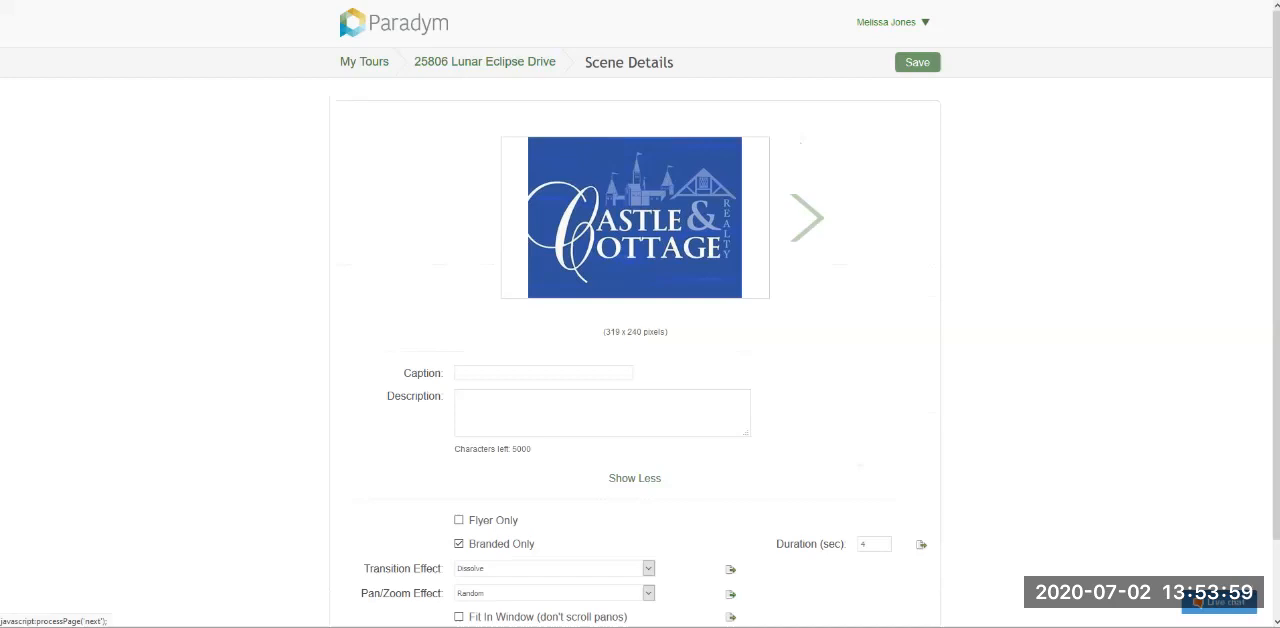
pyautogui.click(806, 218)
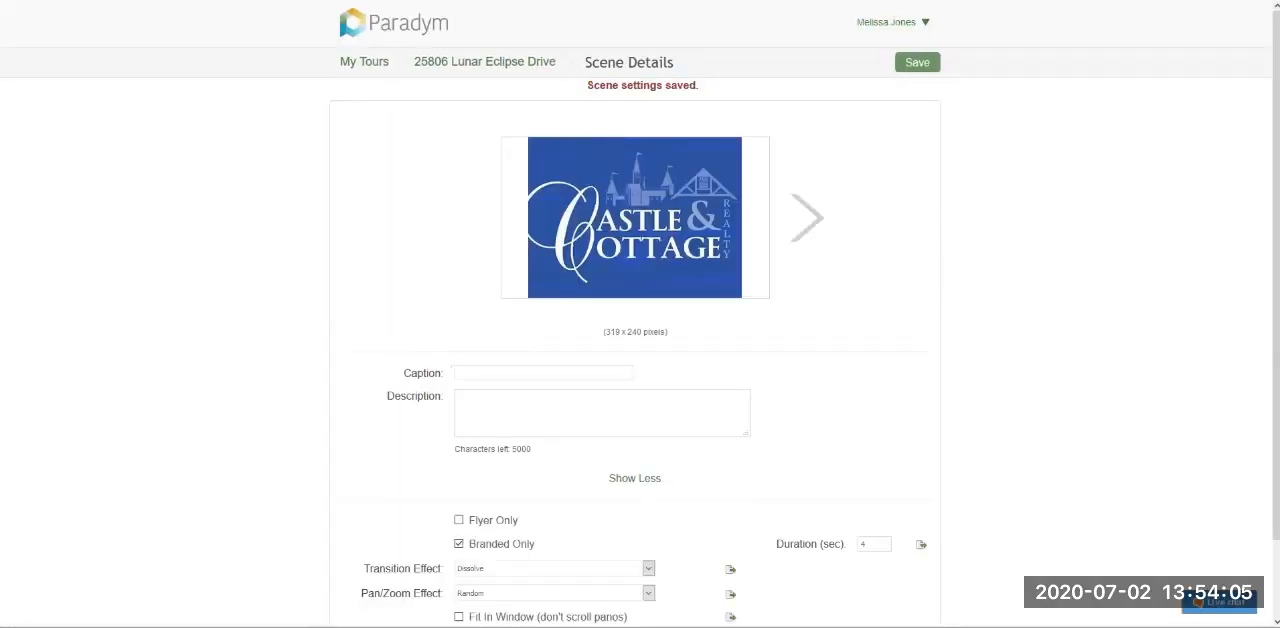
# - Return to the Lunar Eclipse Drive tour, view the Castle & Cottage scene in the photo editor, and go back to the scene list
pyautogui.click(485, 61)
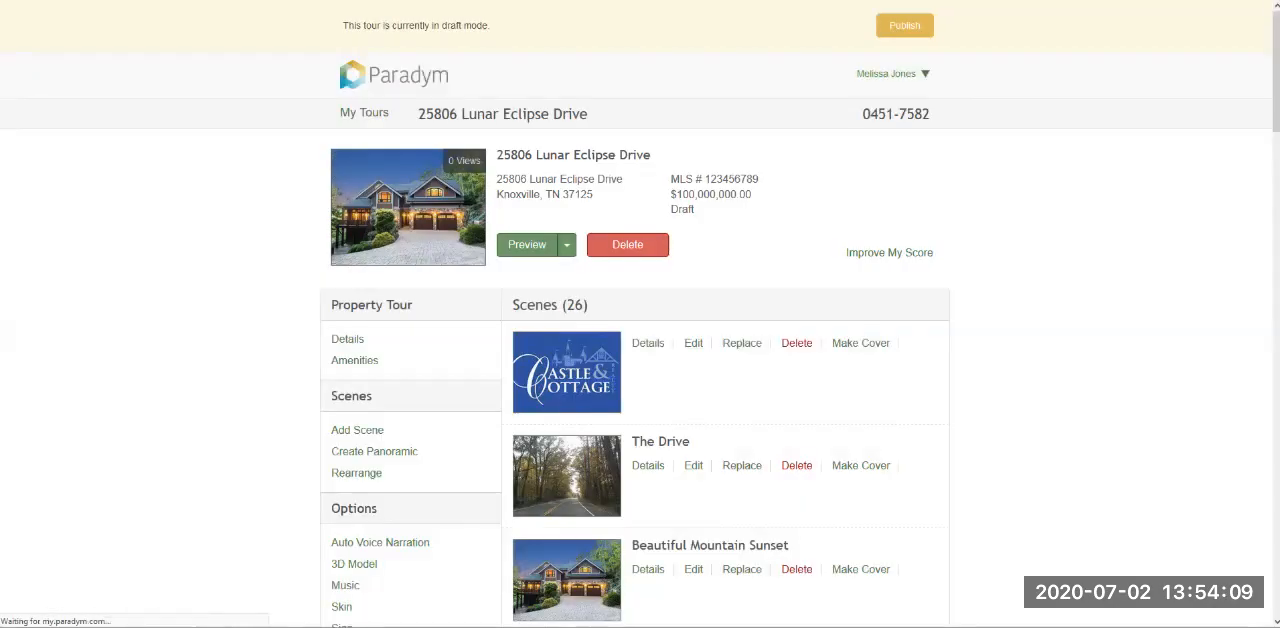
pyautogui.scroll(-2, 640, 400)
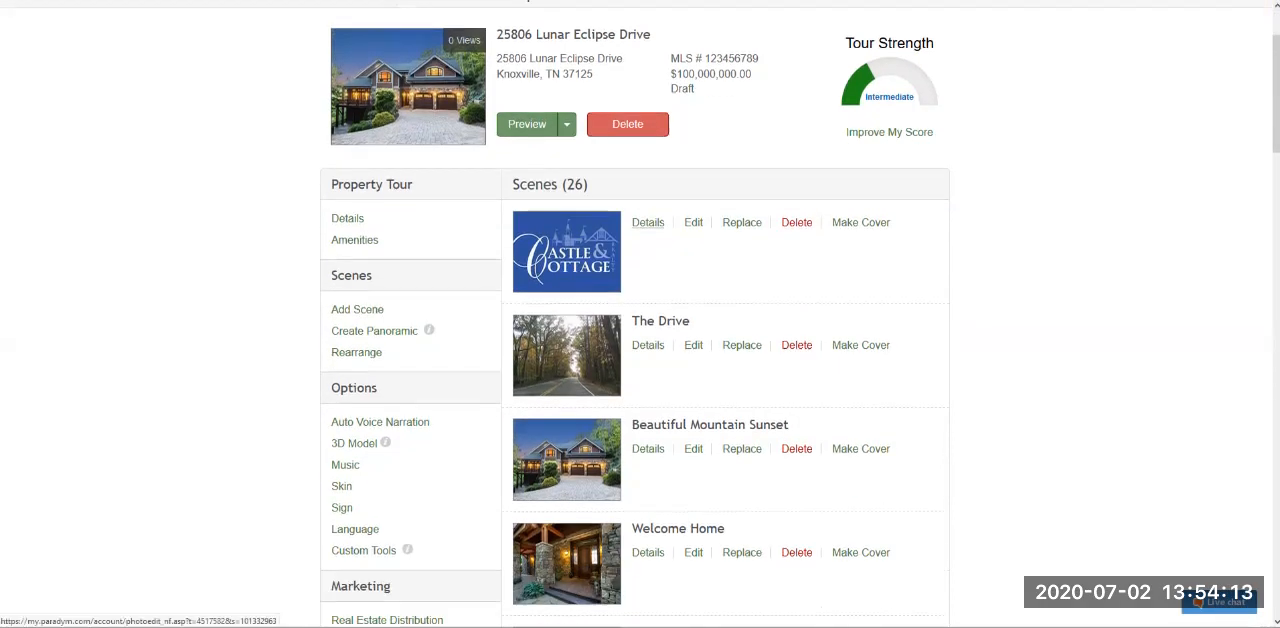
pyautogui.click(693, 223)
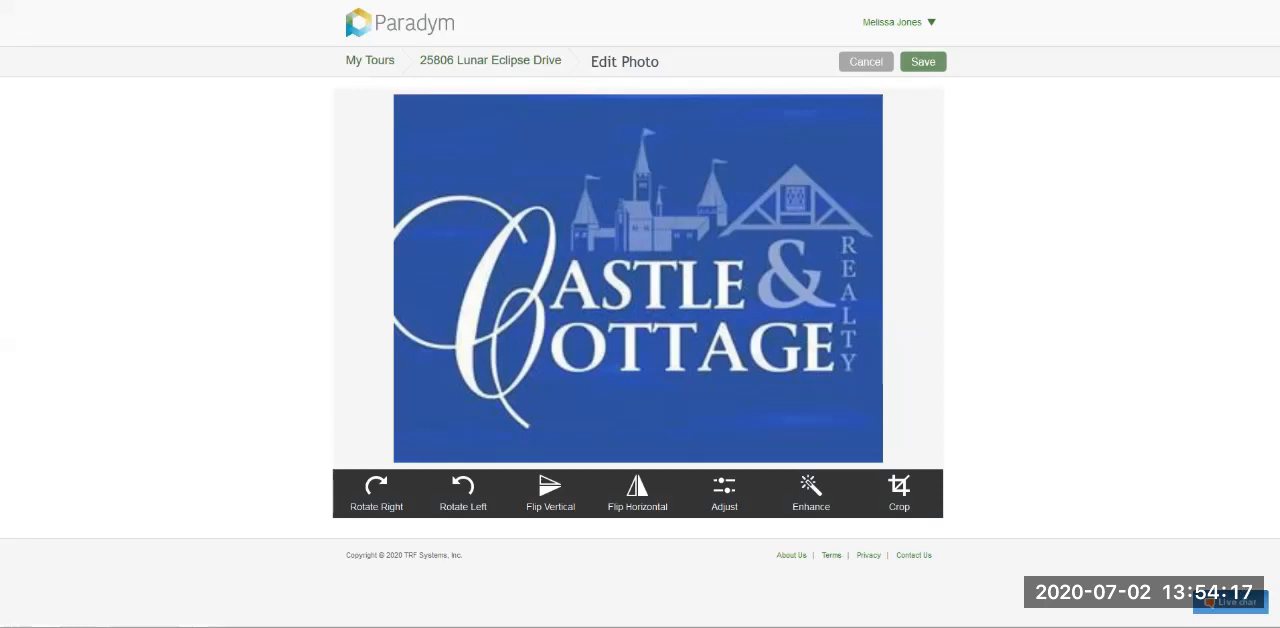
pyautogui.hotkey('alt', 'Left')
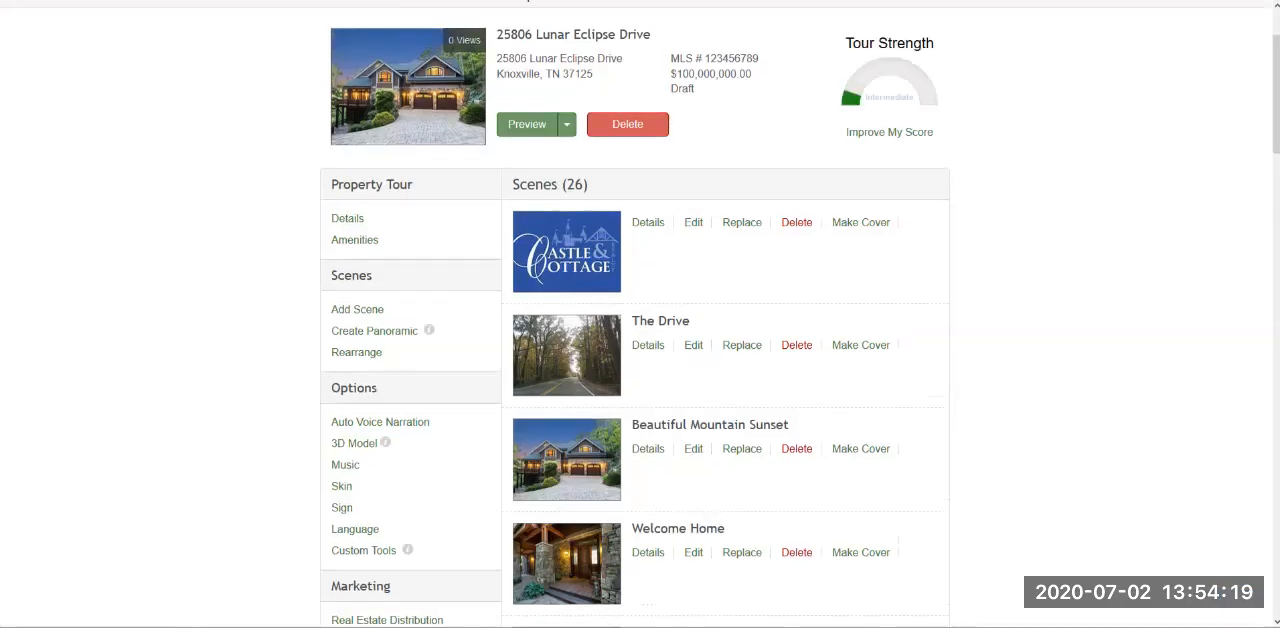
# - Open The Drive scene for photo editing and look through its Adjust and Enhance tools without applying any
pyautogui.click(693, 345)
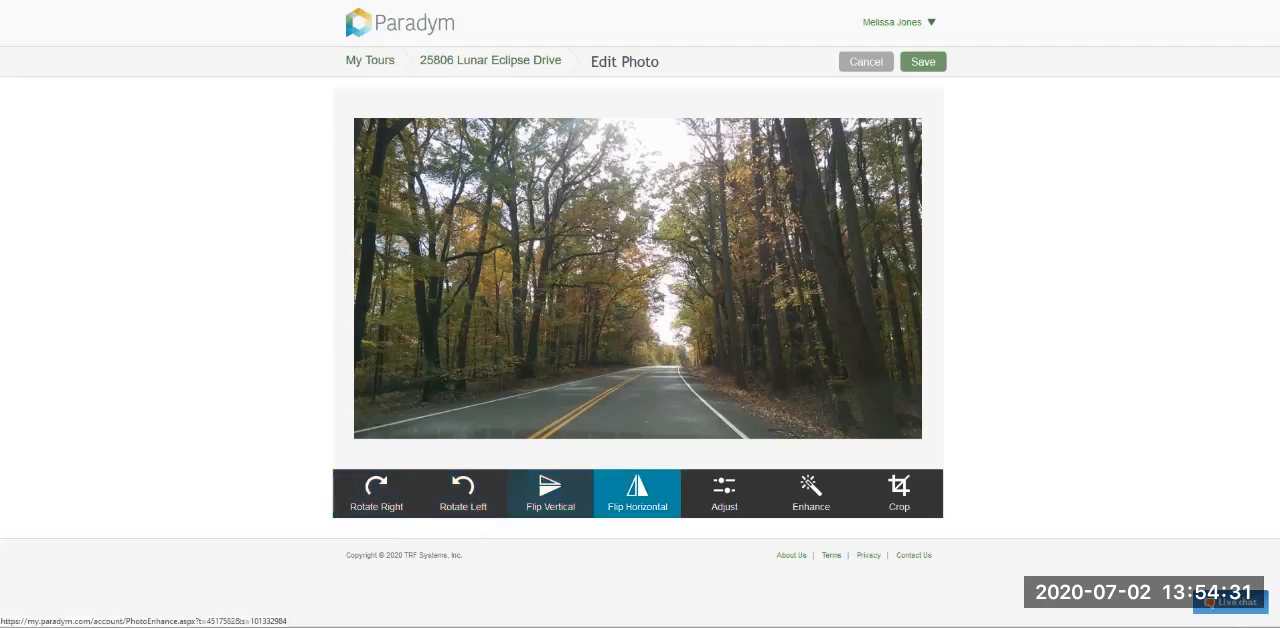
pyautogui.click(724, 493)
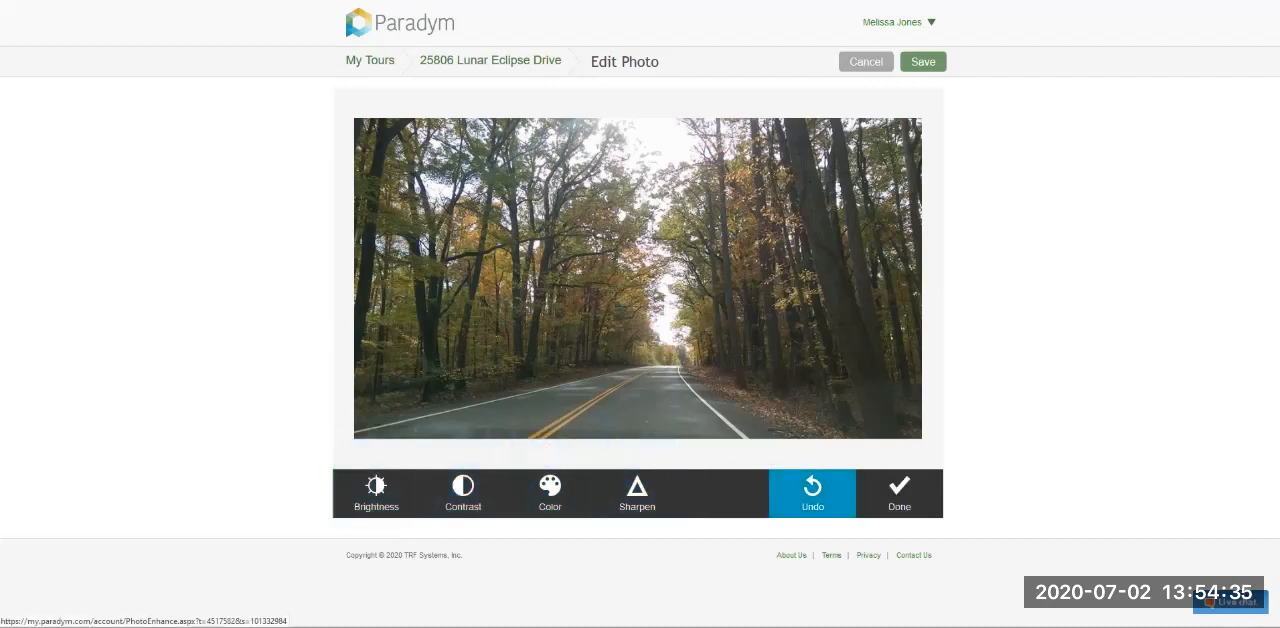
pyautogui.click(899, 492)
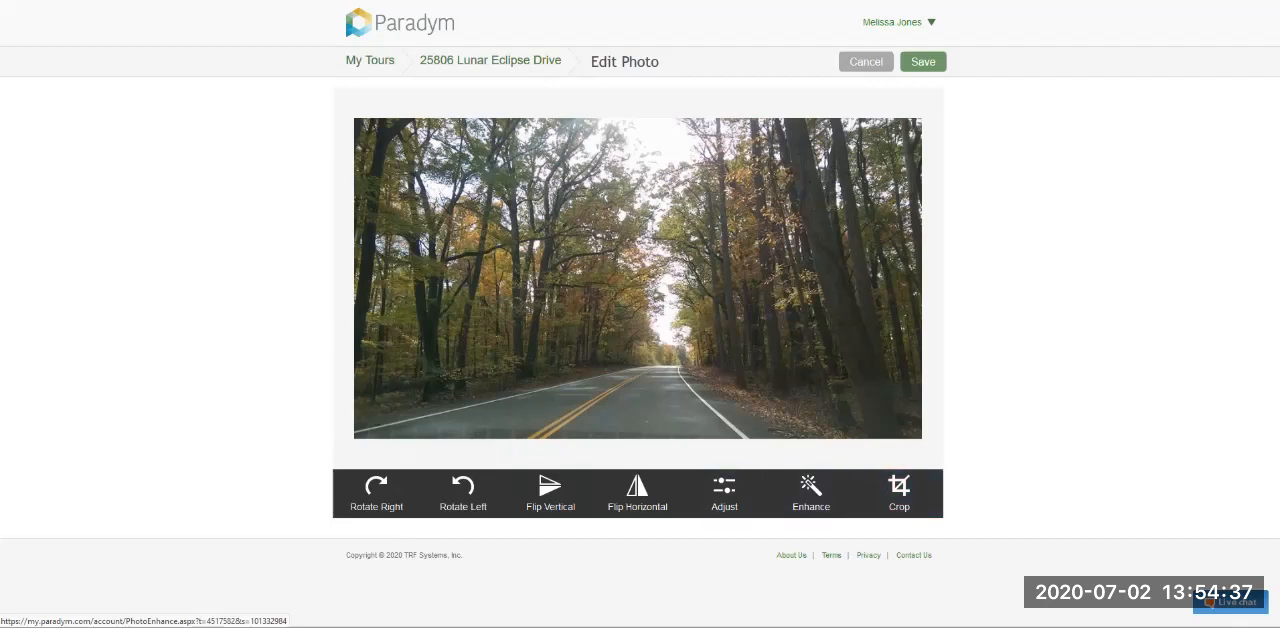
pyautogui.click(811, 492)
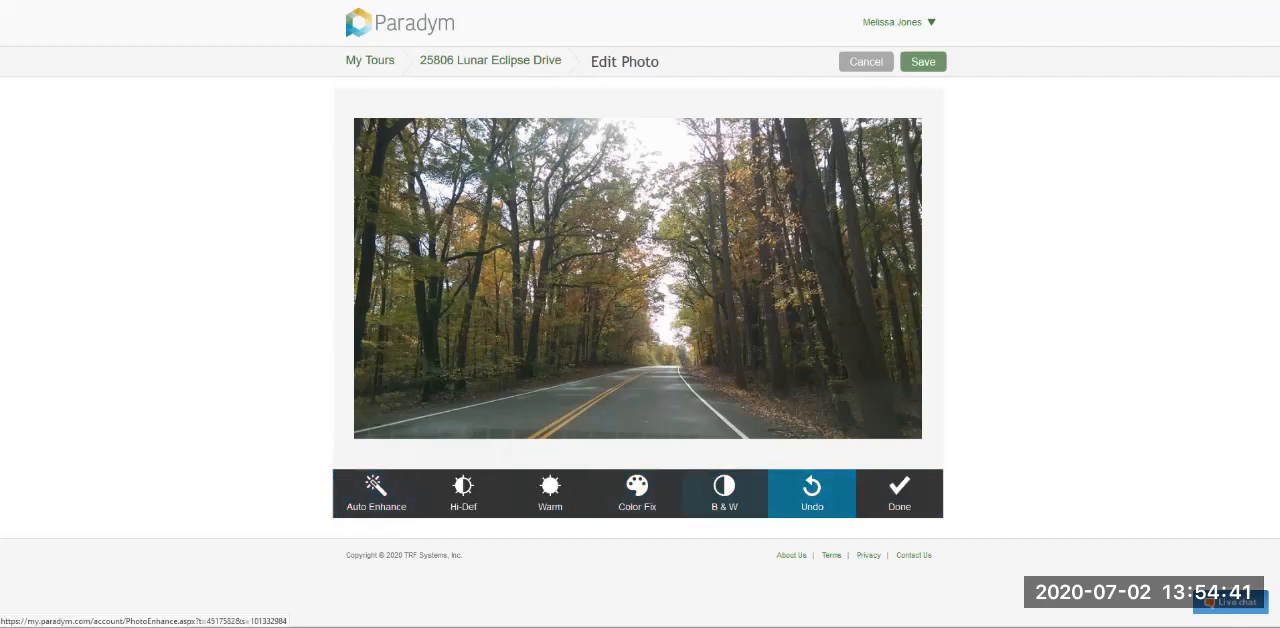
pyautogui.click(899, 492)
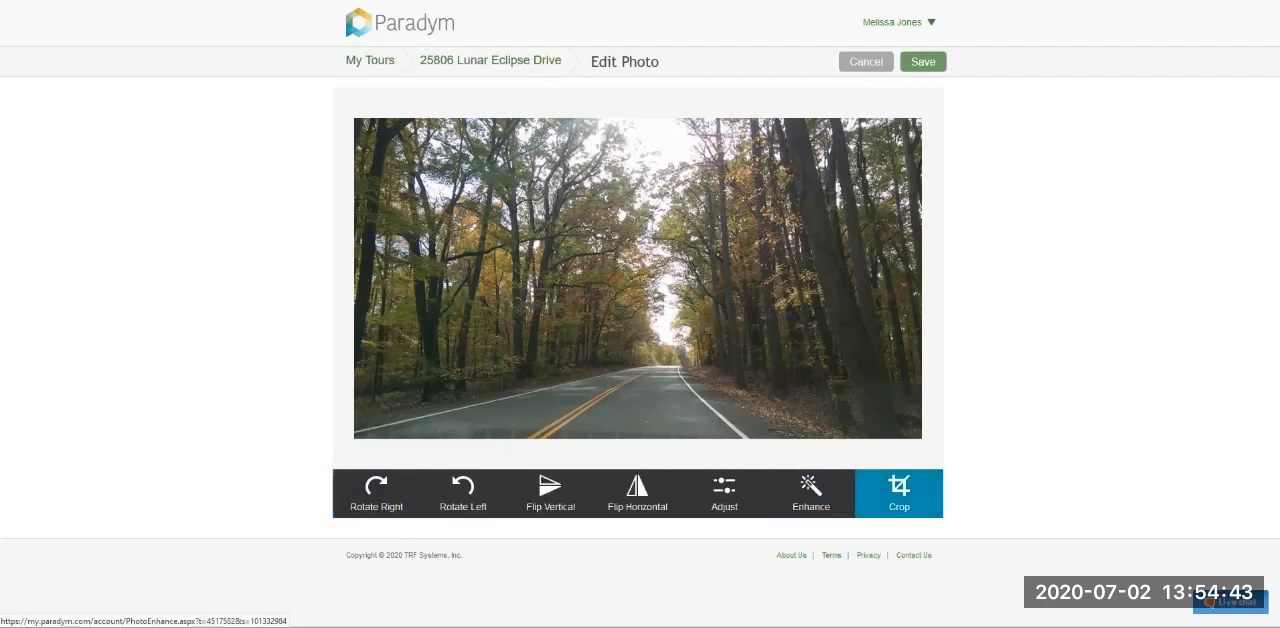
# - Try the 4:3, 16:9 and Custom crop ratios on The Drive photo, cancel the crop and return to the tour
pyautogui.click(899, 492)
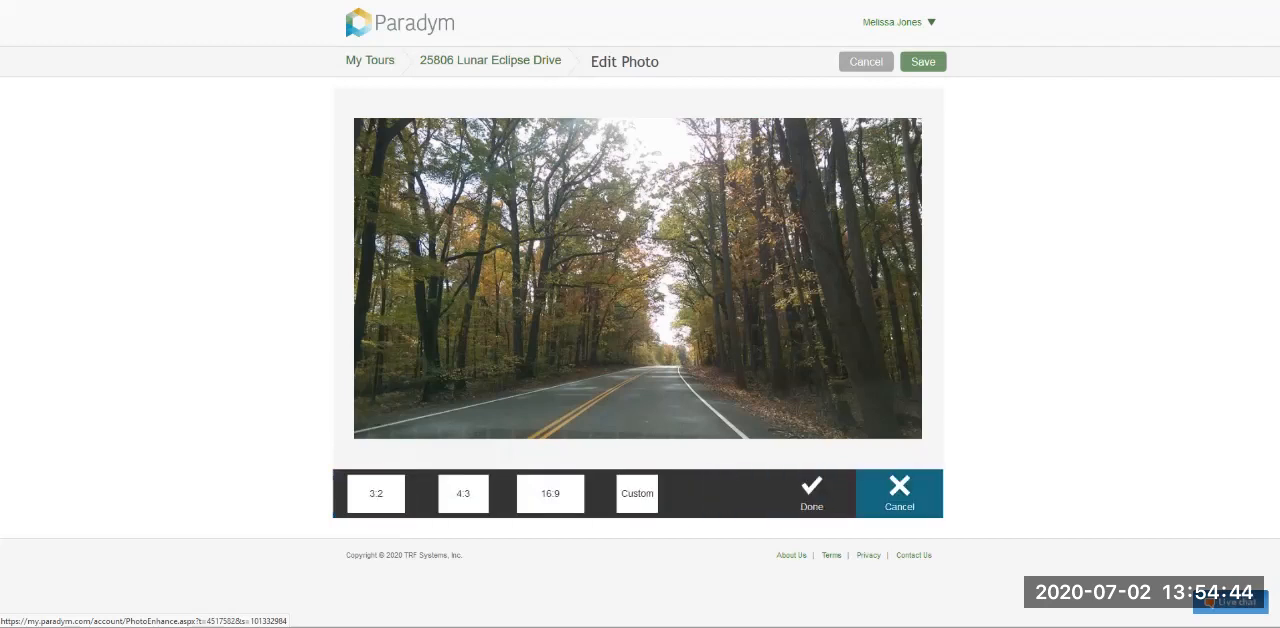
pyautogui.click(463, 494)
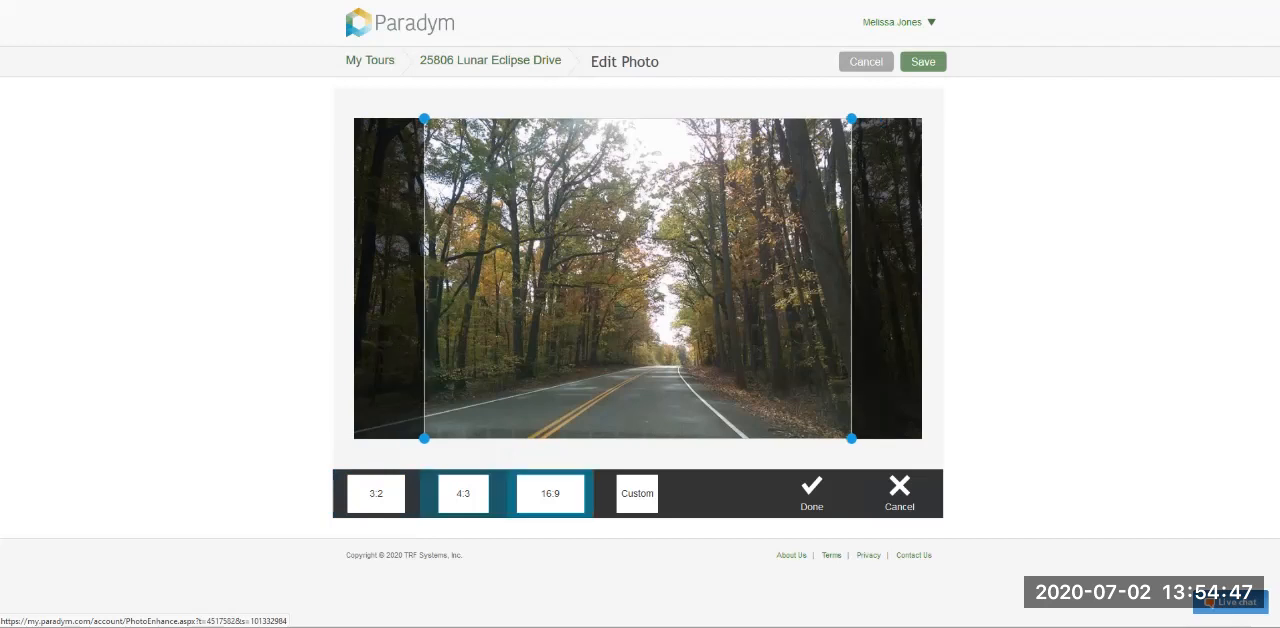
pyautogui.click(550, 494)
pyautogui.click(637, 493)
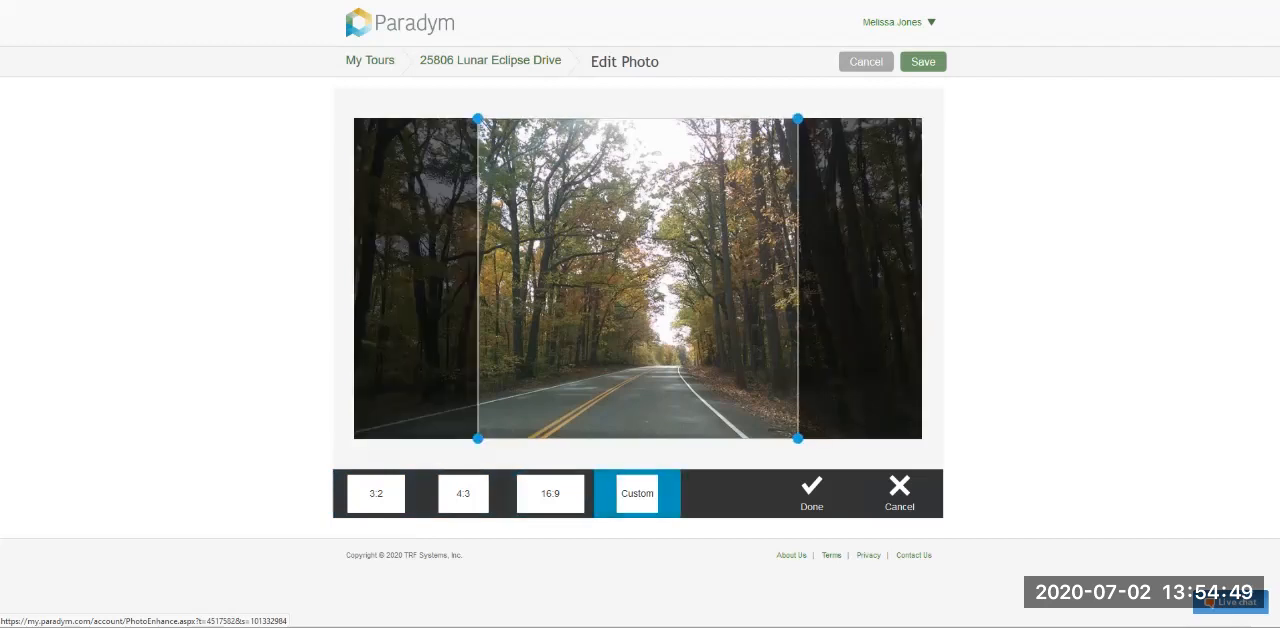
pyautogui.click(899, 490)
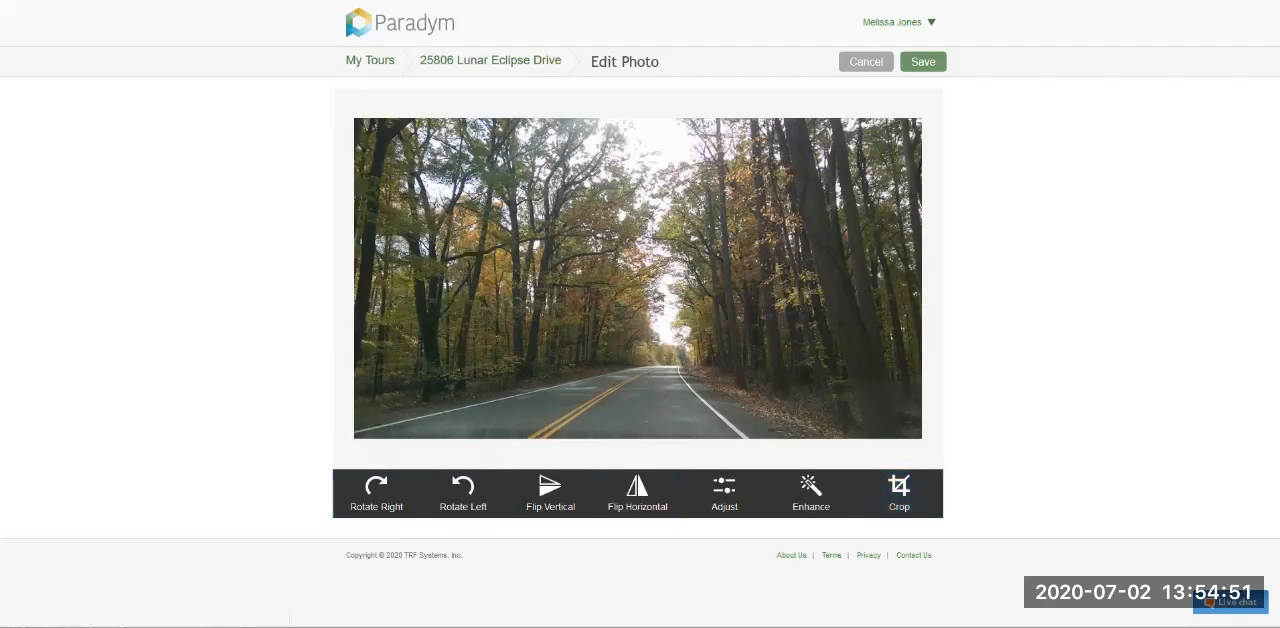
pyautogui.click(490, 60)
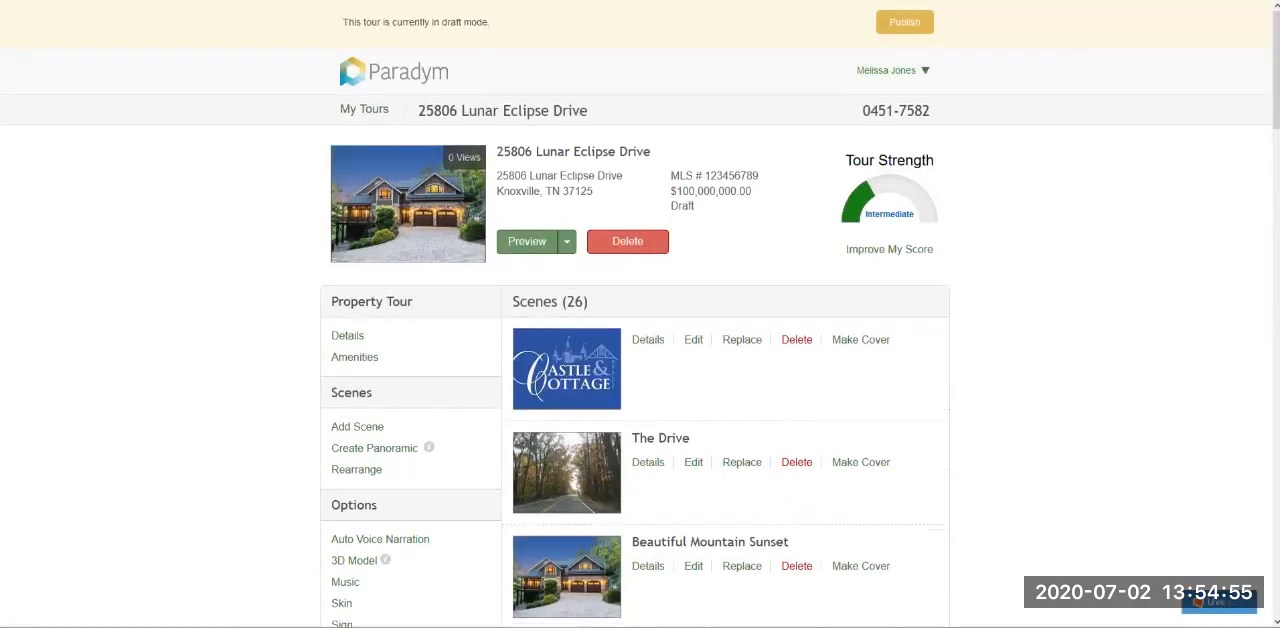
# - Mark the Castle & Cottage, The Drive, Beautiful Mountain Sunset and Welcome Home scenes for deletion, and cancel the deletion
pyautogui.scroll(-3, 640, 400)
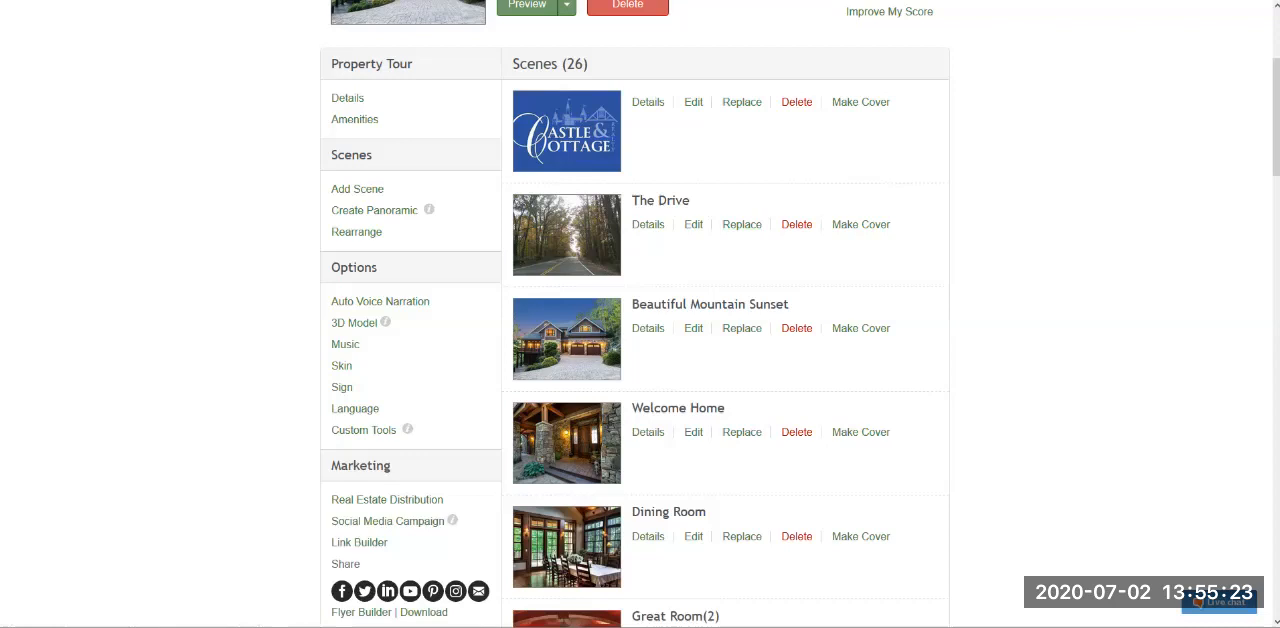
pyautogui.scroll(1, 640, 314)
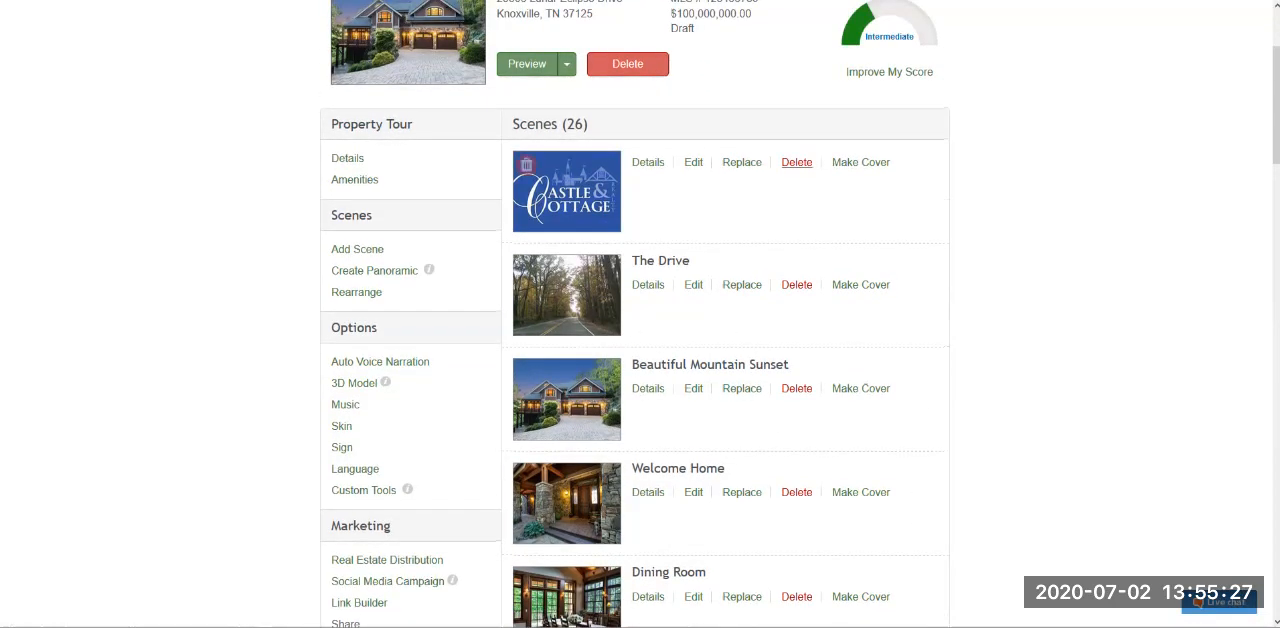
pyautogui.click(797, 162)
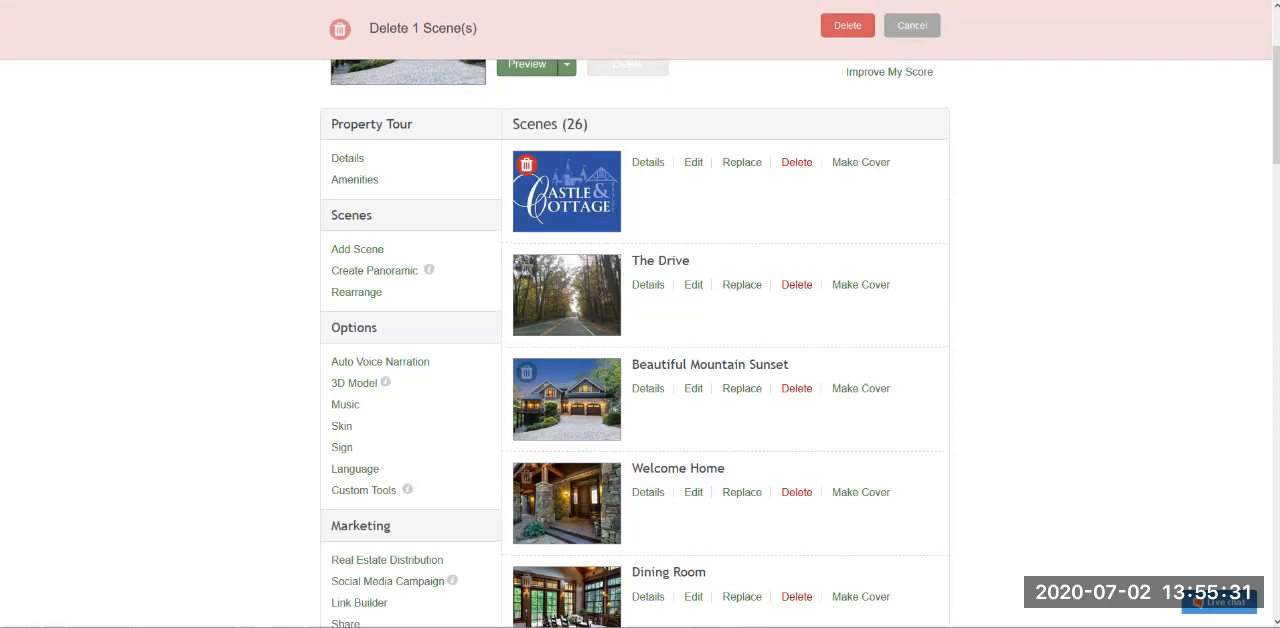
pyautogui.click(796, 284)
pyautogui.click(796, 388)
pyautogui.click(796, 492)
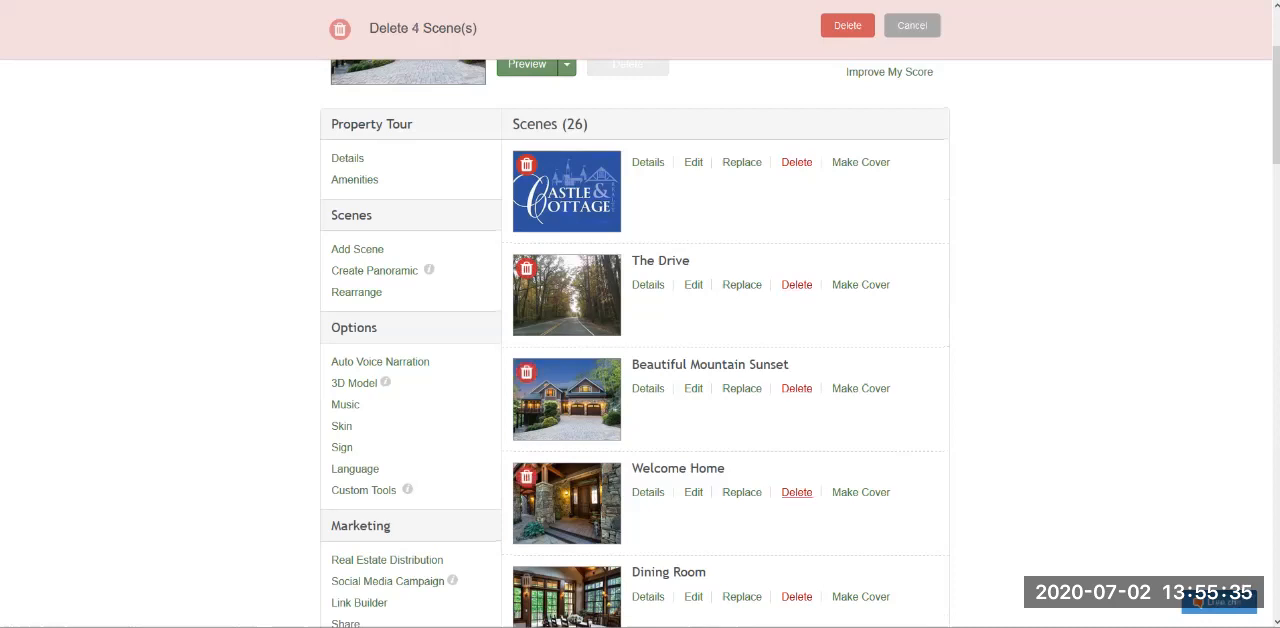
pyautogui.moveTo(376, 29); pyautogui.dragTo(944, 34)
pyautogui.click(944, 34)
pyautogui.click(912, 26)
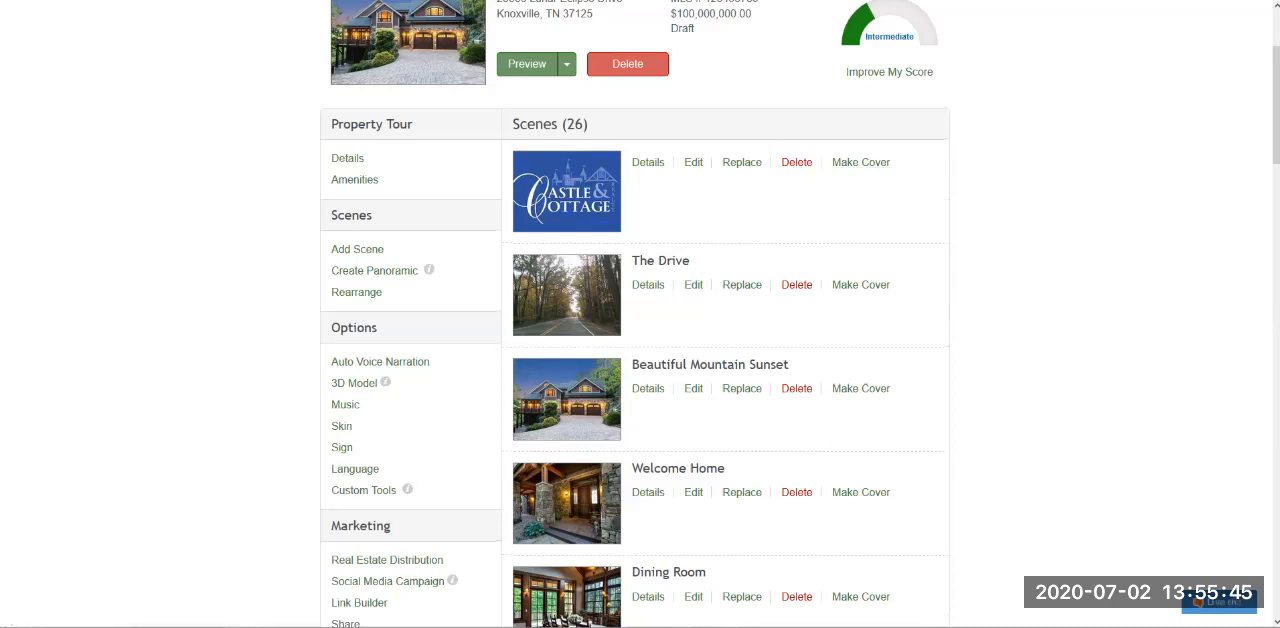
# - Try Auto Voice Narration for the whole tour with the text "This is a tour." and the Female - Joanna, Newscaster voice
pyautogui.scroll(-2, 635, 314)
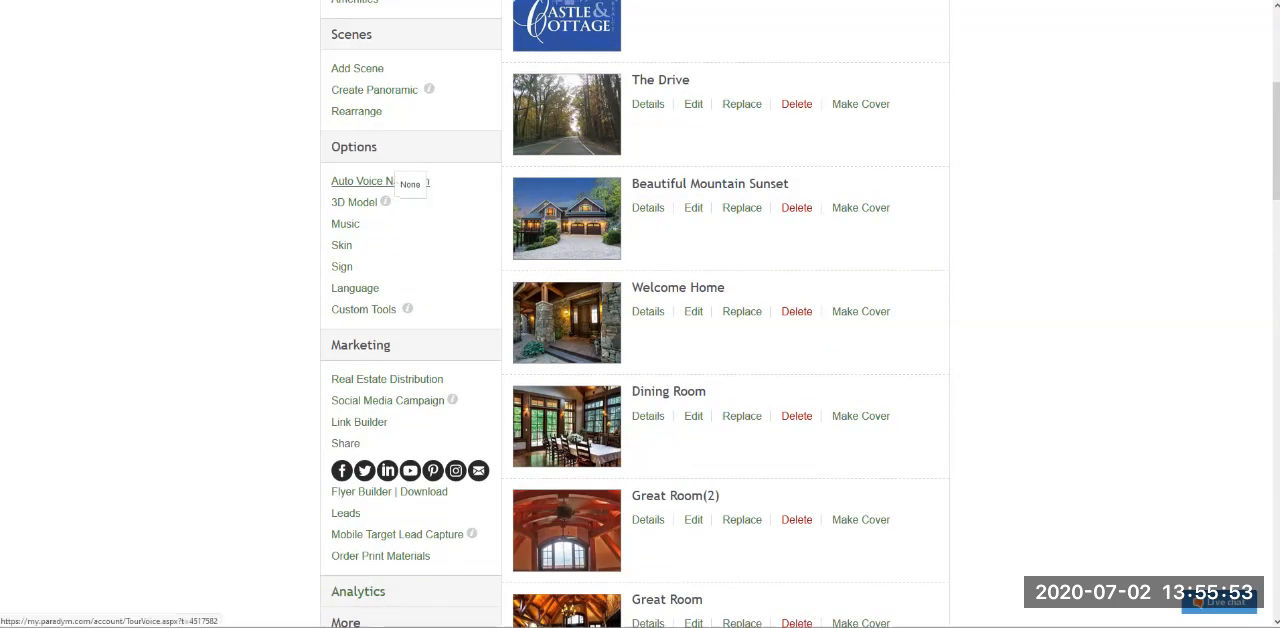
pyautogui.click(392, 180)
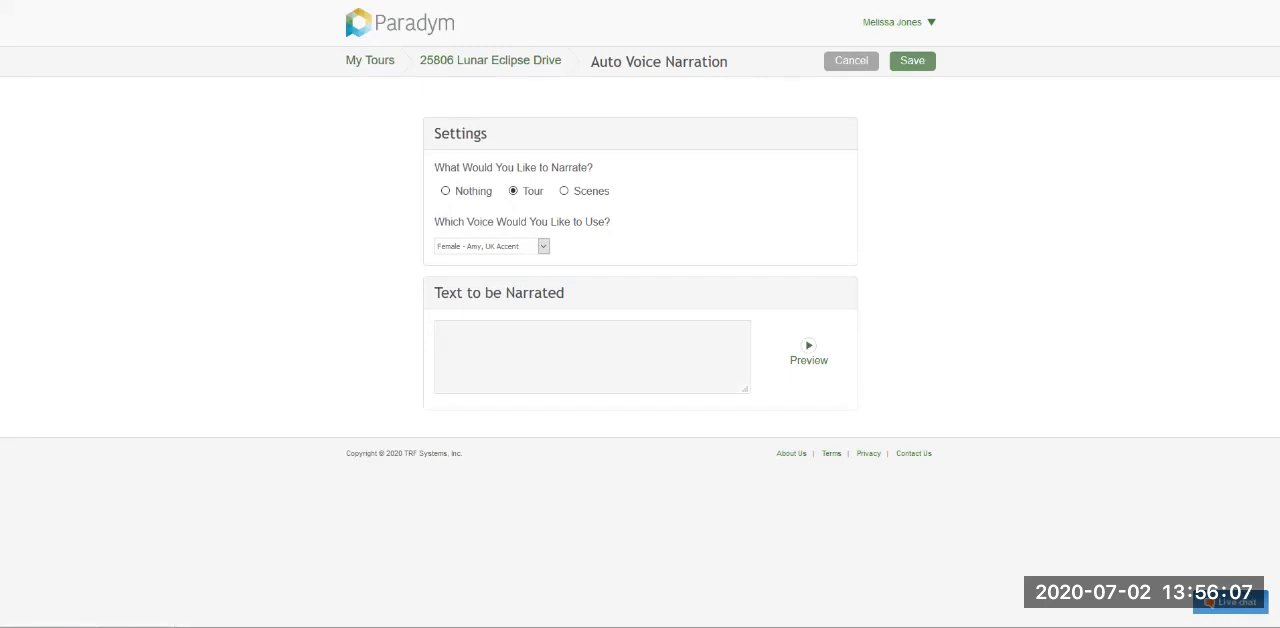
pyautogui.write('This is a')
pyautogui.click(543, 246)
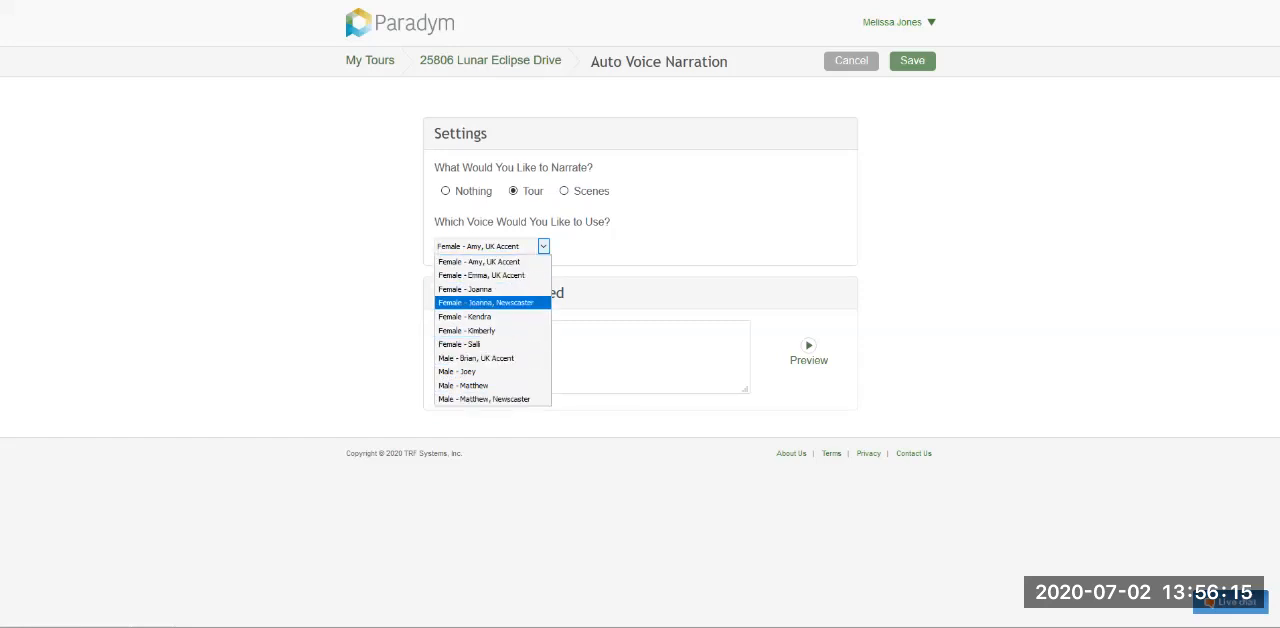
pyautogui.click(486, 303)
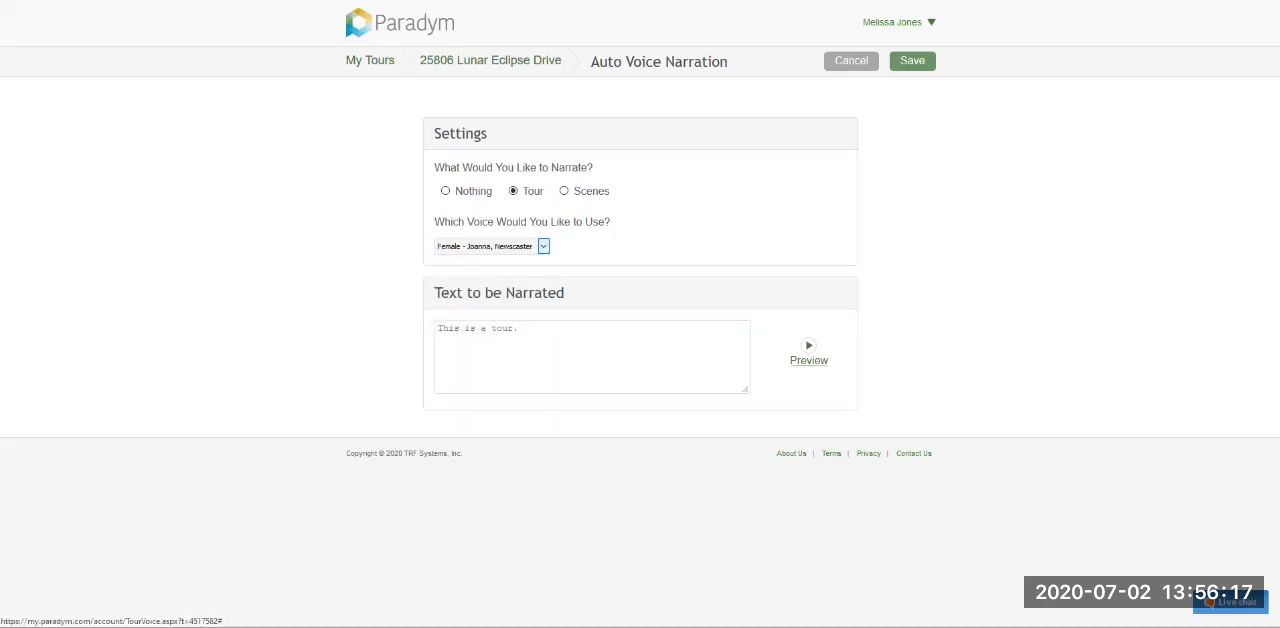
pyautogui.click(520, 329)
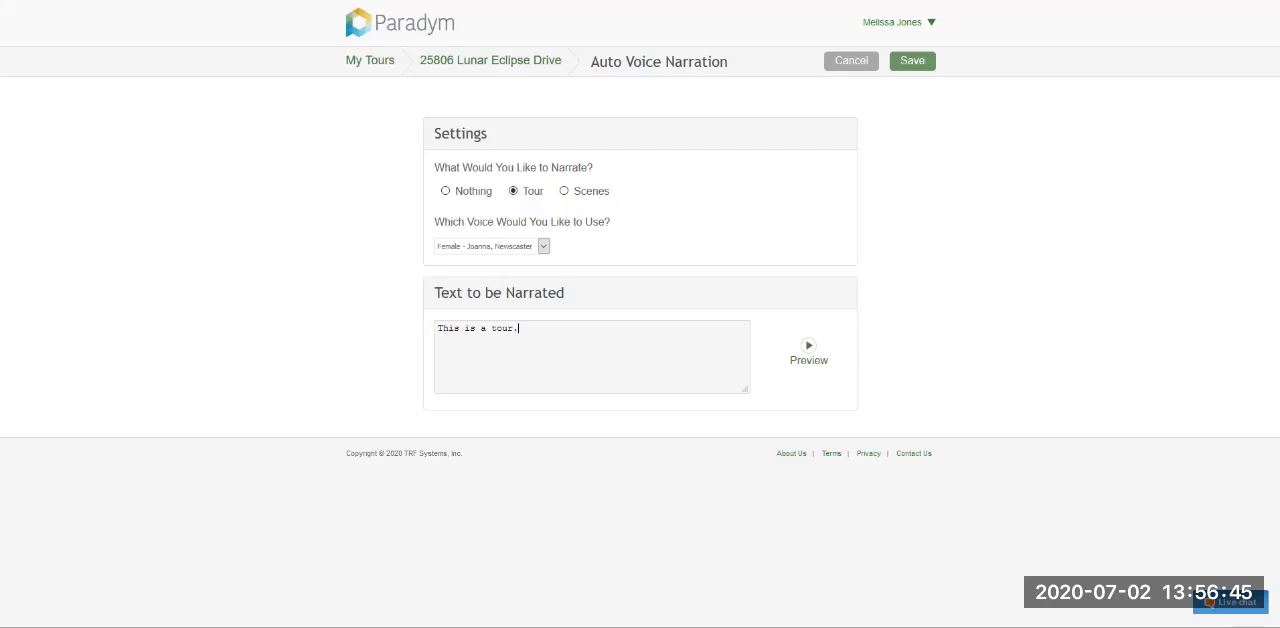
pyautogui.hotkey('ctrl', 'a')
pyautogui.press('Right')
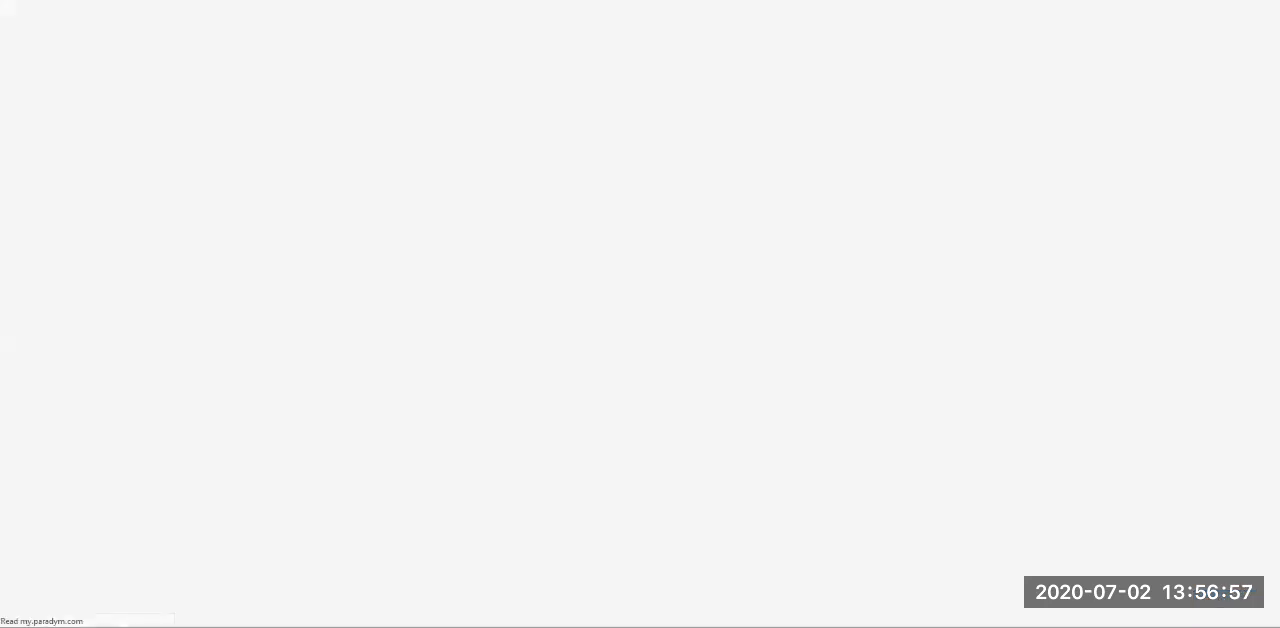
# - Switch the narration to Scenes, look through the narration fields for the individual scenes, and return to the tour without saving
pyautogui.scroll(-2, 640, 314)
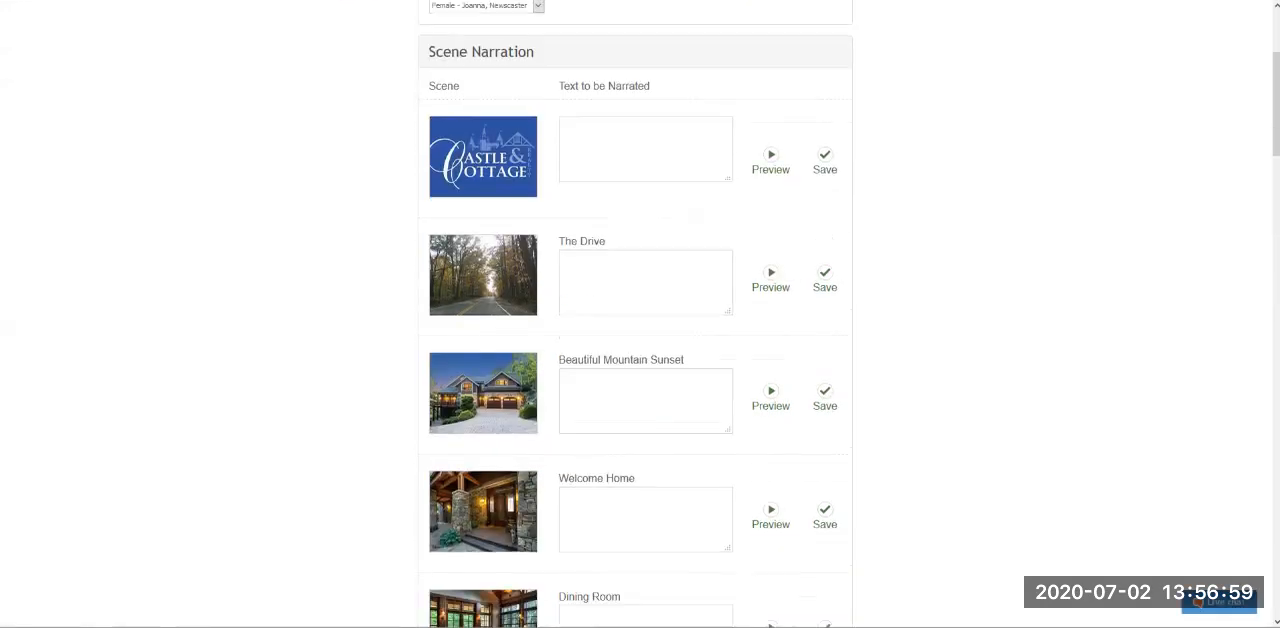
pyautogui.click(645, 150)
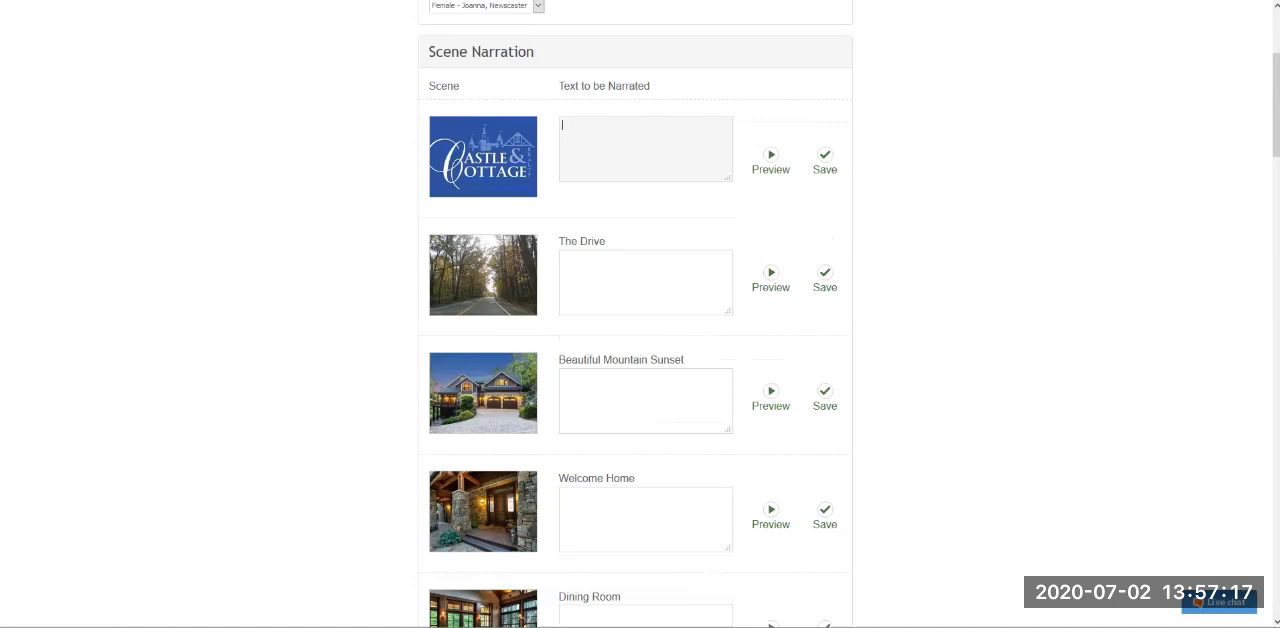
pyautogui.scroll(-20, 635, 314)
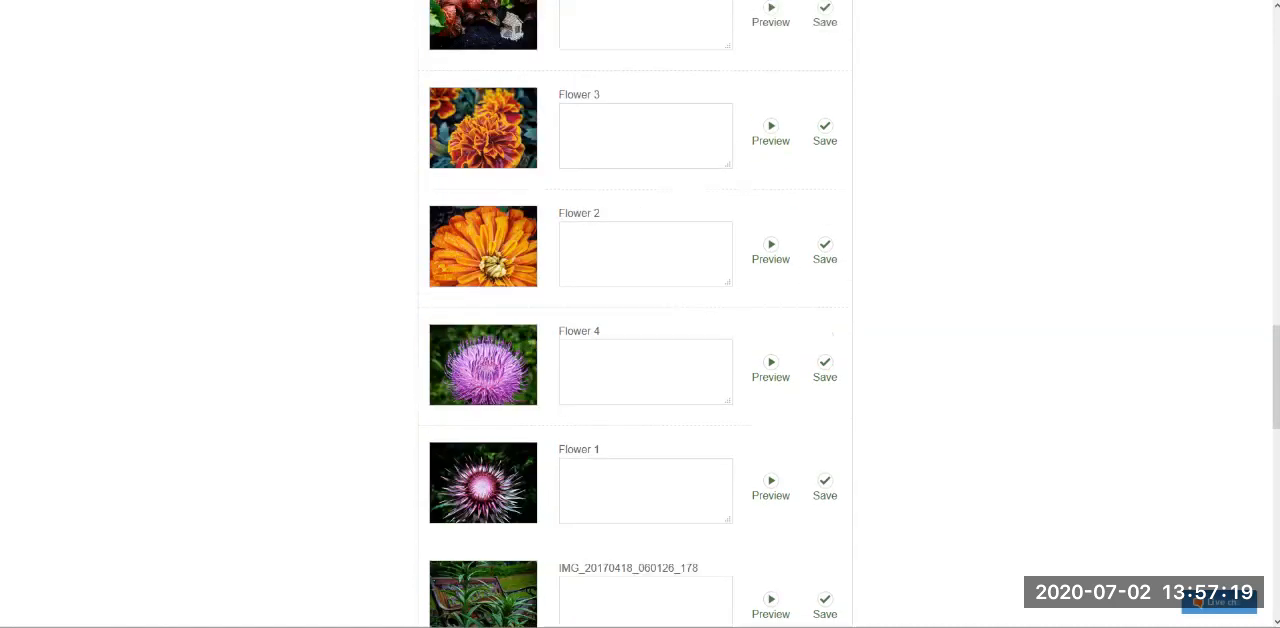
pyautogui.scroll(20, 635, 314)
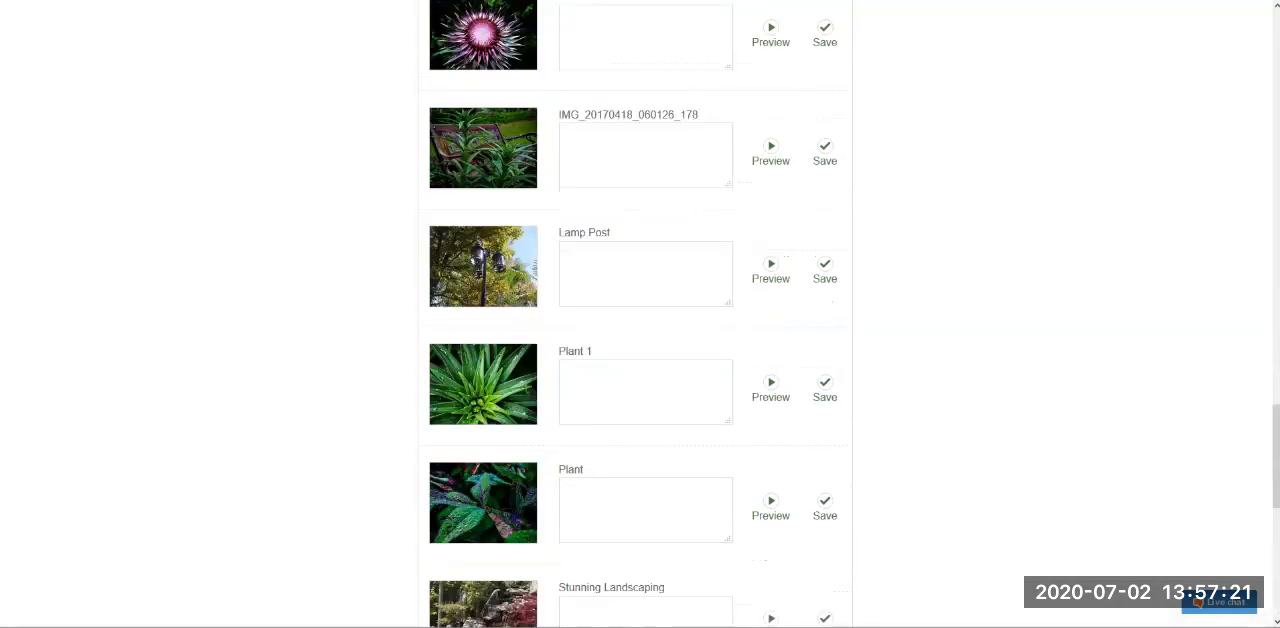
pyautogui.scroll(12, 635, 314)
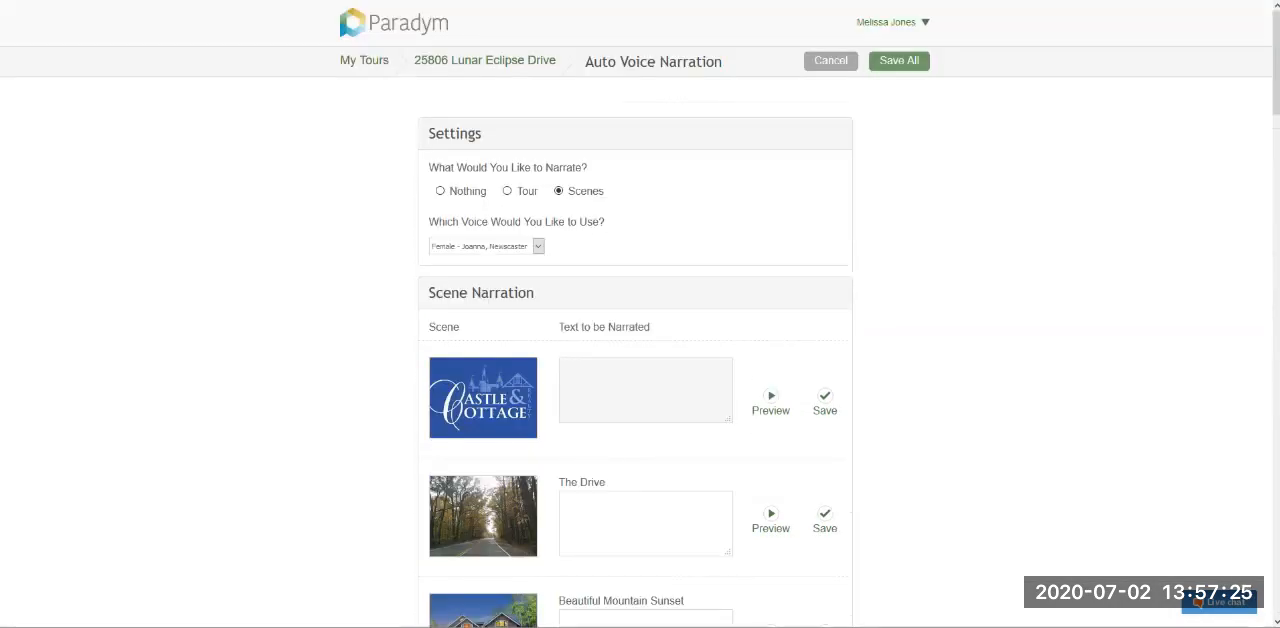
pyautogui.scroll(-4, 635, 314)
pyautogui.click(645, 339)
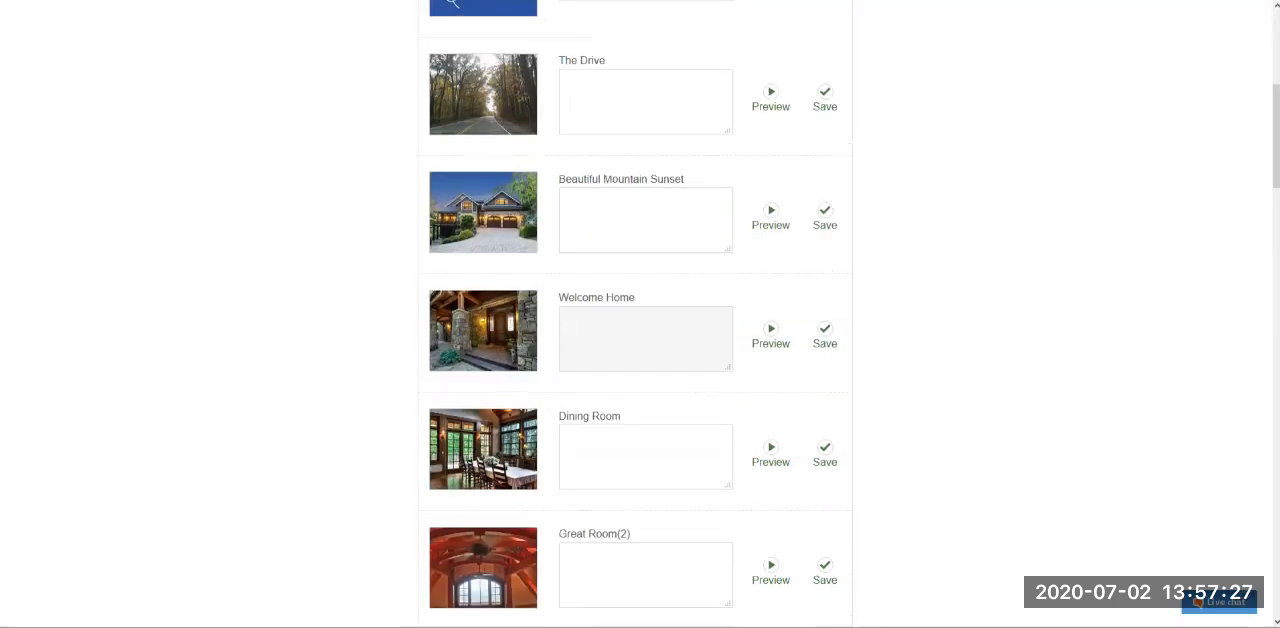
pyautogui.scroll(4, 635, 314)
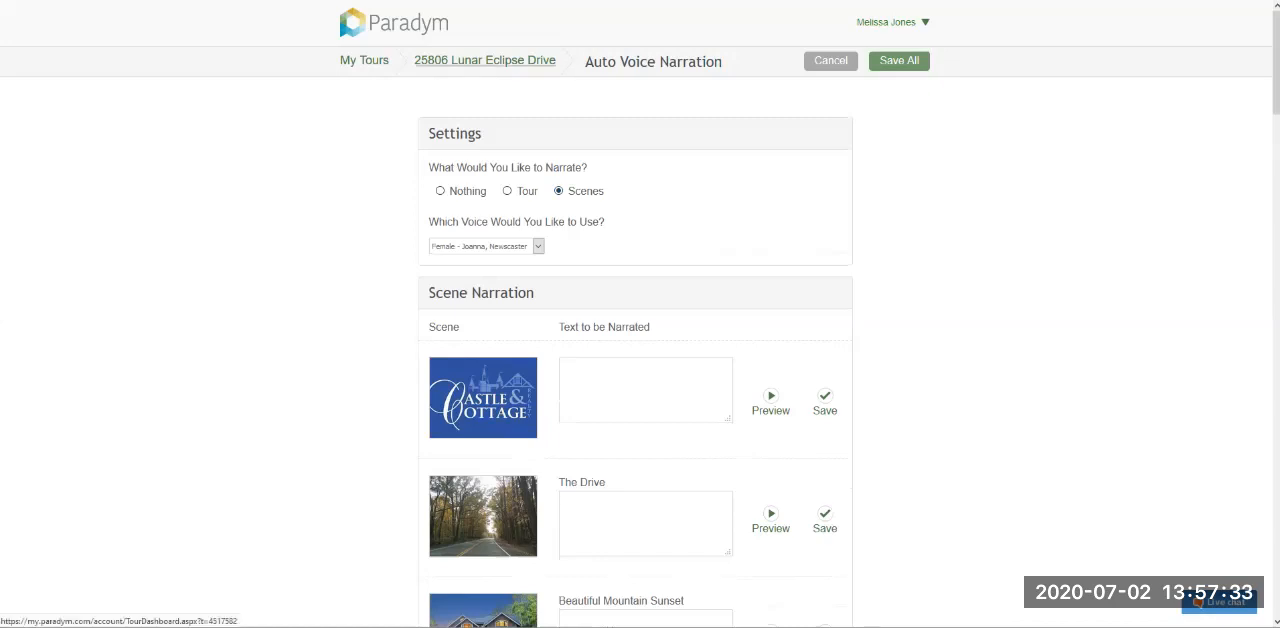
pyautogui.hotkey('alt', 'Left')
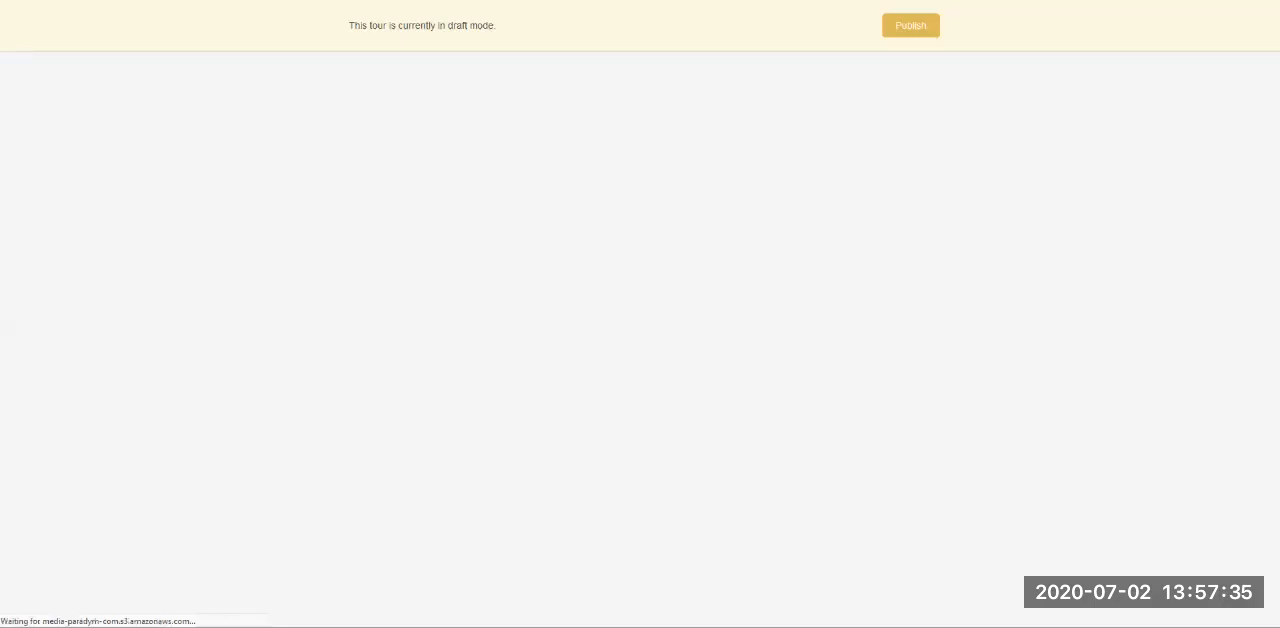
# - Look at the tour's 3D Model settings, covering the URL and the Show 3D Model when viewer starts option, and return without saving
pyautogui.scroll(-2, 640, 314)
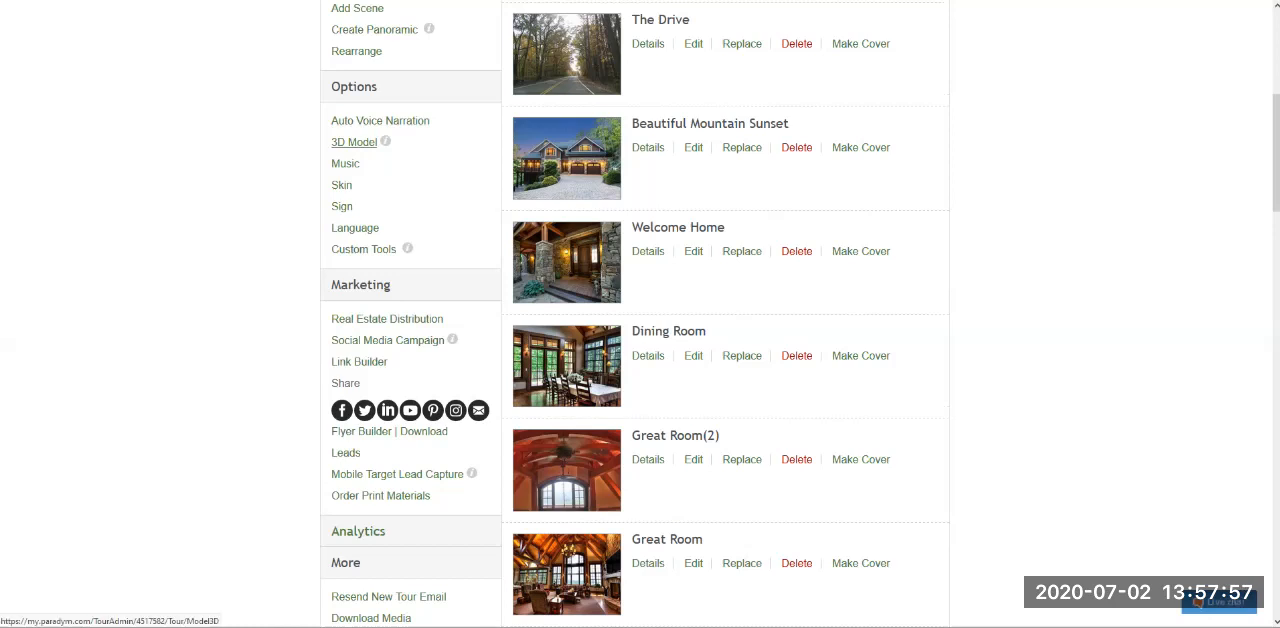
pyautogui.click(354, 142)
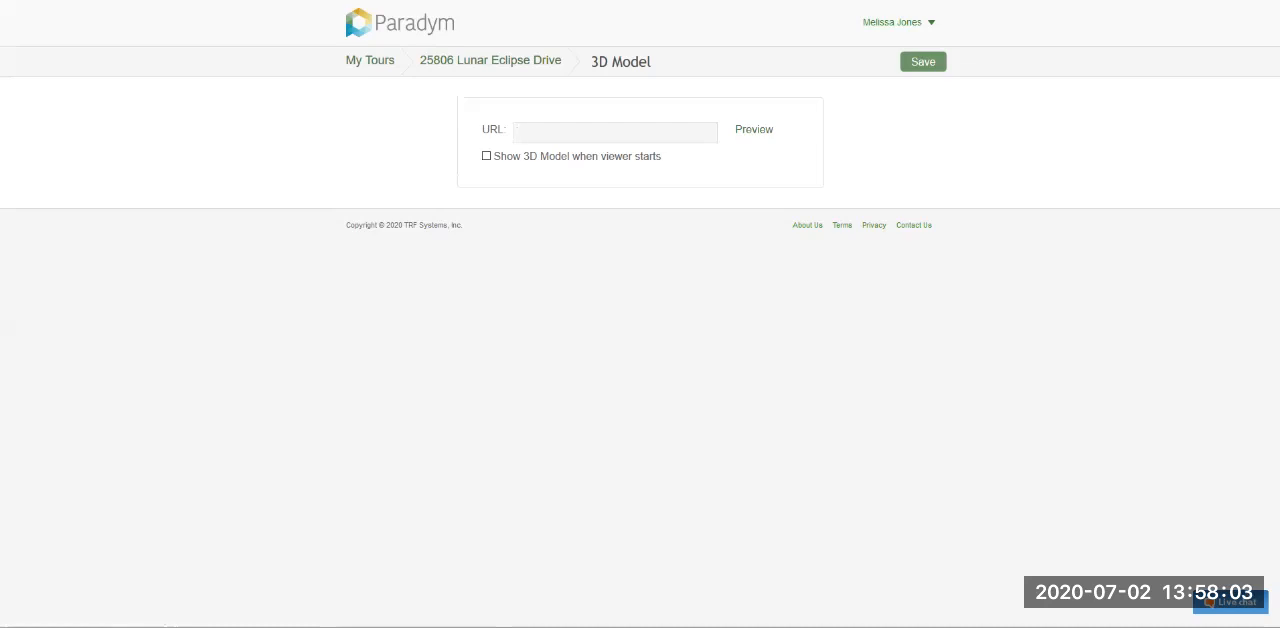
pyautogui.doubleClick(497, 130)
pyautogui.click(615, 133)
pyautogui.moveTo(663, 156); pyautogui.dragTo(493, 156)
pyautogui.click(615, 133)
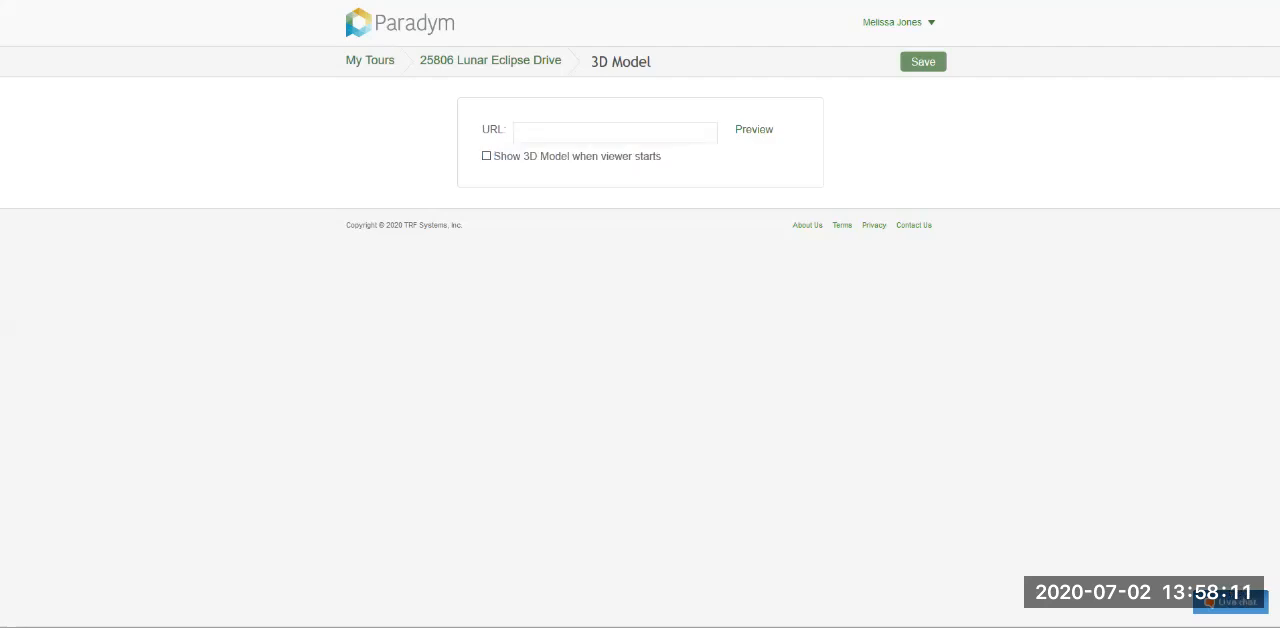
pyautogui.click(486, 156)
pyautogui.hotkey('alt', 'Left')
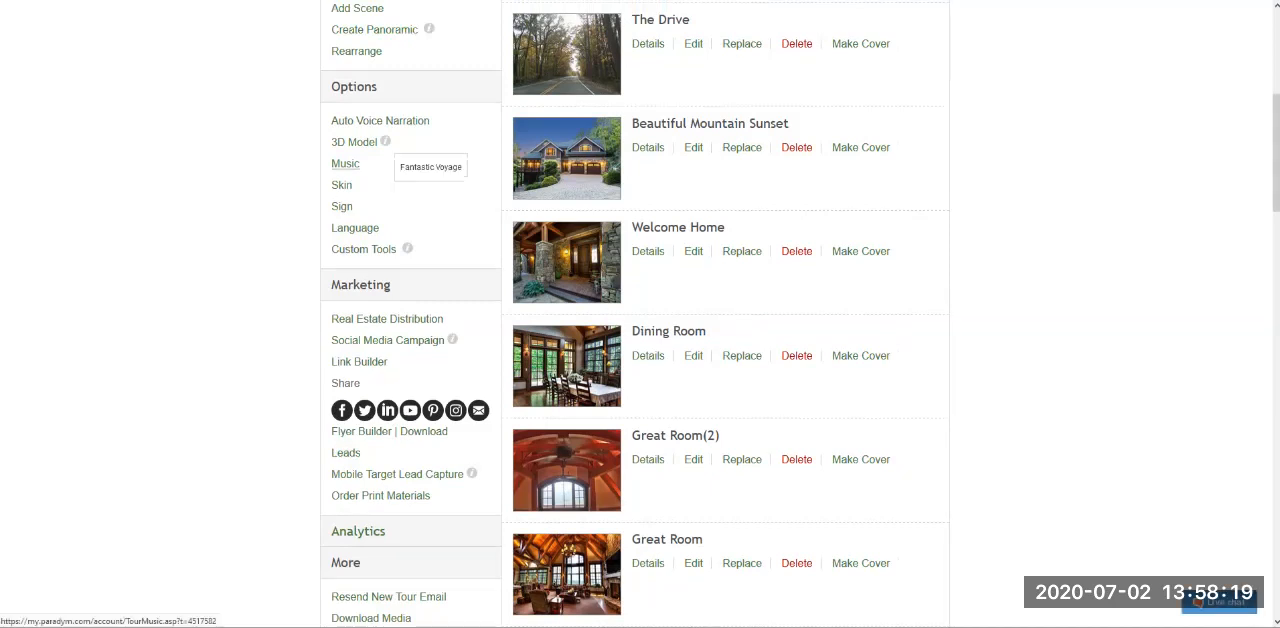
# - Browse the tour's music choices and try the Most Popular - Morning Dew track
pyautogui.click(345, 163)
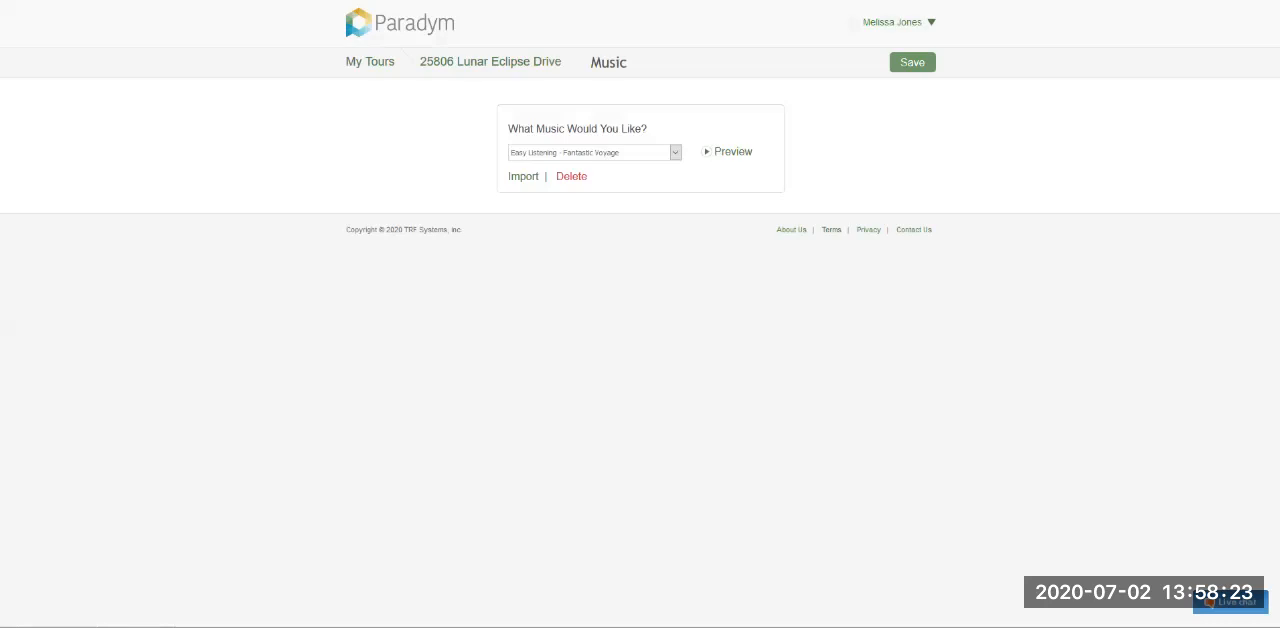
pyautogui.click(675, 153)
pyautogui.scroll(-18, 604, 224)
pyautogui.scroll(17, 604, 200)
pyautogui.scroll(9, 604, 361)
pyautogui.press('Escape')
pyautogui.click(675, 153)
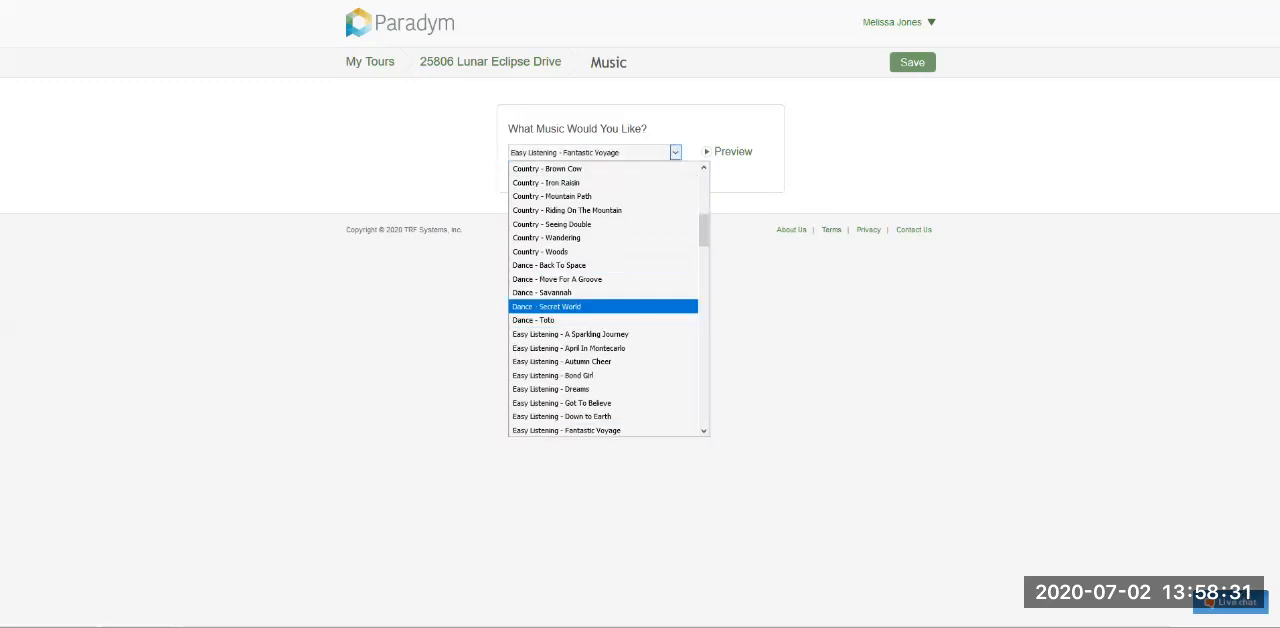
pyautogui.scroll(4, 604, 292)
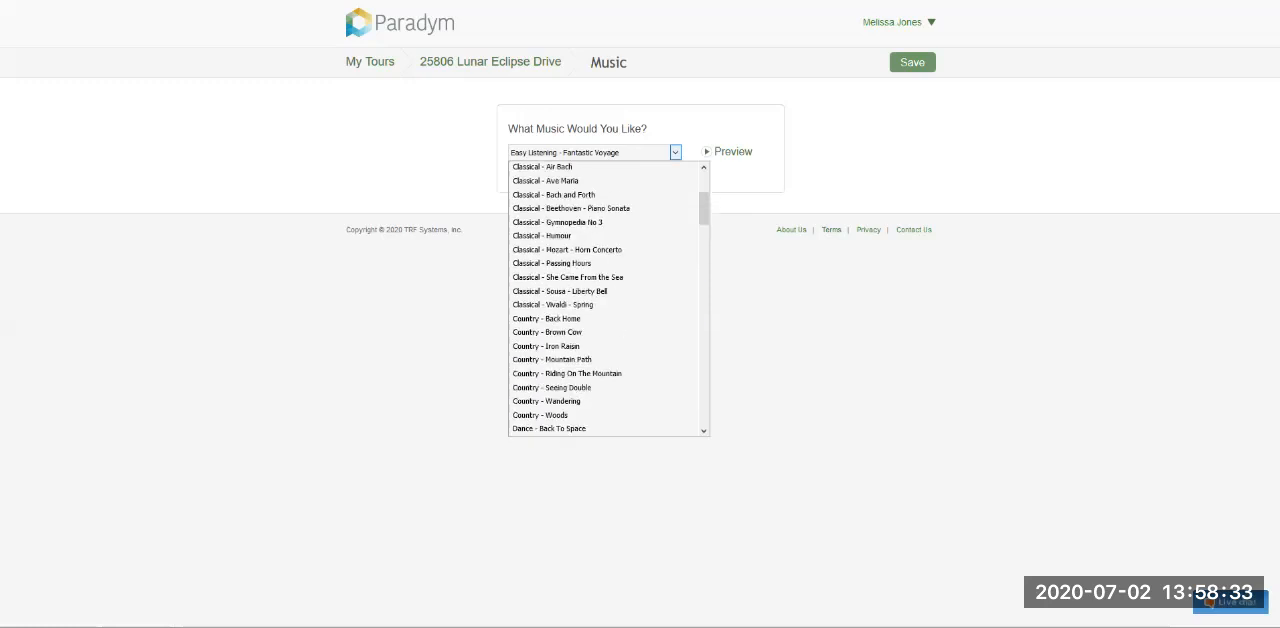
pyautogui.scroll(3, 604, 300)
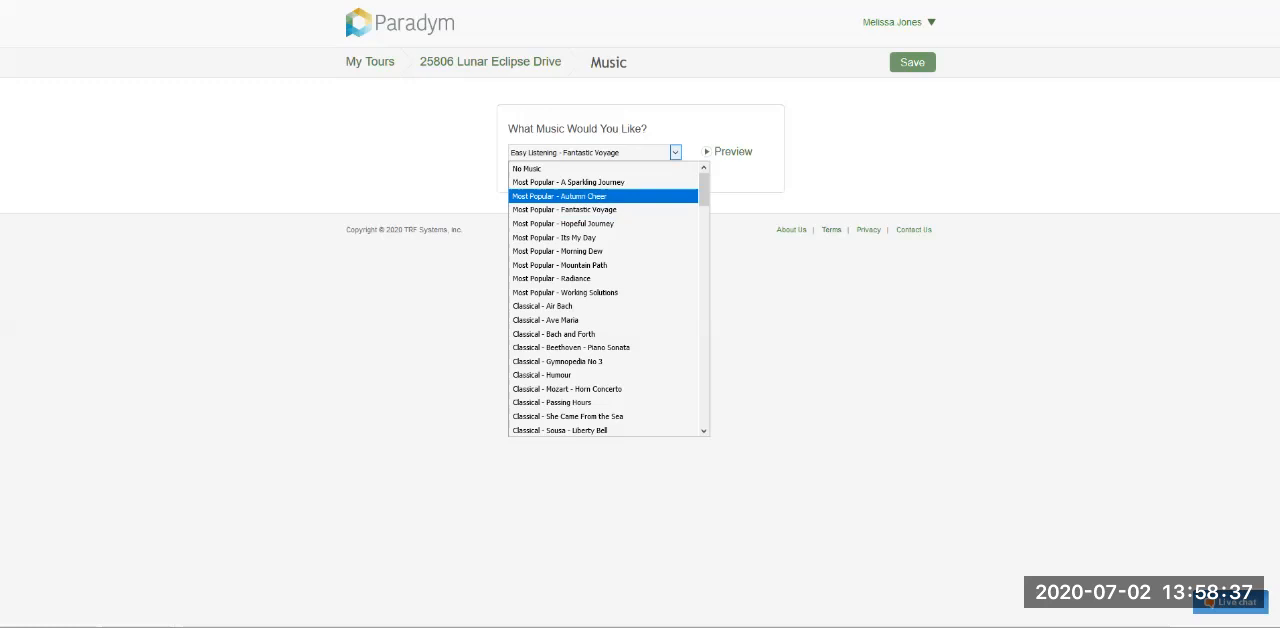
pyautogui.click(558, 251)
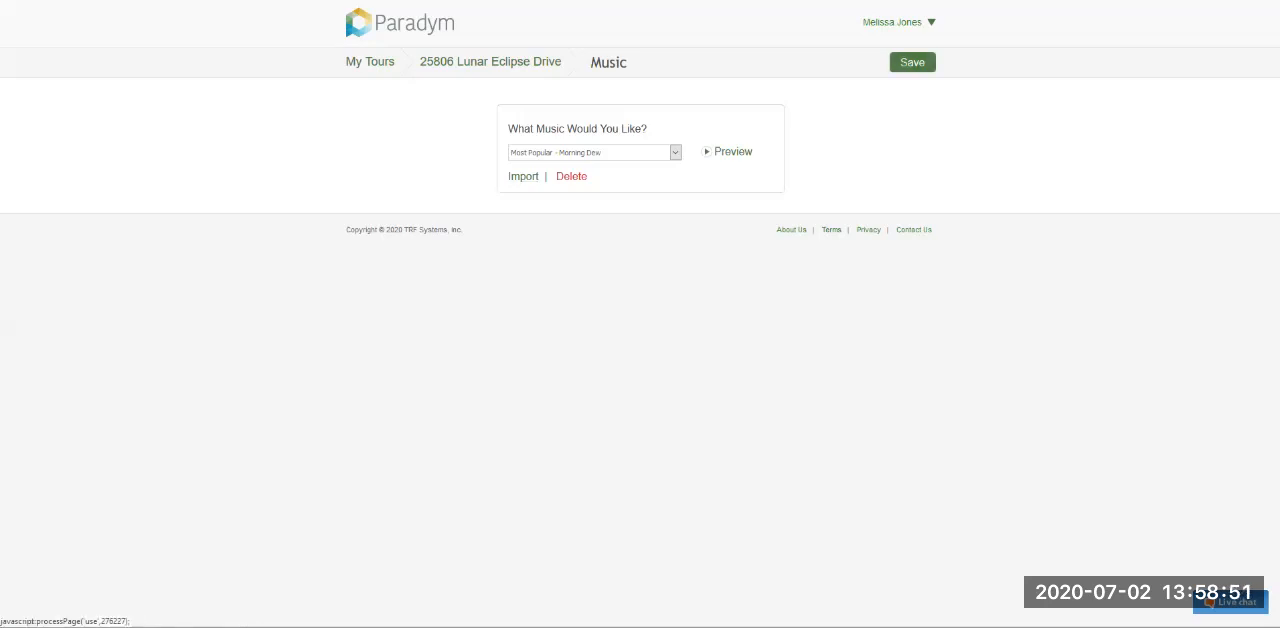
pyautogui.click(675, 153)
pyautogui.click(675, 153)
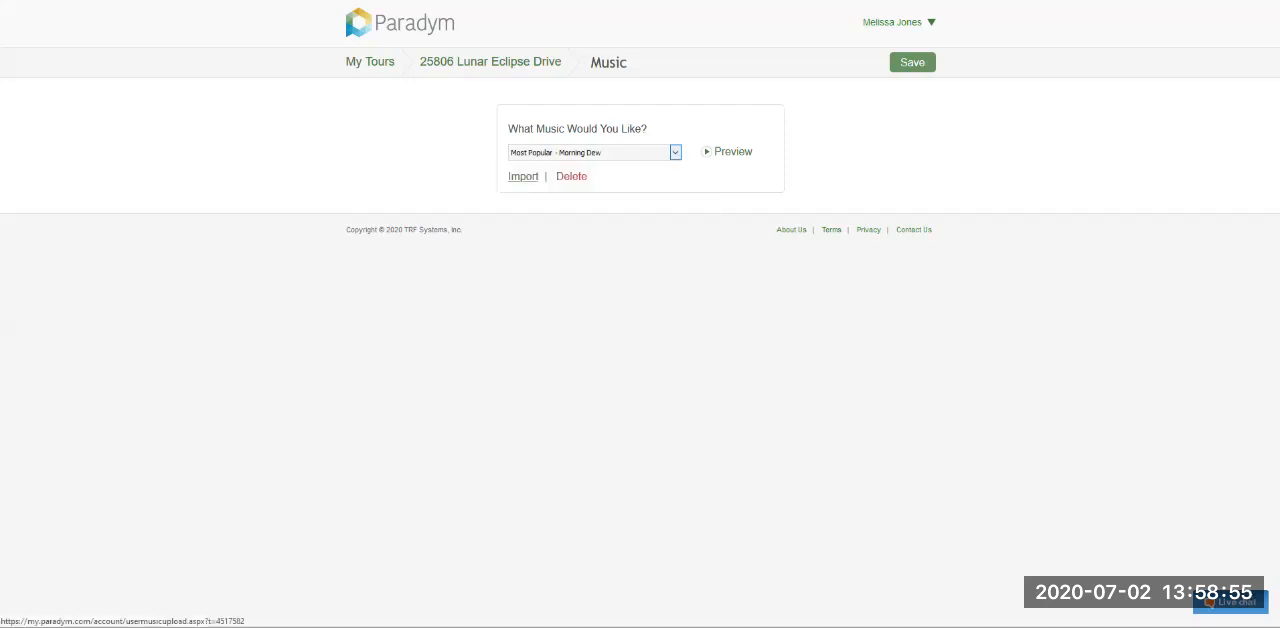
# - Review the custom music import terms and file selection, and return to the music settings without uploading
pyautogui.click(523, 176)
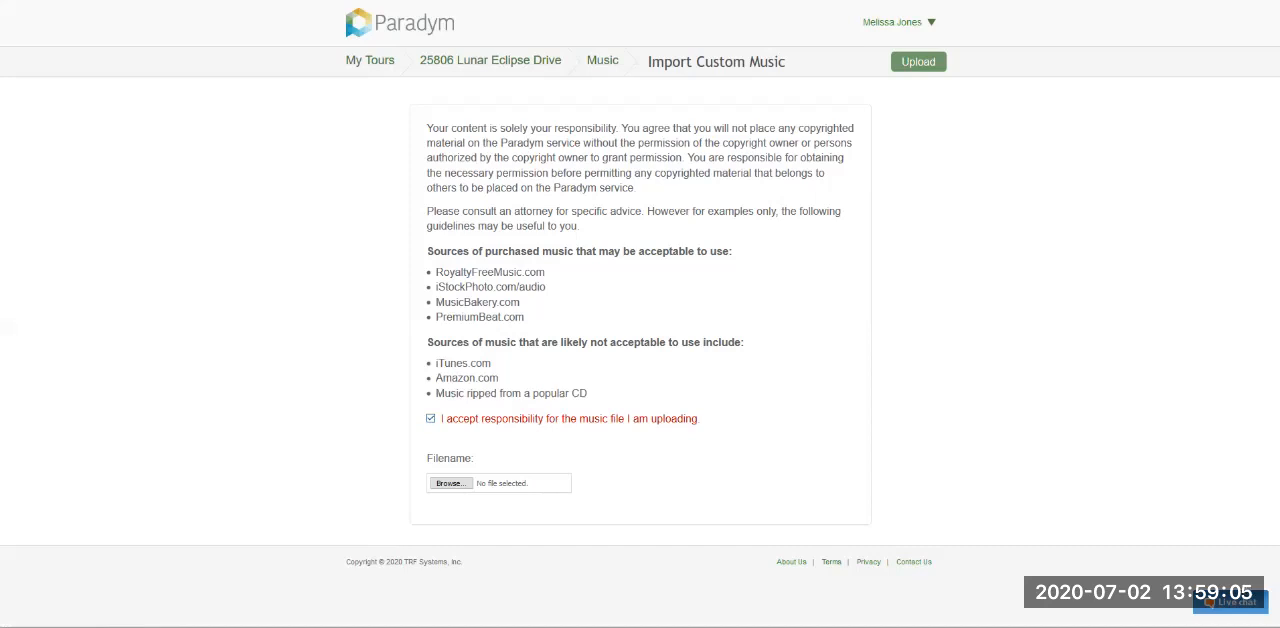
pyautogui.click(451, 483)
pyautogui.click(602, 60)
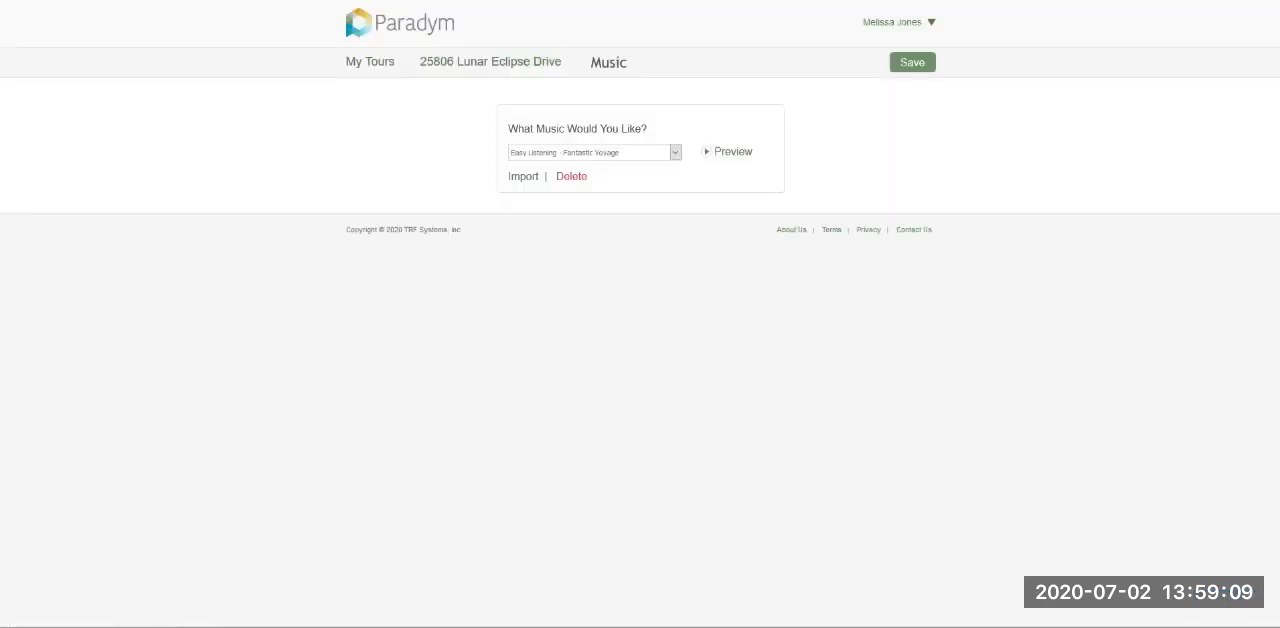
# - Set the tour's music to Most Popular - Morning Dew and save the choice
pyautogui.click(676, 152)
pyautogui.scroll(8, 604, 340)
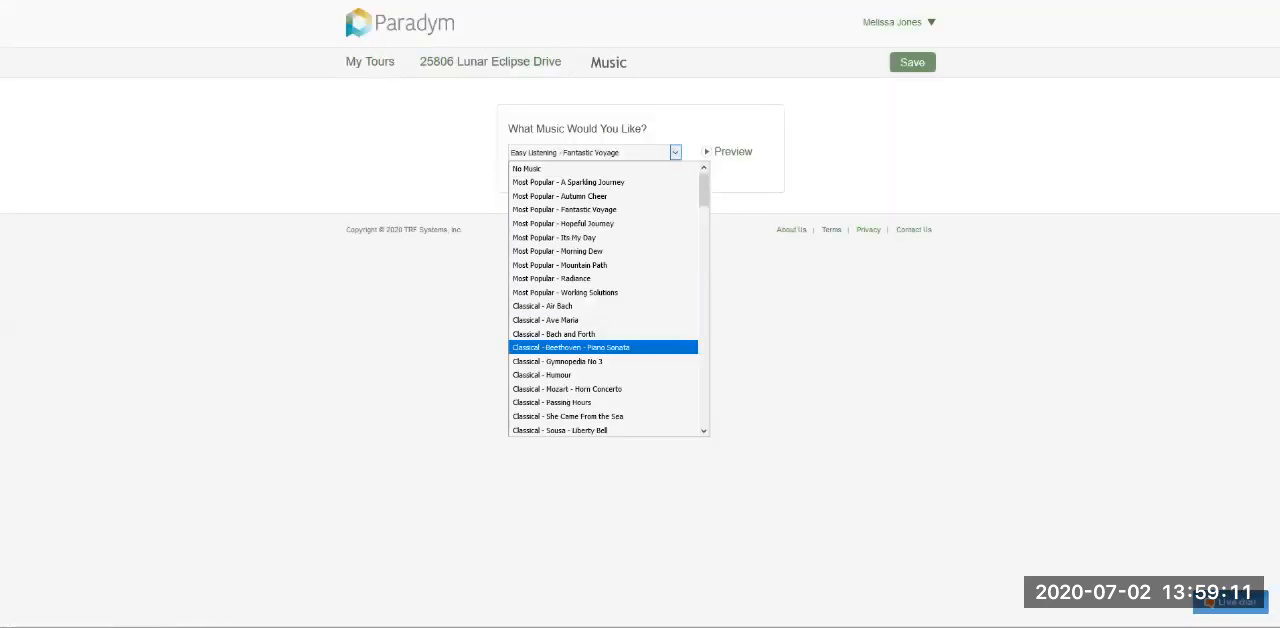
pyautogui.click(558, 251)
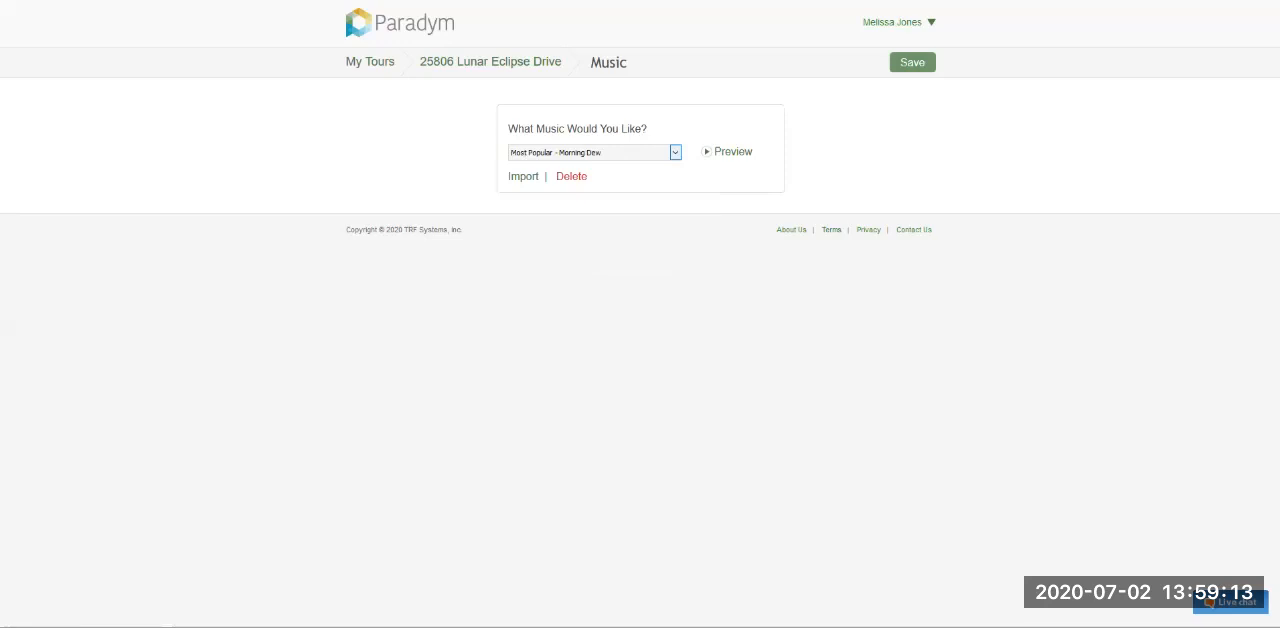
pyautogui.click(912, 62)
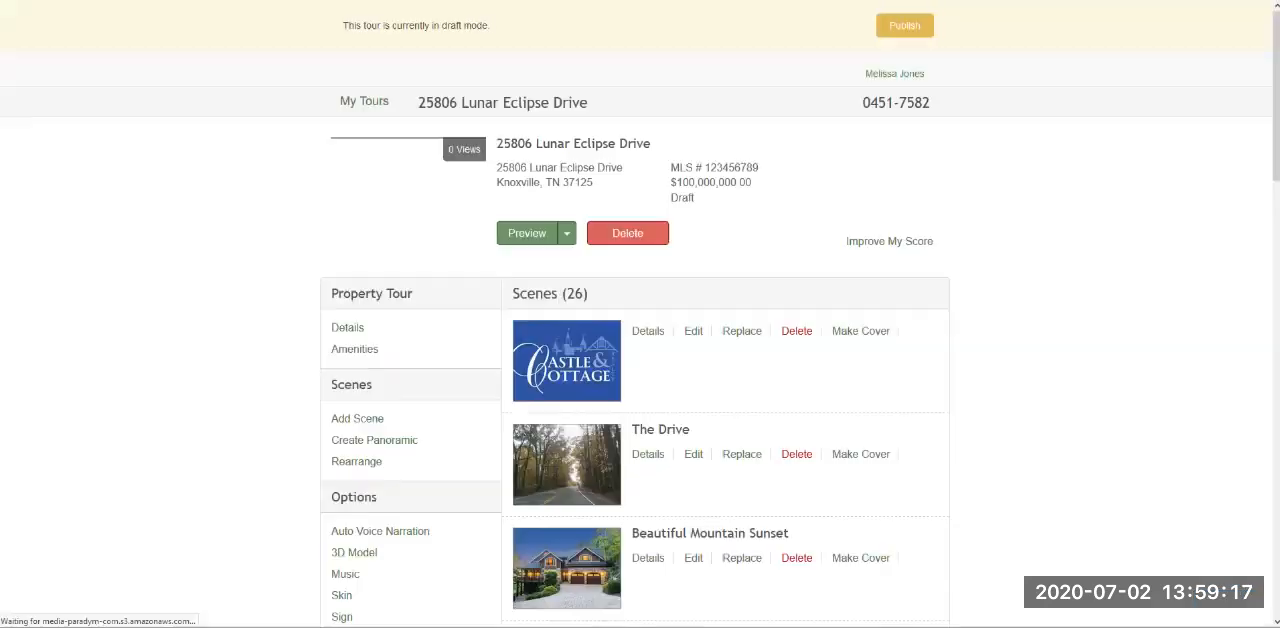
# - Examine the skins available for the tour, including the older Flash viewers and the Fusion viewer
pyautogui.scroll(-4, 640, 314)
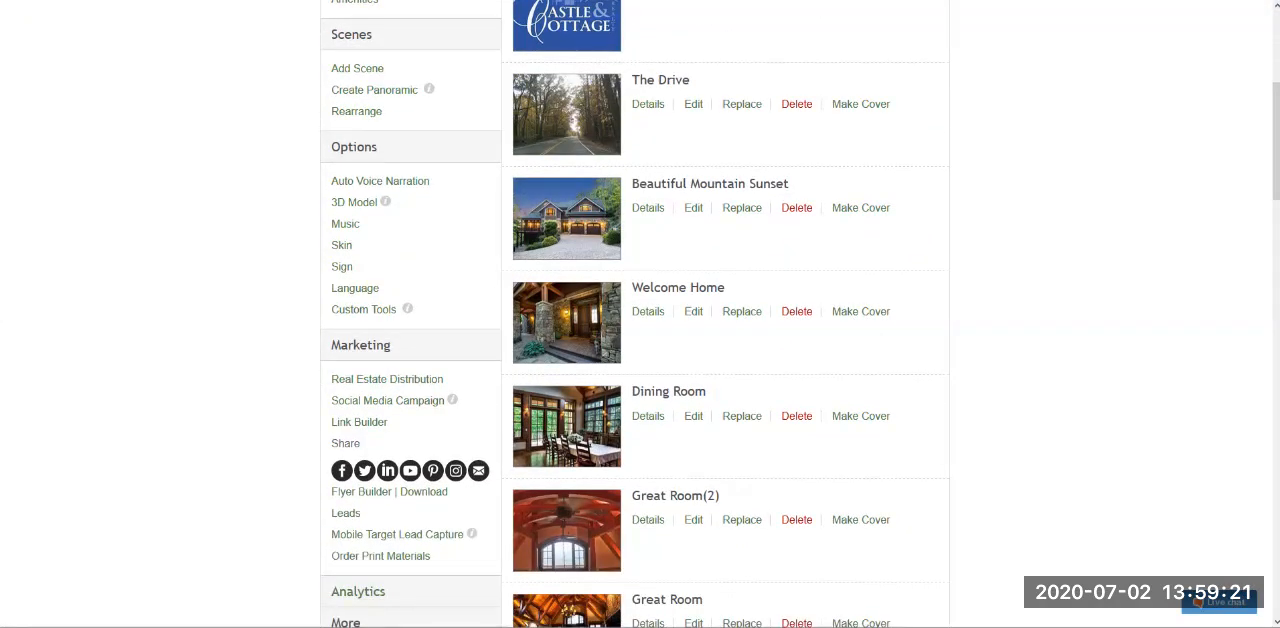
pyautogui.click(341, 245)
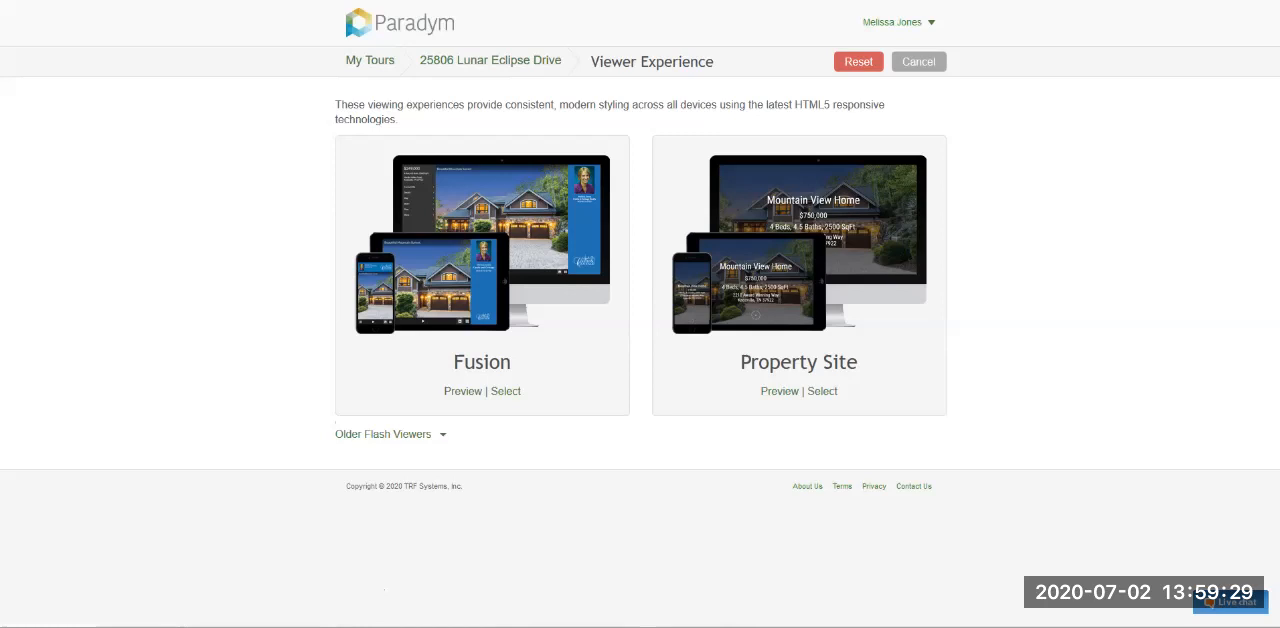
pyautogui.click(383, 434)
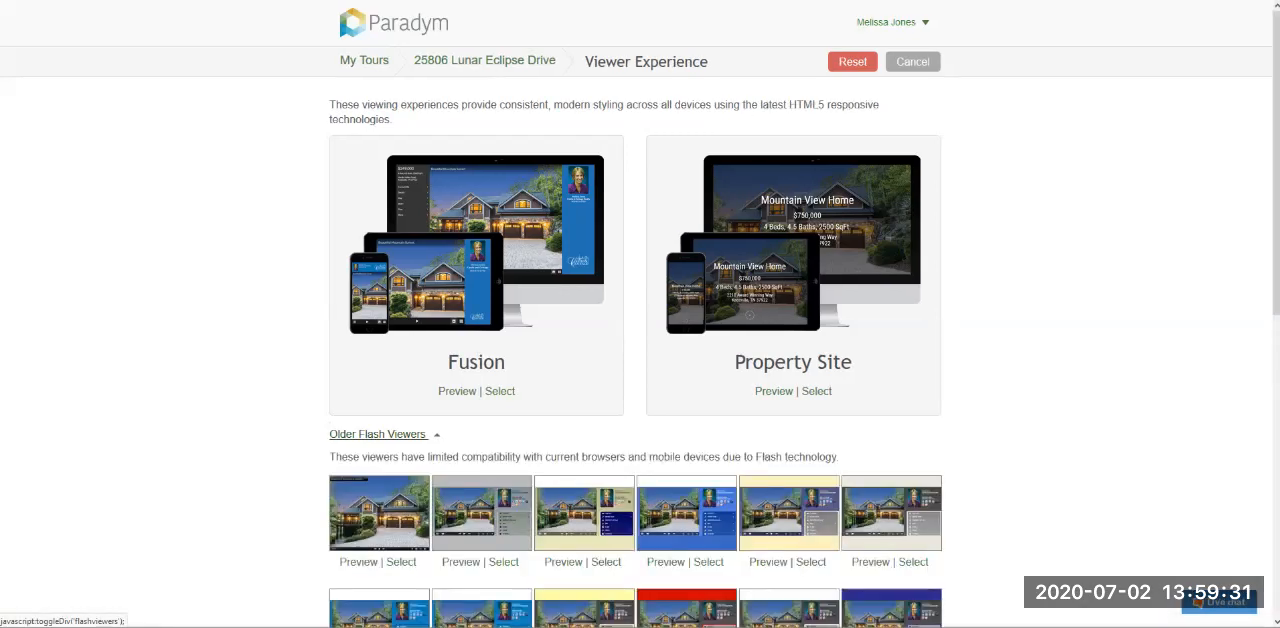
pyautogui.scroll(-3, 383, 434)
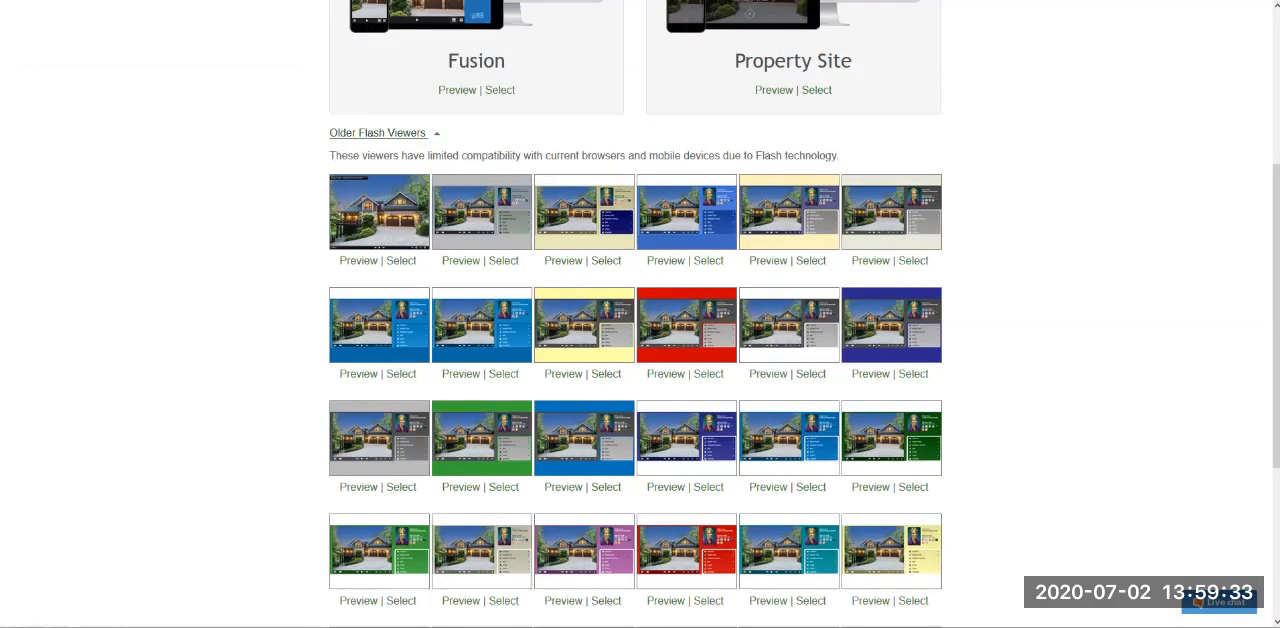
pyautogui.scroll(3, 383, 434)
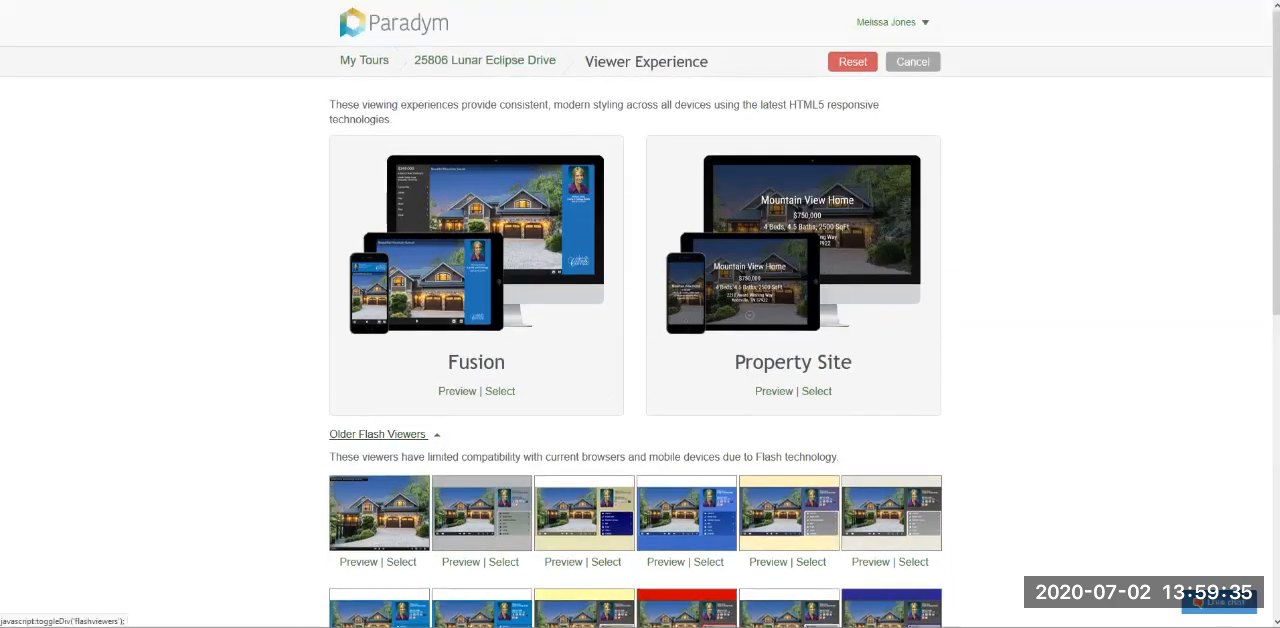
pyautogui.click(378, 434)
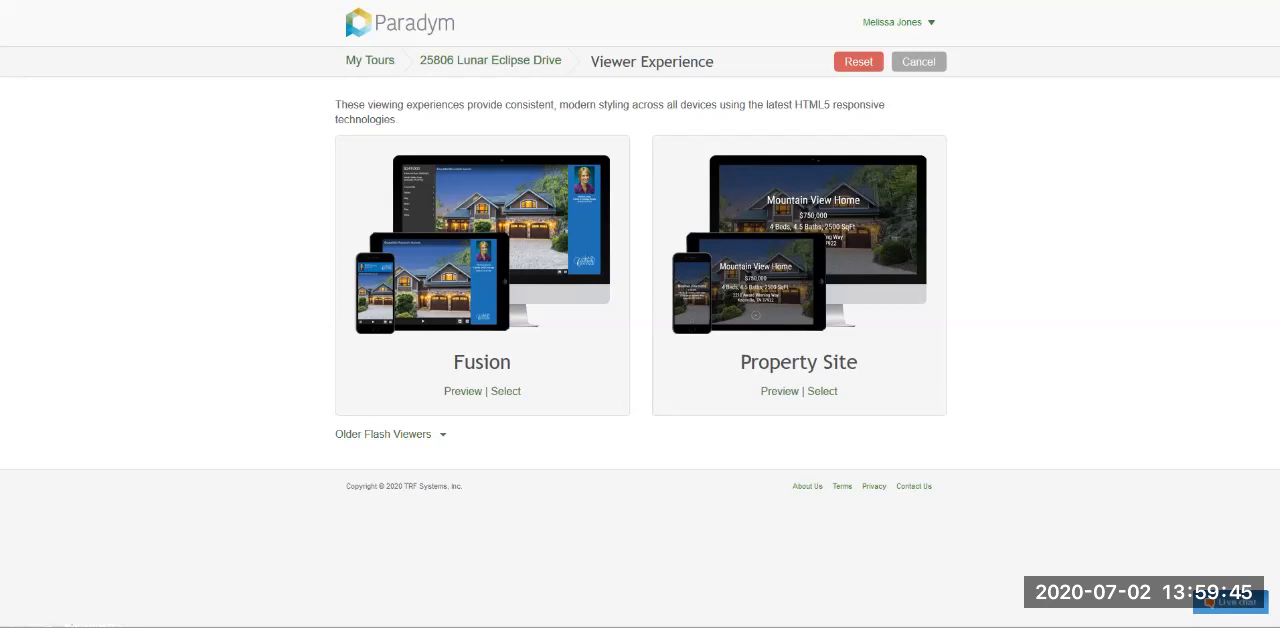
pyautogui.moveTo(454, 362); pyautogui.dragTo(511, 362)
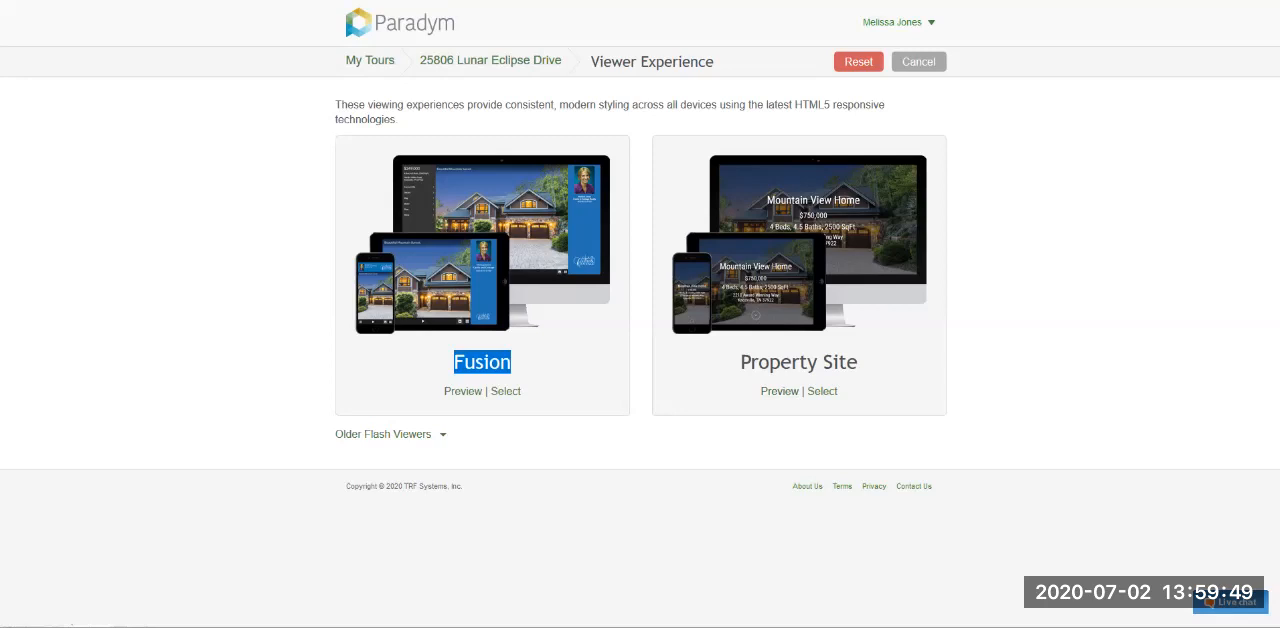
pyautogui.click(508, 363)
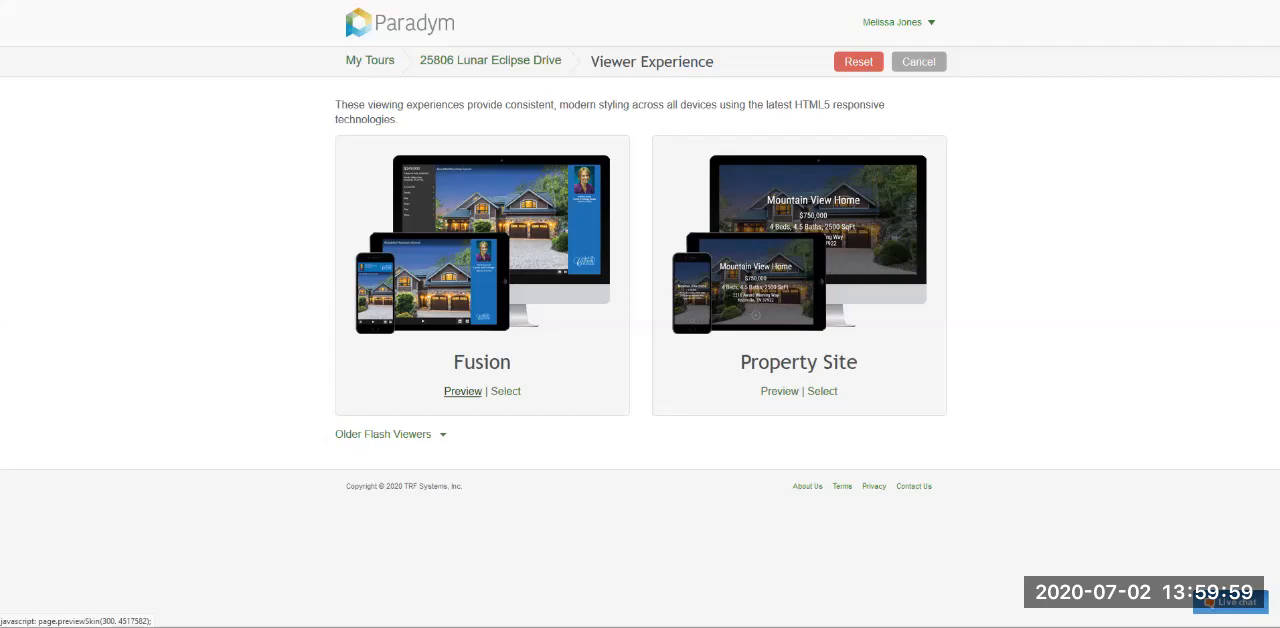
# - Preview the tour in the Fusion skin, bring its window fully into view, play the slideshow and pause it on The Drive
pyautogui.click(462, 391)
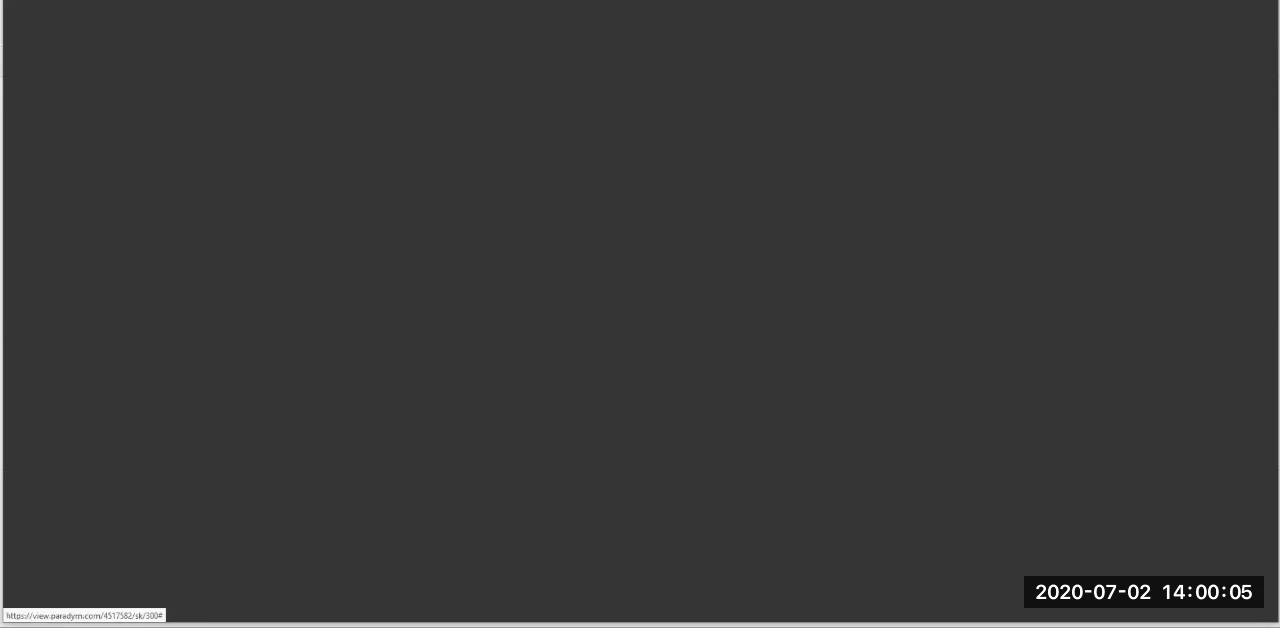
pyautogui.moveTo(3, 0); pyautogui.dragTo(228, 43)
pyautogui.moveTo(520, 48); pyautogui.dragTo(447, 18)
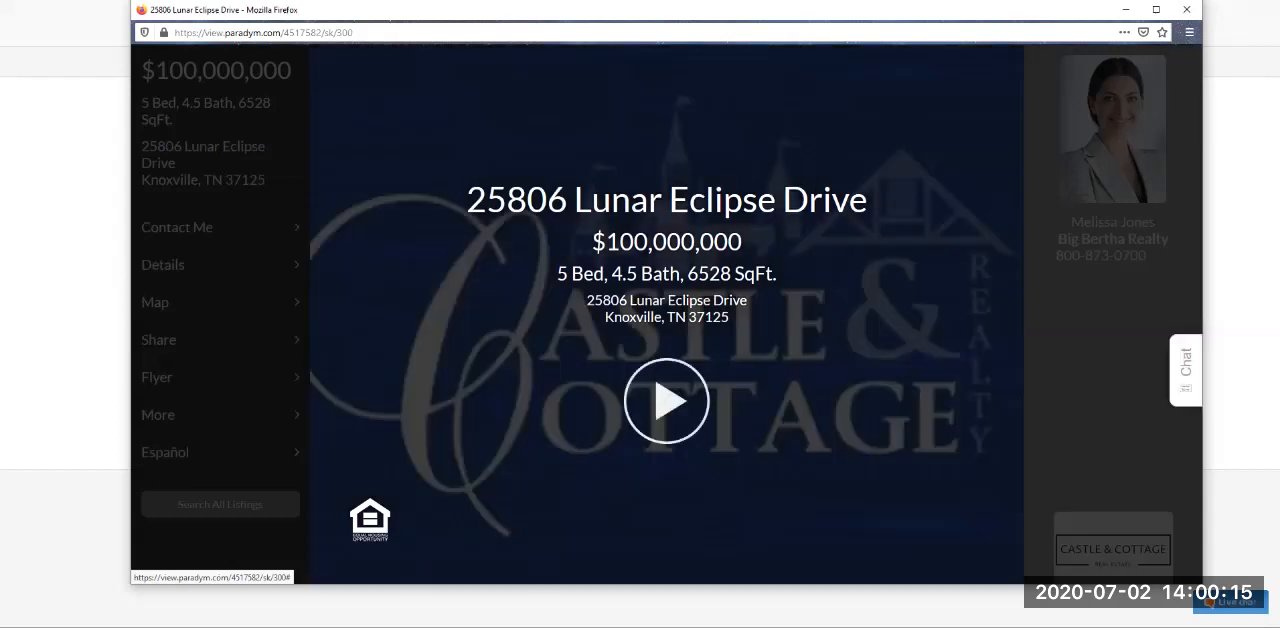
pyautogui.click(667, 401)
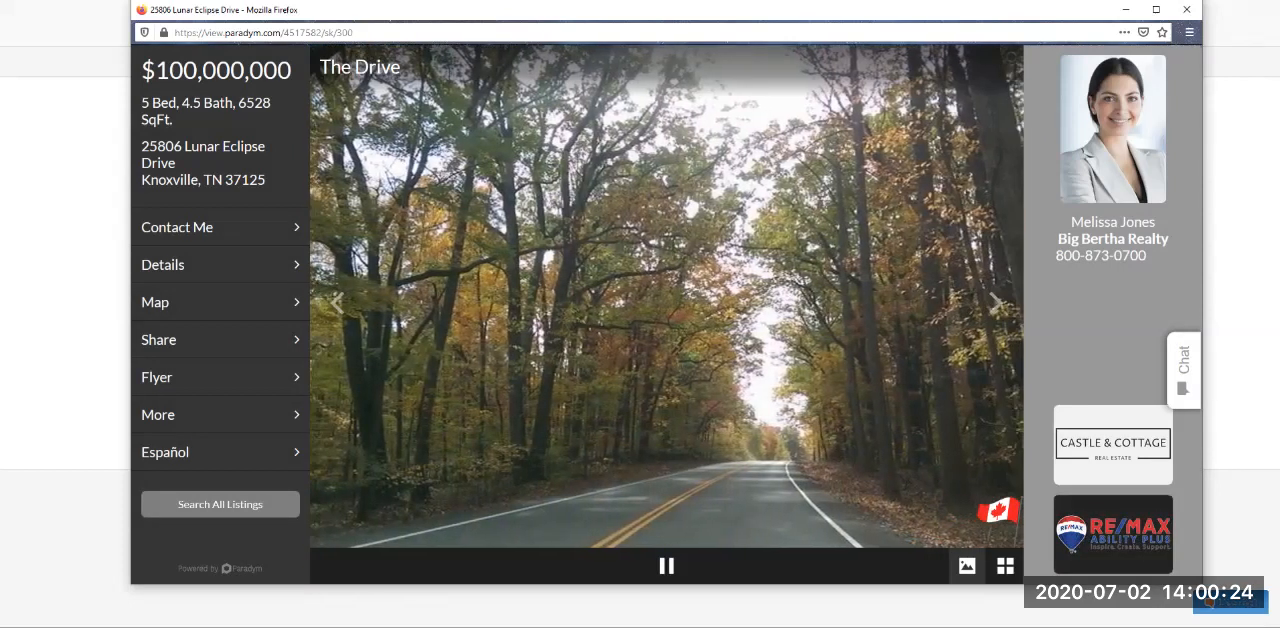
pyautogui.click(666, 566)
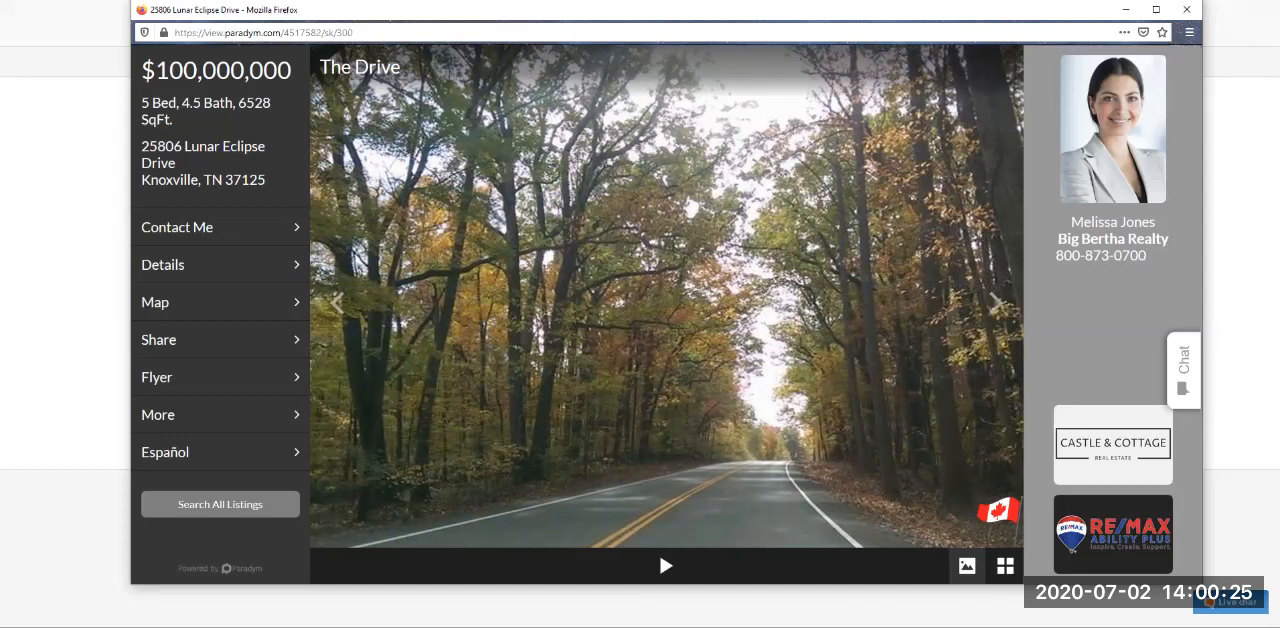
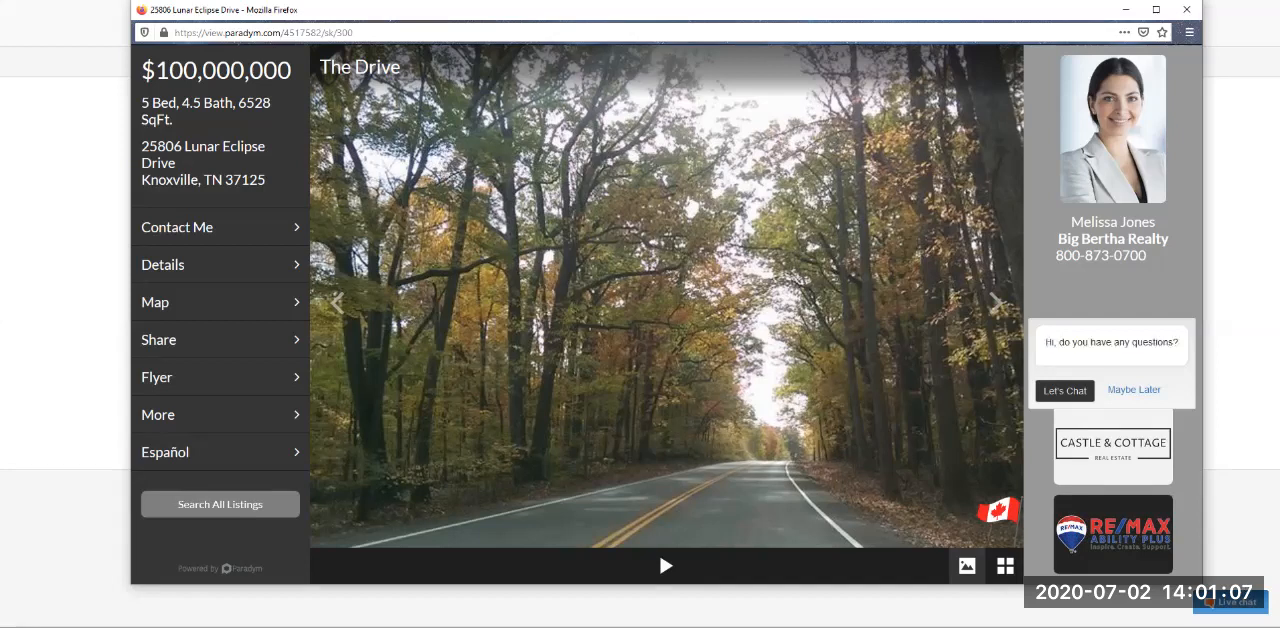
# - Examine the visitor chat form in the Fusion preview and collapse it without starting a chat
pyautogui.click(1065, 391)
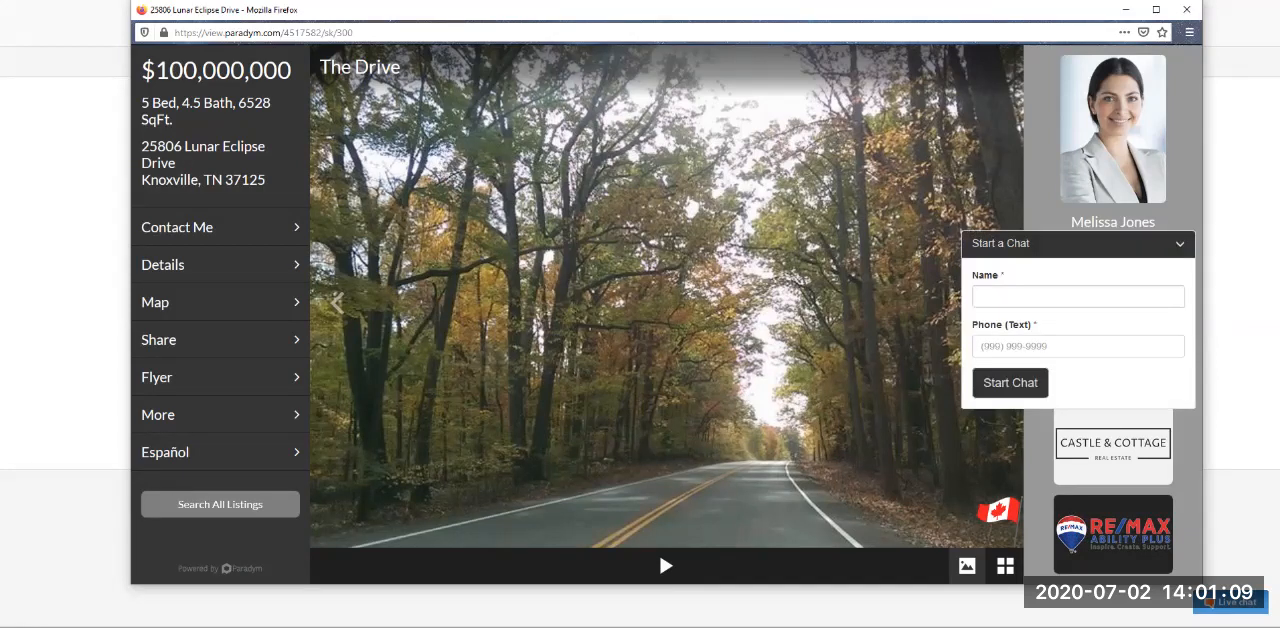
pyautogui.click(1018, 297)
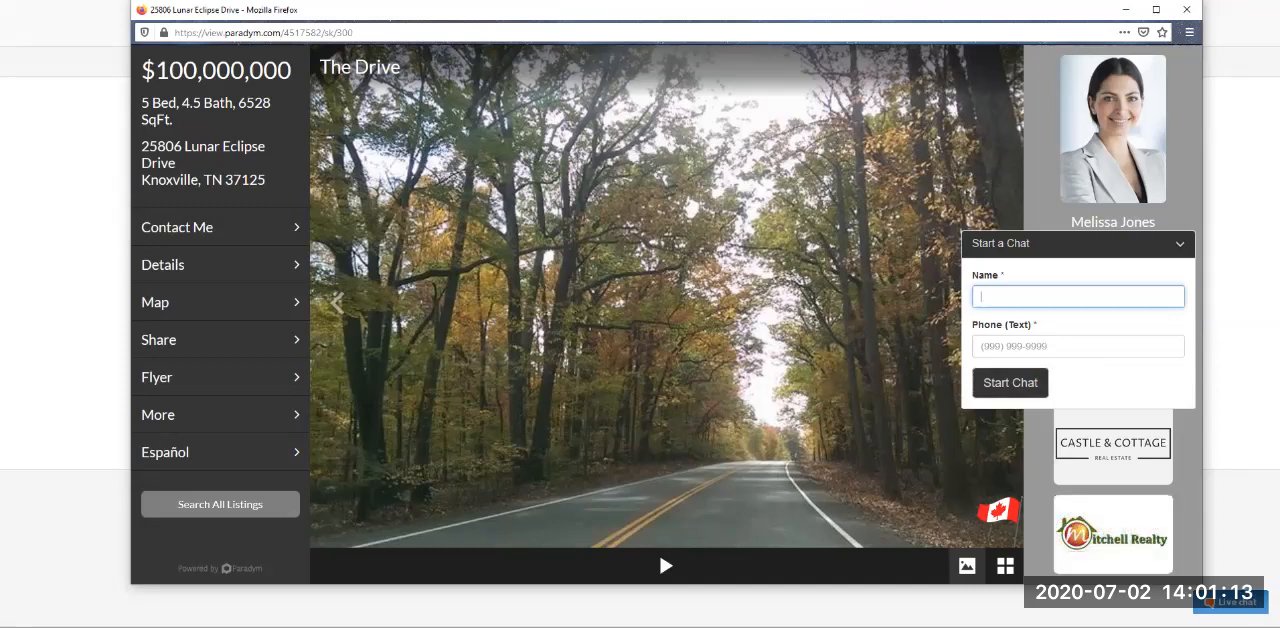
pyautogui.click(1180, 244)
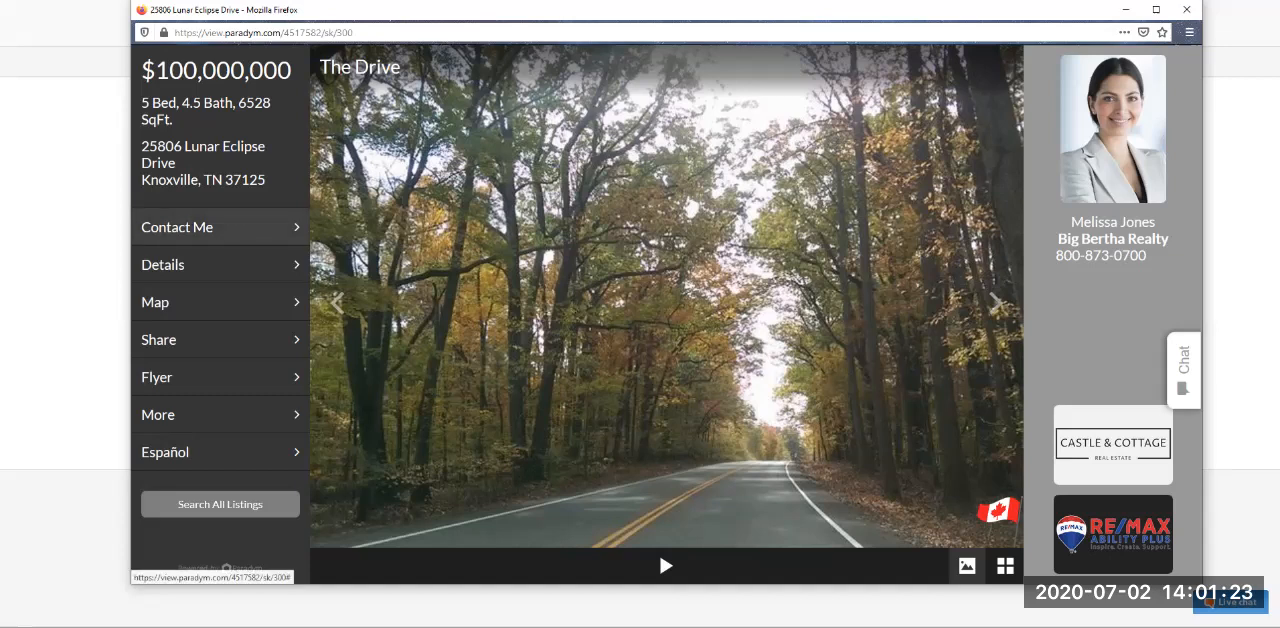
# - Review the Fusion viewer's Contact Me, Details, Map, Share and More pages, plus its Spanish version, and return to English
pyautogui.click(200, 227)
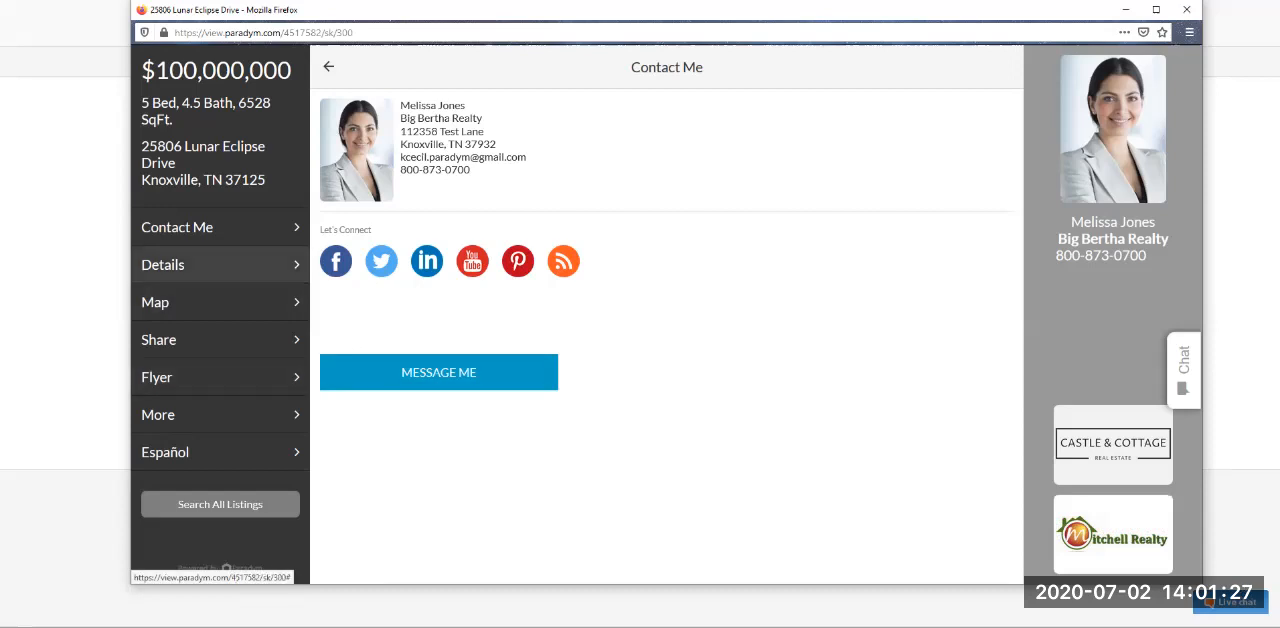
pyautogui.click(200, 264)
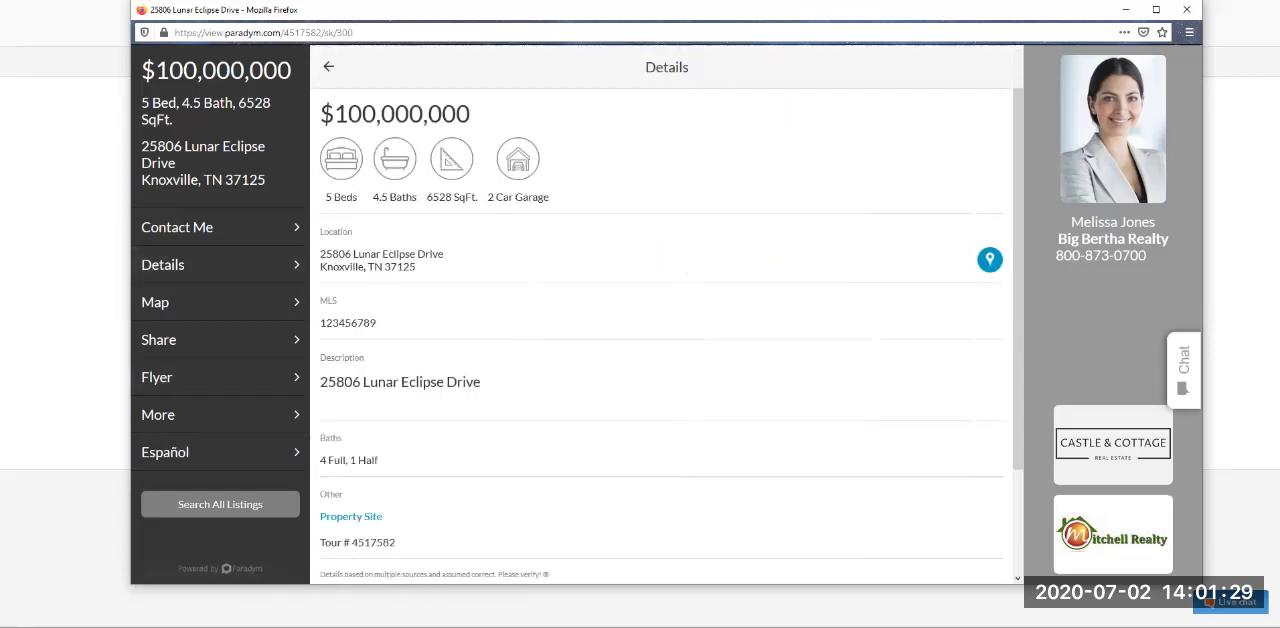
pyautogui.scroll(-2, 667, 336)
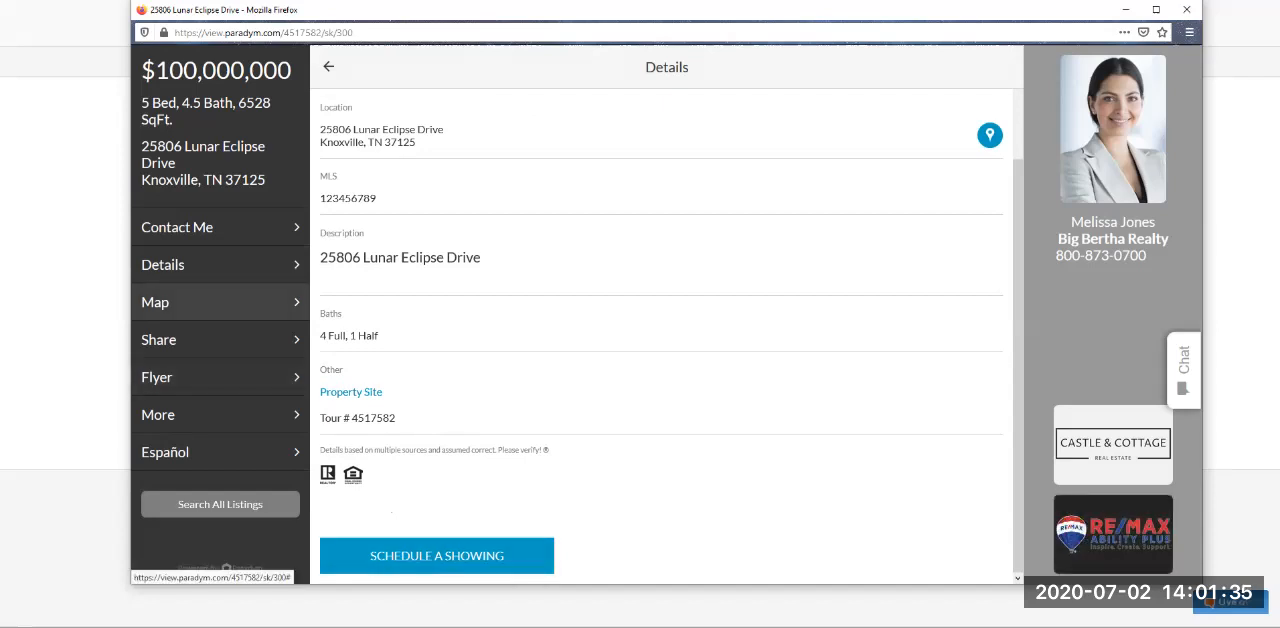
pyautogui.click(220, 302)
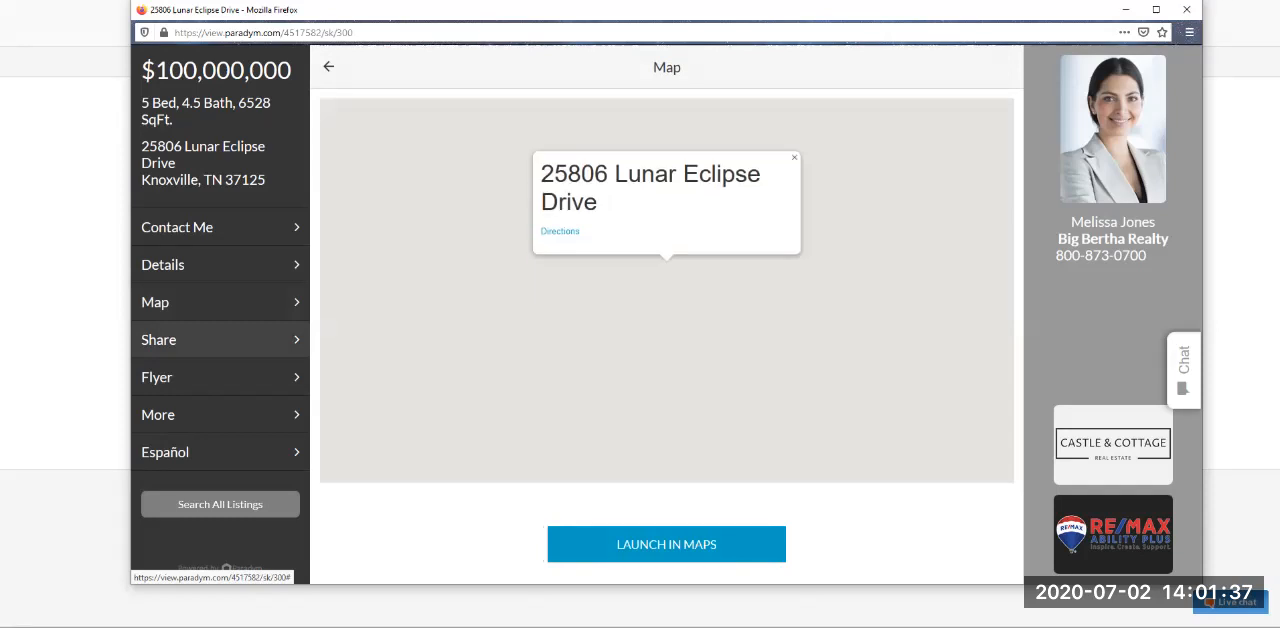
pyautogui.click(220, 339)
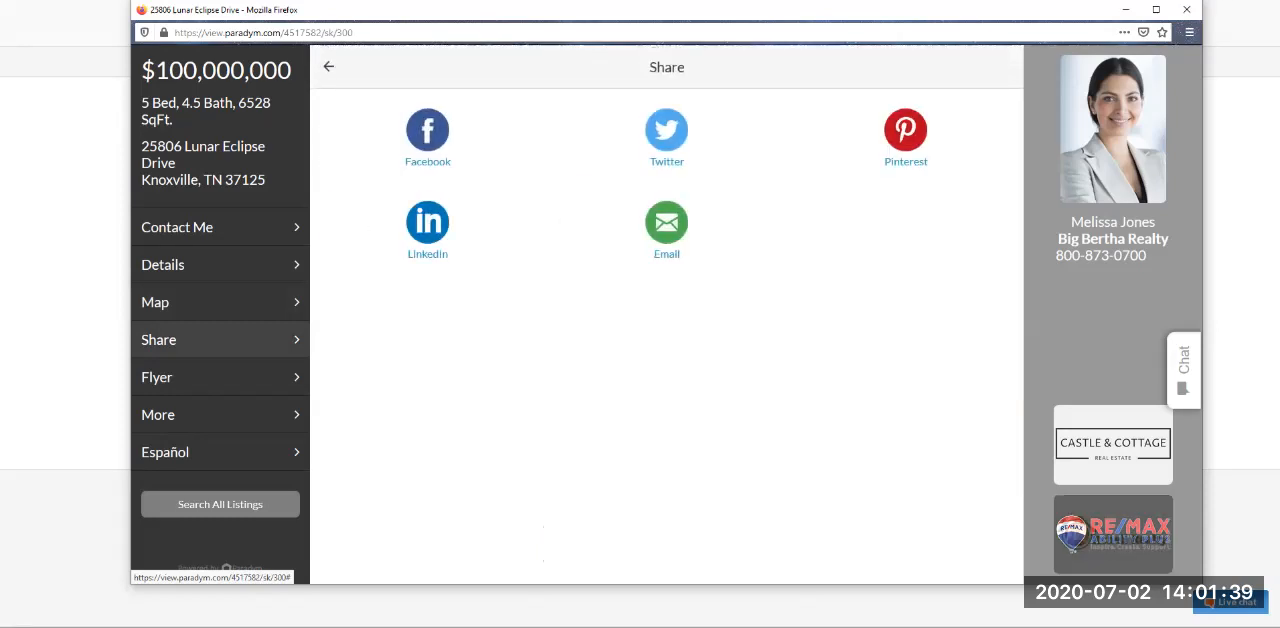
pyautogui.click(220, 414)
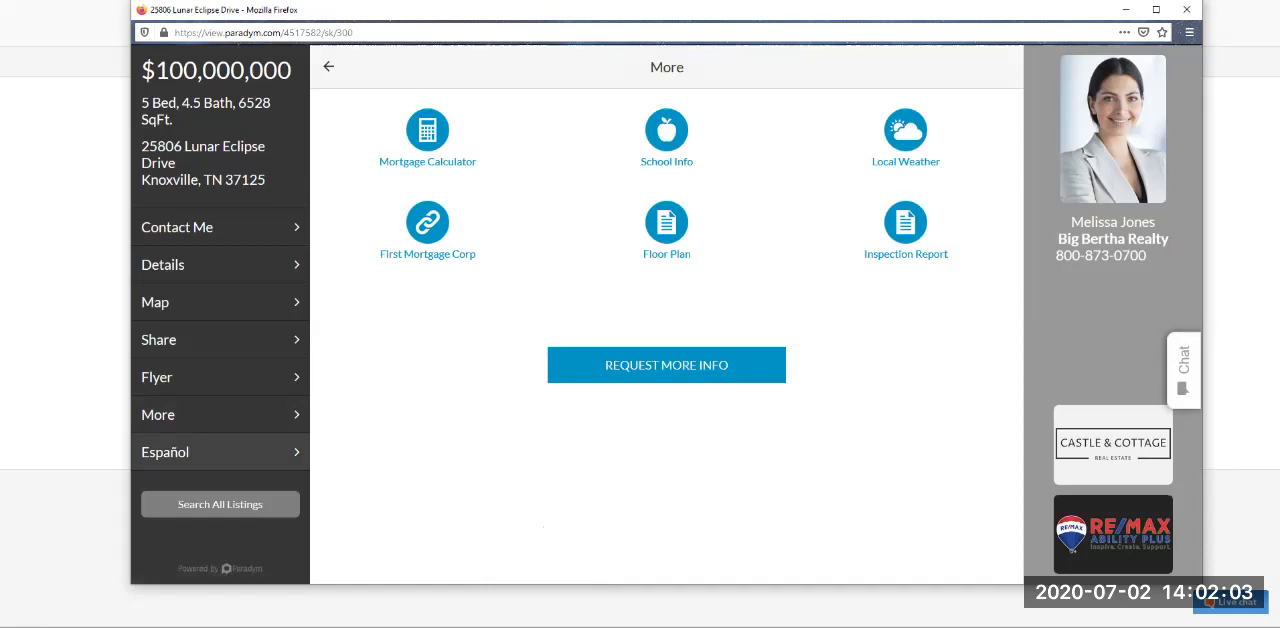
pyautogui.click(200, 452)
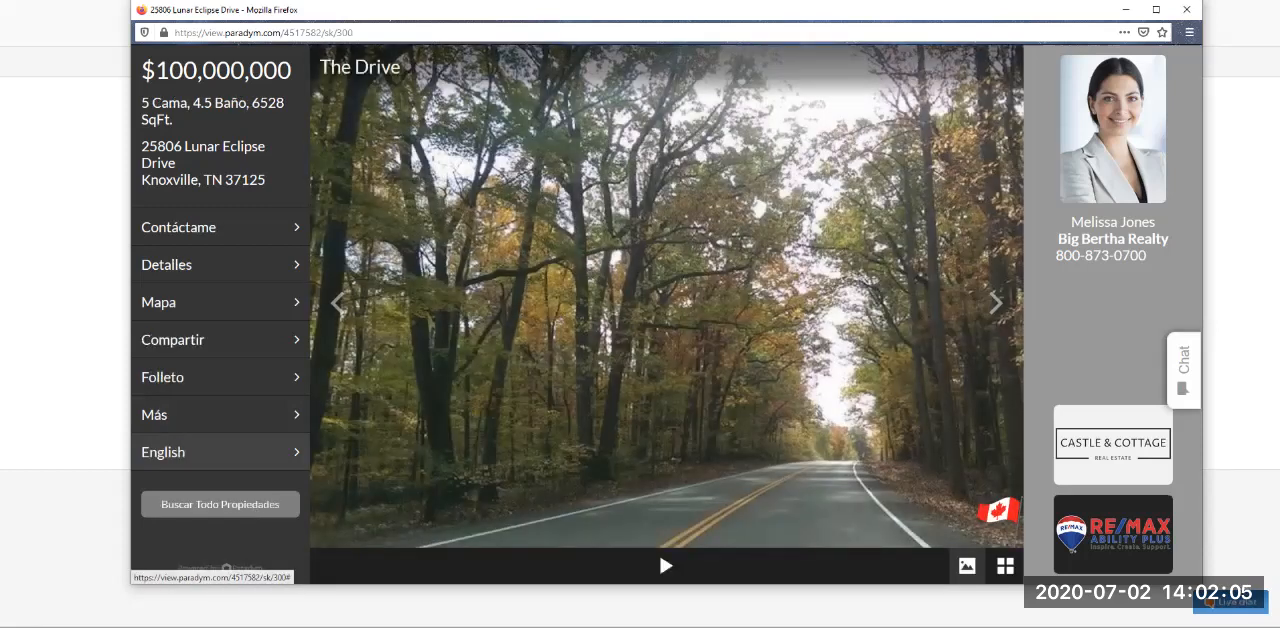
pyautogui.click(200, 452)
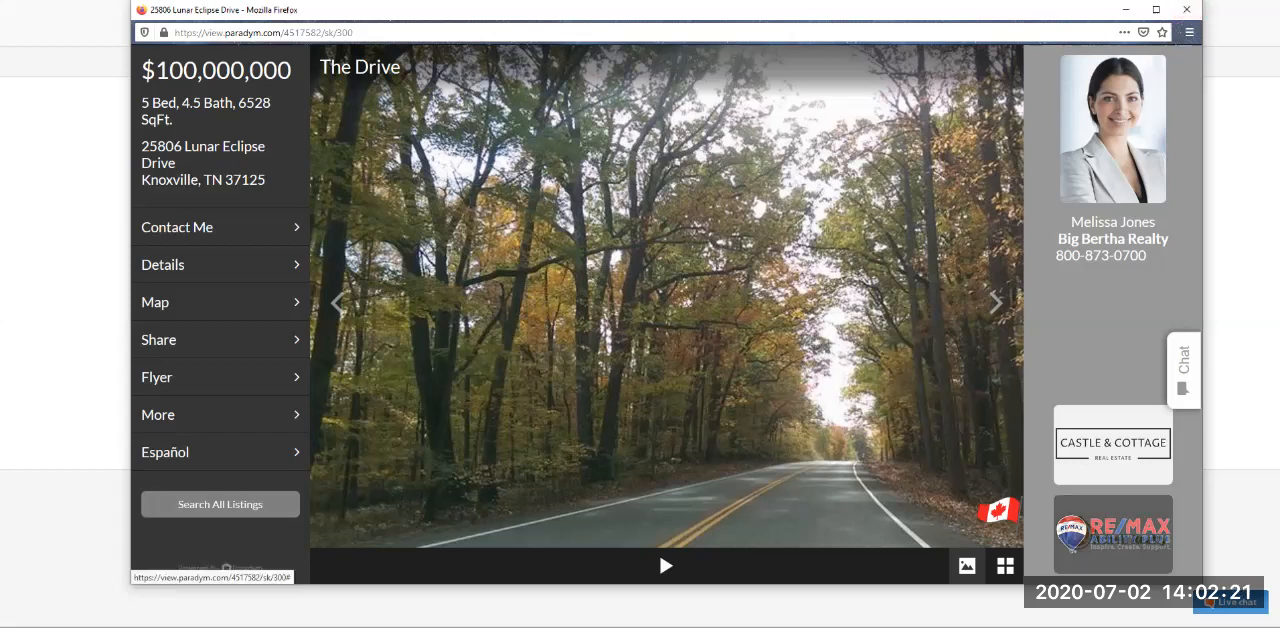
# - Browse all the tour's photos as a thumbnail grid and close the Fusion preview
pyautogui.click(1005, 566)
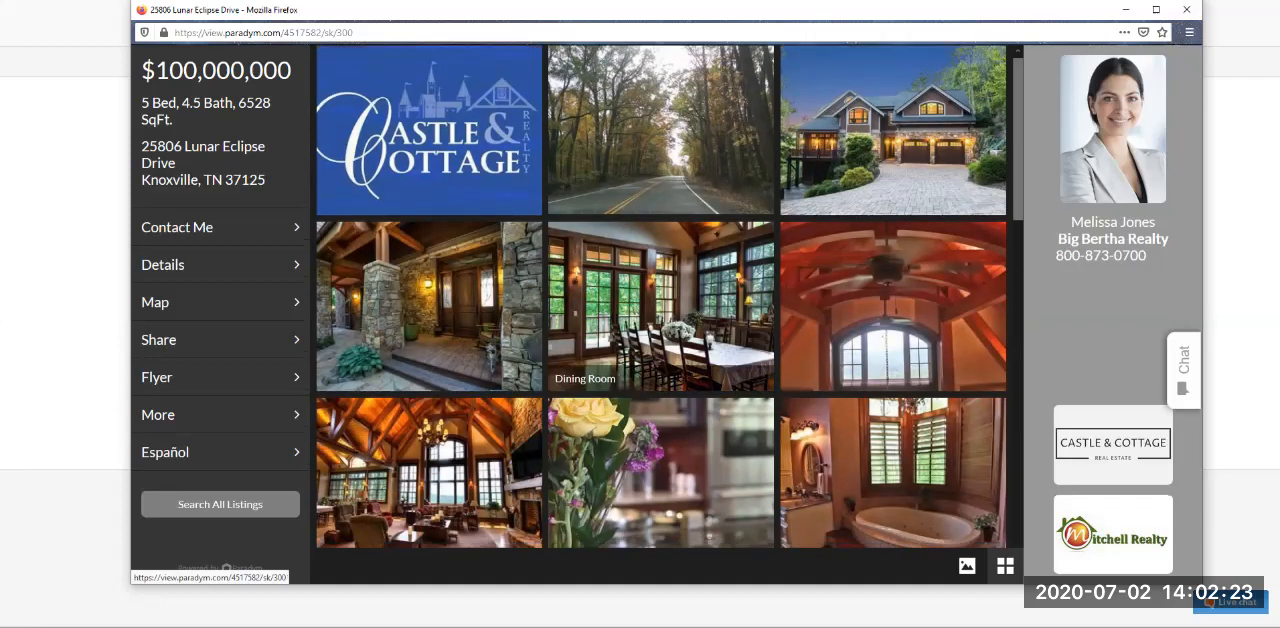
pyautogui.scroll(-4, 660, 320)
pyautogui.scroll(-8, 660, 280)
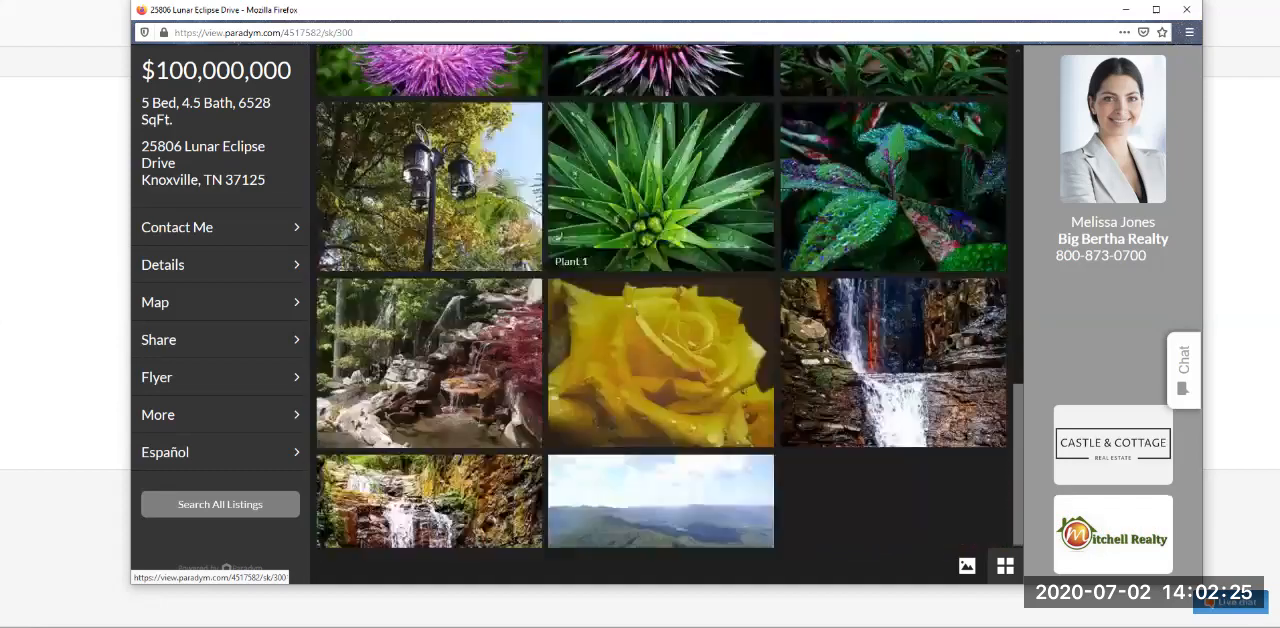
pyautogui.scroll(12, 660, 300)
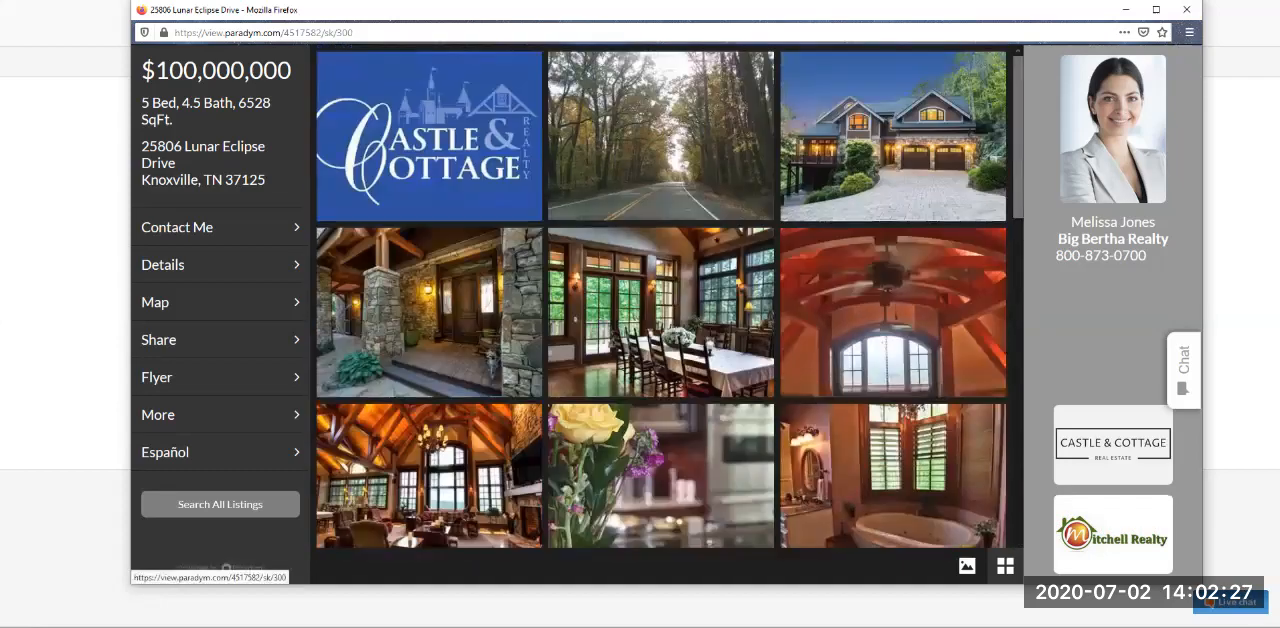
pyautogui.click(1187, 9)
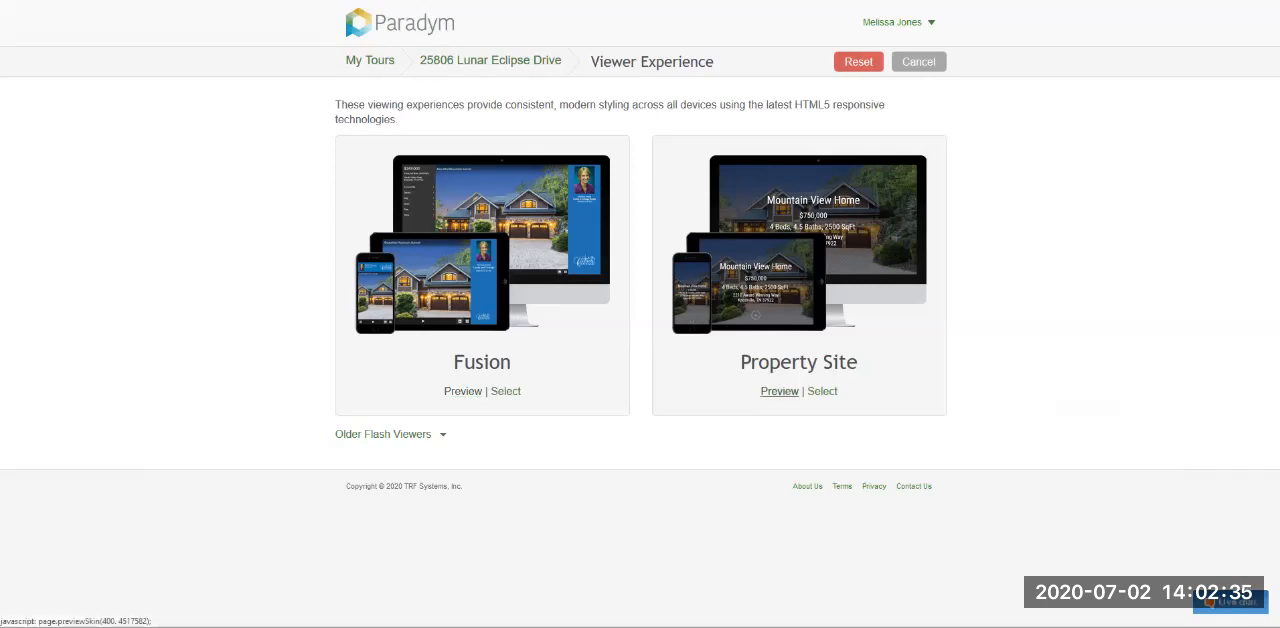
# - Preview the tour in the Property Site skin and bring its window fully into view
pyautogui.click(779, 391)
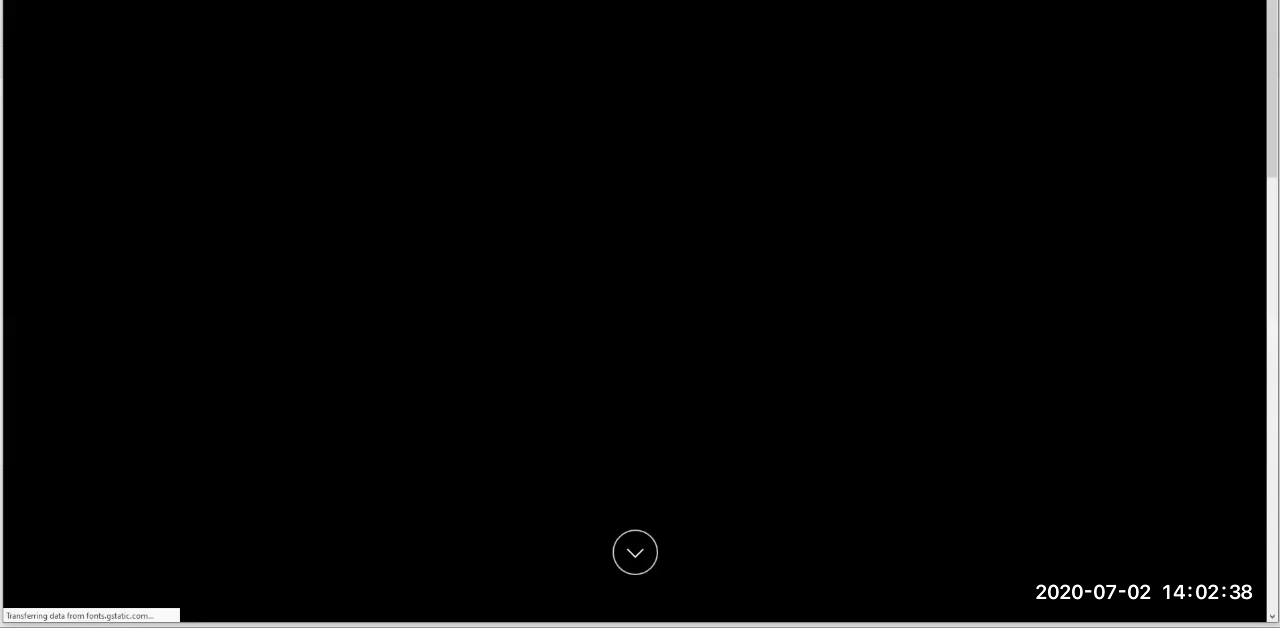
pyautogui.moveTo(3, 1); pyautogui.dragTo(186, 2)
pyautogui.moveTo(607, 20); pyautogui.dragTo(556, 5)
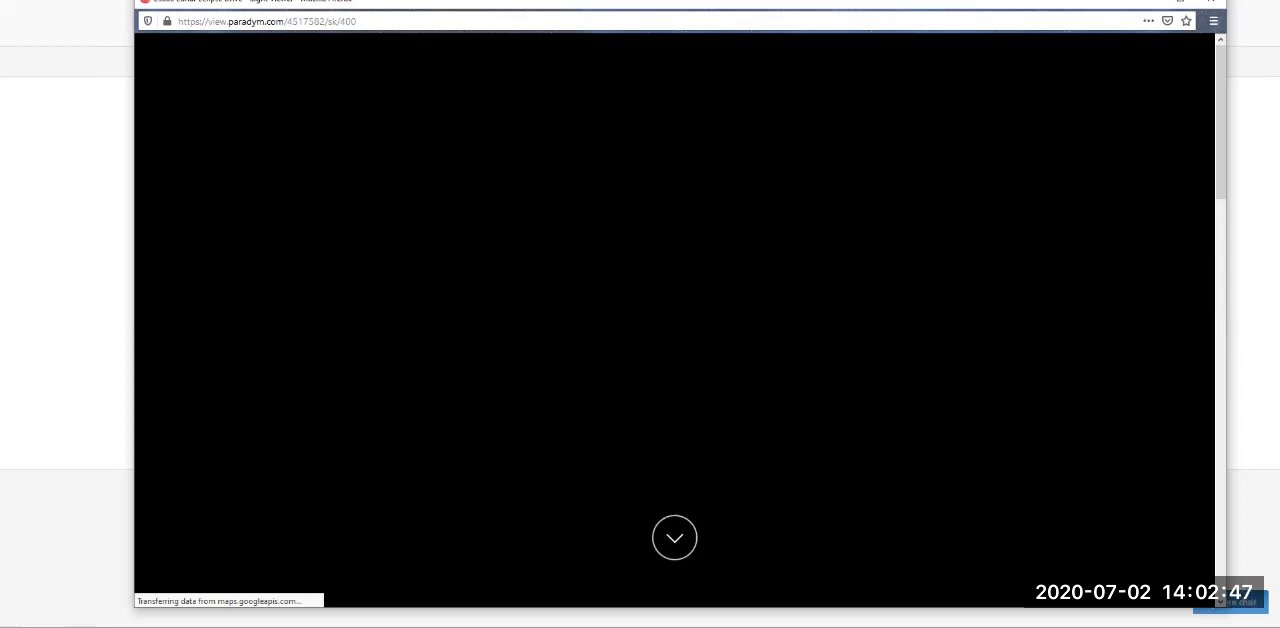
pyautogui.moveTo(921, 3); pyautogui.dragTo(925, 24)
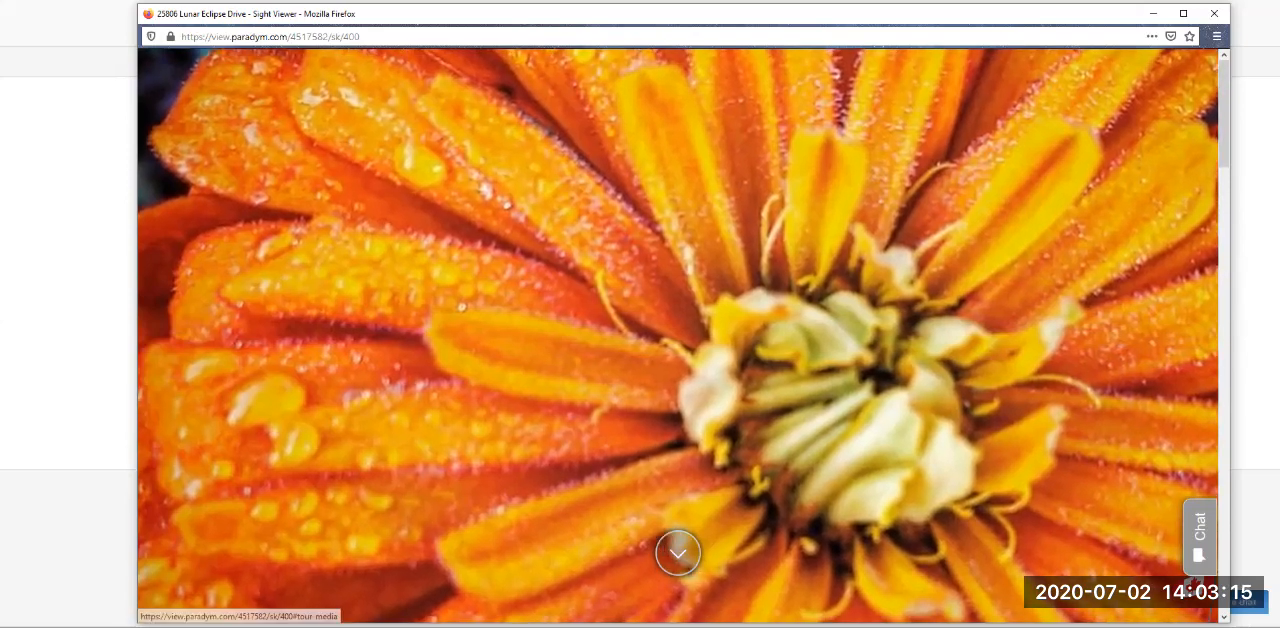
# - Review the property site's gallery, details, map, sharing, listing search and agent contact sections down to the end of the page
pyautogui.click(678, 553)
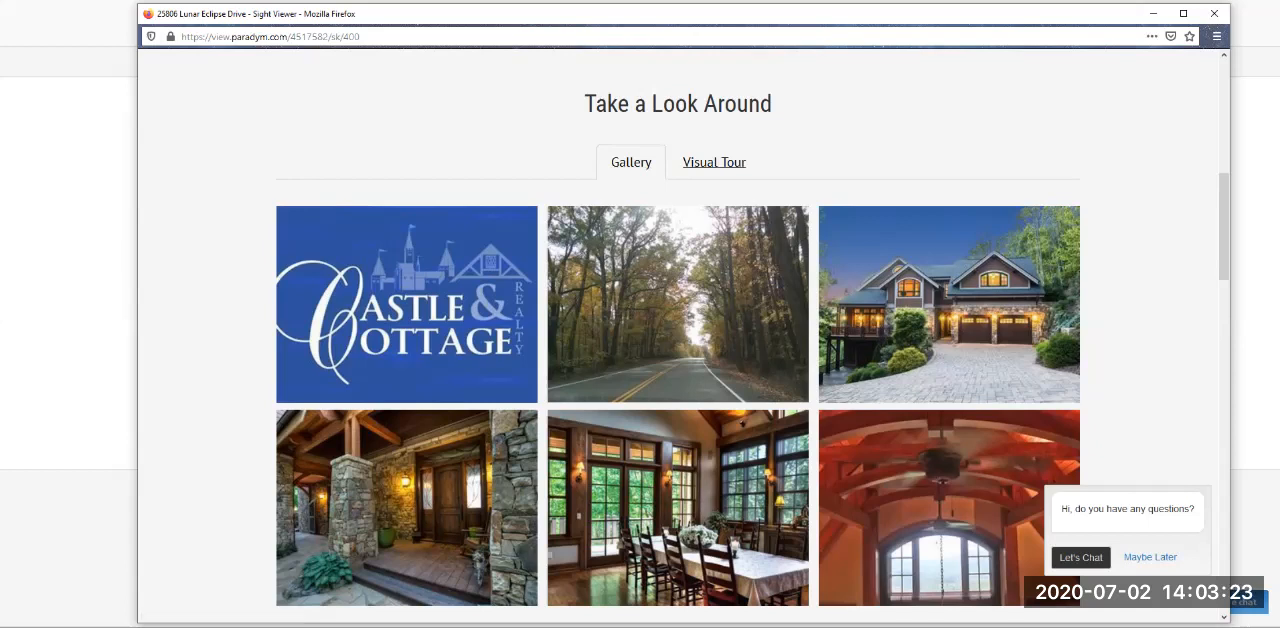
pyautogui.scroll(-3, 680, 300)
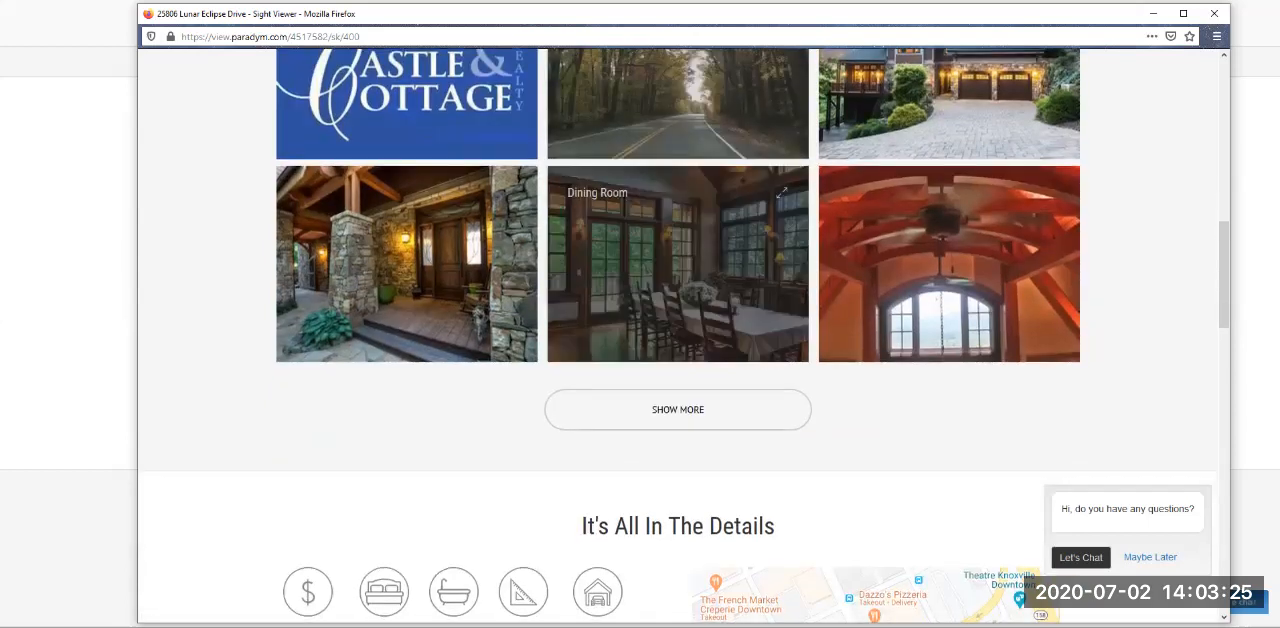
pyautogui.scroll(-3, 680, 300)
pyautogui.scroll(-1, 680, 300)
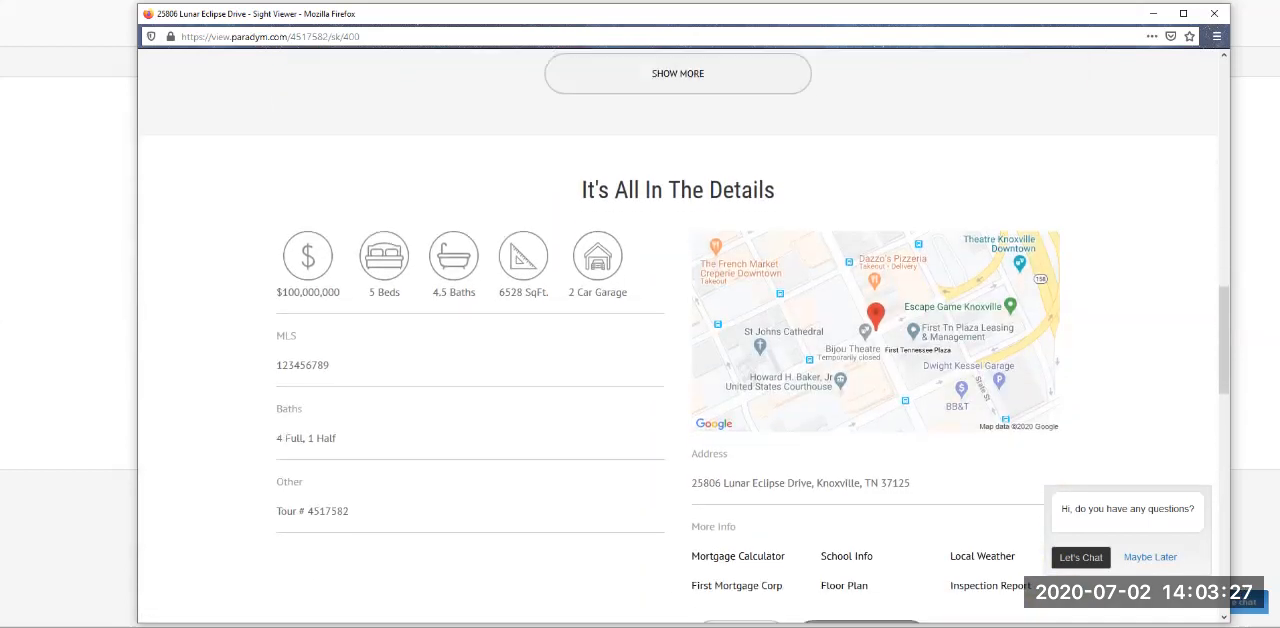
pyautogui.tripleClick(678, 167)
pyautogui.click(678, 167)
pyautogui.scroll(-3, 680, 336)
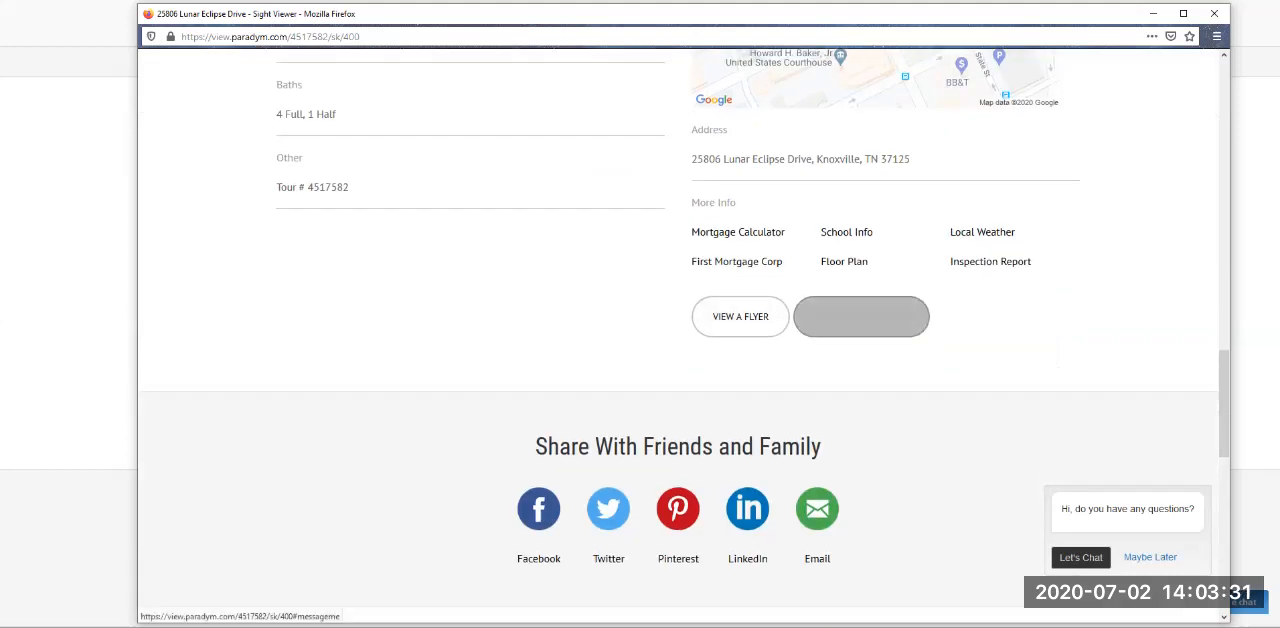
pyautogui.scroll(-5, 680, 350)
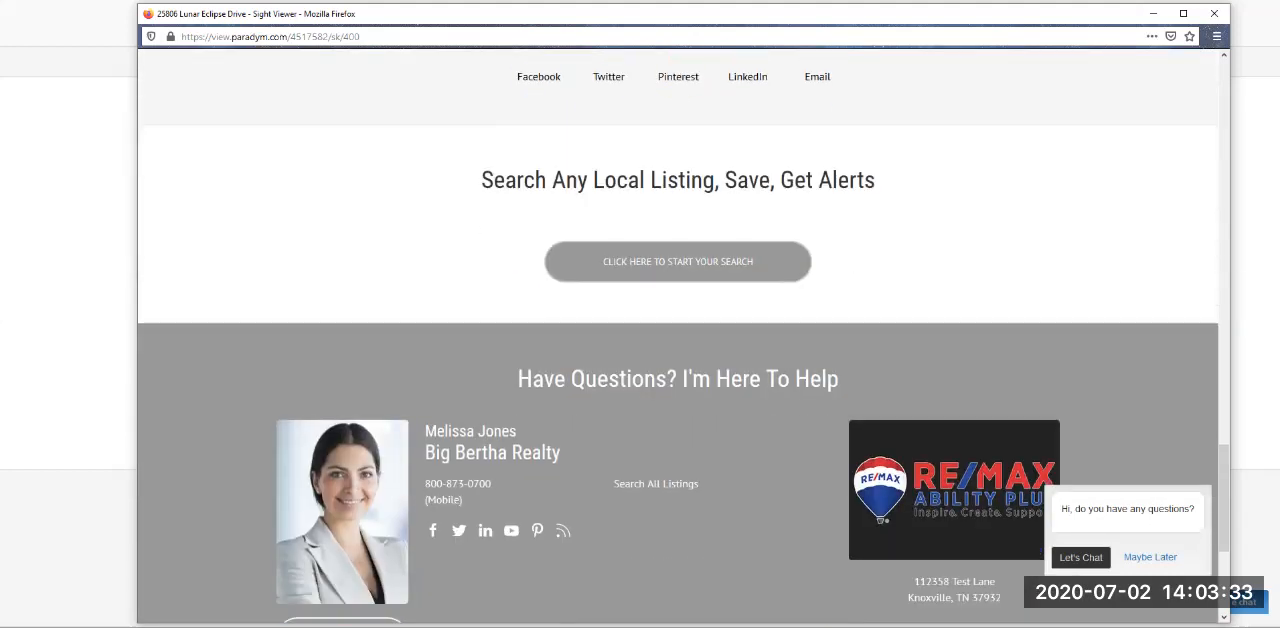
pyautogui.scroll(-1, 680, 336)
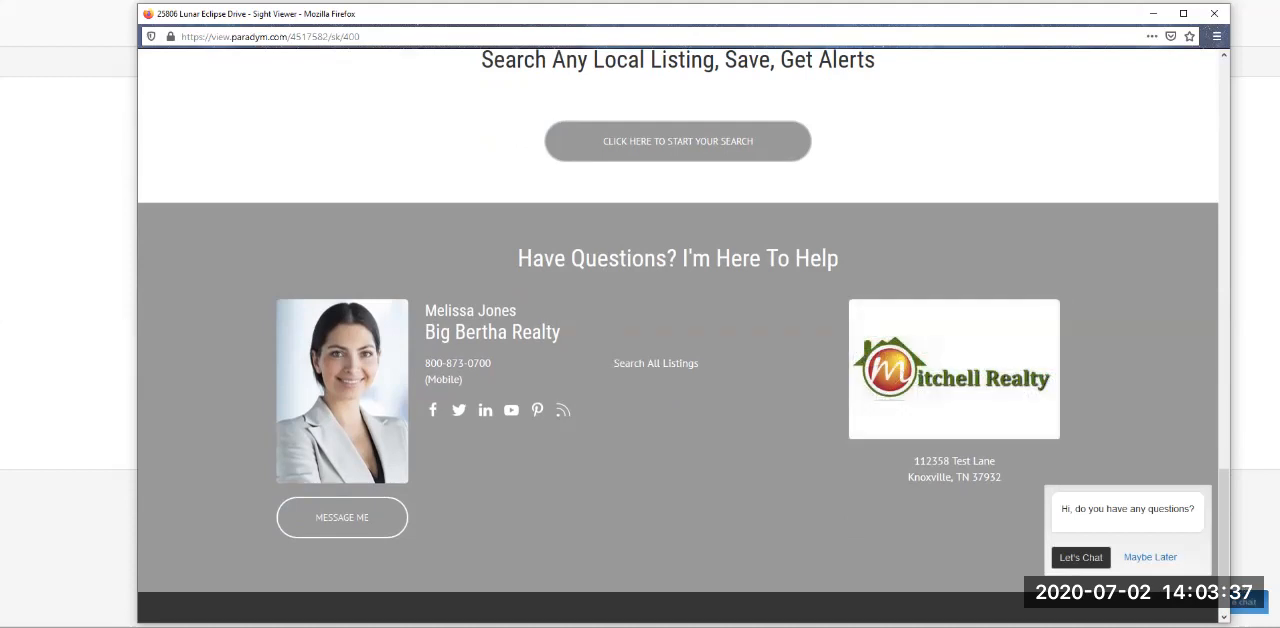
# - Dismiss the chat invitation, return to the property site's opening image and close the preview
pyautogui.click(1150, 557)
pyautogui.scroll(1, 1150, 557)
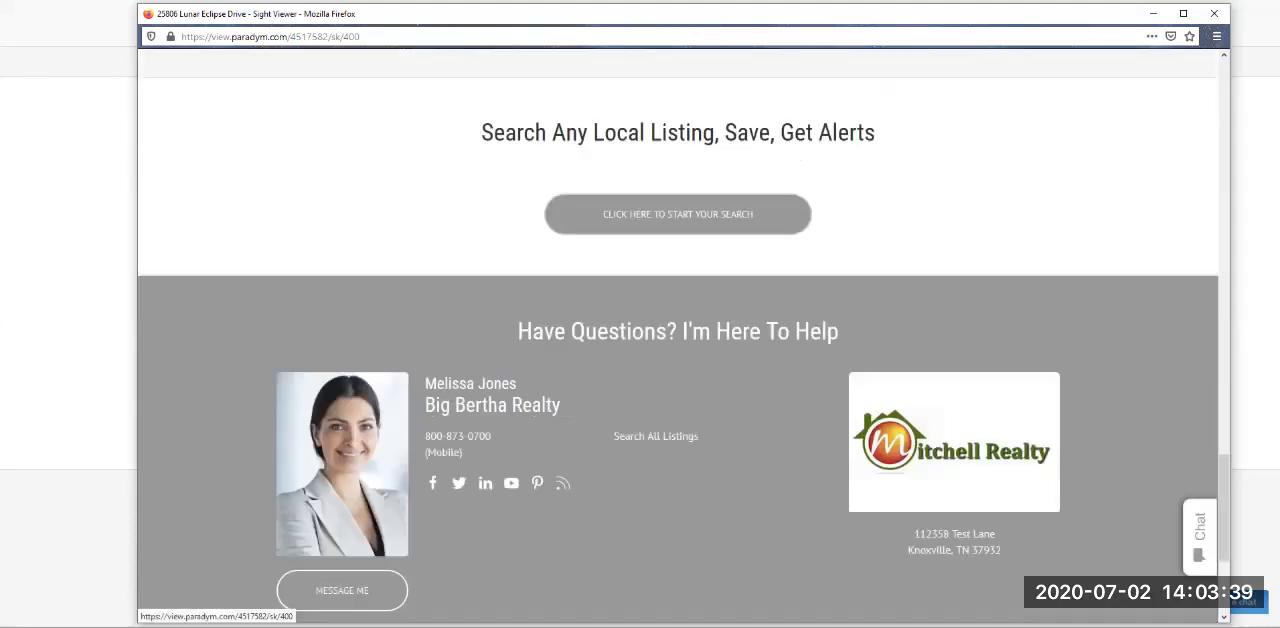
pyautogui.scroll(15, 678, 336)
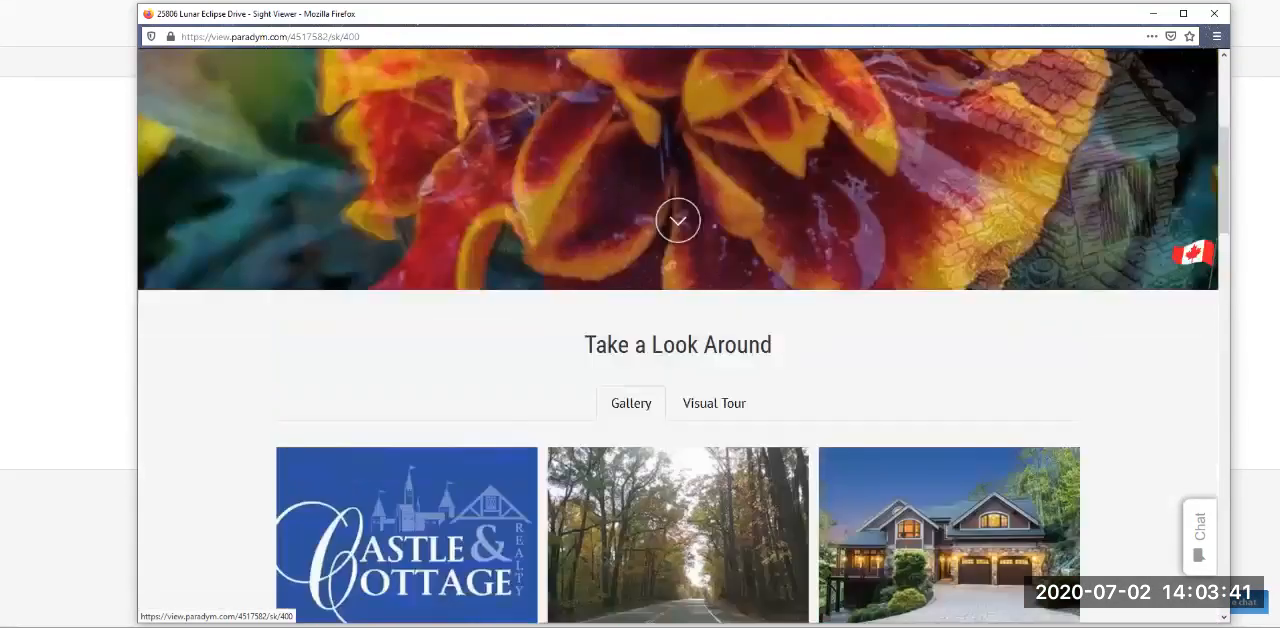
pyautogui.scroll(4, 678, 336)
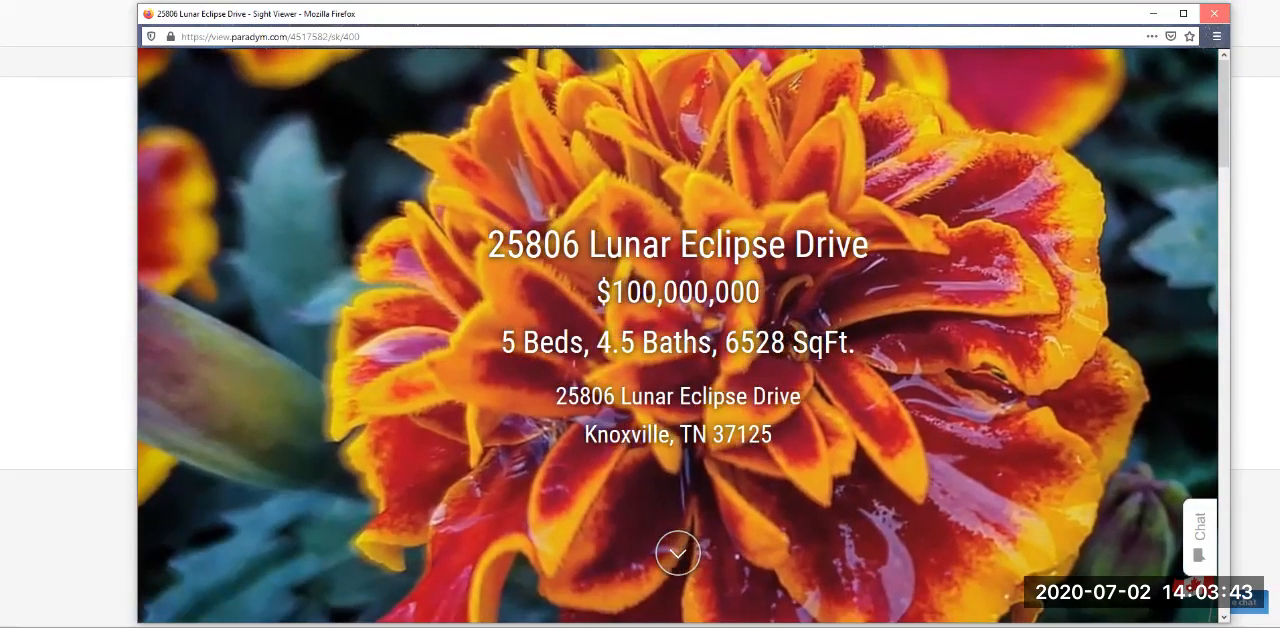
pyautogui.click(1214, 14)
pyautogui.click(490, 60)
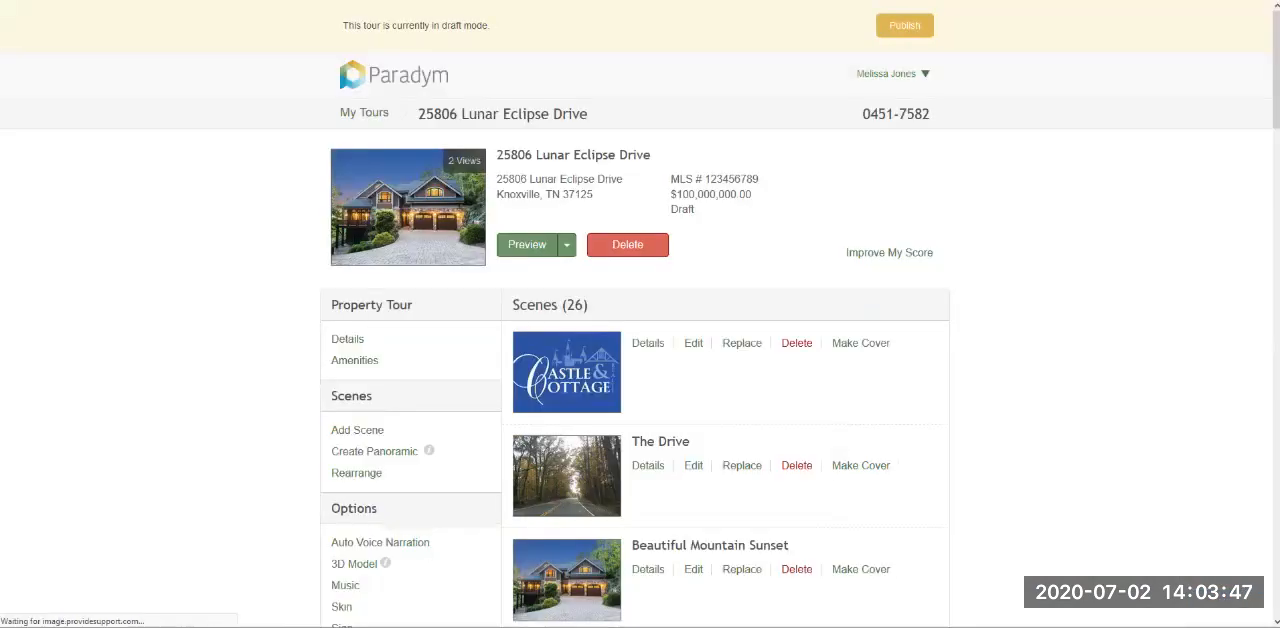
pyautogui.scroll(-4, 634, 360)
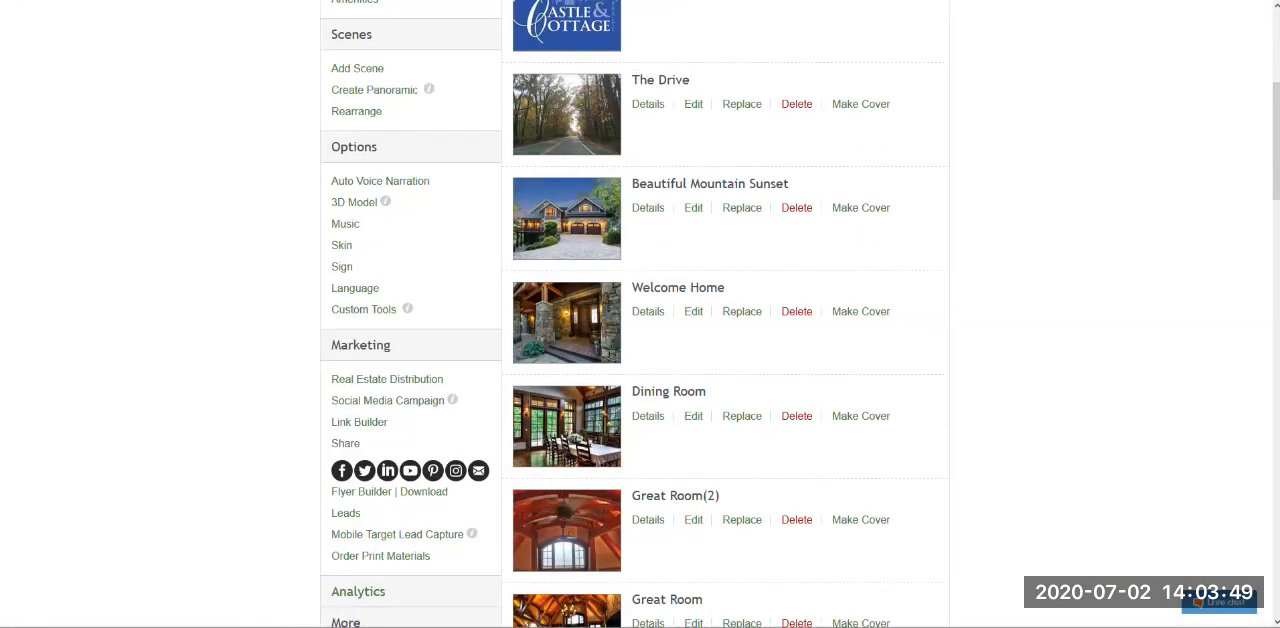
pyautogui.moveTo(341, 245)
pyautogui.moveTo(341, 267)
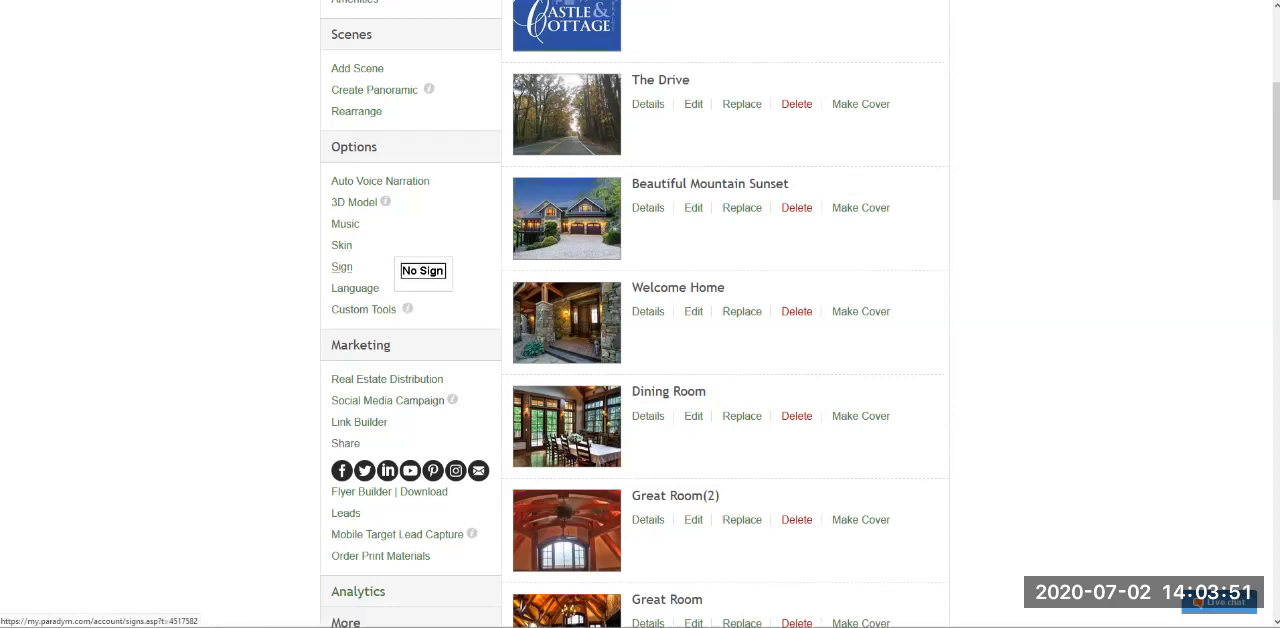
pyautogui.click(341, 267)
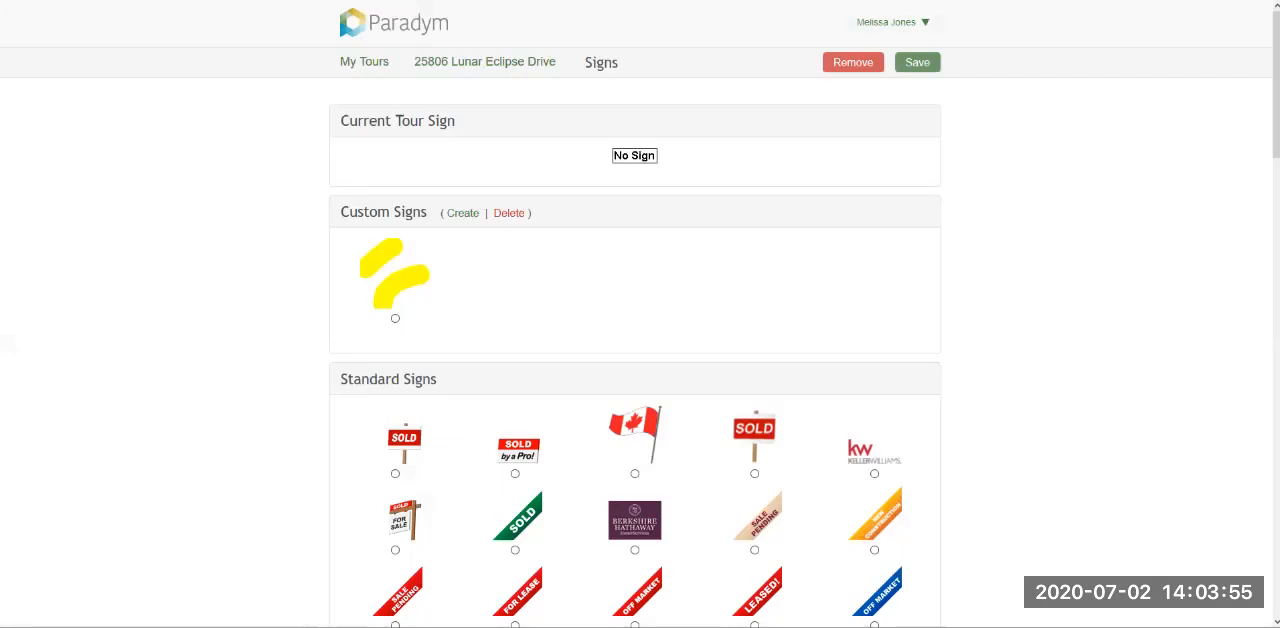
# - Try the Just Listed and Water View signs from the standard signs
pyautogui.scroll(-4, 860, 326)
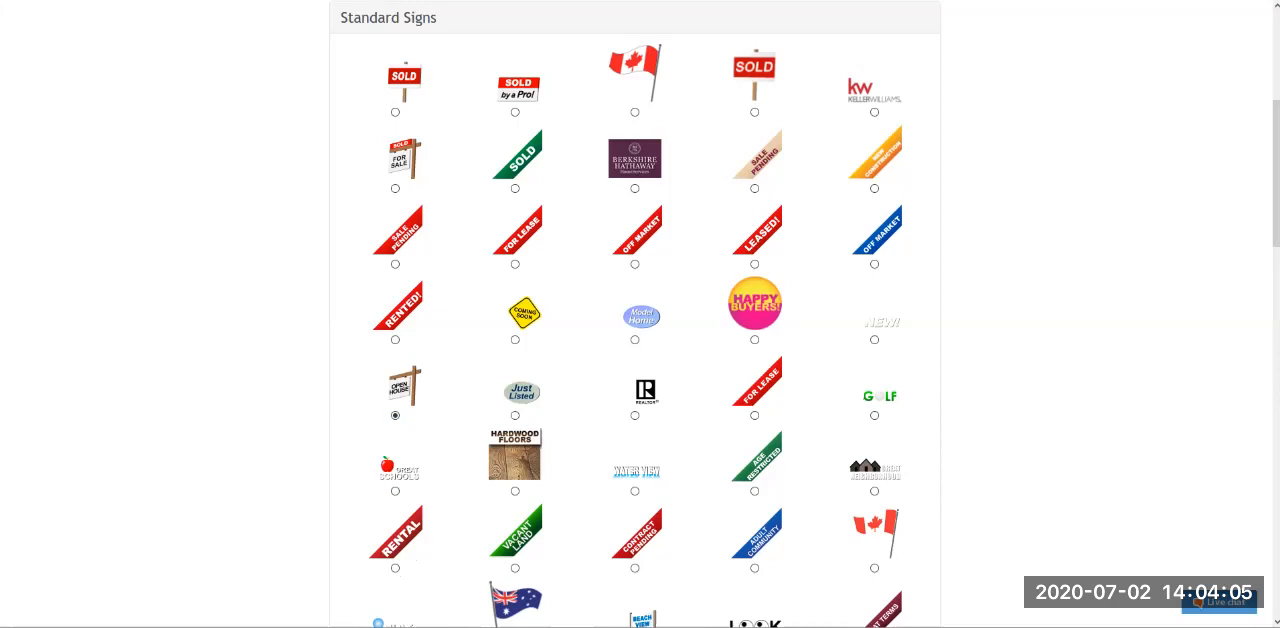
pyautogui.click(515, 415)
pyautogui.scroll(-3, 515, 415)
pyautogui.click(635, 190)
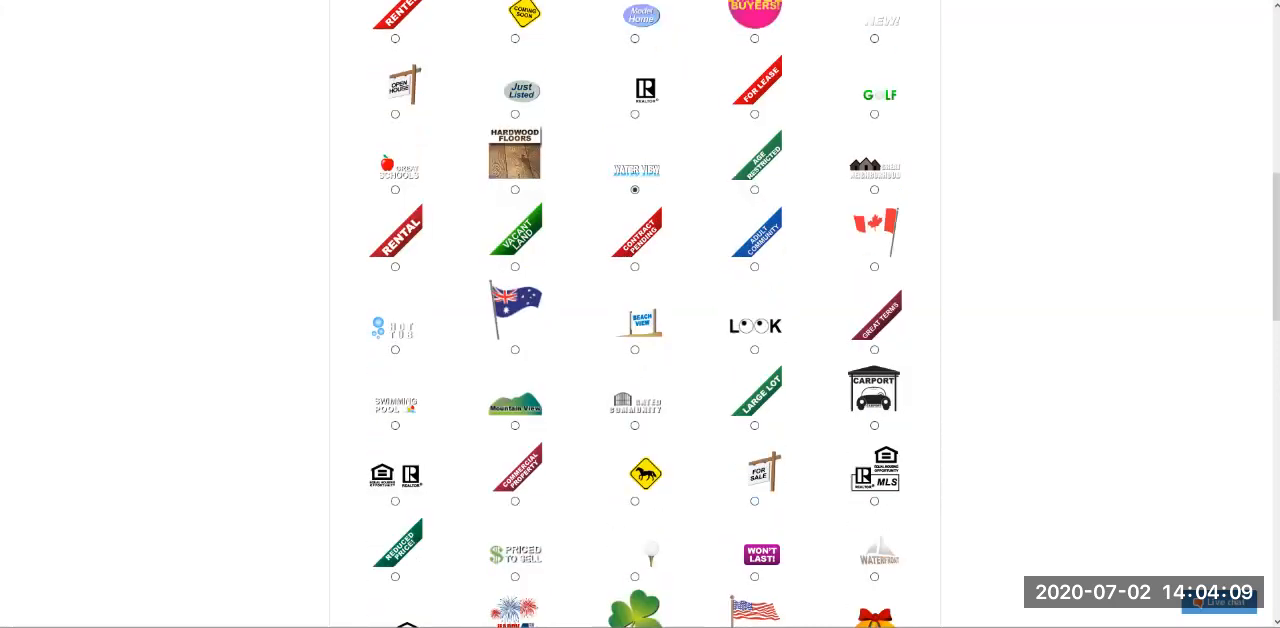
# - Look through the remaining standard signs to the end of the list, then return to the first rows
pyautogui.scroll(-3, 635, 314)
pyautogui.scroll(-2, 635, 314)
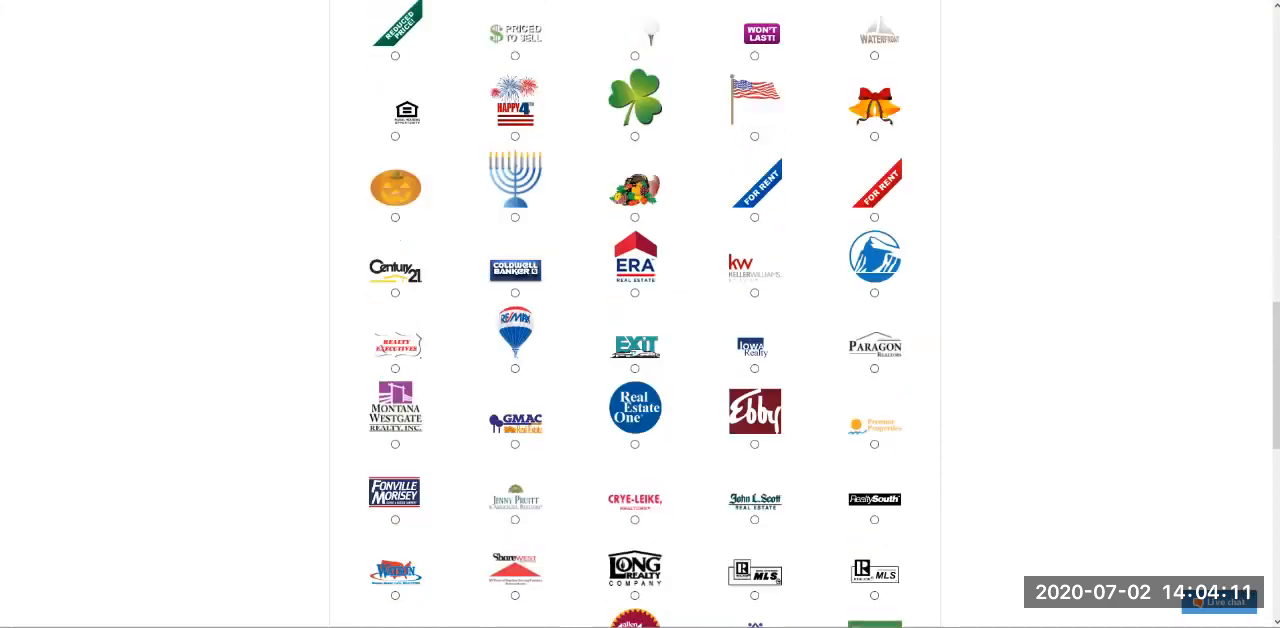
pyautogui.scroll(-3, 635, 314)
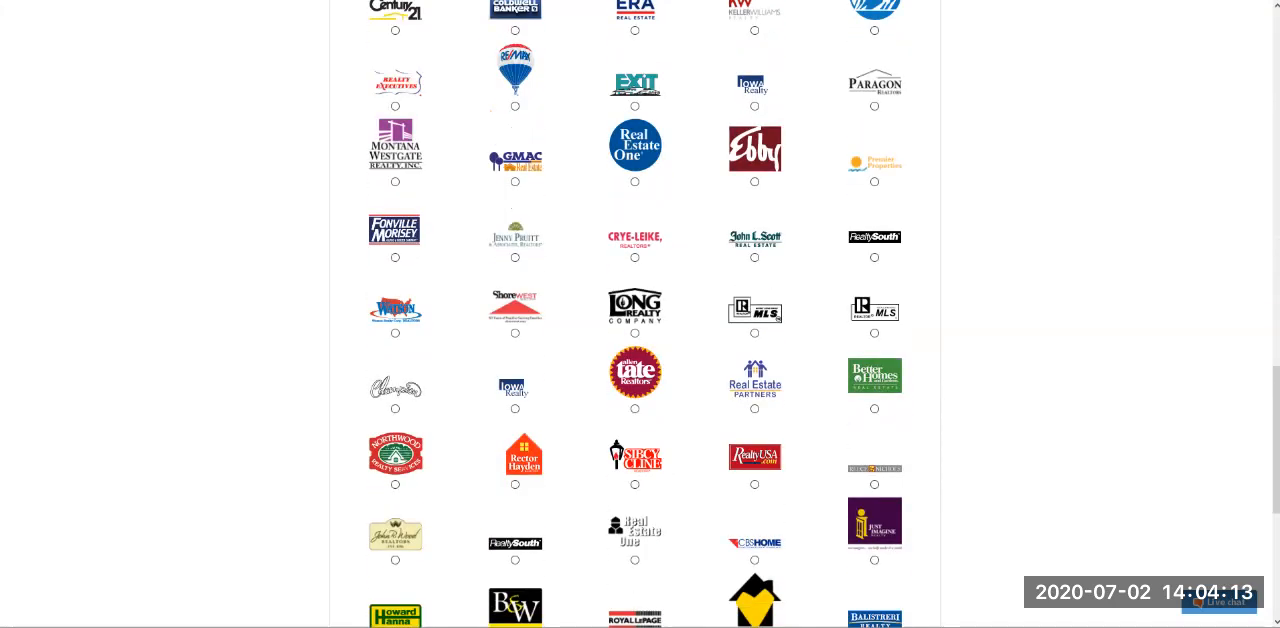
pyautogui.scroll(-5, 635, 314)
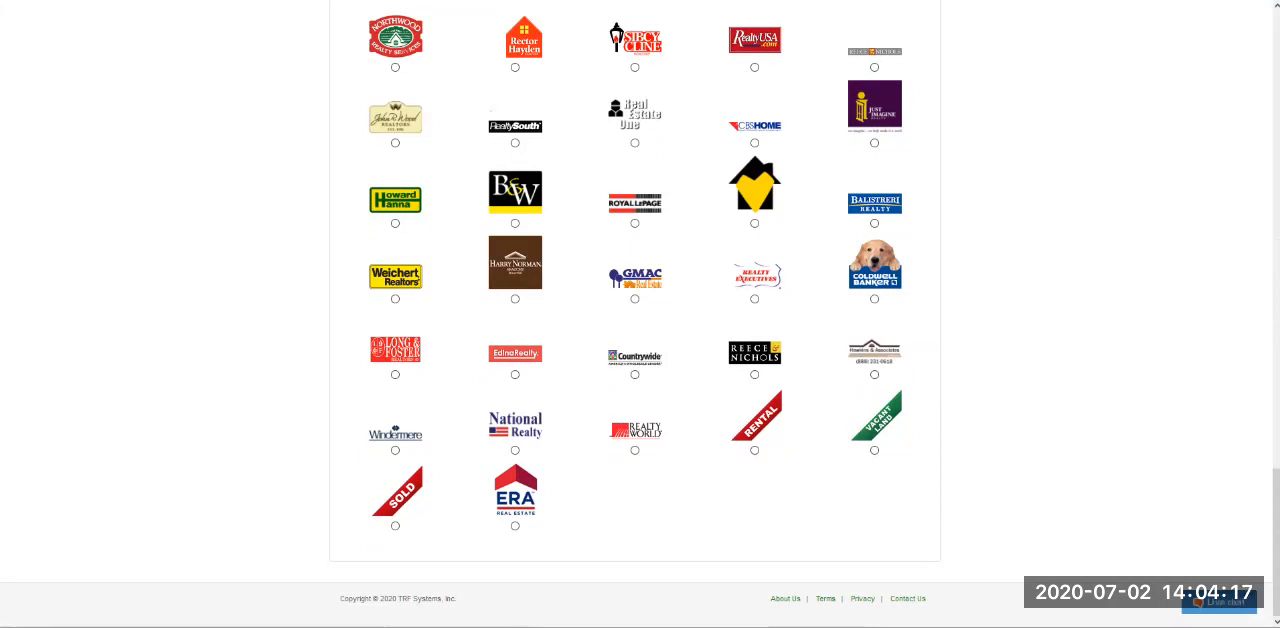
pyautogui.scroll(5, 635, 314)
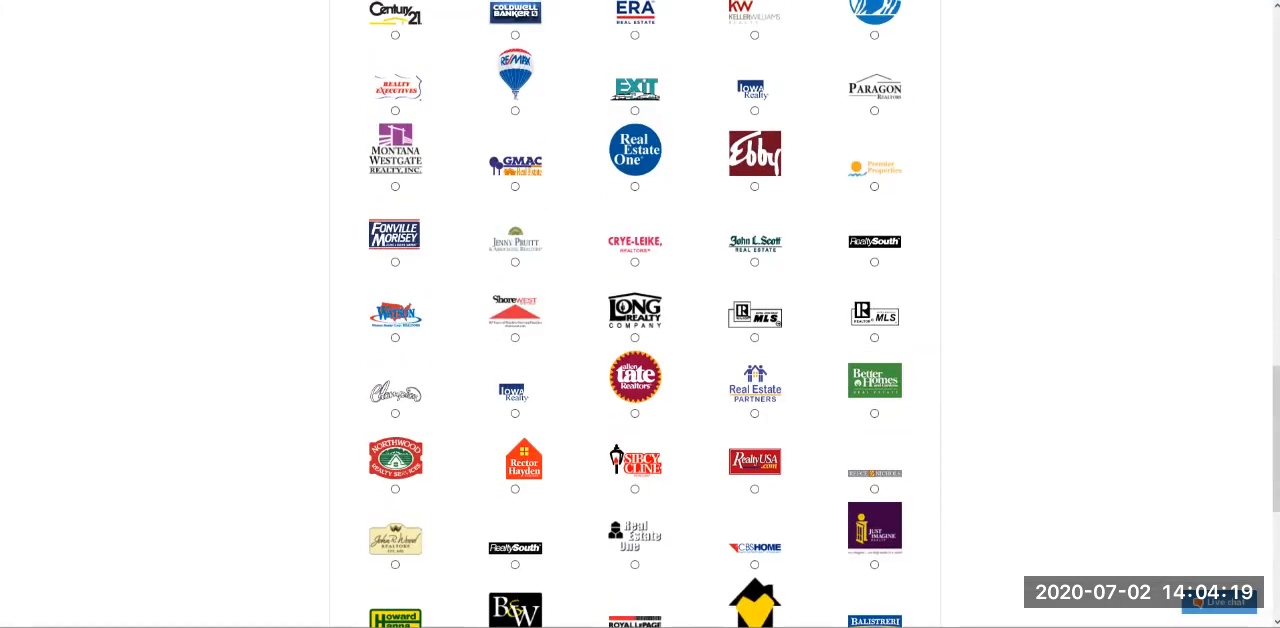
pyautogui.scroll(8, 635, 314)
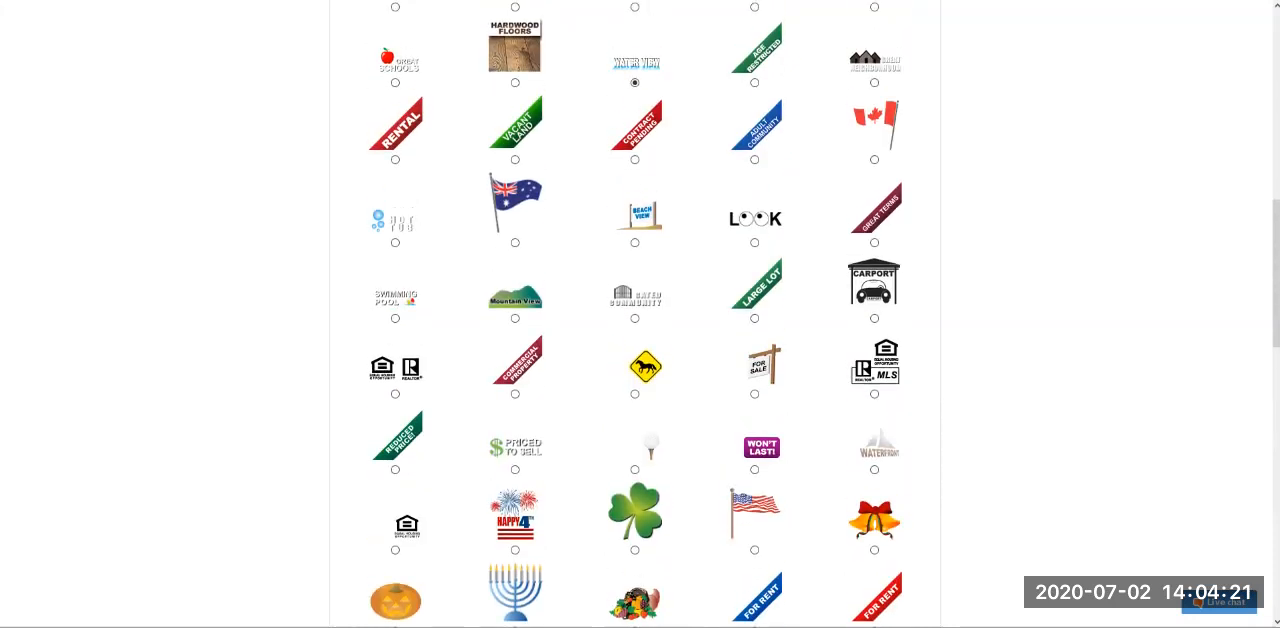
pyautogui.scroll(2, 635, 314)
pyautogui.scroll(2, 635, 314)
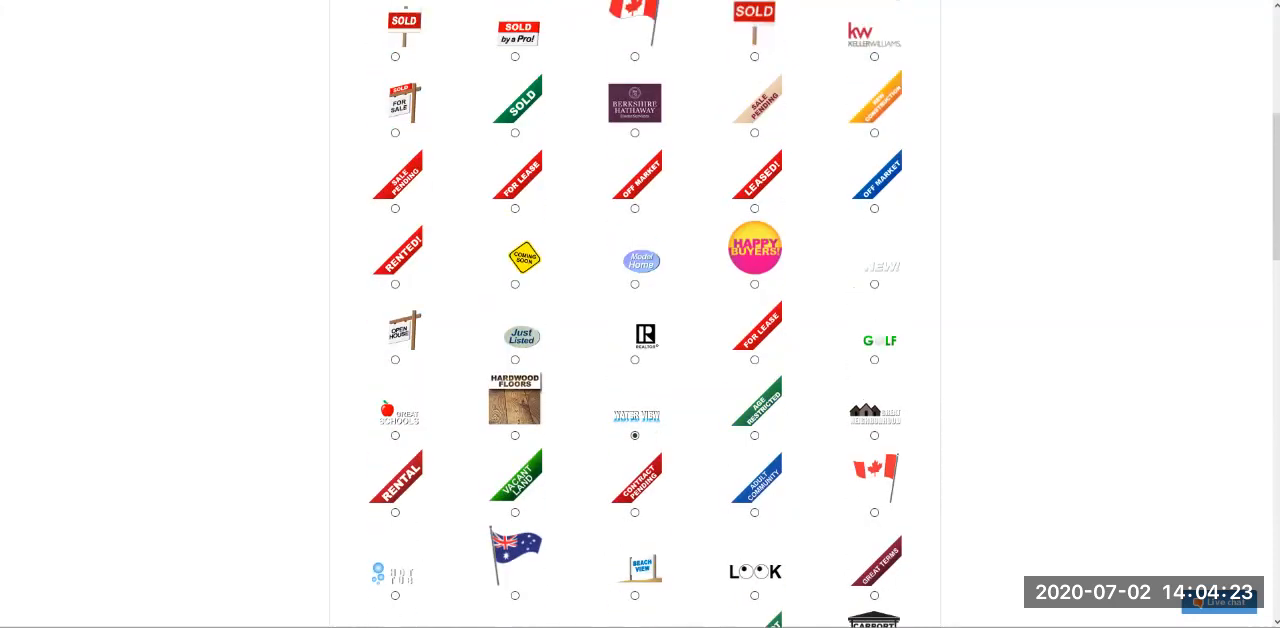
# - Choose the Coming Soon standard sign for the tour and return to the tour's dashboard
pyautogui.click(635, 360)
pyautogui.click(515, 284)
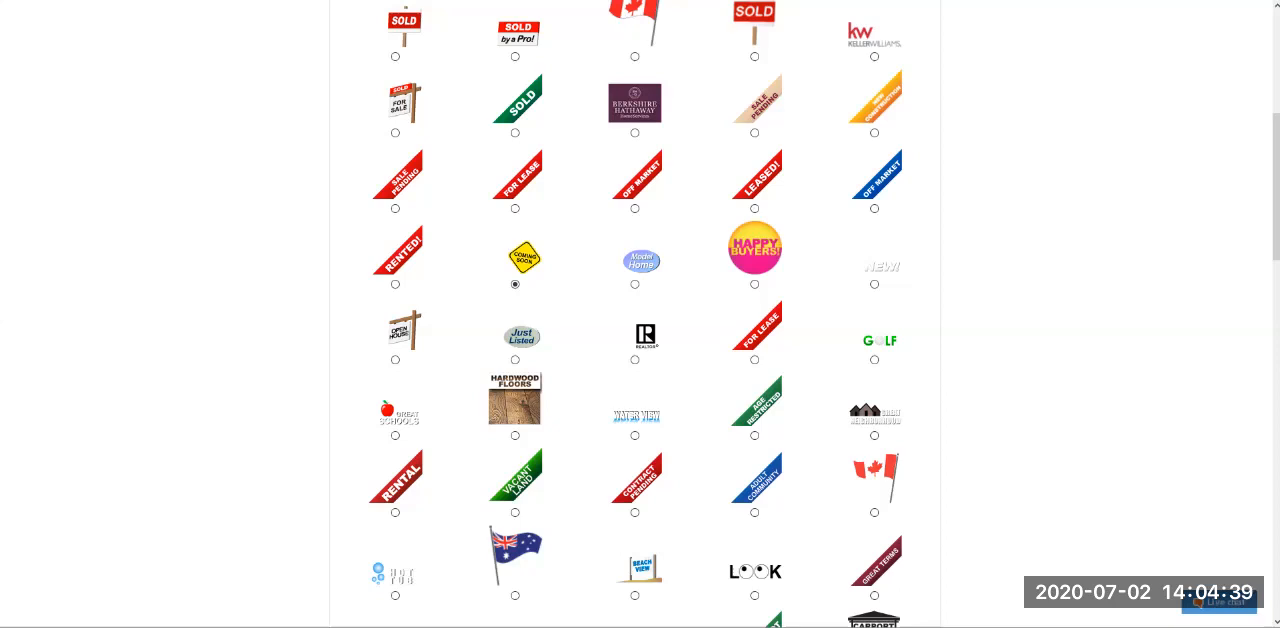
pyautogui.scroll(5, 640, 314)
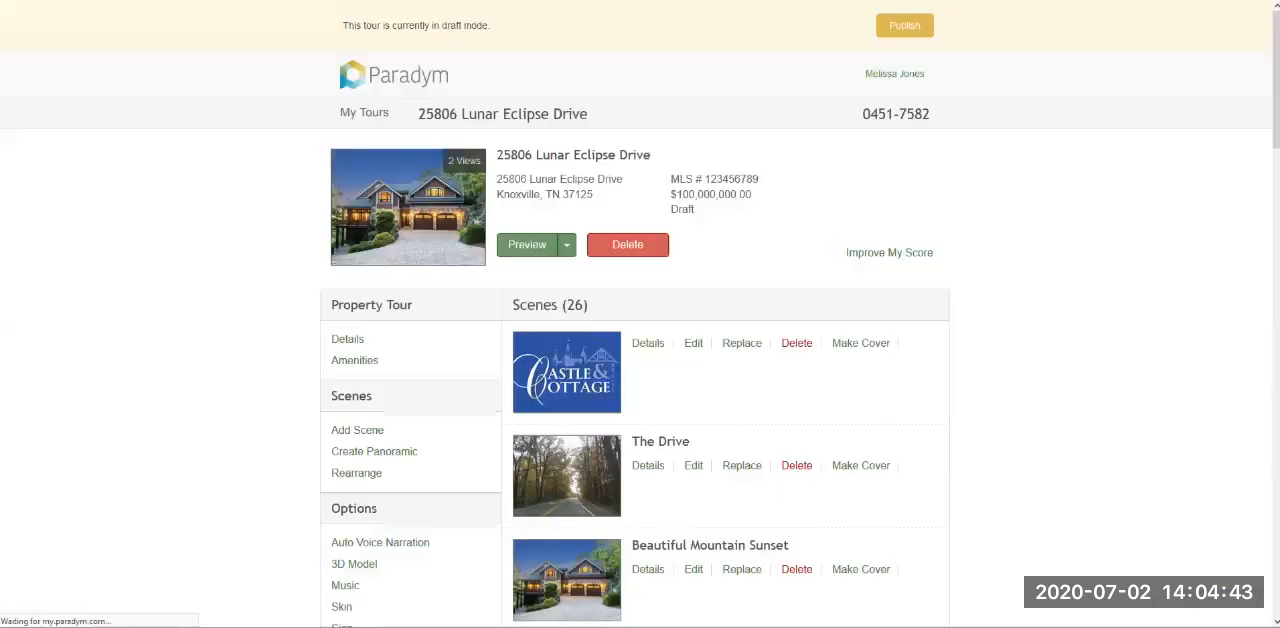
# - Open the tour's Custom Tools and start adding a new tool
pyautogui.scroll(-5, 640, 314)
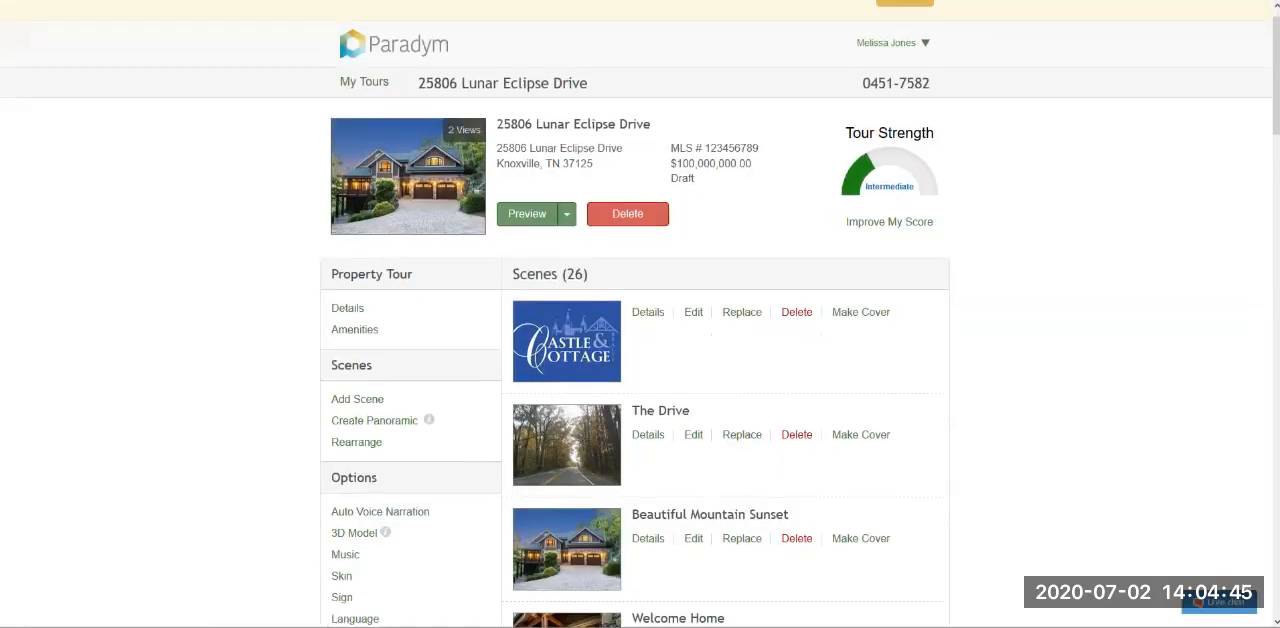
pyautogui.scroll(-2, 640, 314)
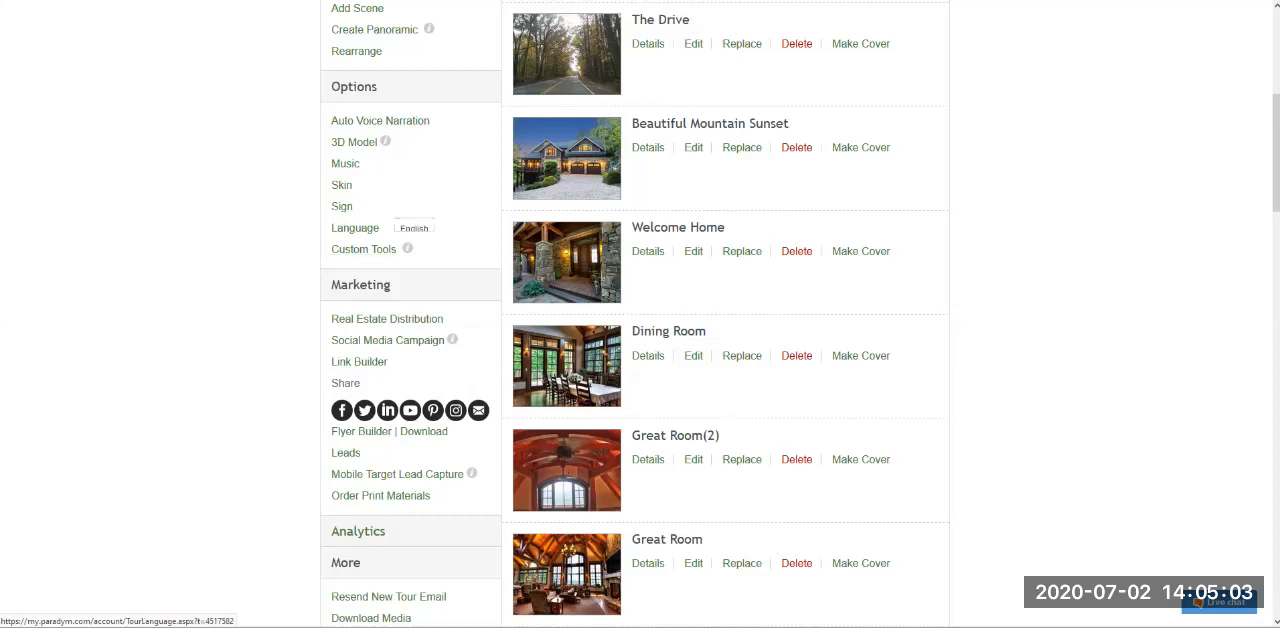
pyautogui.click(363, 249)
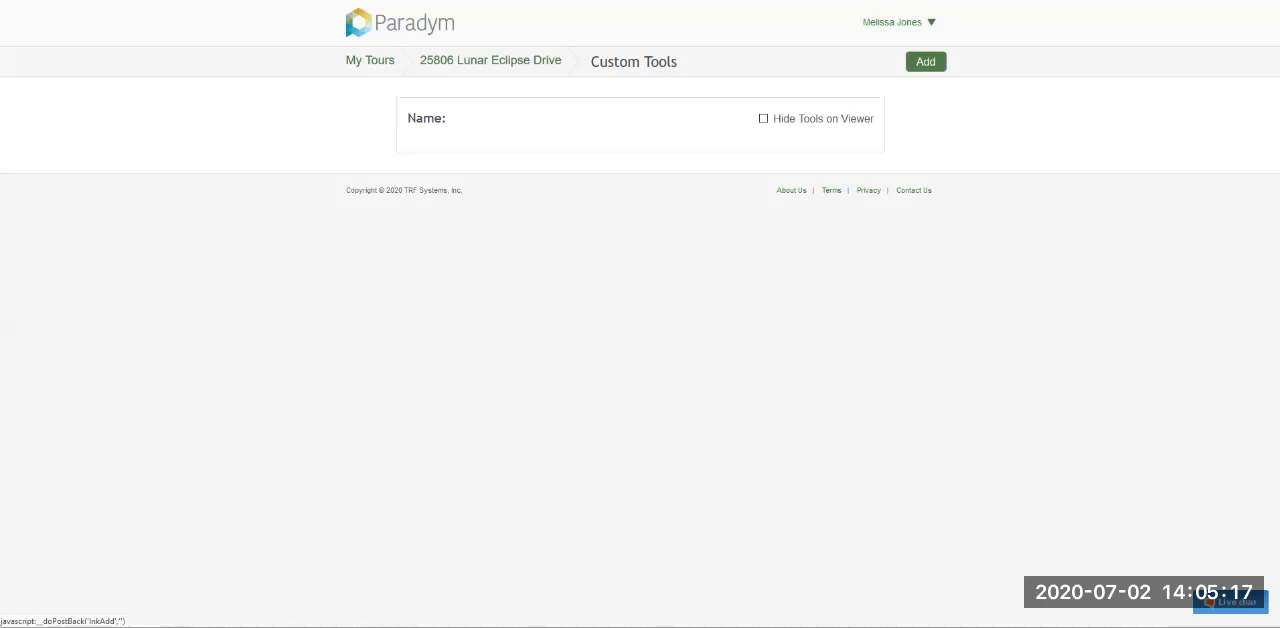
pyautogui.click(925, 61)
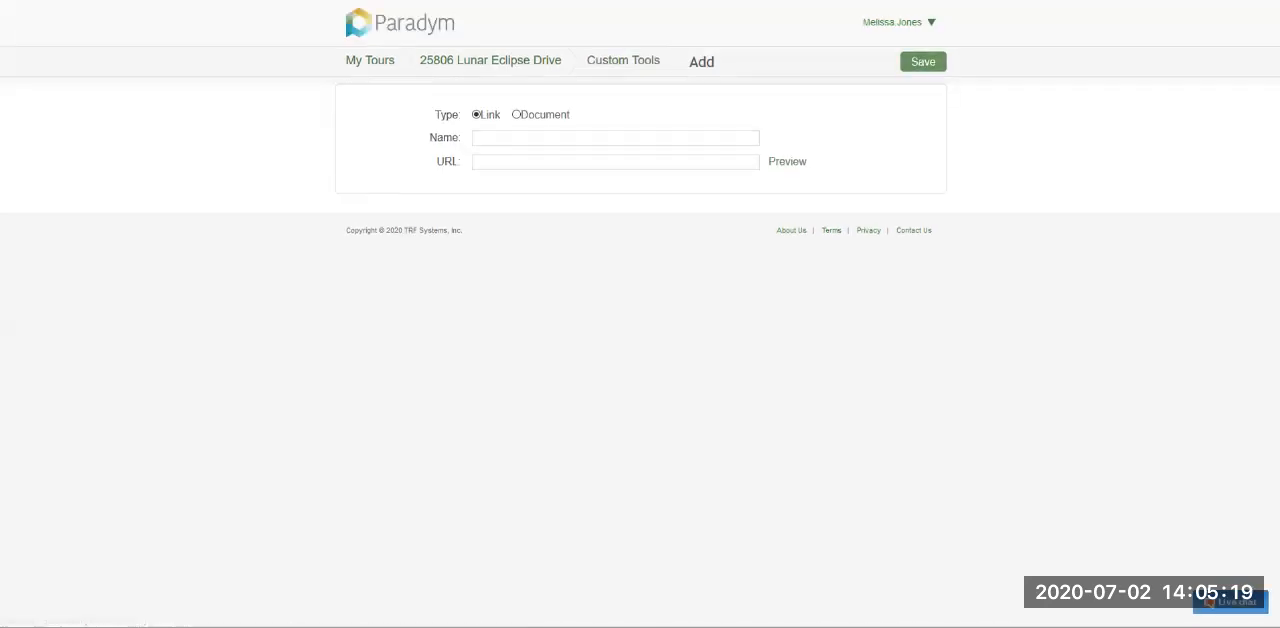
# - Compare the Document and Link types for a custom tool, including the supported file types, and return to the tour without saving
pyautogui.moveTo(447, 115); pyautogui.dragTo(462, 115)
pyautogui.click(462, 115)
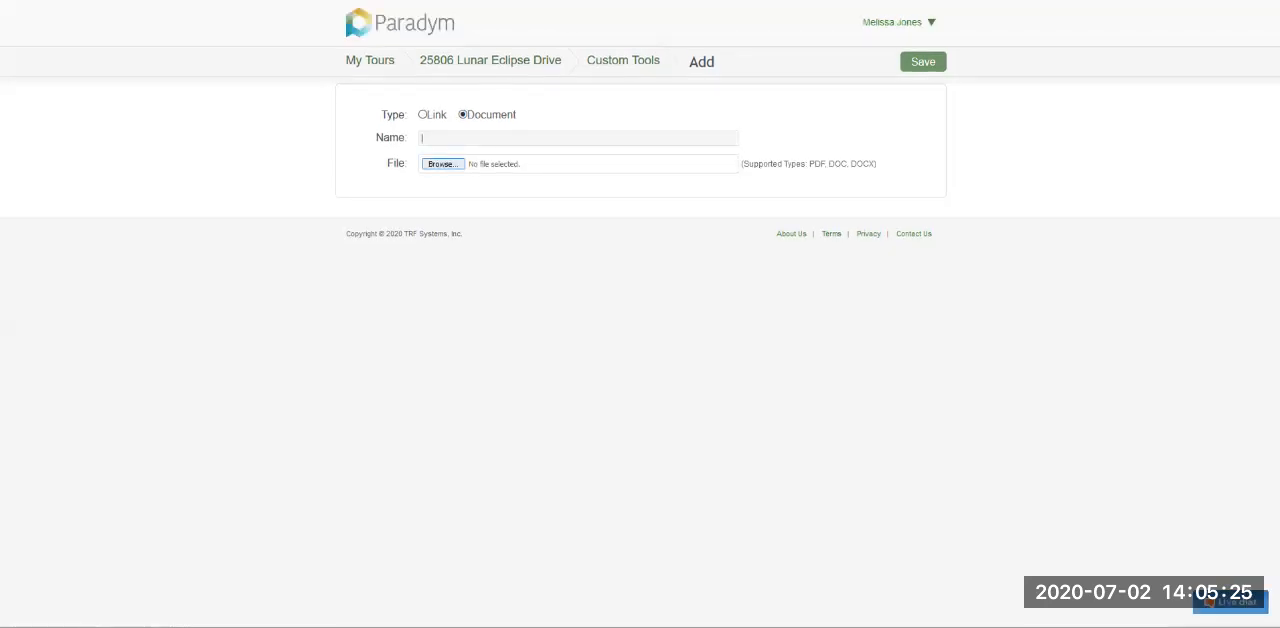
pyautogui.moveTo(742, 164); pyautogui.dragTo(877, 164)
pyautogui.click(877, 164)
pyautogui.click(423, 115)
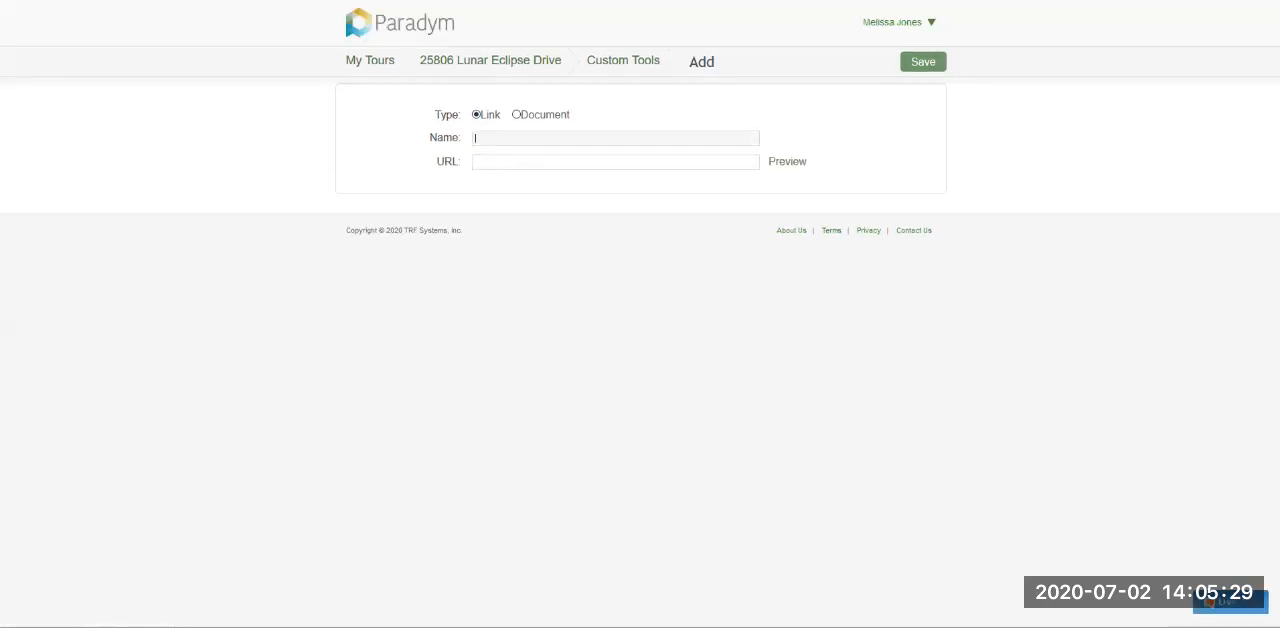
pyautogui.click(600, 162)
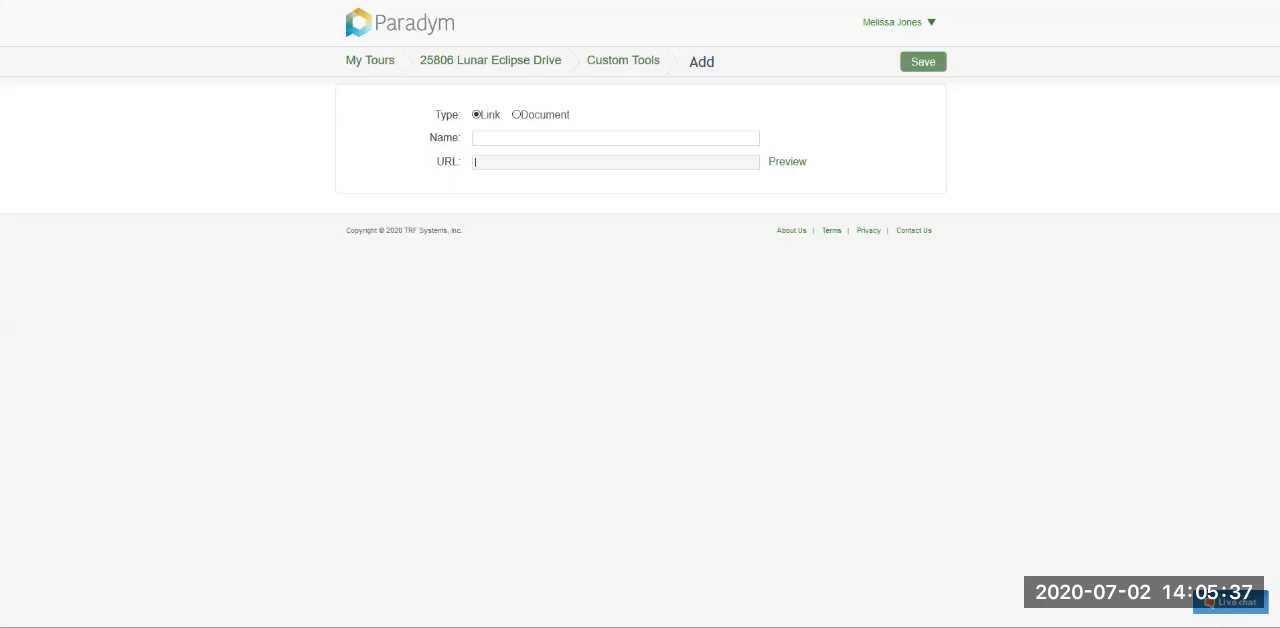
pyautogui.click(490, 60)
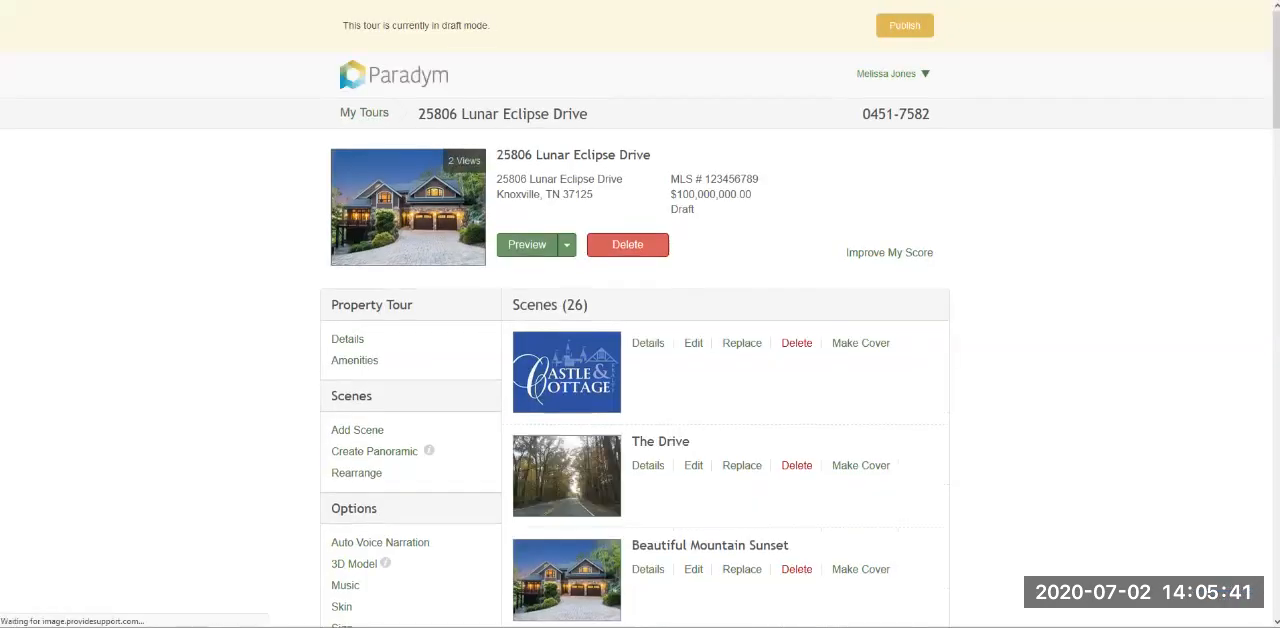
# - Open the tour's Real Estate Distribution settings, examine the Oodle.com option and return to the dashboard
pyautogui.scroll(-4, 640, 314)
pyautogui.scroll(-2, 640, 314)
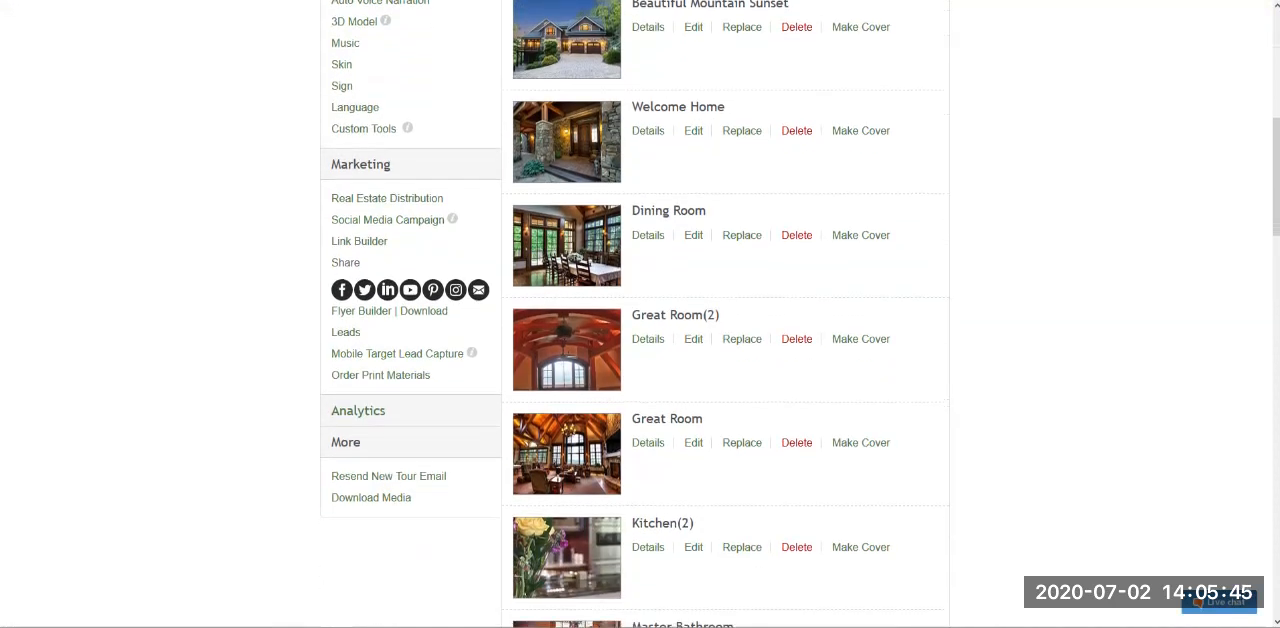
pyautogui.click(387, 198)
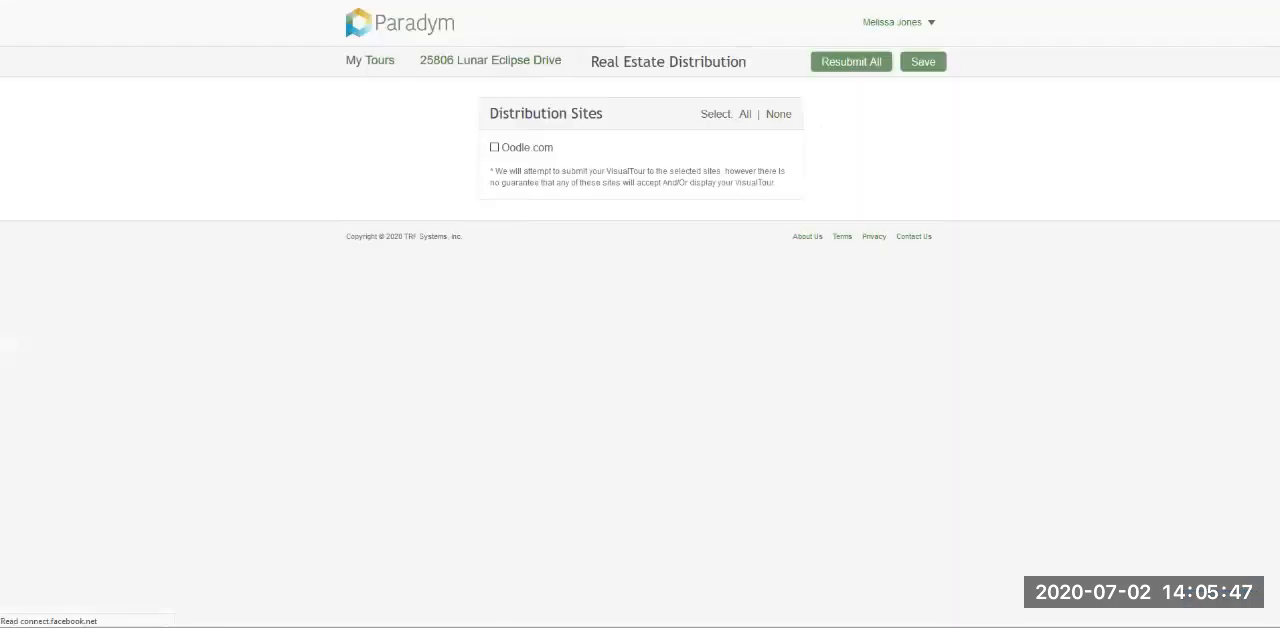
pyautogui.moveTo(555, 148); pyautogui.dragTo(500, 148)
pyautogui.click(494, 147)
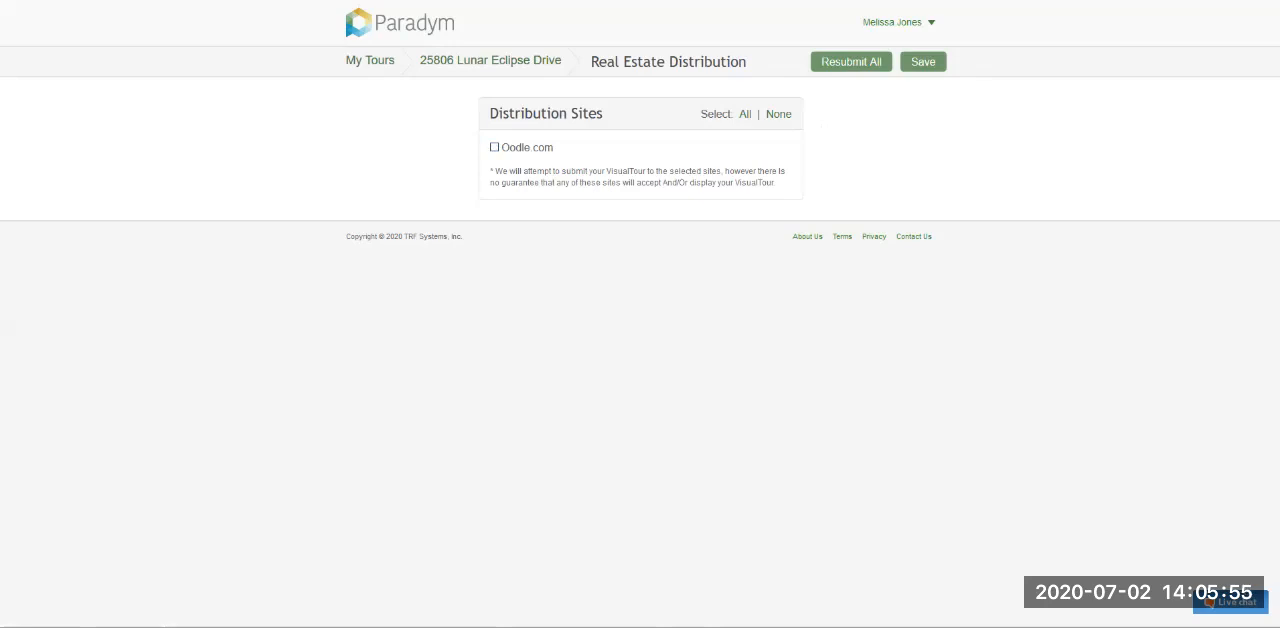
pyautogui.hotkey('alt', 'Left')
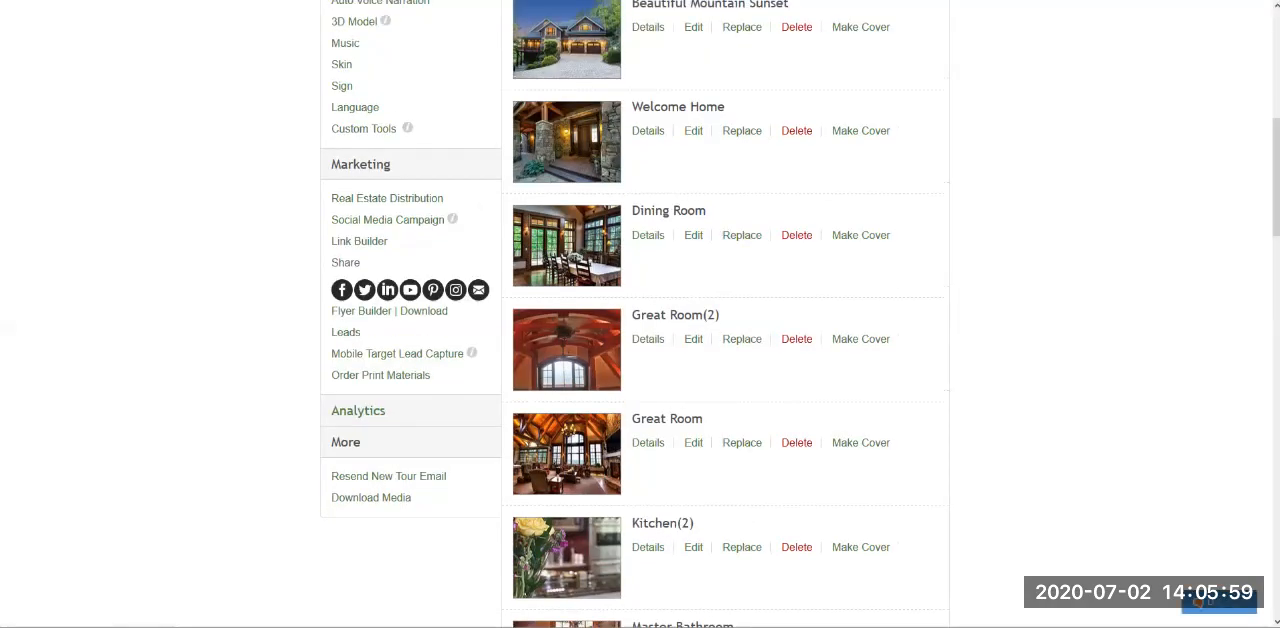
# - Check the expiration information shown for the tour's Social Media Campaign in the marketing options
pyautogui.moveTo(388, 199)
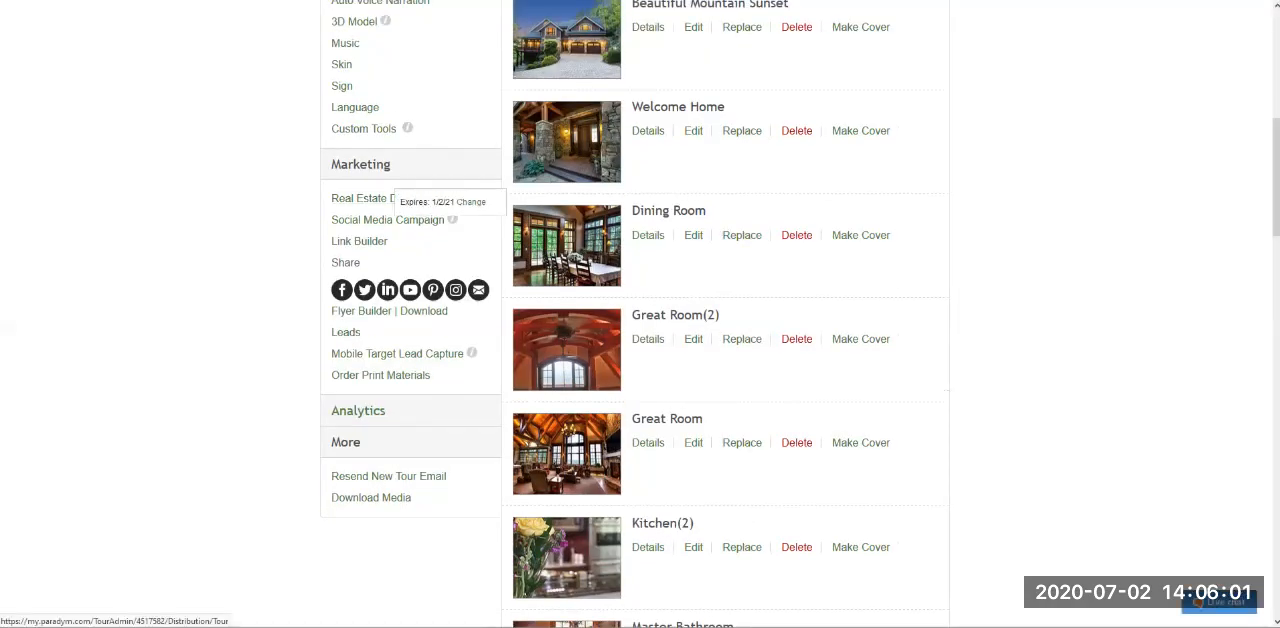
pyautogui.moveTo(455, 202); pyautogui.dragTo(431, 202)
pyautogui.click(433, 202)
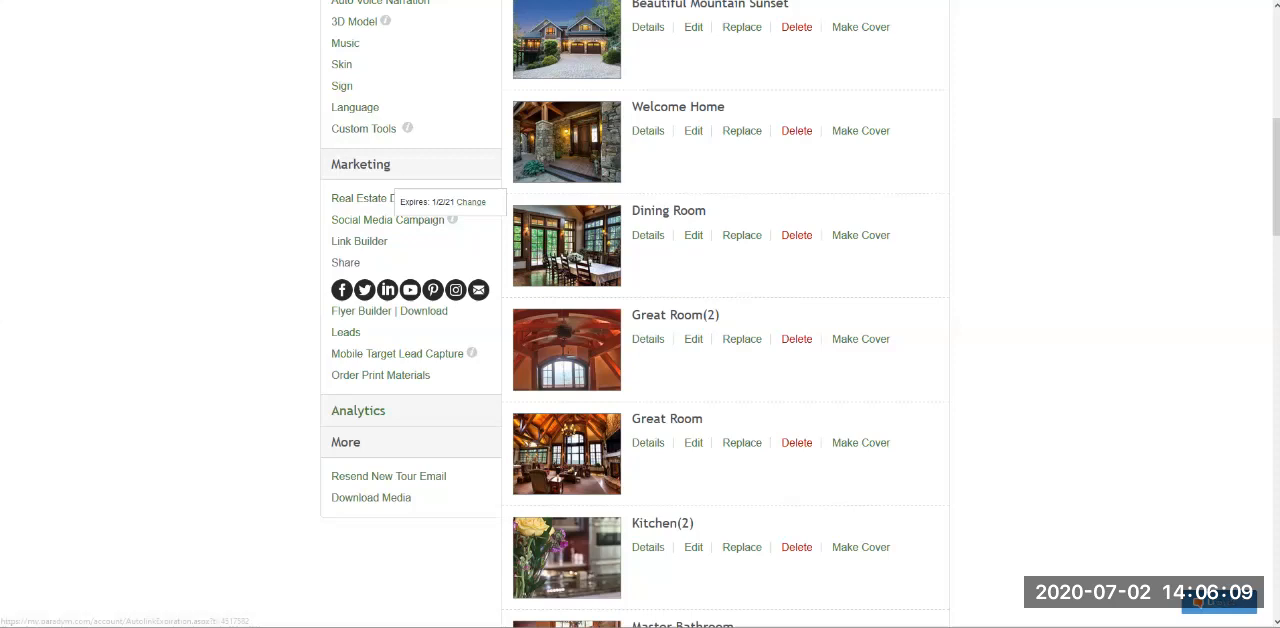
pyautogui.moveTo(428, 202); pyautogui.dragTo(401, 202)
pyautogui.click(403, 202)
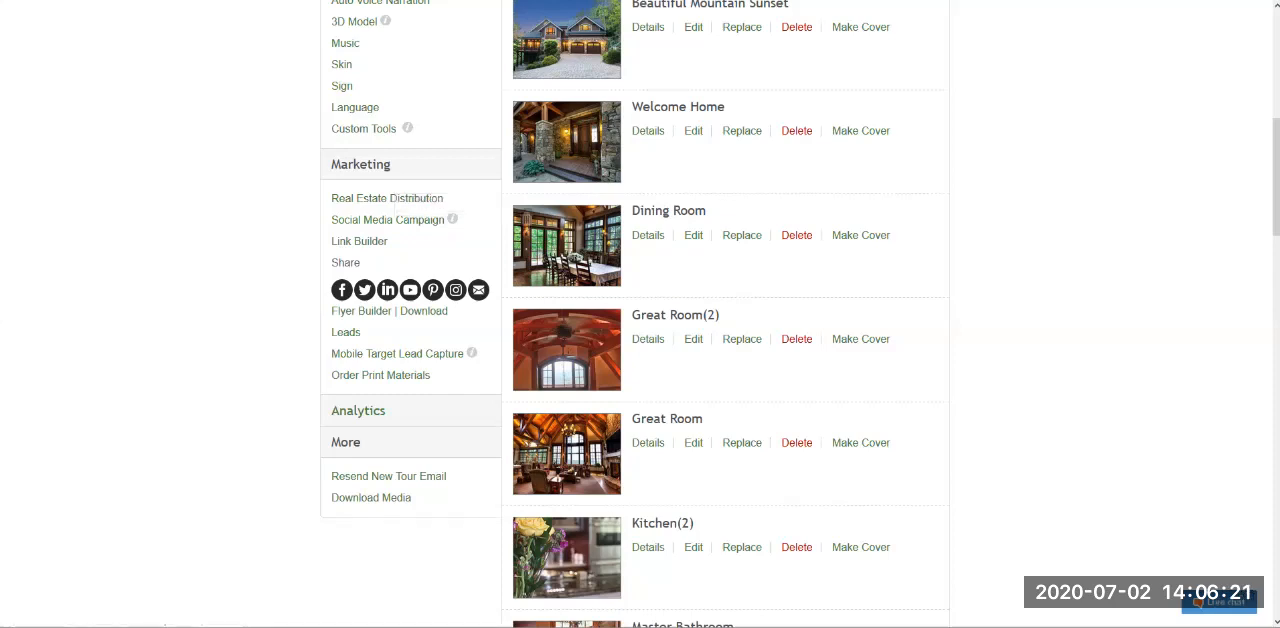
pyautogui.scroll(5, 636, 314)
pyautogui.scroll(-5, 400, 222)
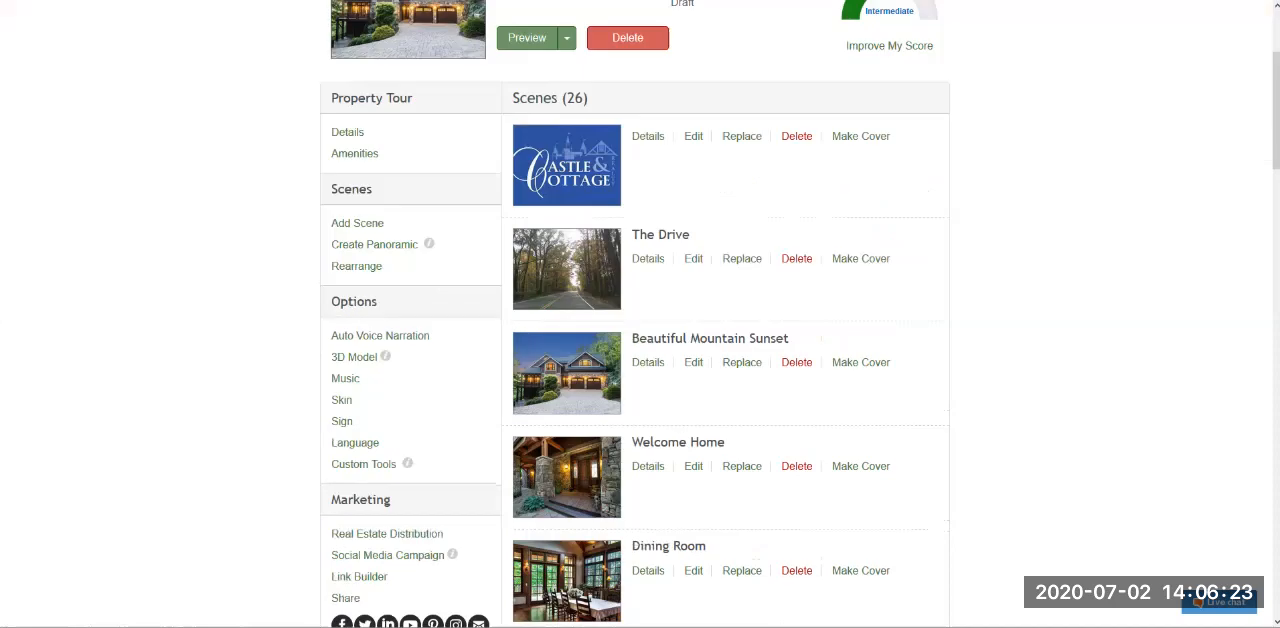
pyautogui.moveTo(453, 219)
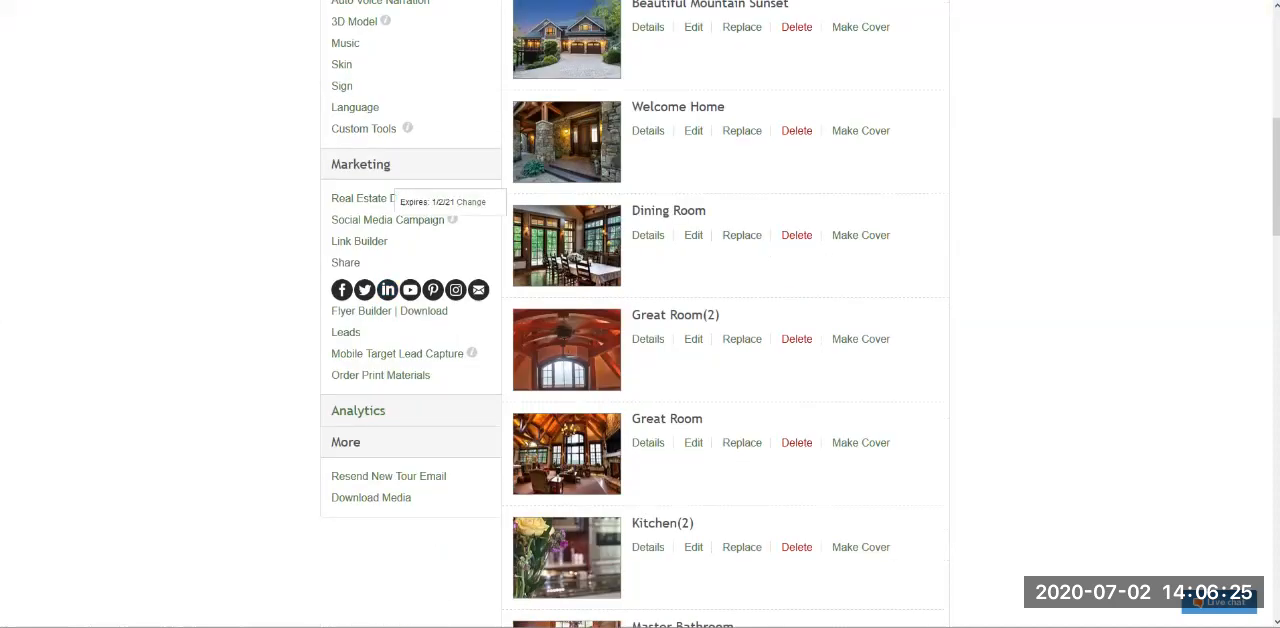
pyautogui.moveTo(409, 202); pyautogui.dragTo(429, 202)
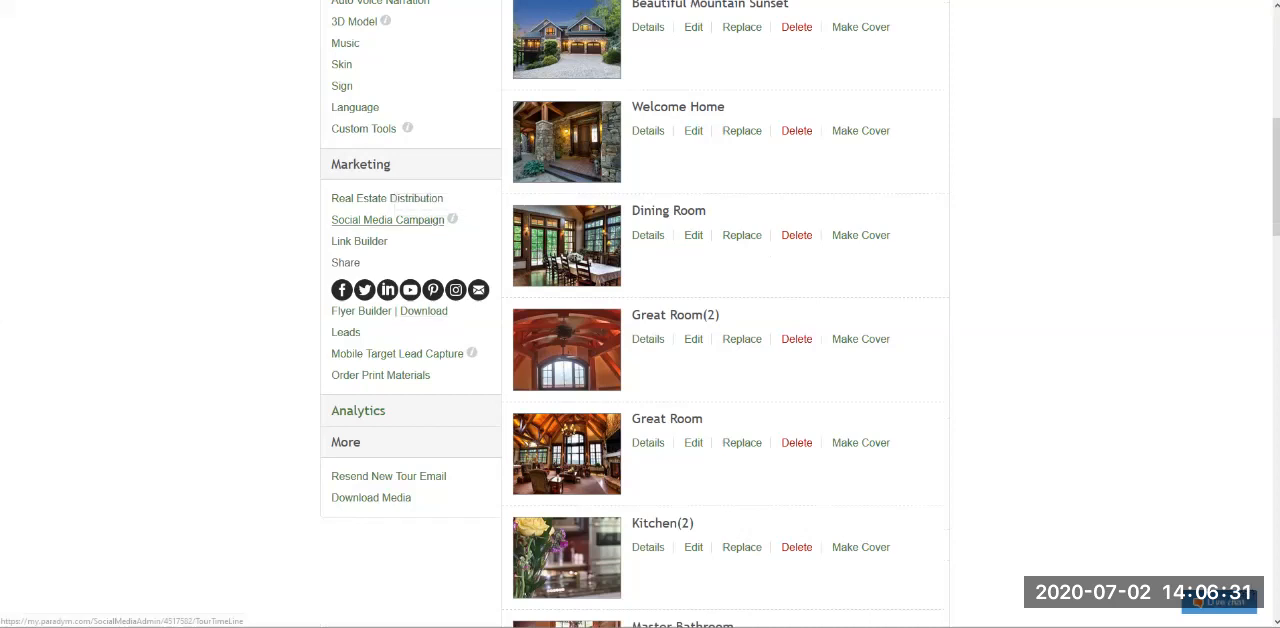
# - Open the Social Media Campaign page, read the status of the tour's social posts and return to the dashboard
pyautogui.click(388, 220)
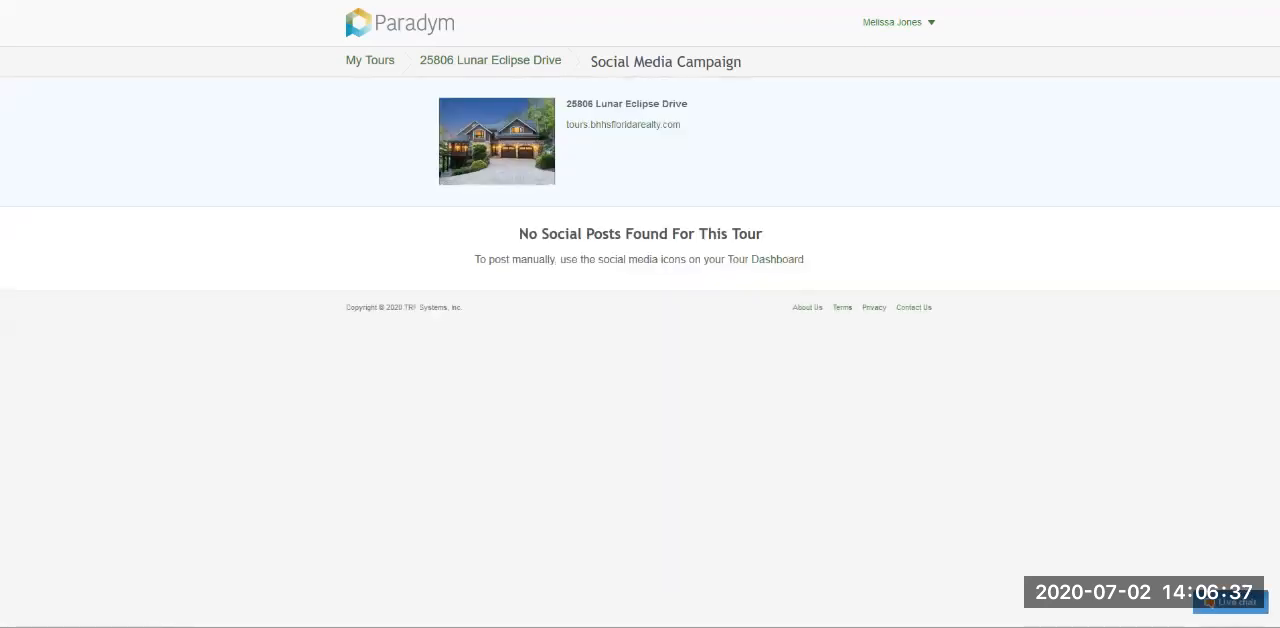
pyautogui.moveTo(527, 234); pyautogui.dragTo(763, 234)
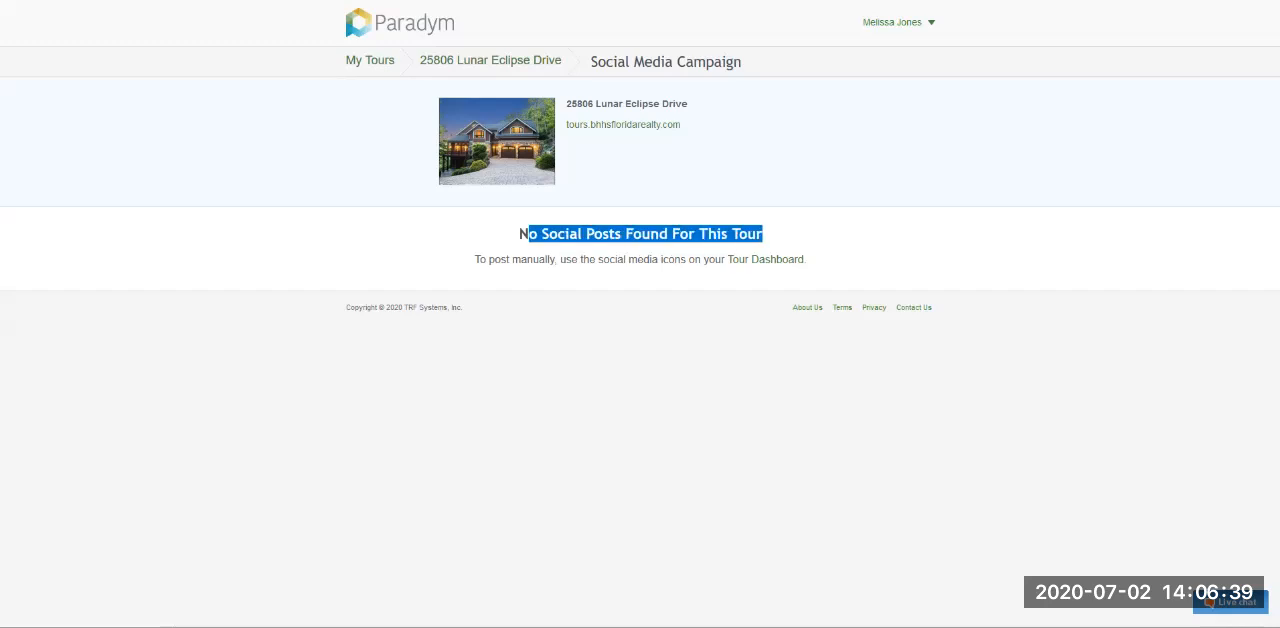
pyautogui.click(764, 235)
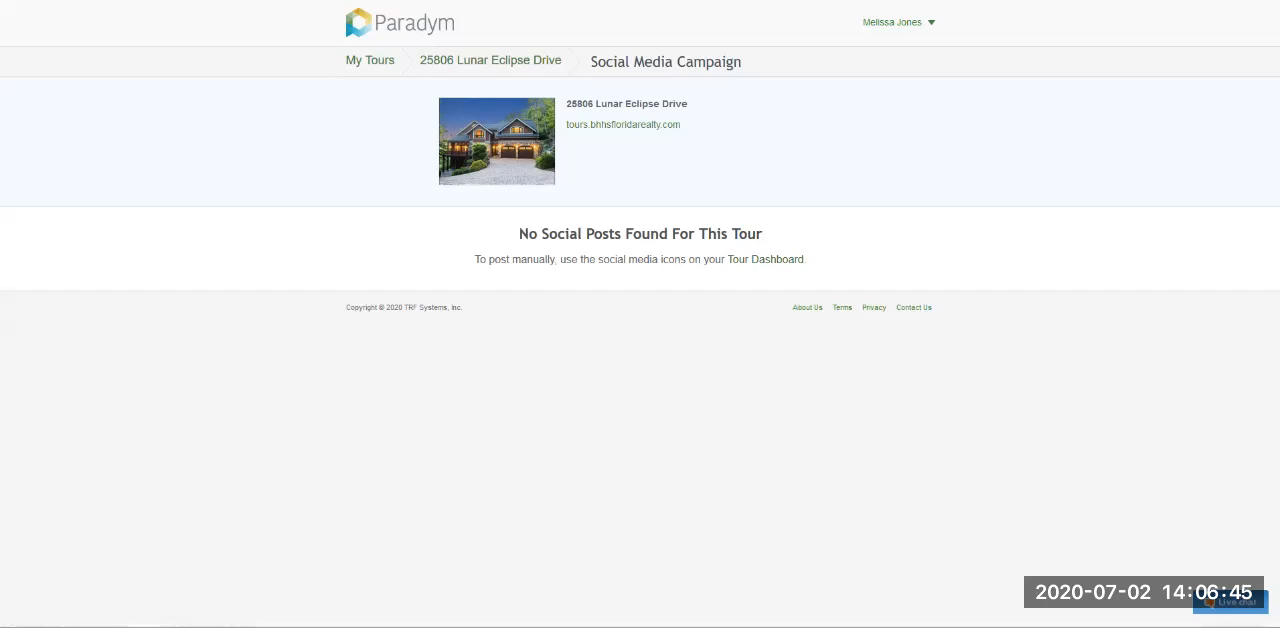
pyautogui.moveTo(519, 234); pyautogui.dragTo(764, 235)
pyautogui.click(768, 236)
pyautogui.click(12, 1)
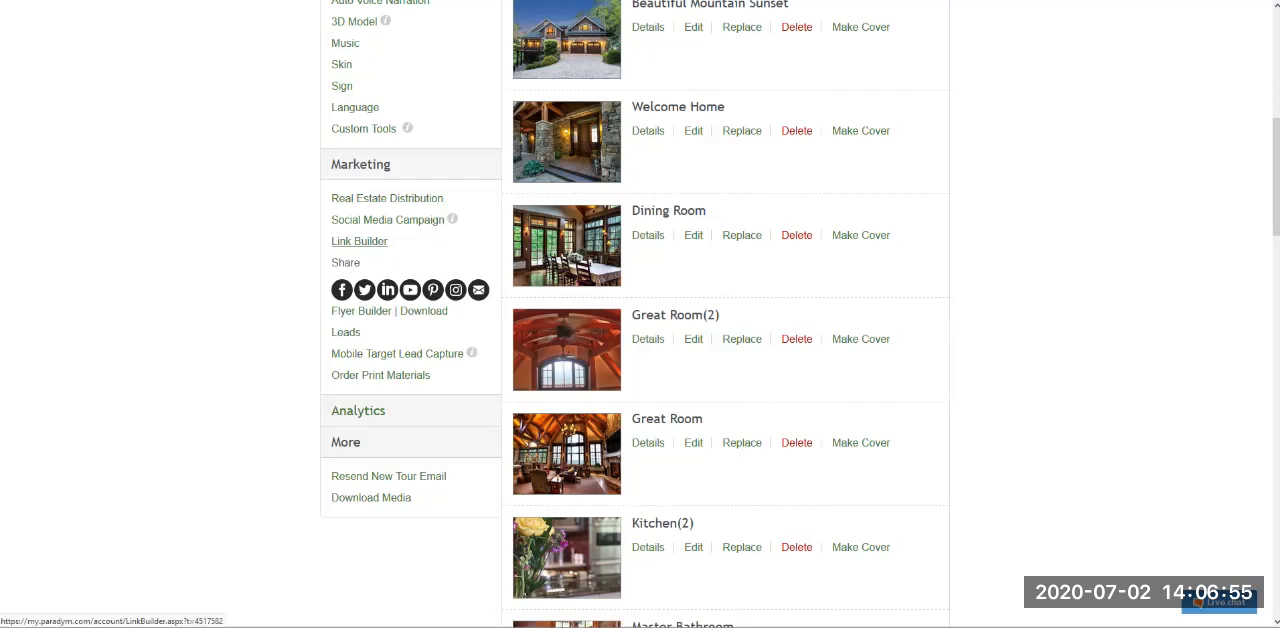
# - Open the tour's Link Builder and examine the link types: This tour, My Showcase, My broker's Showcase and A "Find Tour" button
pyautogui.click(359, 241)
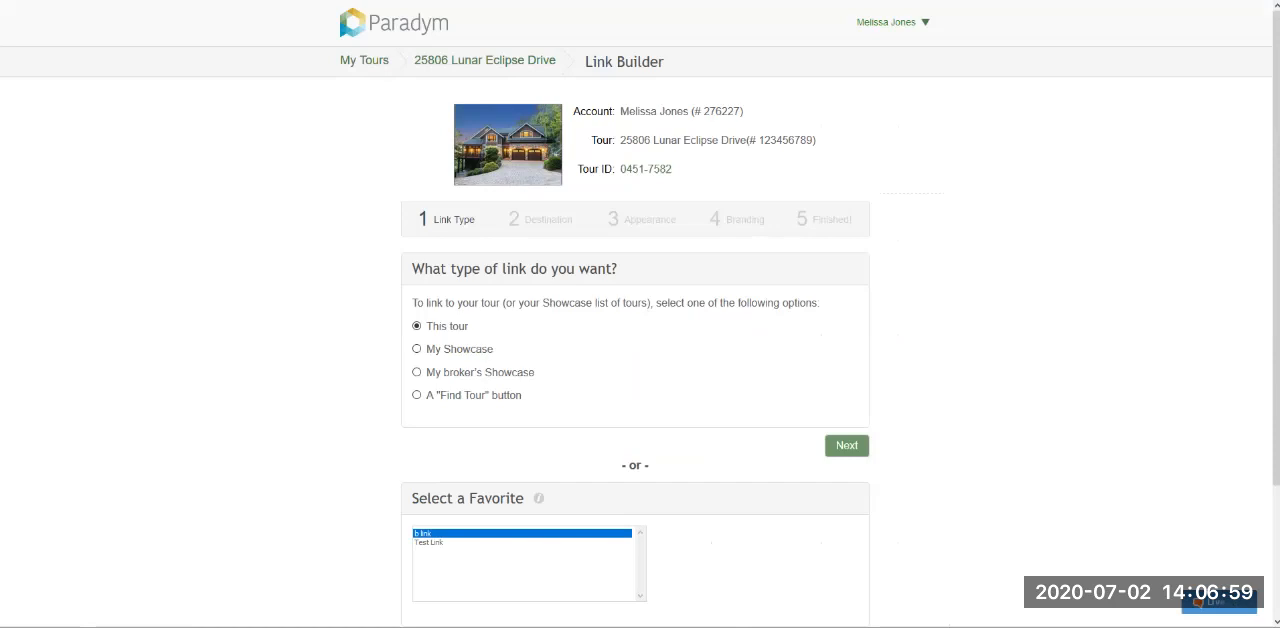
pyautogui.moveTo(426, 326); pyautogui.dragTo(494, 350)
pyautogui.click(417, 349)
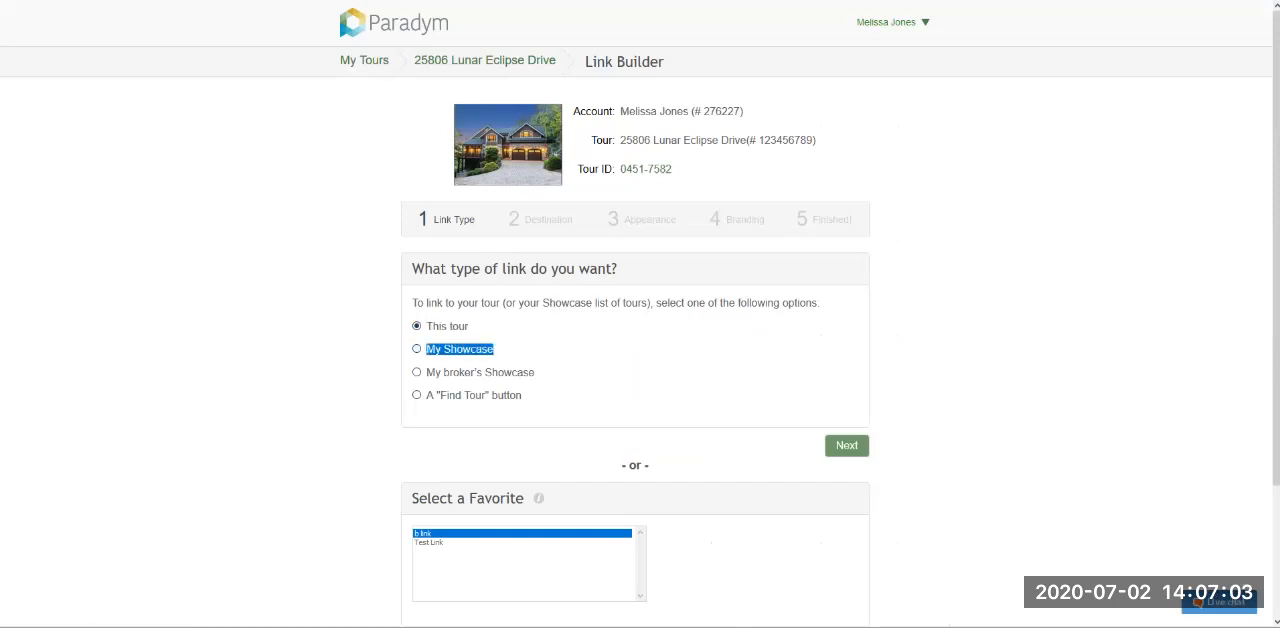
pyautogui.moveTo(427, 372); pyautogui.dragTo(535, 373)
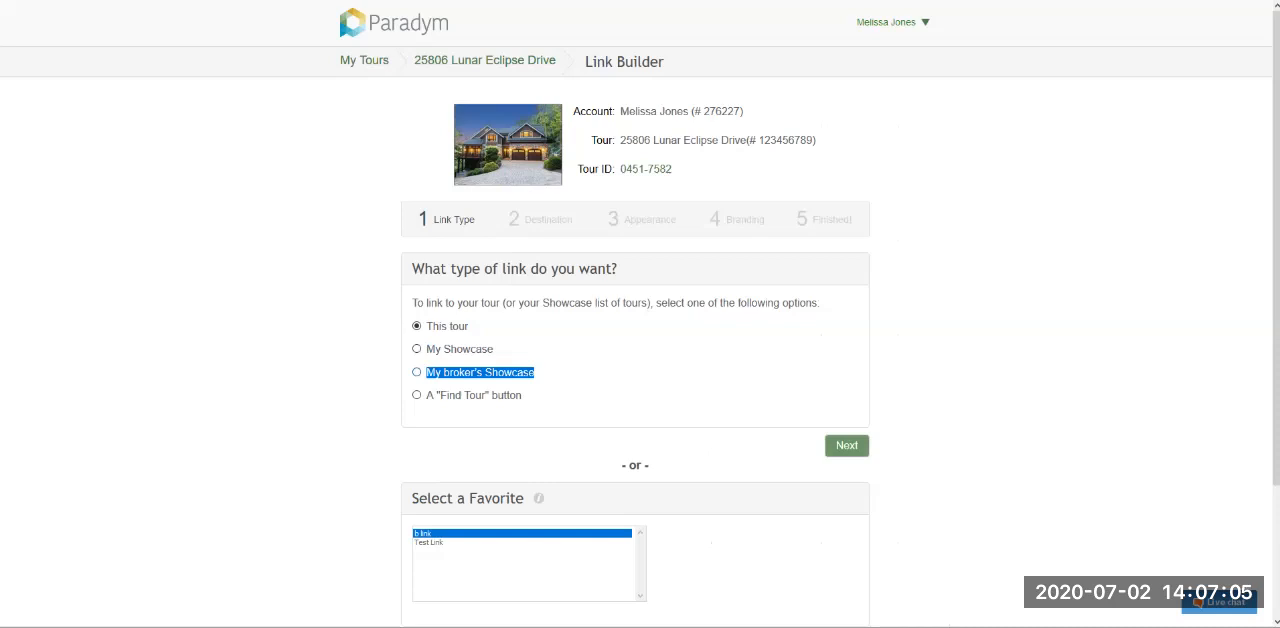
pyautogui.moveTo(427, 395); pyautogui.dragTo(522, 396)
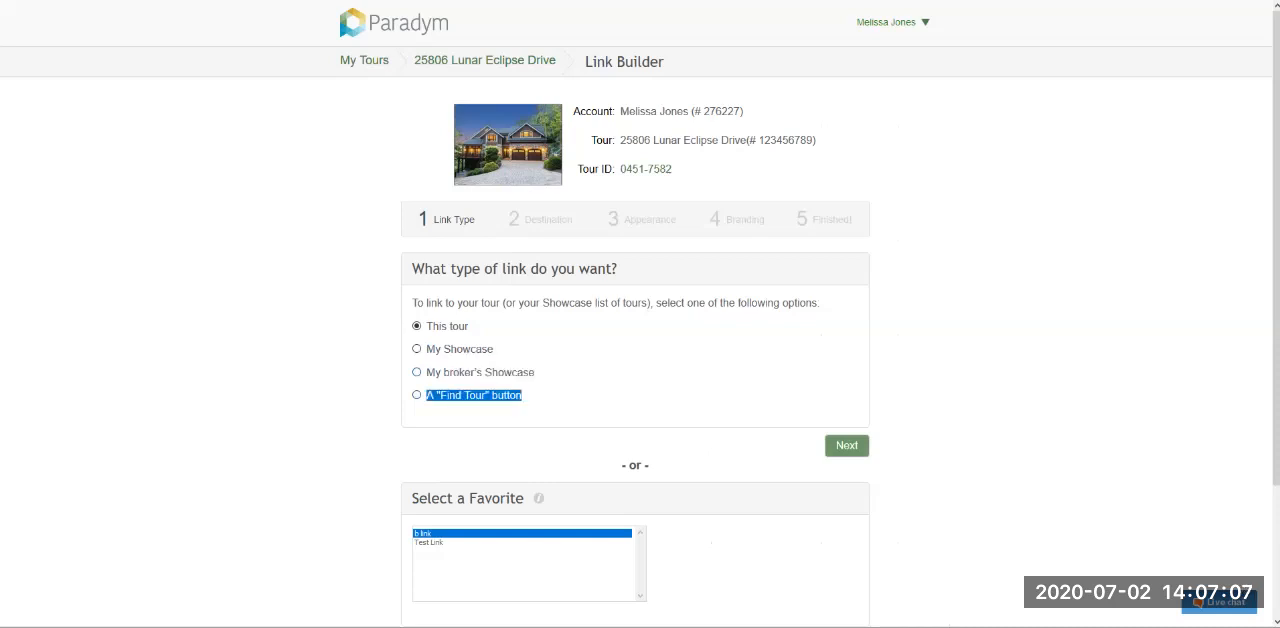
pyautogui.click(580, 392)
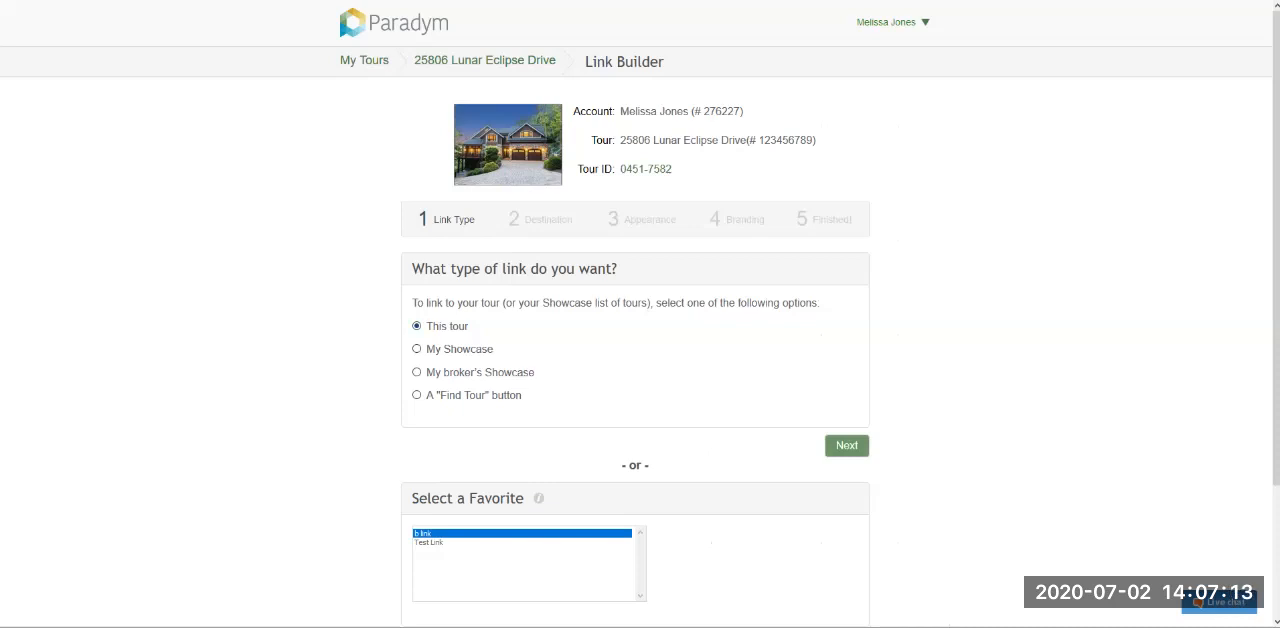
# - Build a link of the type This tour and set its destination to My MLS
pyautogui.click(846, 445)
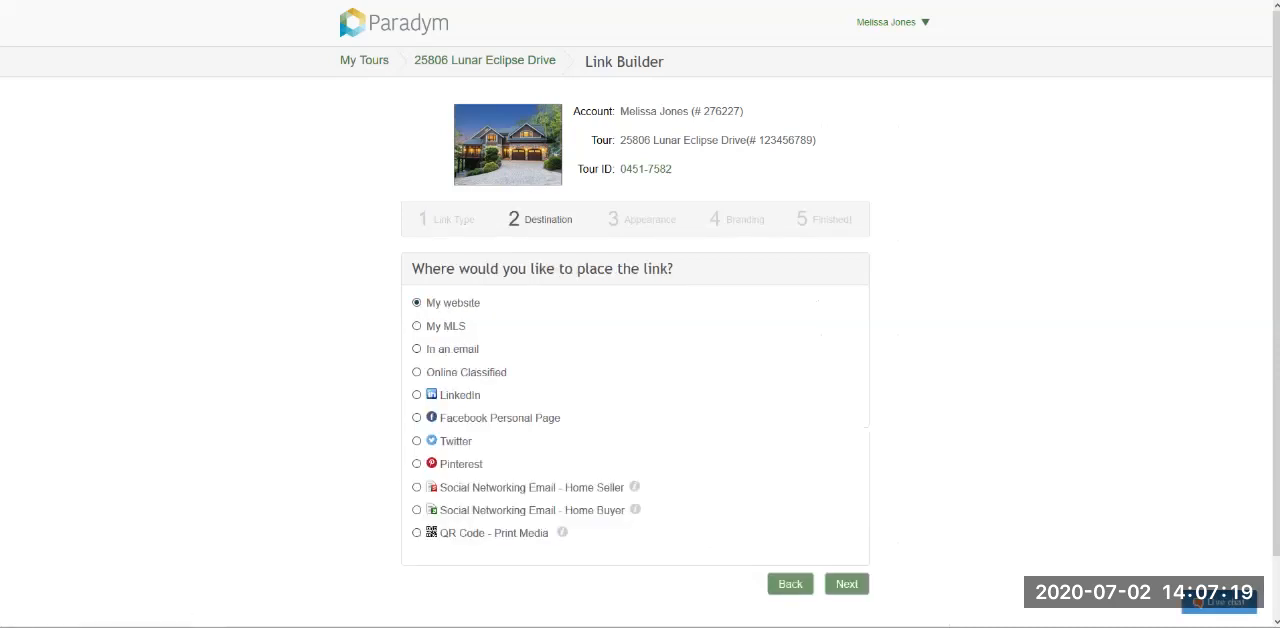
pyautogui.click(417, 326)
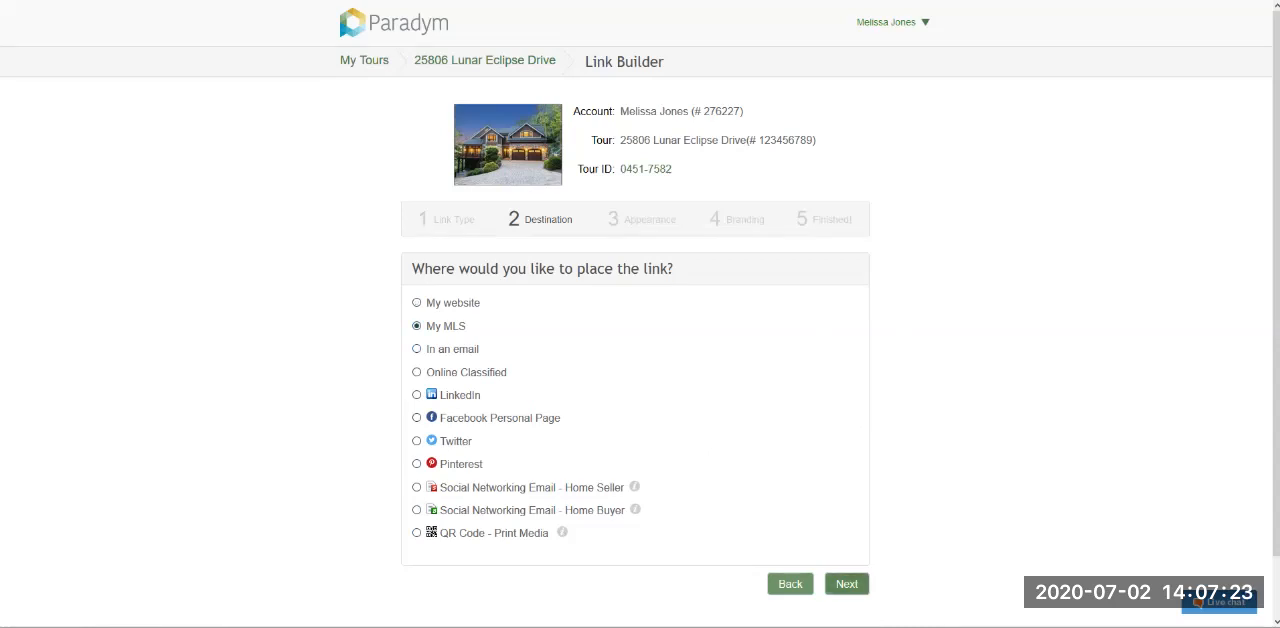
pyautogui.click(847, 584)
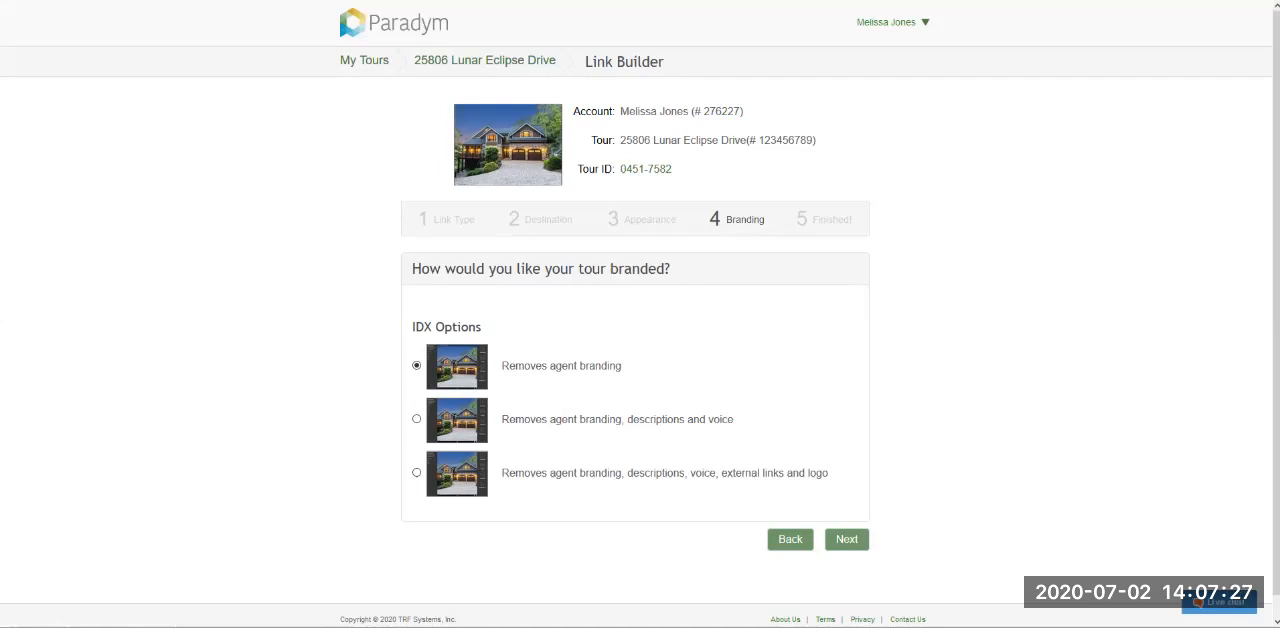
# - Use the IDX branding option "Removes agent branding", finish the link and copy its code
pyautogui.moveTo(607, 219); pyautogui.dragTo(676, 219)
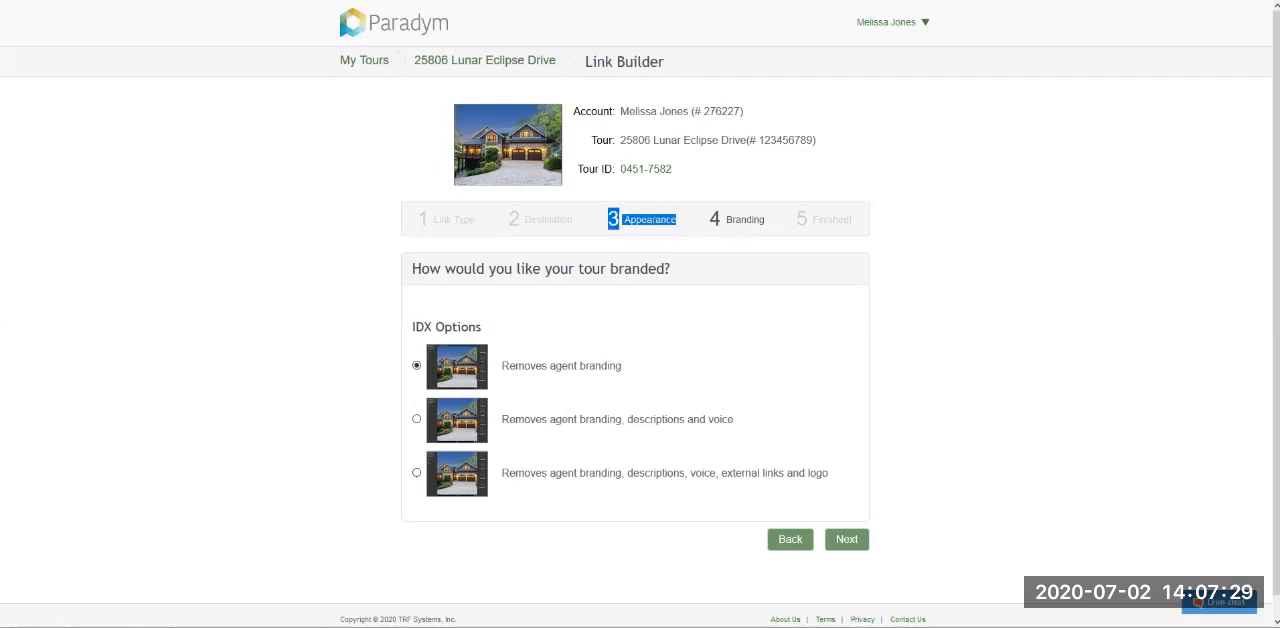
pyautogui.moveTo(672, 269)
pyautogui.mouseDown()
pyautogui.moveTo(412, 269)
pyautogui.moveTo(672, 269)
pyautogui.mouseUp()
pyautogui.click(412, 269)
pyautogui.click(672, 269)
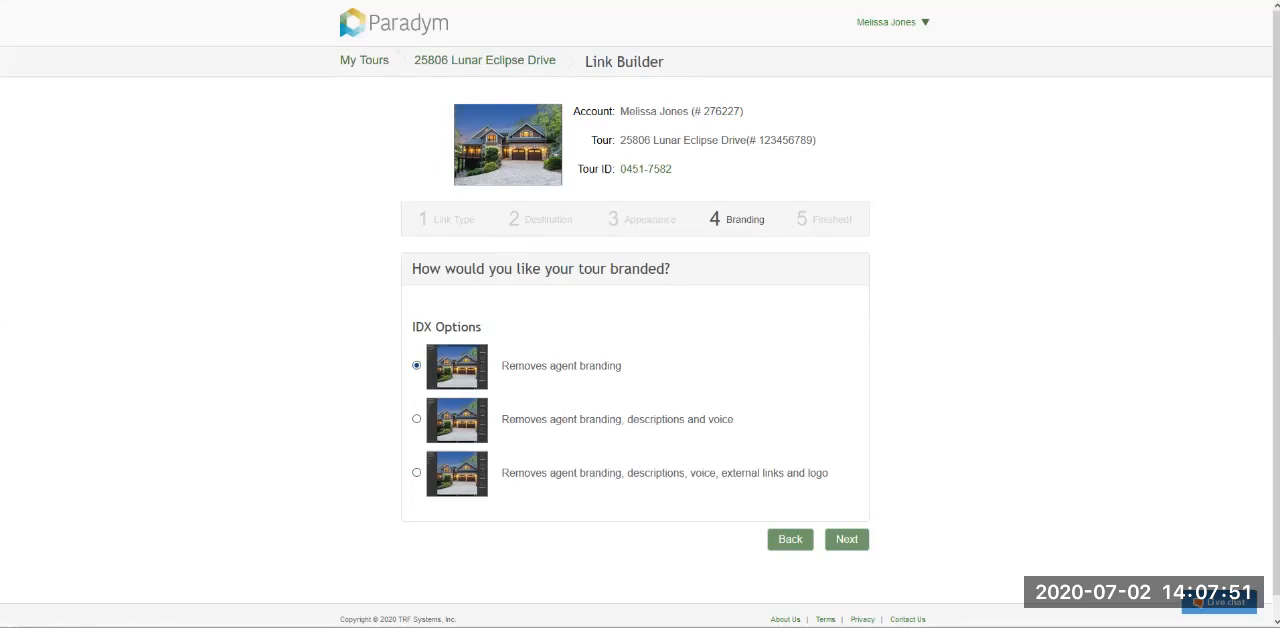
pyautogui.moveTo(622, 366); pyautogui.dragTo(497, 366)
pyautogui.click(497, 366)
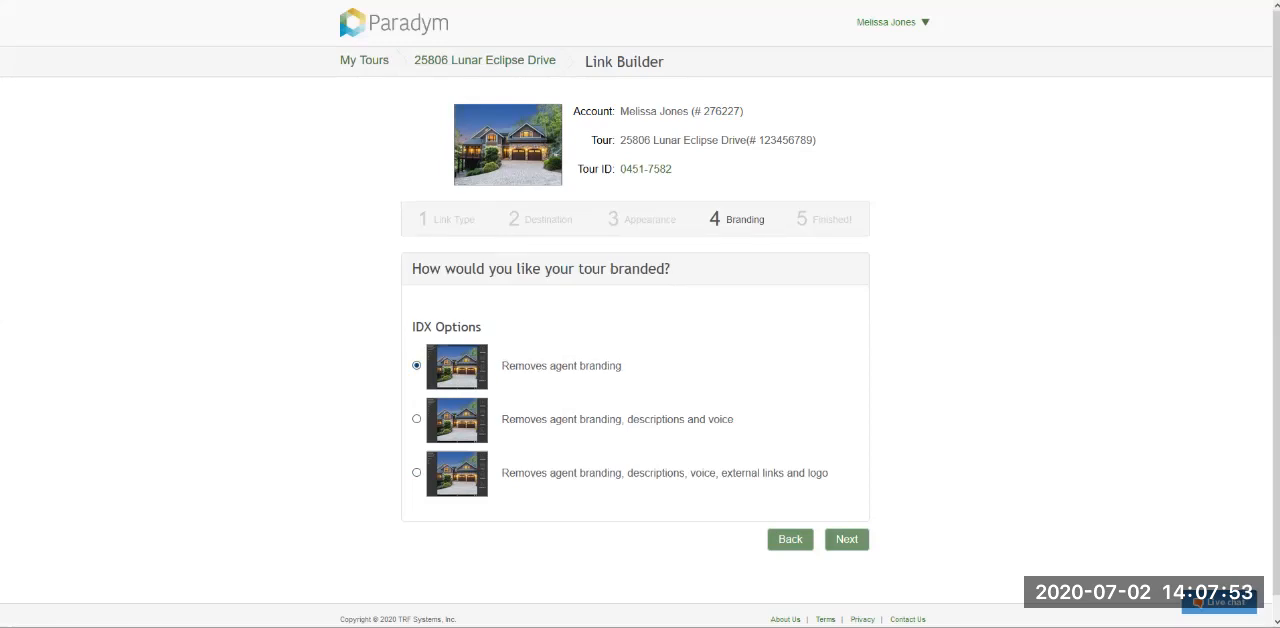
pyautogui.click(846, 539)
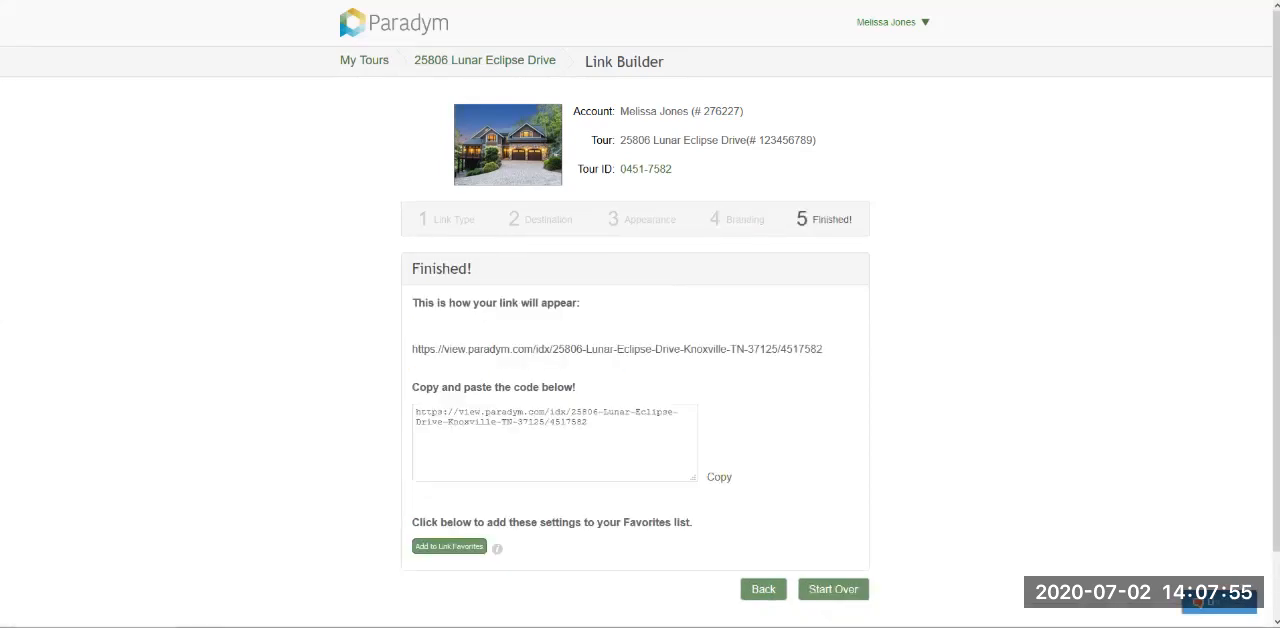
pyautogui.click(719, 477)
# - Add the link settings to the link favorites under the name "Unbranded Link"
pyautogui.scroll(-2, 640, 314)
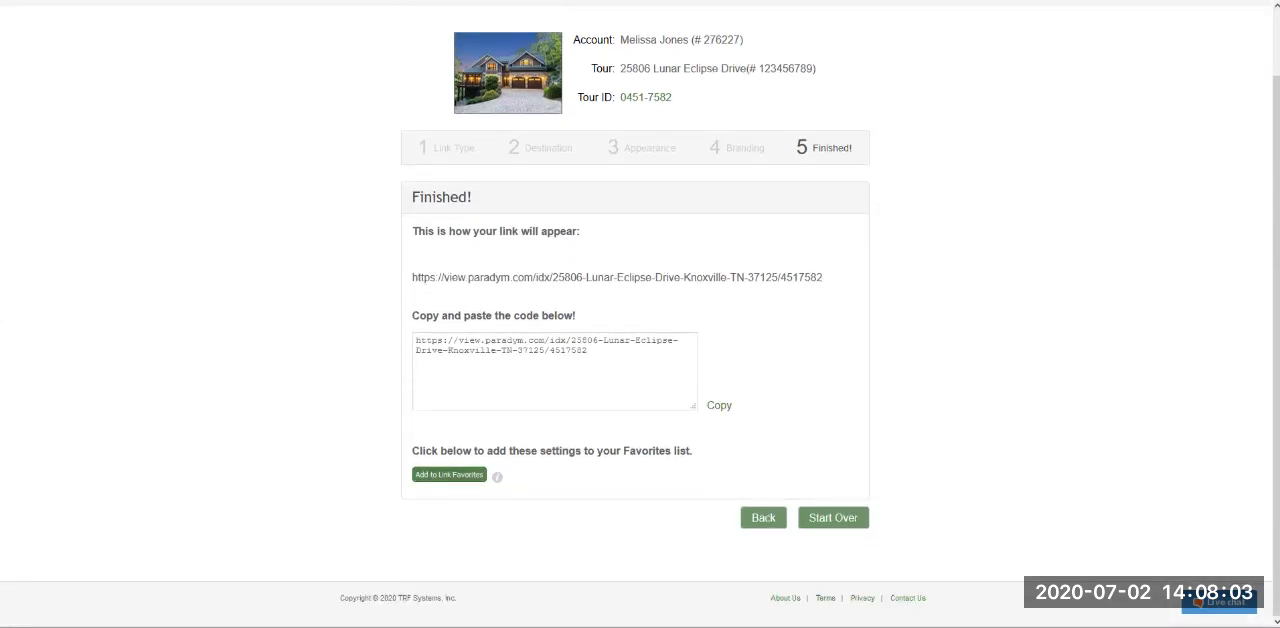
pyautogui.click(449, 474)
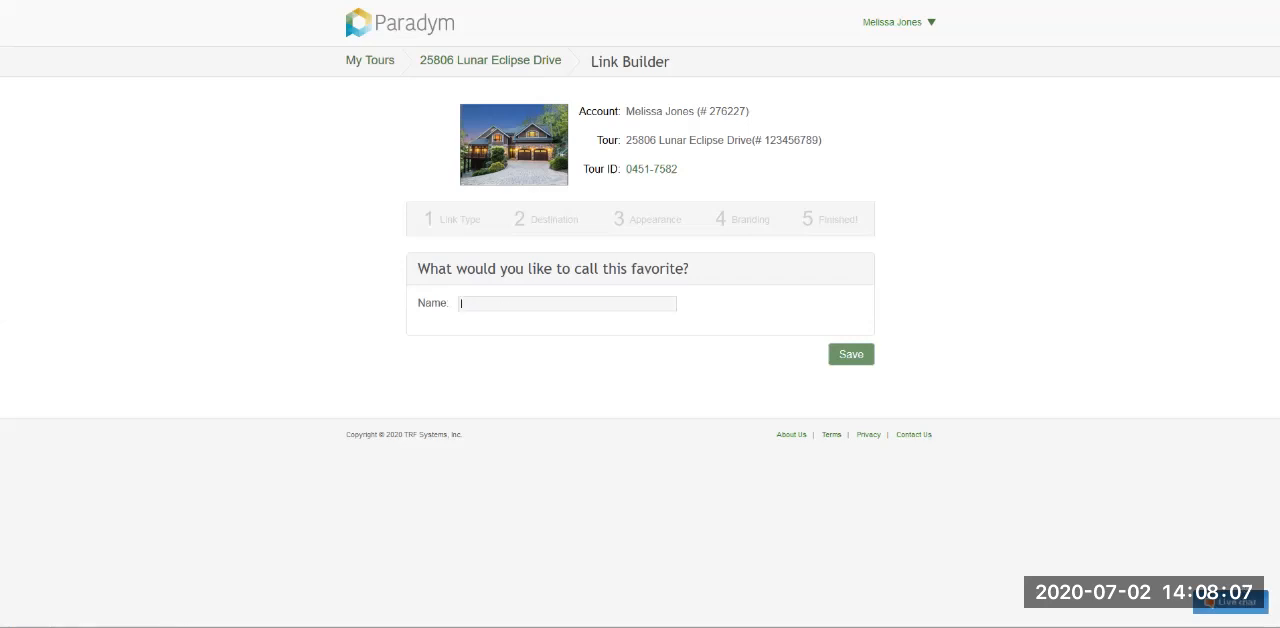
pyautogui.write('Unbranded K')
pyautogui.press('BackSpace')
pyautogui.write('Link')
pyautogui.click(851, 354)
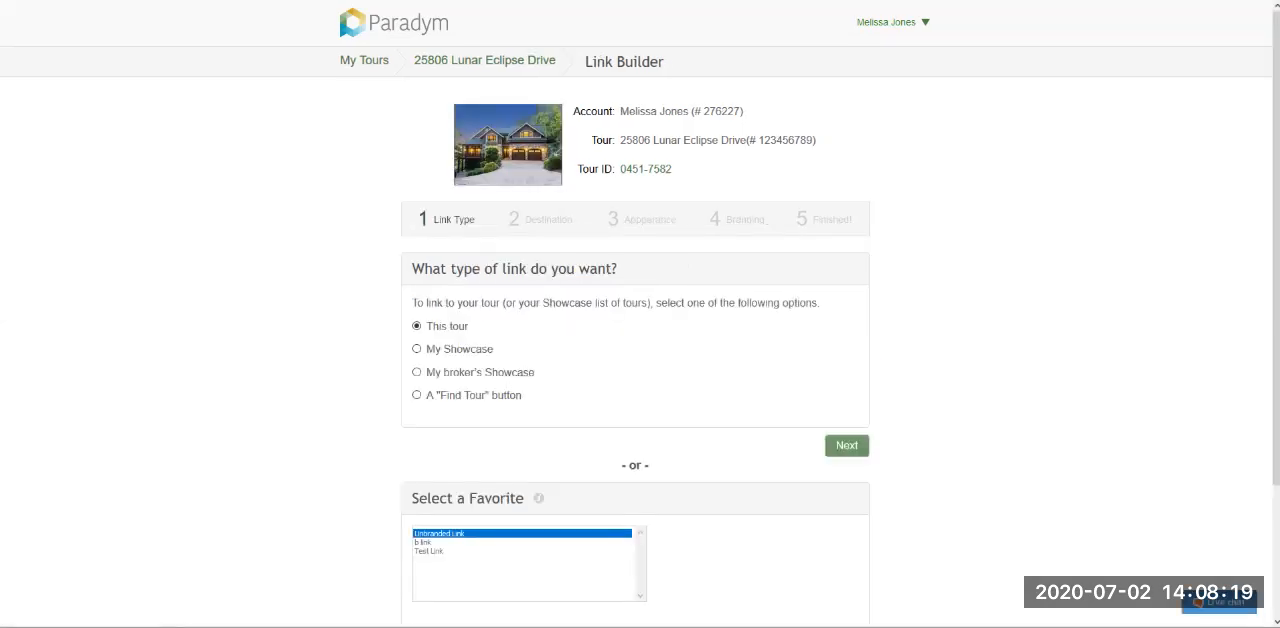
# - Generate the tour's link from the Unbranded Link favorite, copy its code and return to the tour dashboard
pyautogui.moveTo(412, 498); pyautogui.dragTo(528, 498)
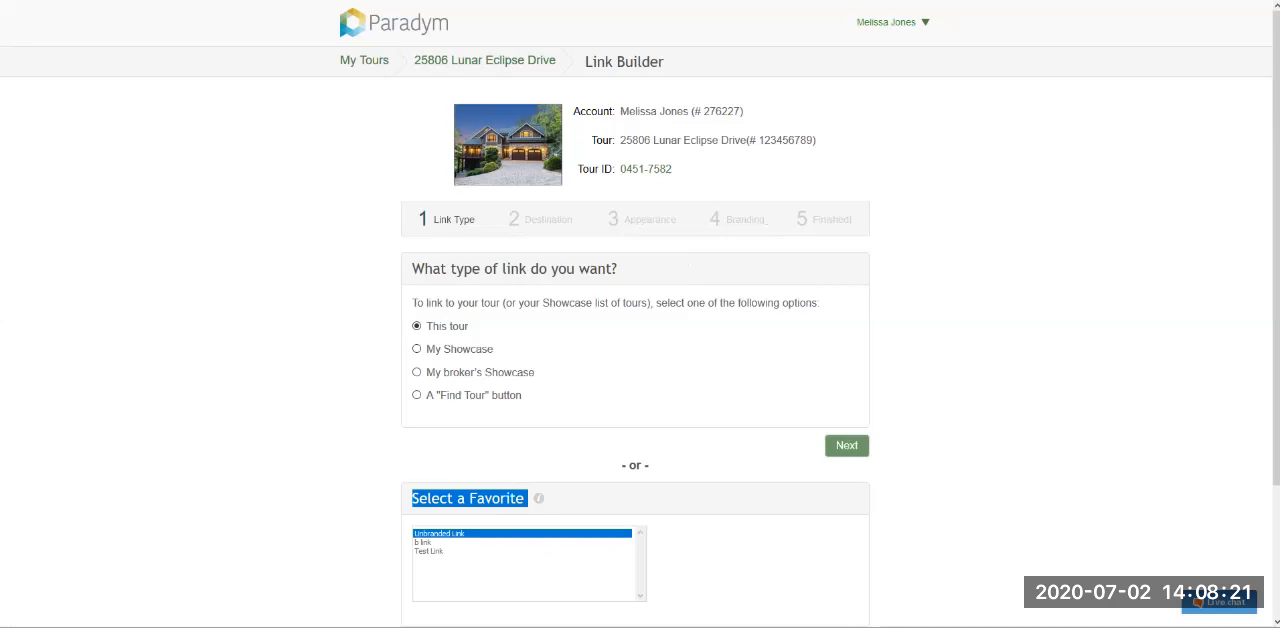
pyautogui.scroll(-1, 528, 498)
pyautogui.scroll(-1, 640, 314)
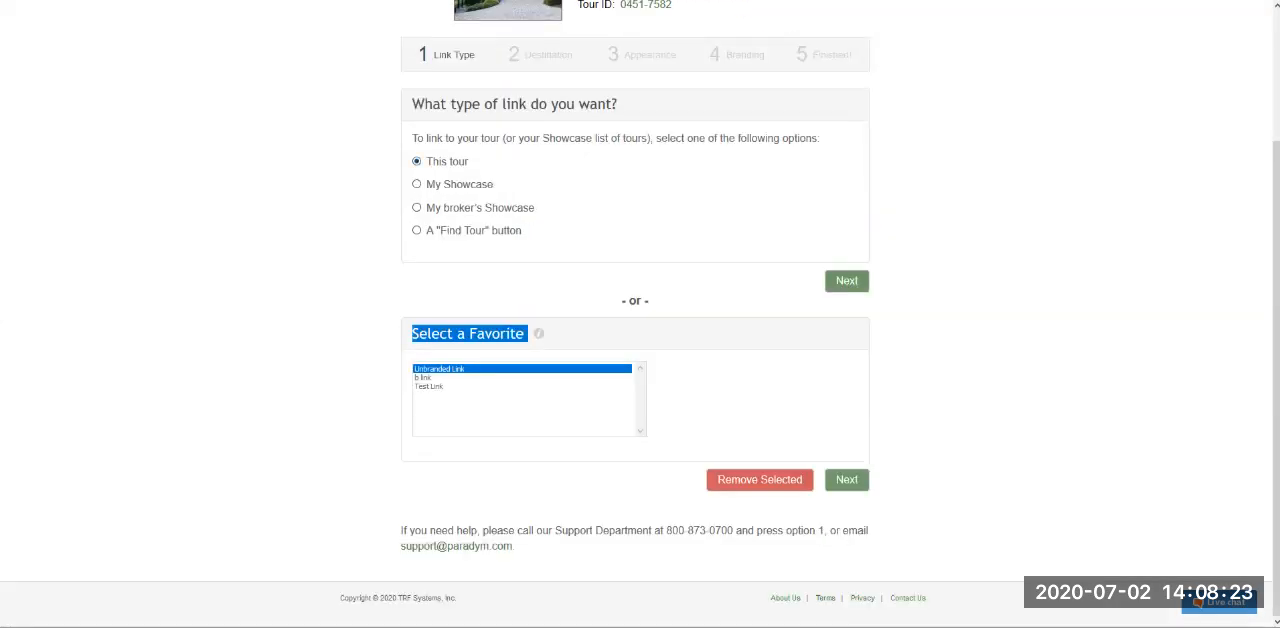
pyautogui.click(846, 479)
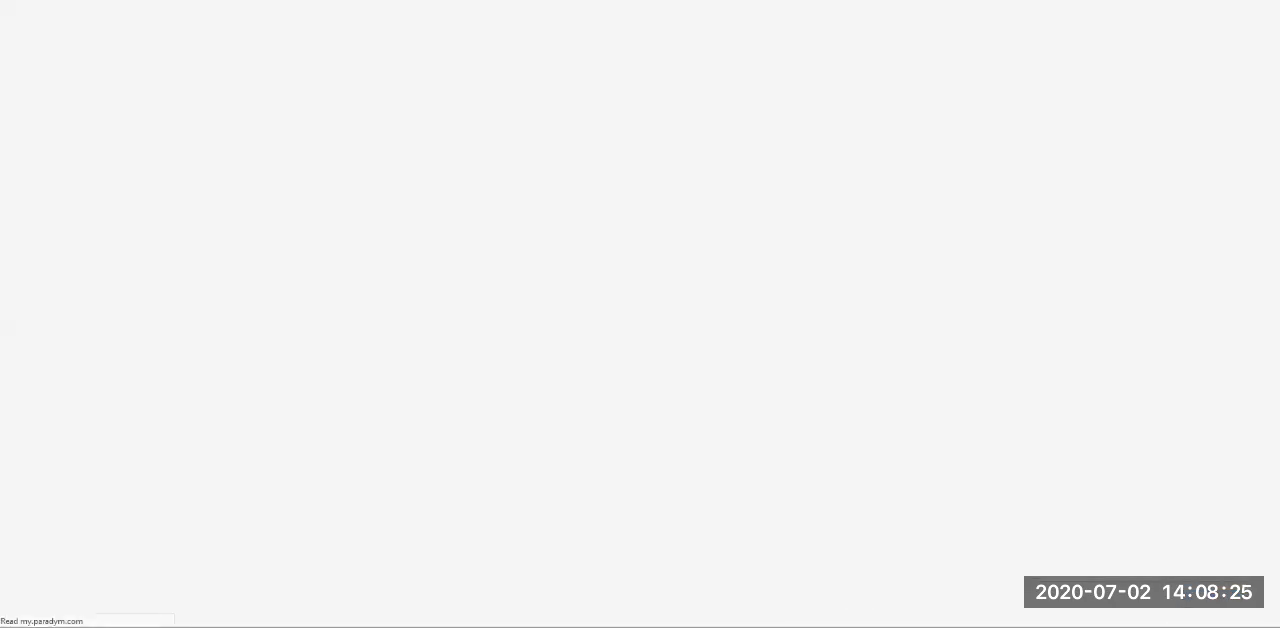
pyautogui.click(719, 477)
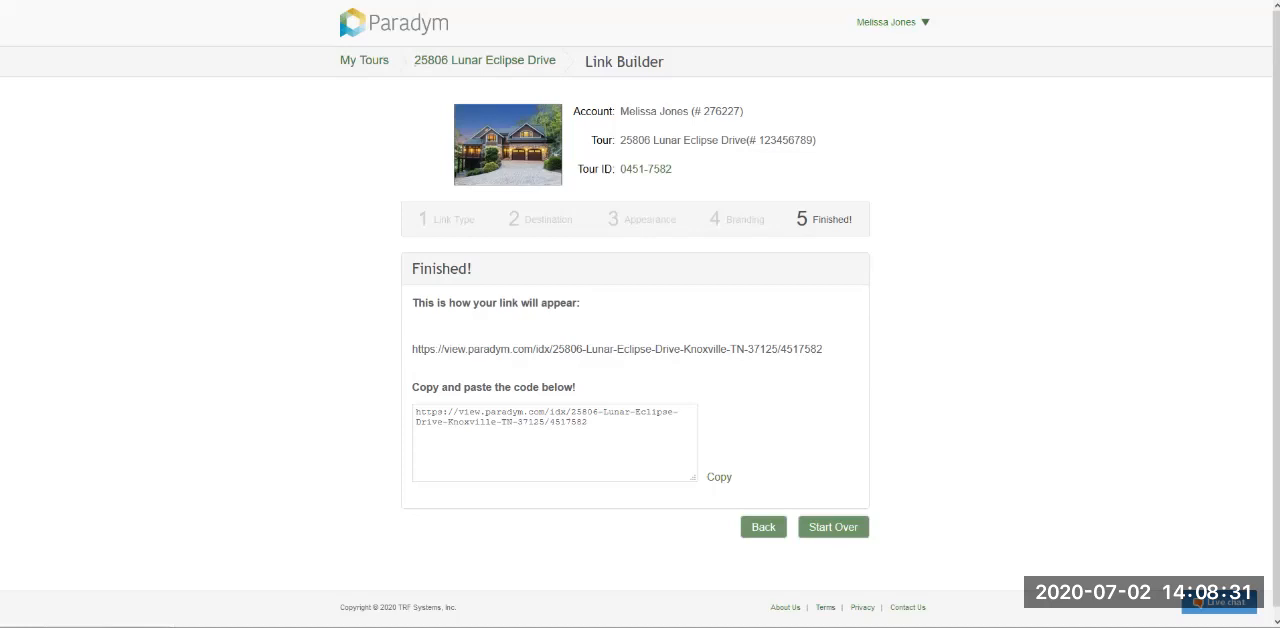
pyautogui.tripleClick(600, 440)
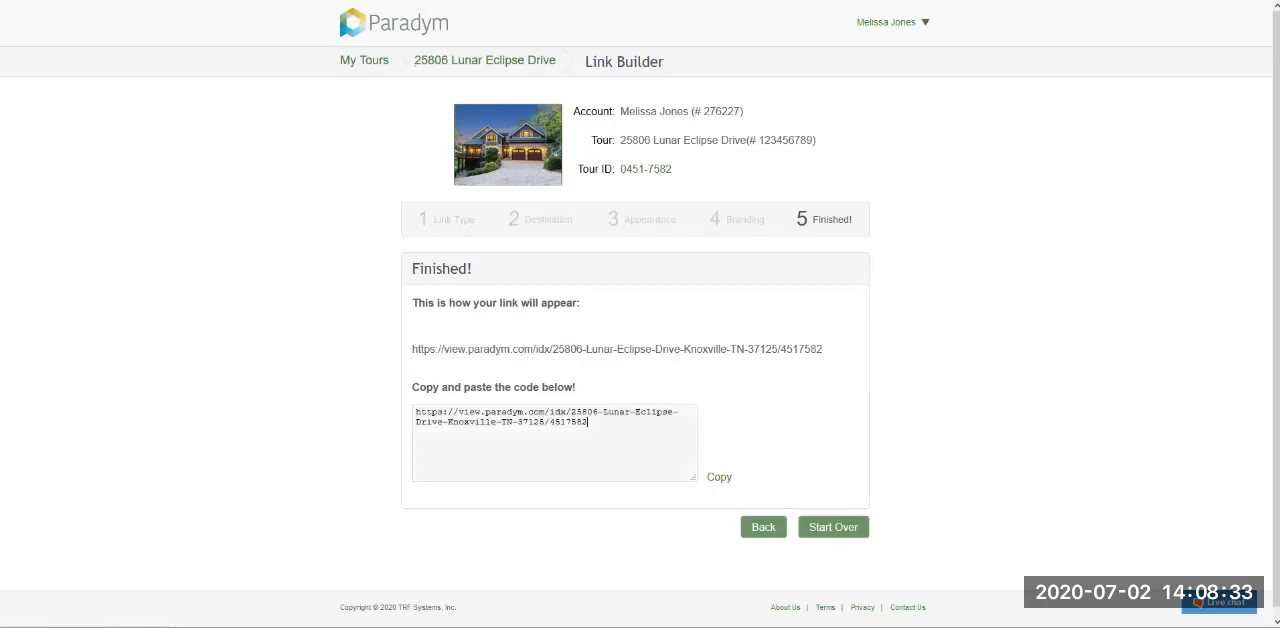
pyautogui.click(600, 440)
pyautogui.hotkey('ctrl', 'a')
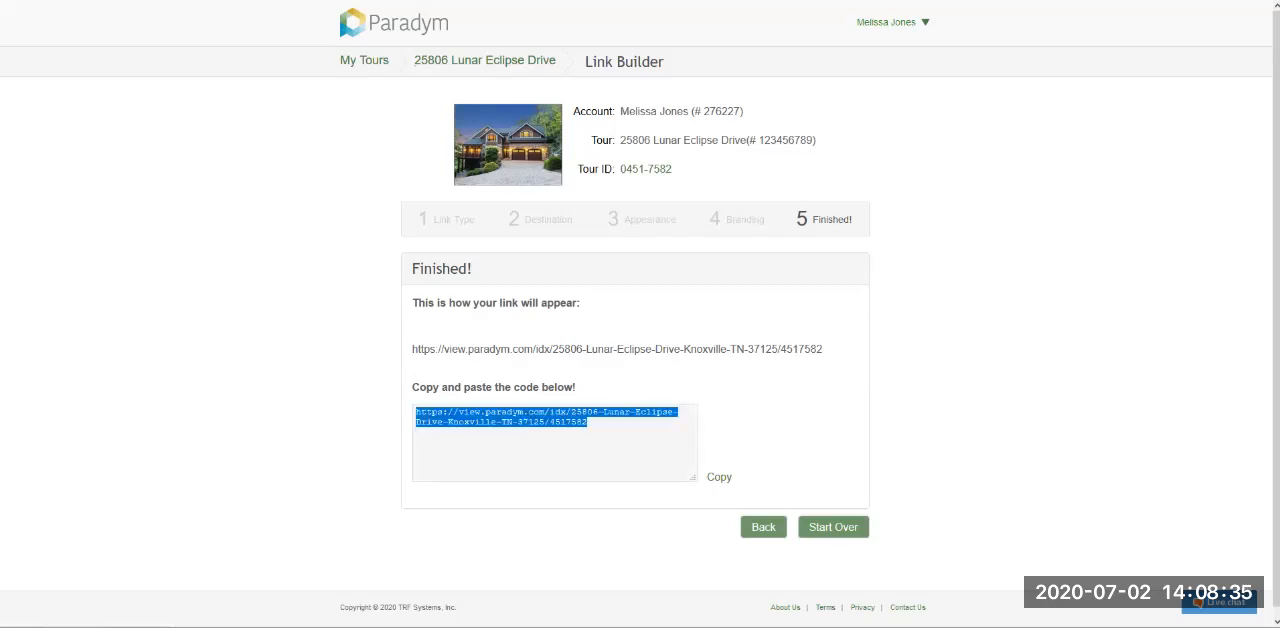
pyautogui.click(592, 426)
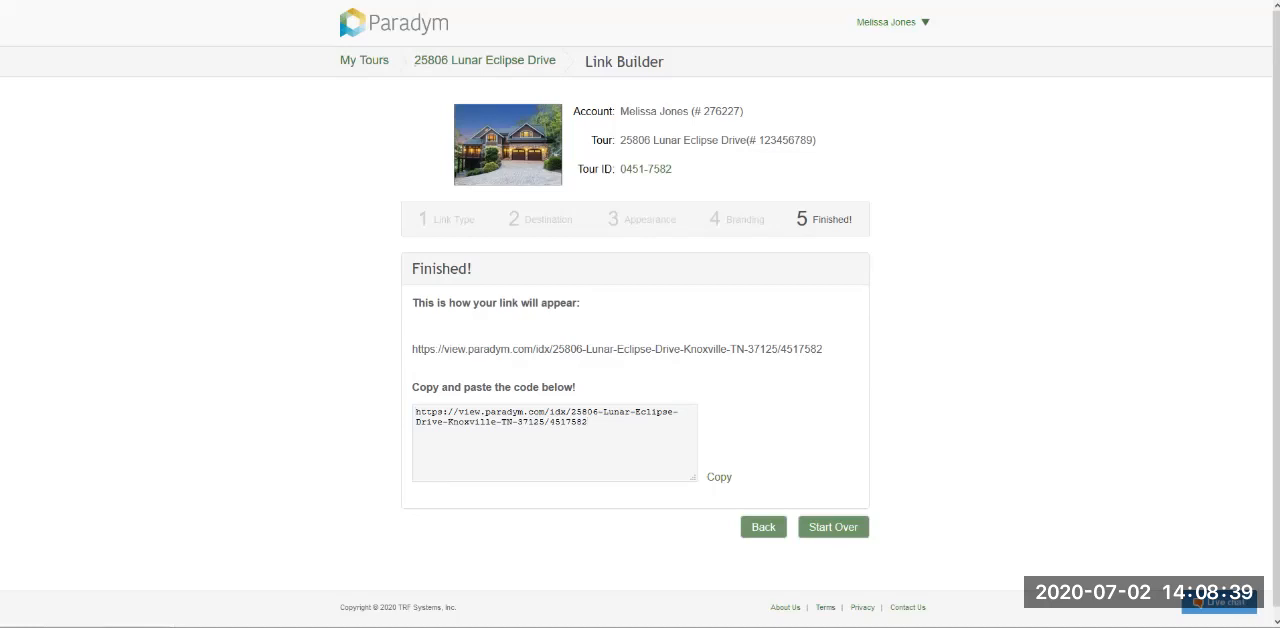
pyautogui.click(833, 526)
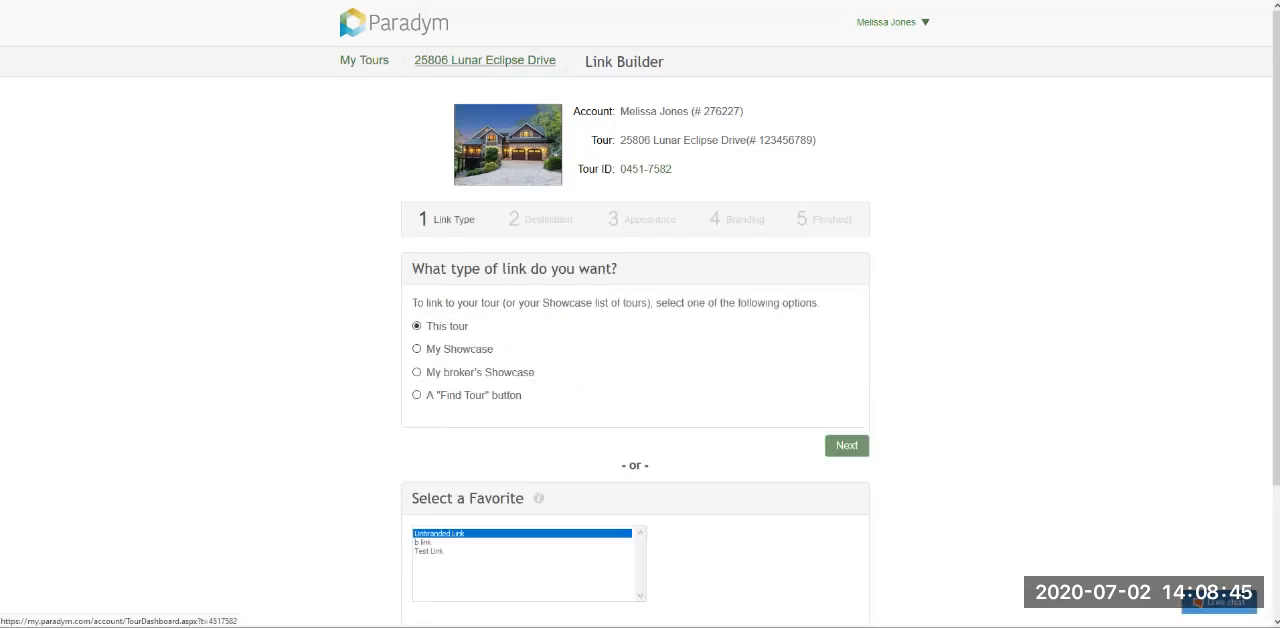
pyautogui.click(485, 60)
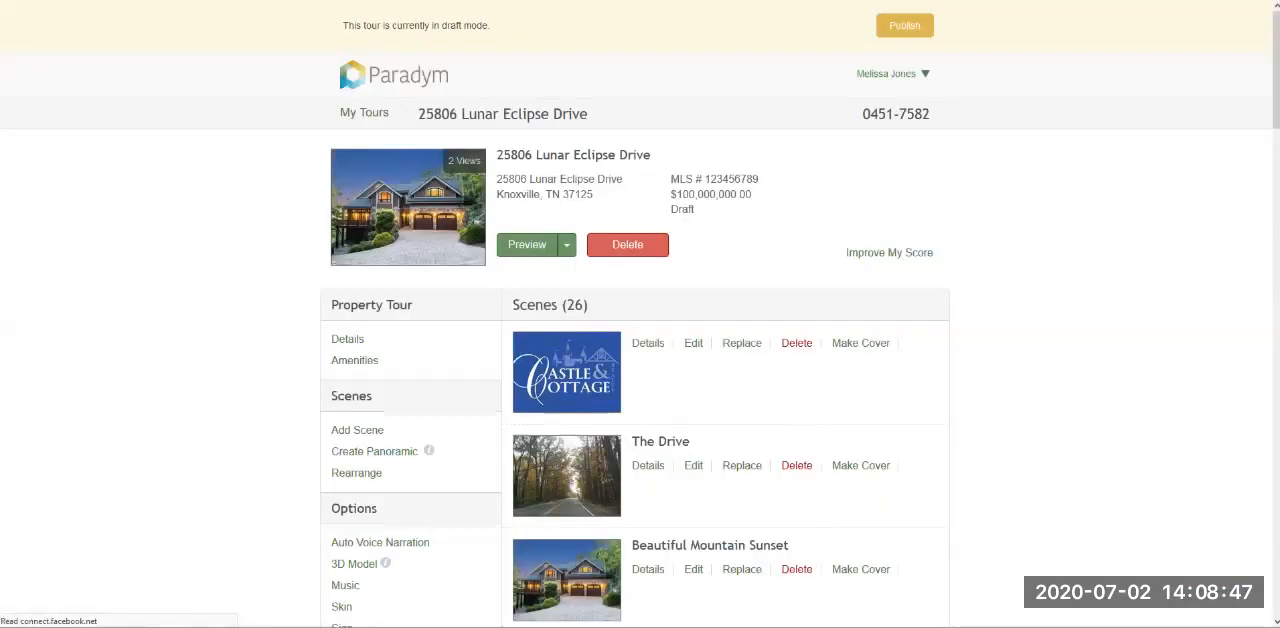
# - Examine the tour's email sharing option with its Send E-Card form and close the form without sending
pyautogui.scroll(-3, 640, 330)
pyautogui.scroll(-3, 640, 330)
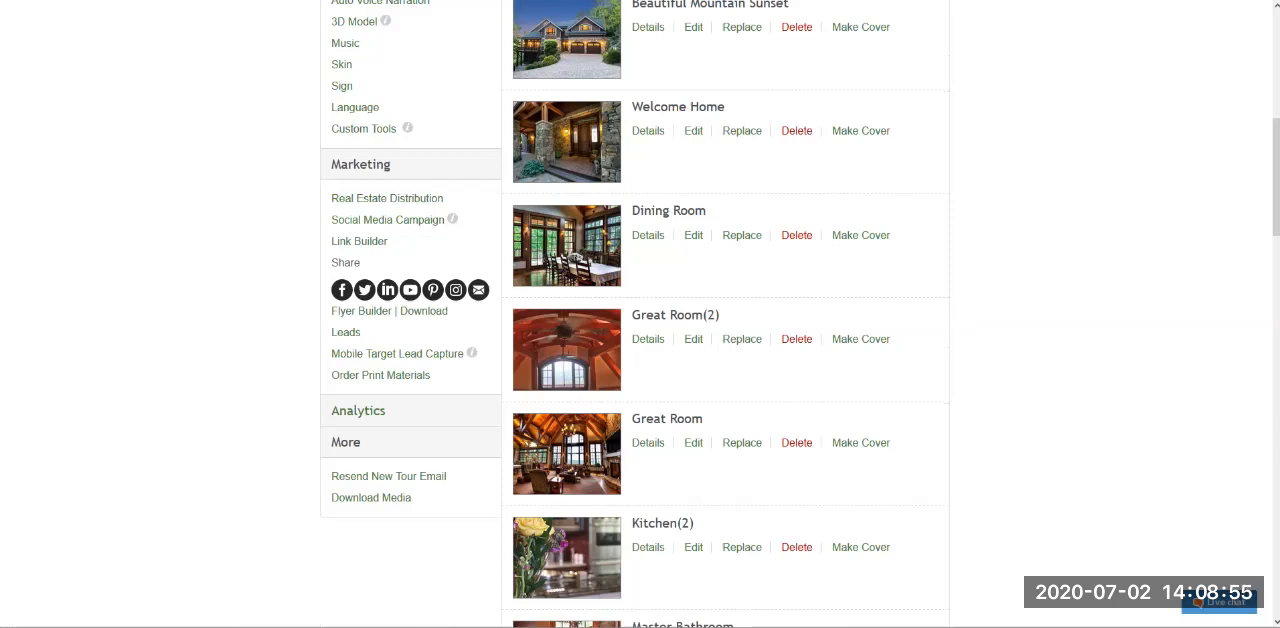
pyautogui.doubleClick(345, 263)
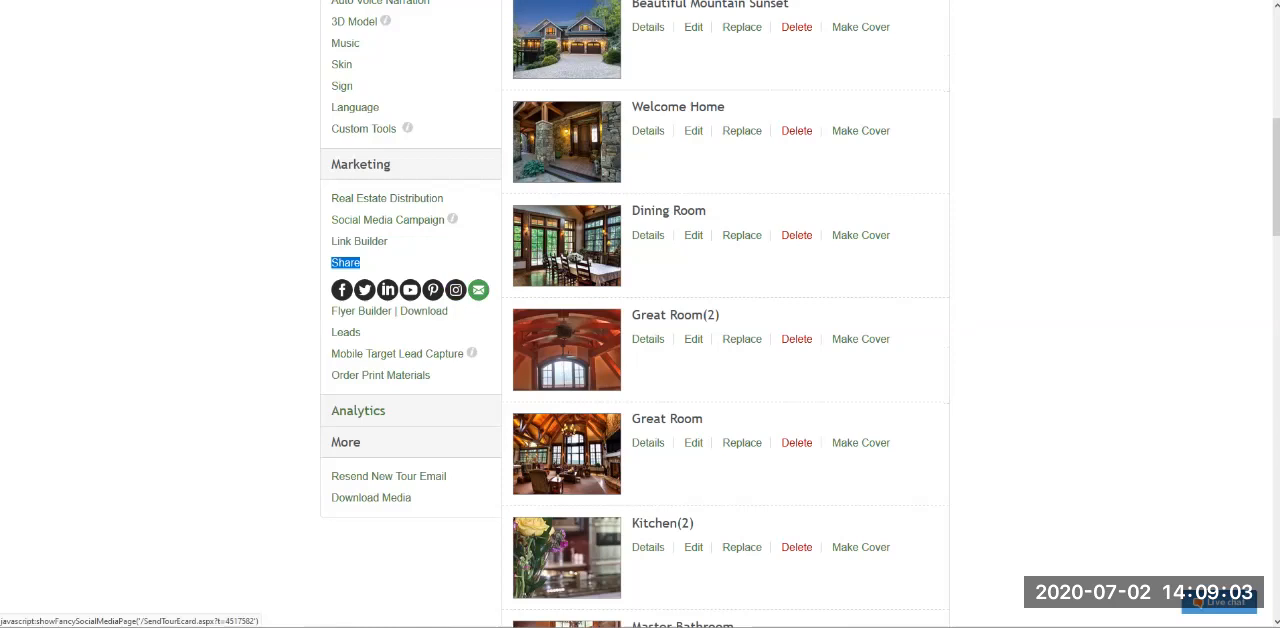
pyautogui.click(478, 290)
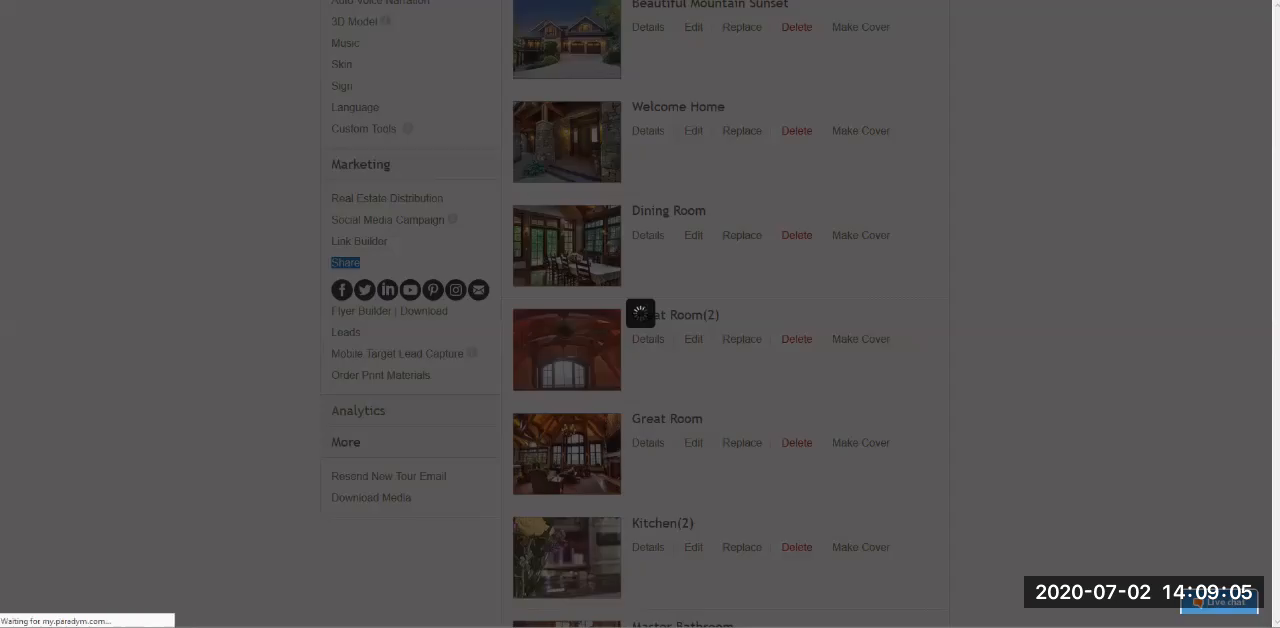
pyautogui.click(520, 234)
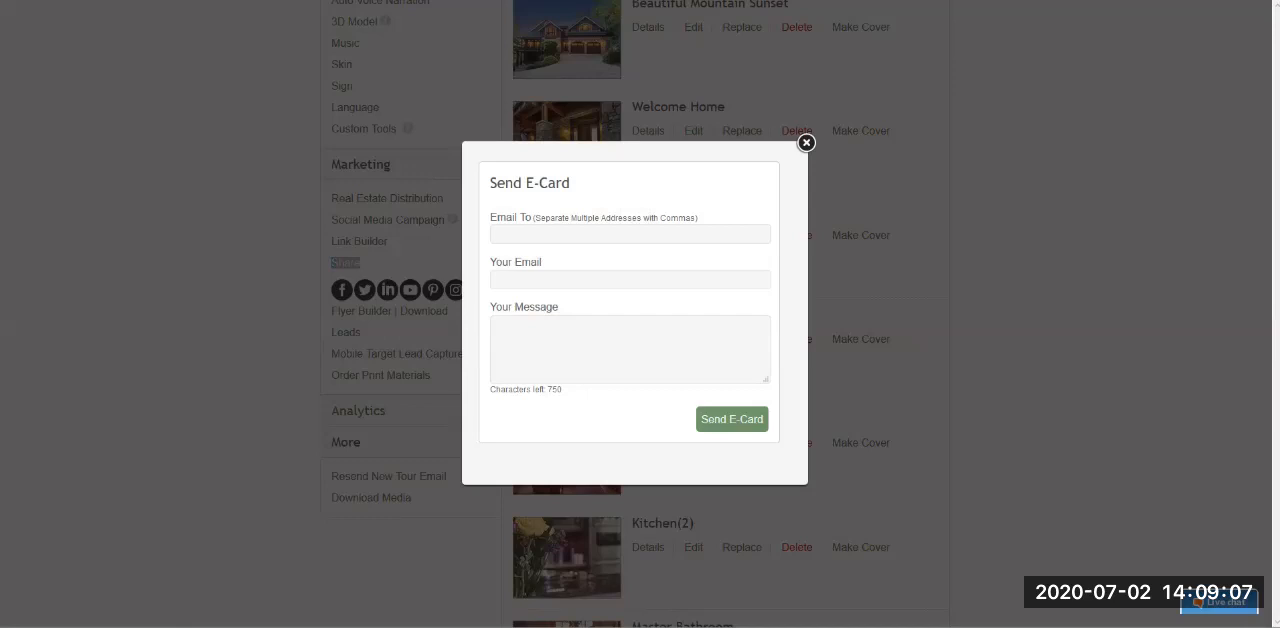
pyautogui.click(520, 330)
pyautogui.click(806, 143)
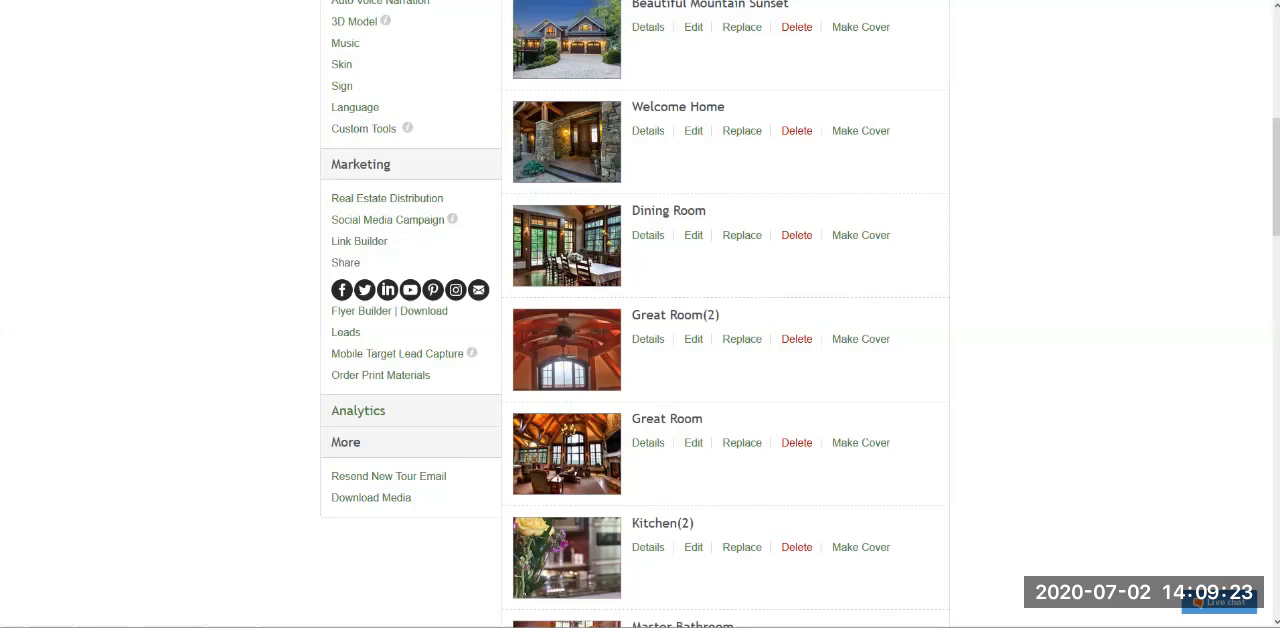
# - Open the tour's Flyer Builder and change the flyer template to the black Venice design
pyautogui.click(361, 311)
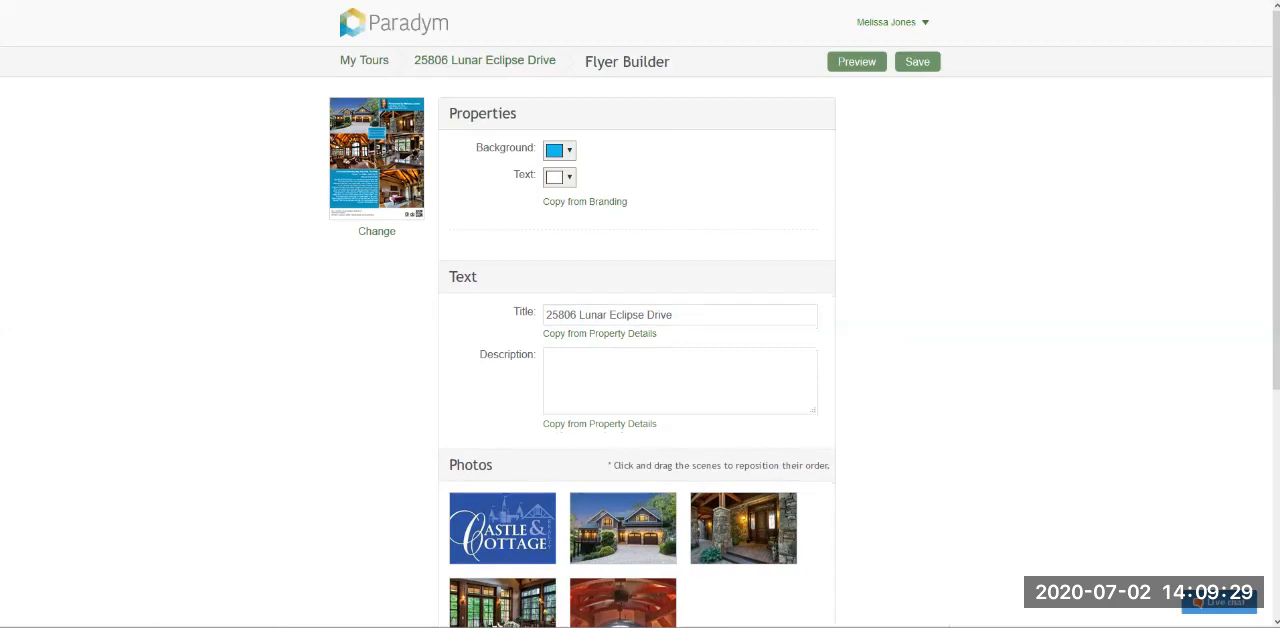
pyautogui.click(377, 231)
pyautogui.scroll(-5, 640, 314)
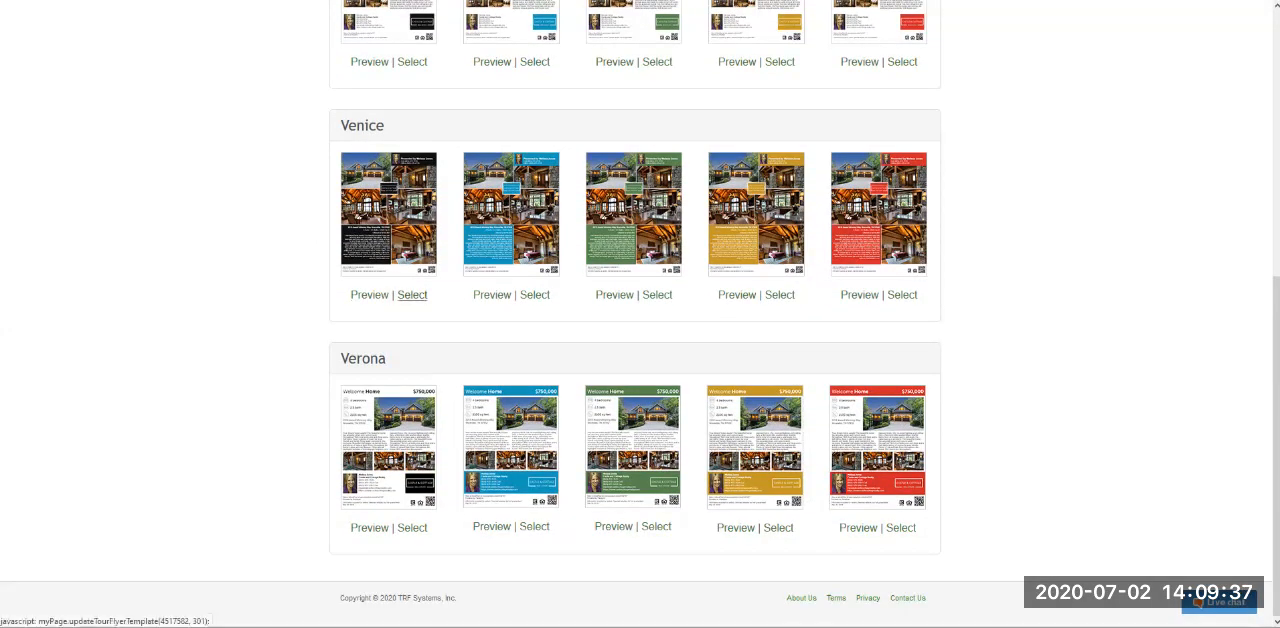
pyautogui.click(411, 294)
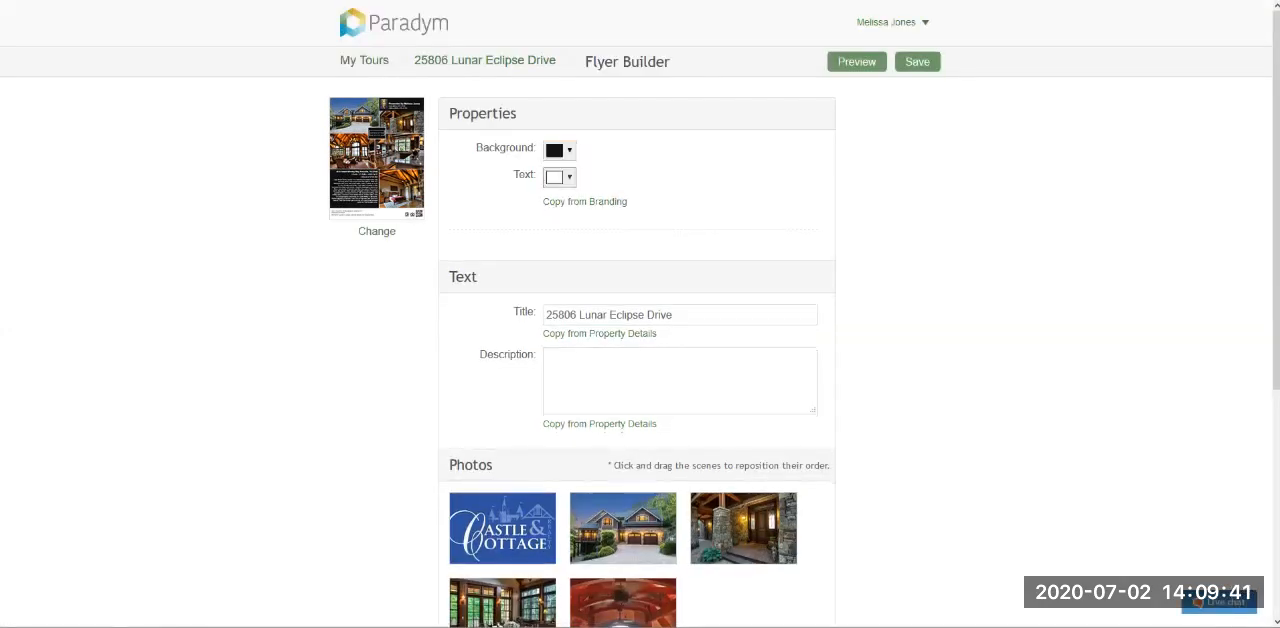
# - Examine the color choices for the flyer's background and accept #111111
pyautogui.click(561, 151)
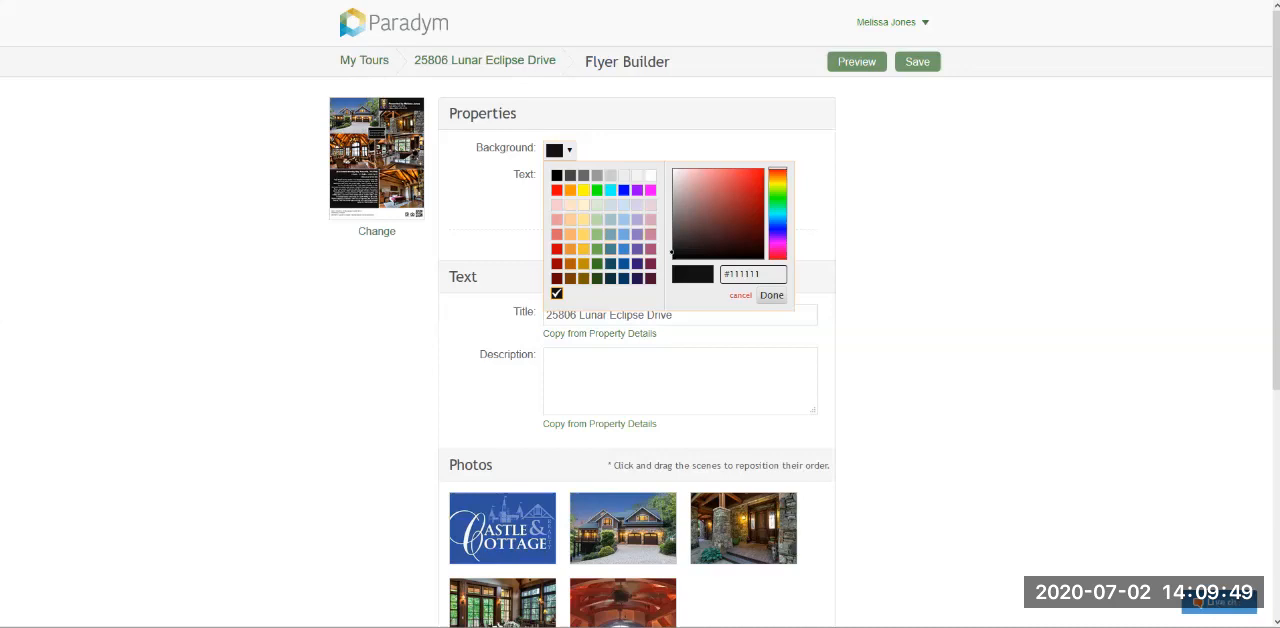
pyautogui.click(771, 295)
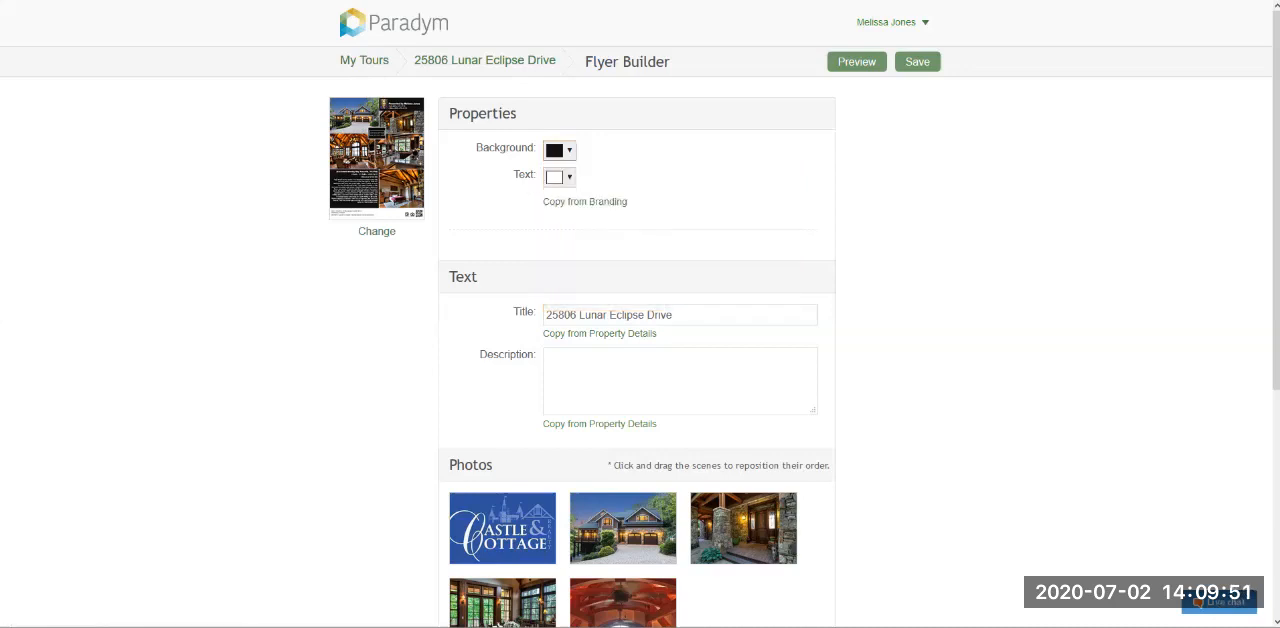
pyautogui.scroll(-1, 636, 350)
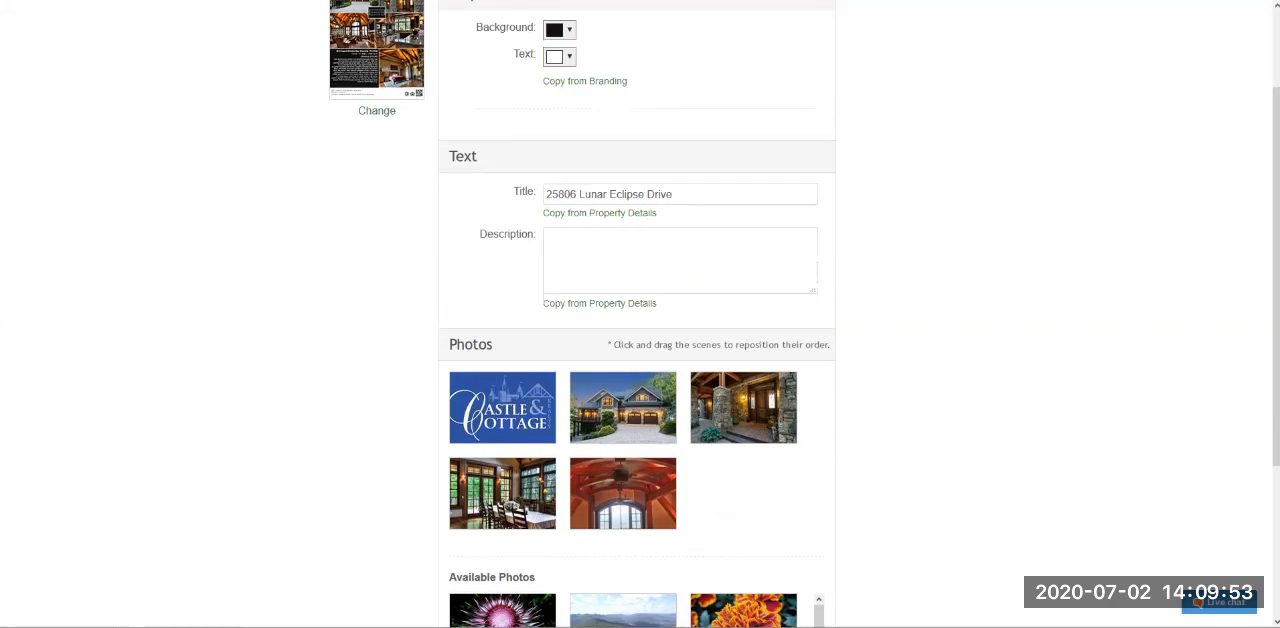
# - Examine the title and description fields in the flyer's text section
pyautogui.moveTo(513, 191); pyautogui.dragTo(539, 192)
pyautogui.press('Tab')
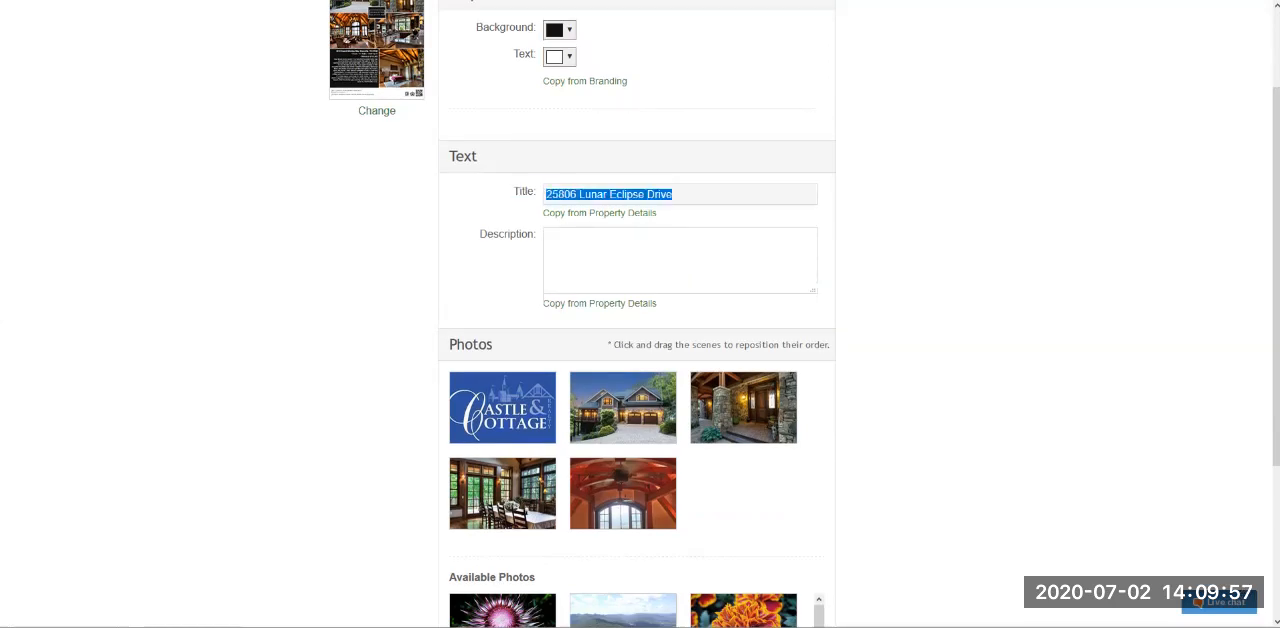
pyautogui.moveTo(480, 234); pyautogui.dragTo(540, 234)
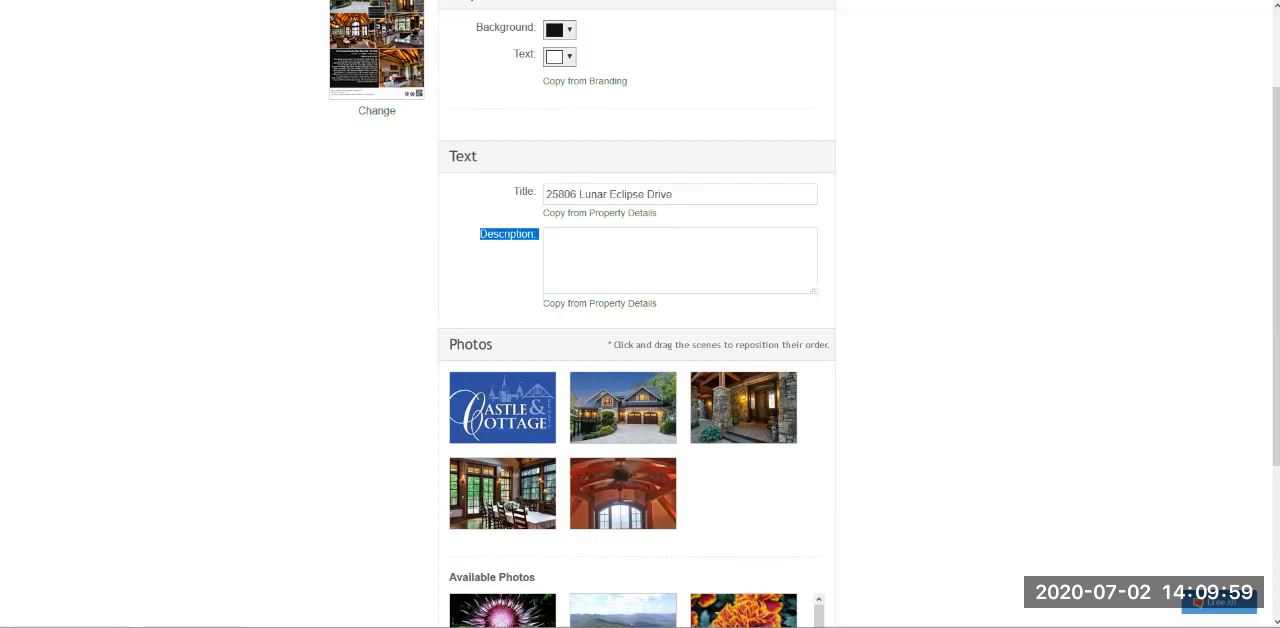
pyautogui.click(600, 250)
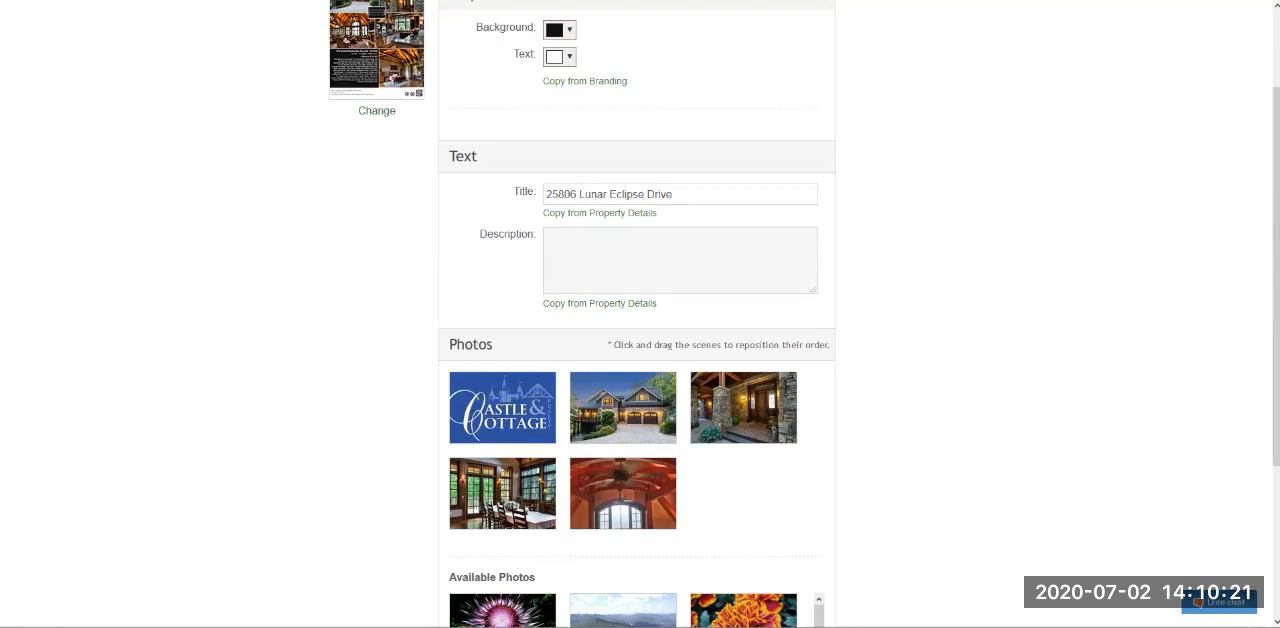
# - Replace the flyer's logo photo with the red-leaf garden photo, placed after the house exterior, and swap the arched-window photo for the bedroom
pyautogui.scroll(-3, 640, 314)
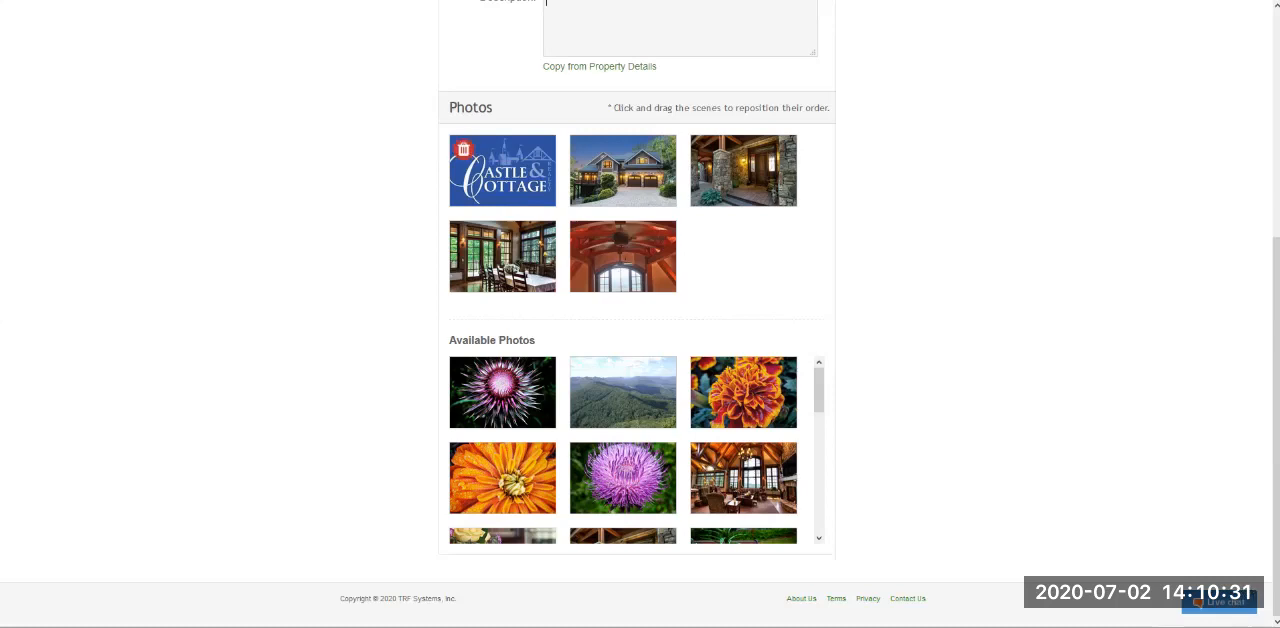
pyautogui.click(463, 149)
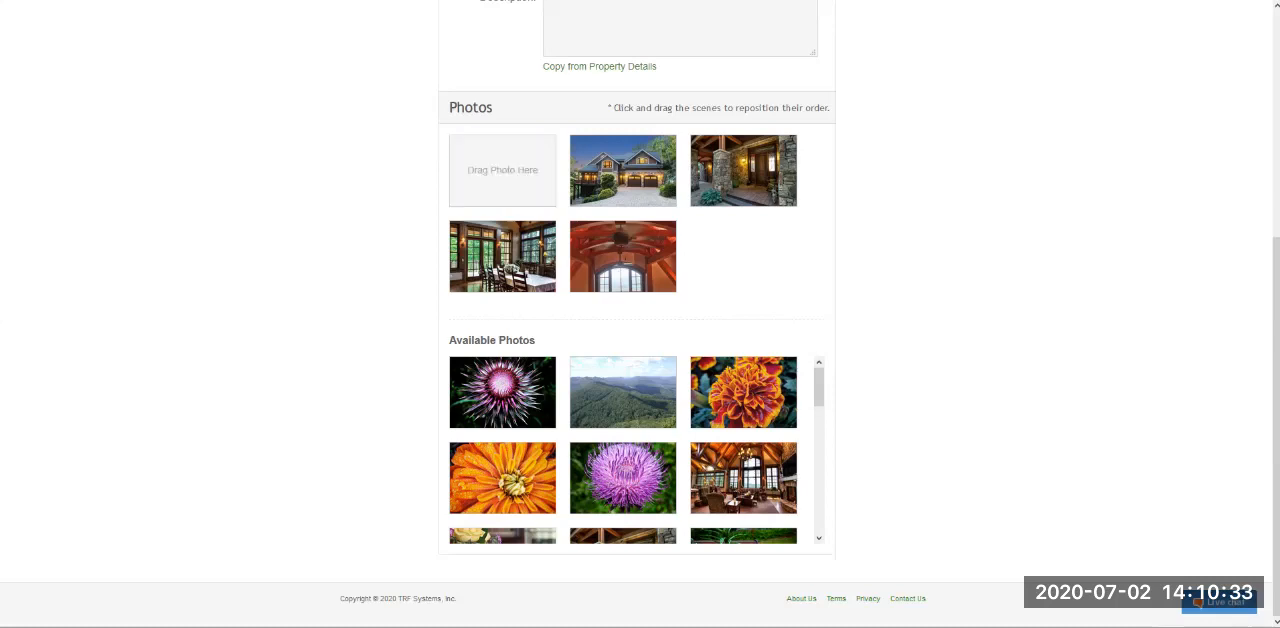
pyautogui.scroll(-2, 636, 449)
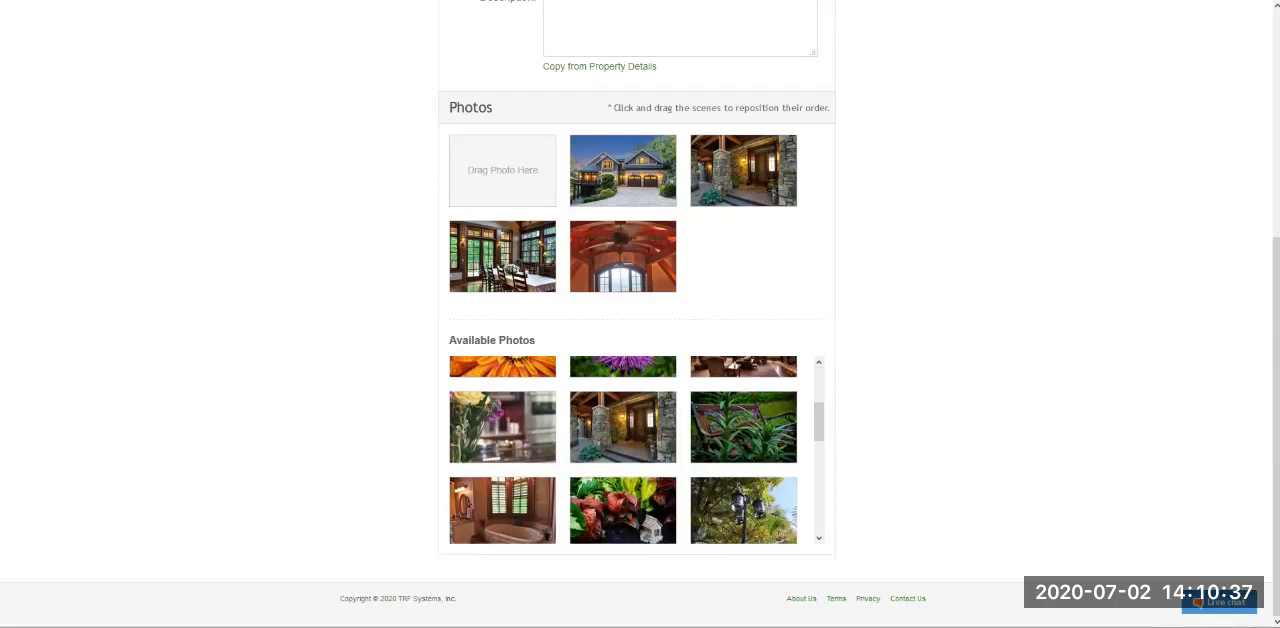
pyautogui.moveTo(623, 510); pyautogui.dragTo(508, 177)
pyautogui.moveTo(610, 170); pyautogui.dragTo(502, 170)
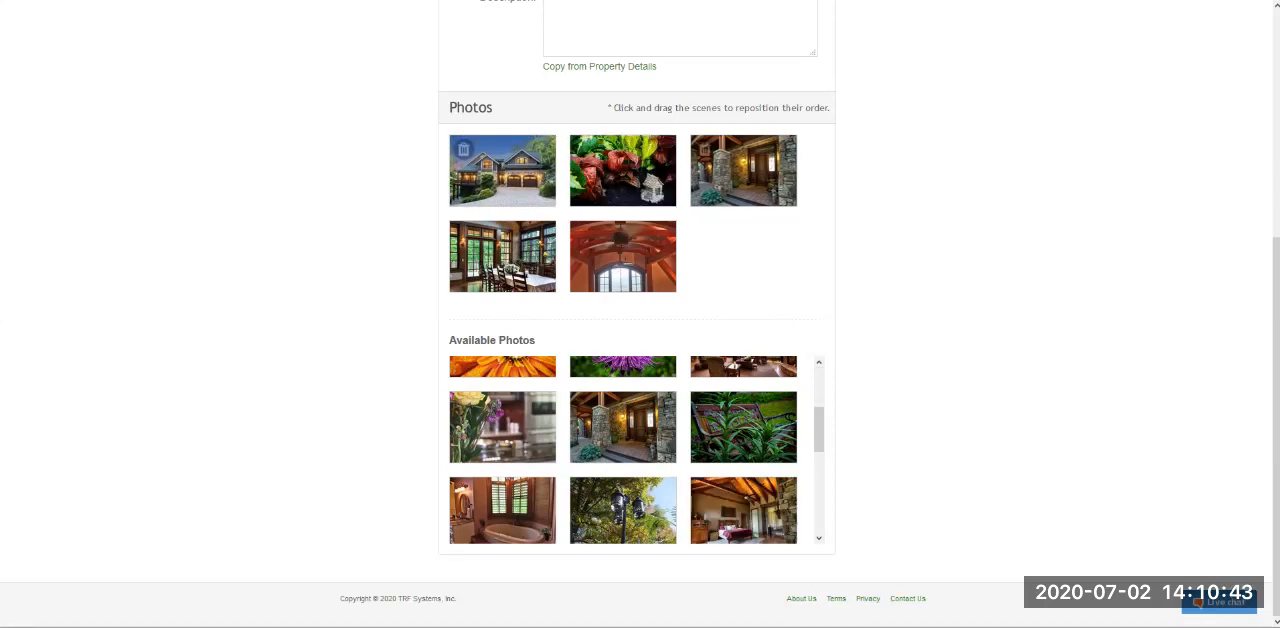
pyautogui.scroll(-1, 660, 450)
pyautogui.moveTo(744, 444); pyautogui.dragTo(620, 256)
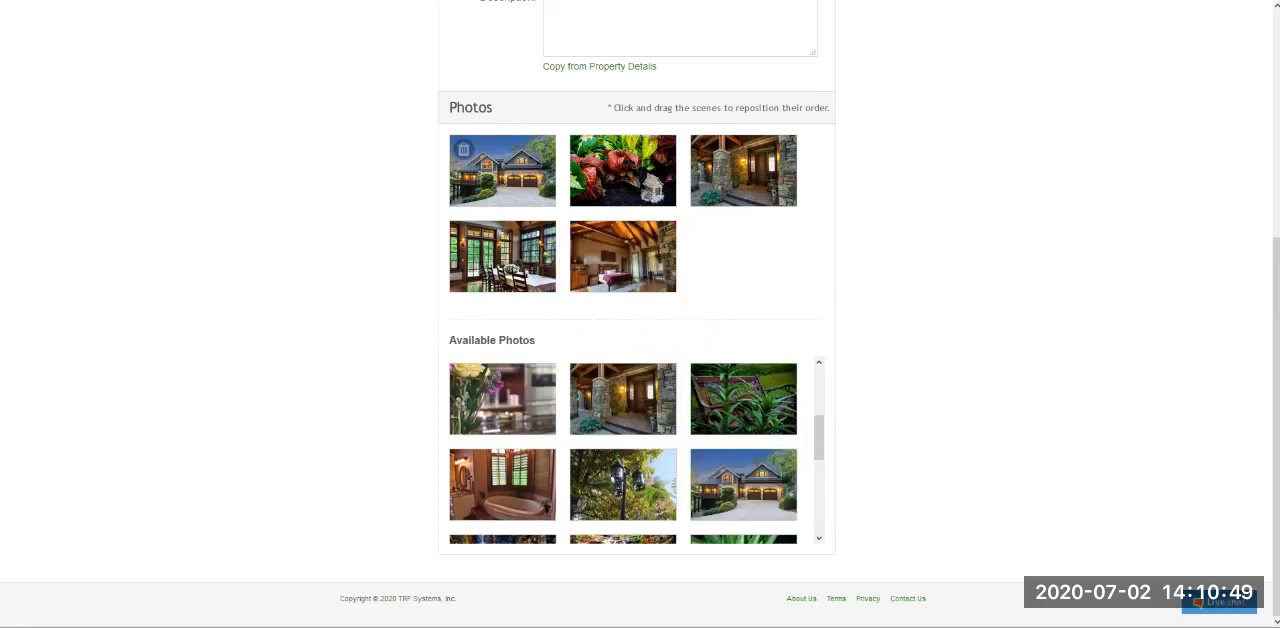
# - Enter "This is a tour" as the flyer's description
pyautogui.scroll(1, 640, 310)
pyautogui.scroll(3, 640, 310)
pyautogui.click(680, 324)
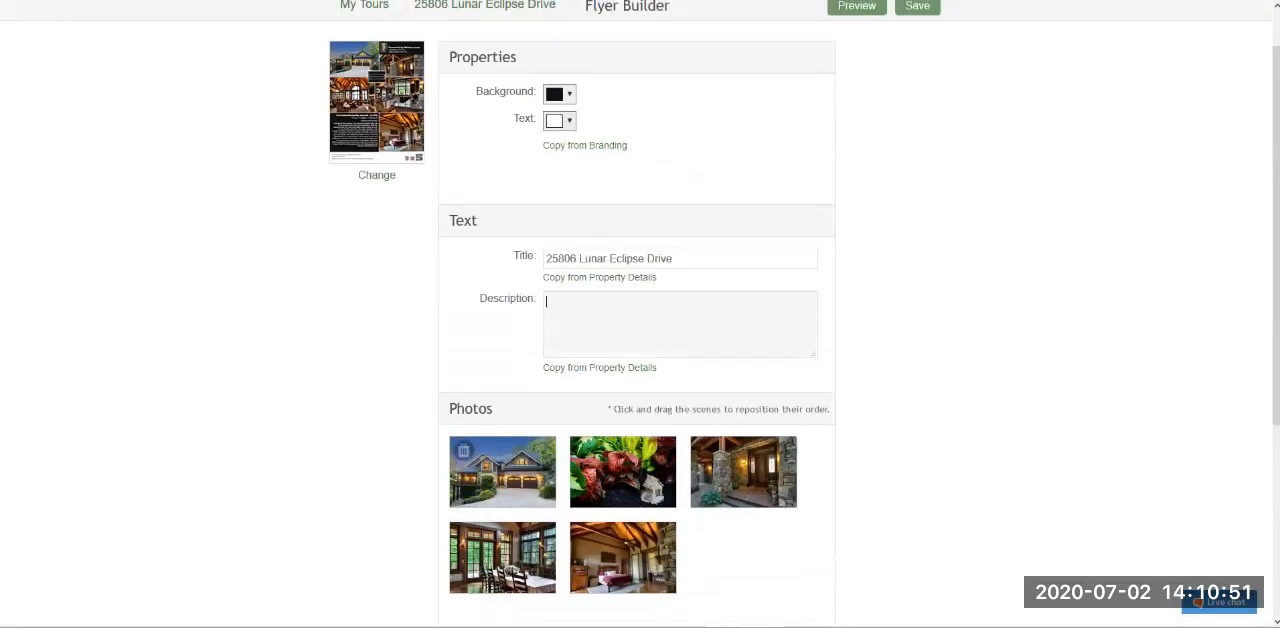
pyautogui.write('This is a four')
# - Preview the flyer and examine its description text and the tour link and disclaimer in its footer
pyautogui.scroll(1, 640, 314)
pyautogui.click(857, 61)
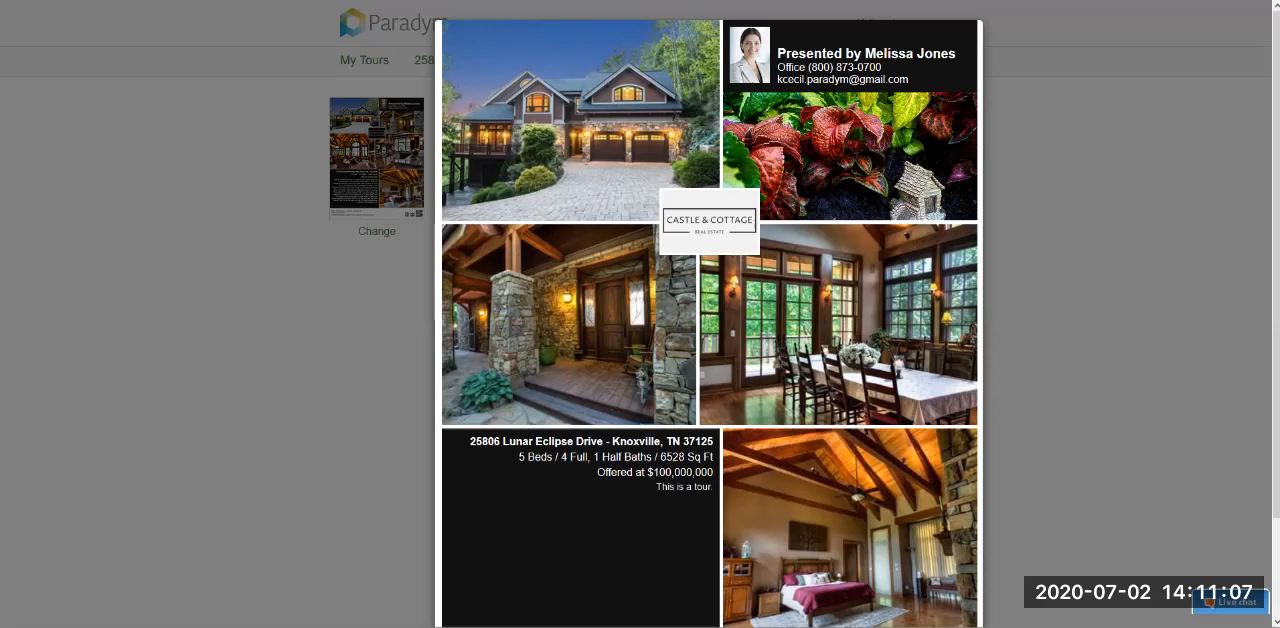
pyautogui.scroll(-2, 710, 314)
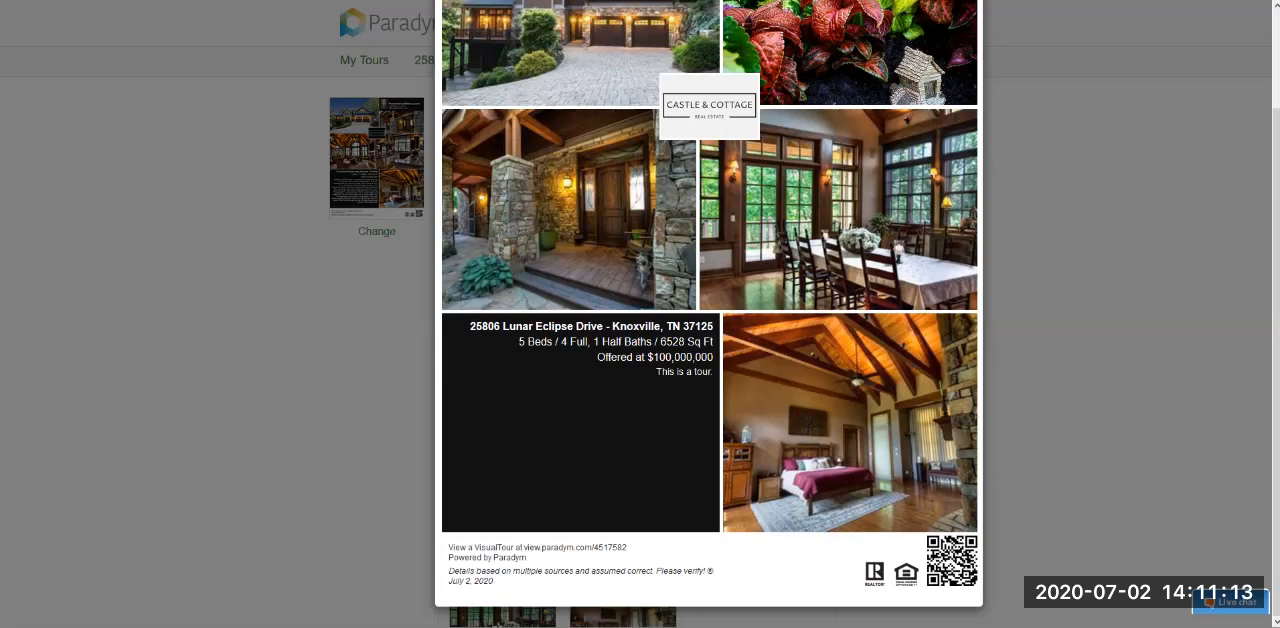
pyautogui.moveTo(656, 372); pyautogui.dragTo(713, 372)
pyautogui.click(712, 375)
pyautogui.moveTo(628, 548); pyautogui.dragTo(718, 578)
pyautogui.click(522, 548)
pyautogui.click(468, 558)
pyautogui.click(718, 578)
pyautogui.scroll(2, 709, 314)
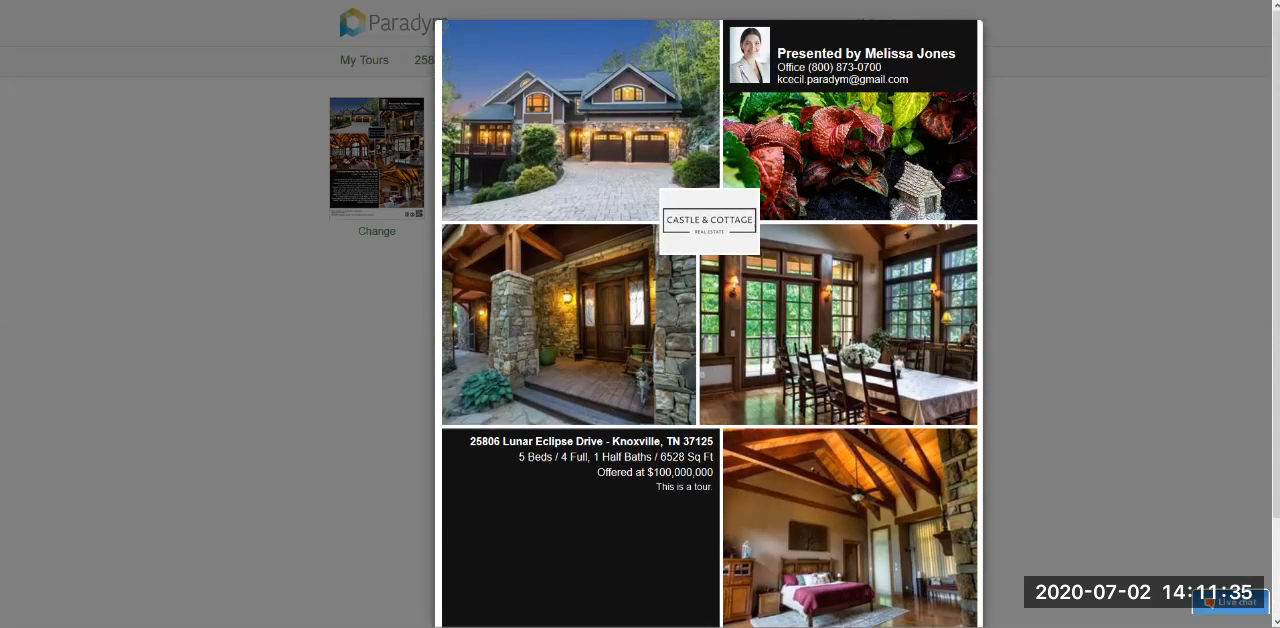
# - Close the flyer preview and save the flyer
pyautogui.press('Escape')
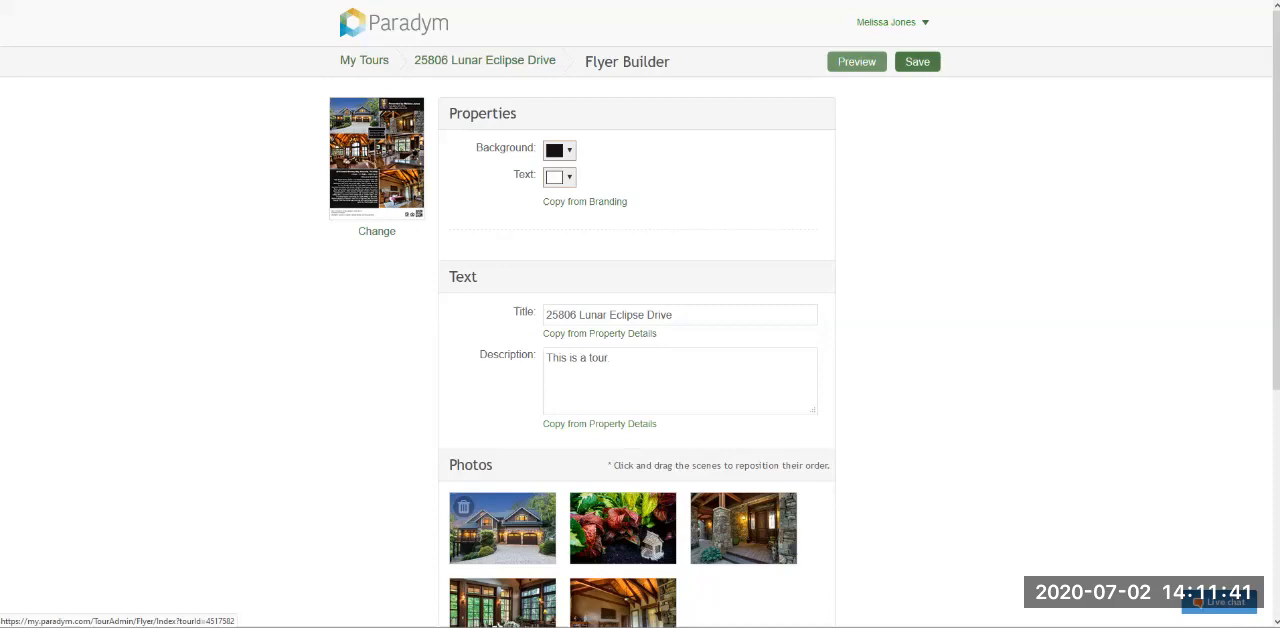
pyautogui.click(917, 61)
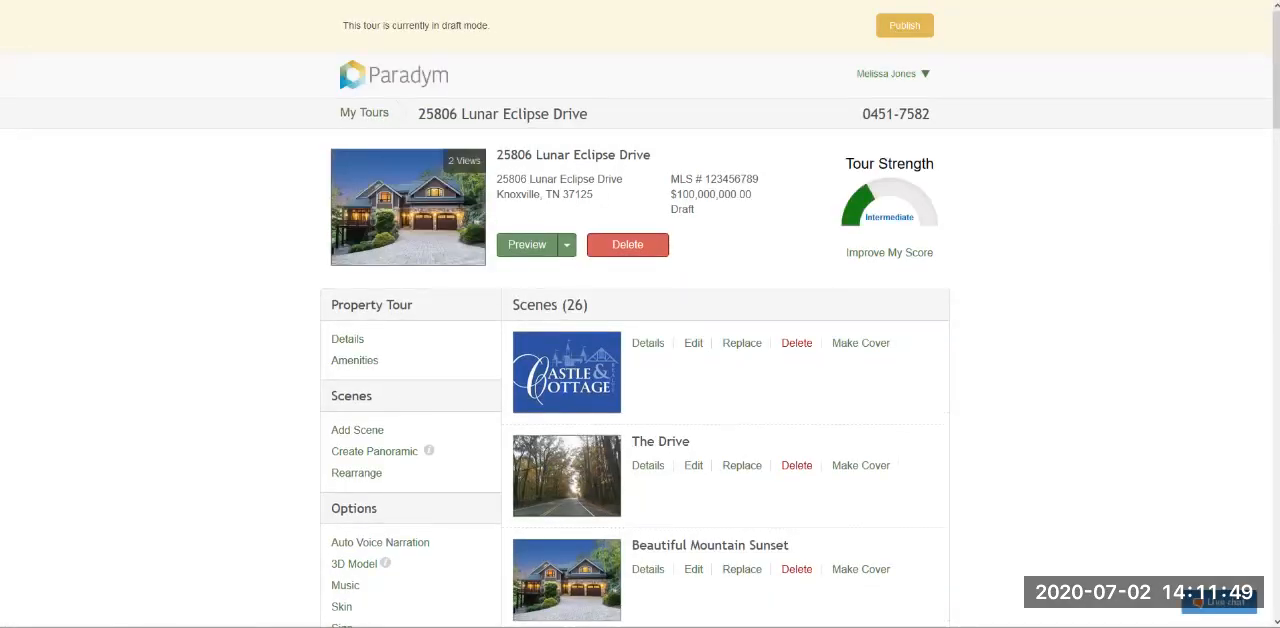
# - View the tour's Leads page and return to the tour dashboard
pyautogui.scroll(-6, 640, 314)
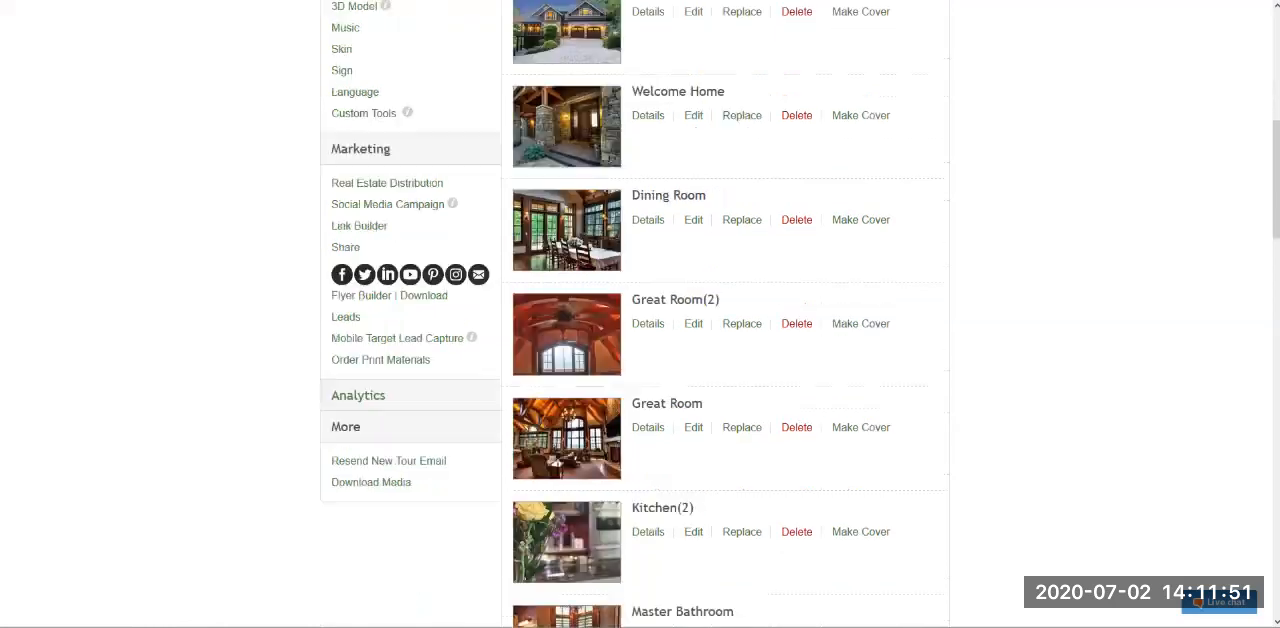
pyautogui.scroll(-1, 361, 250)
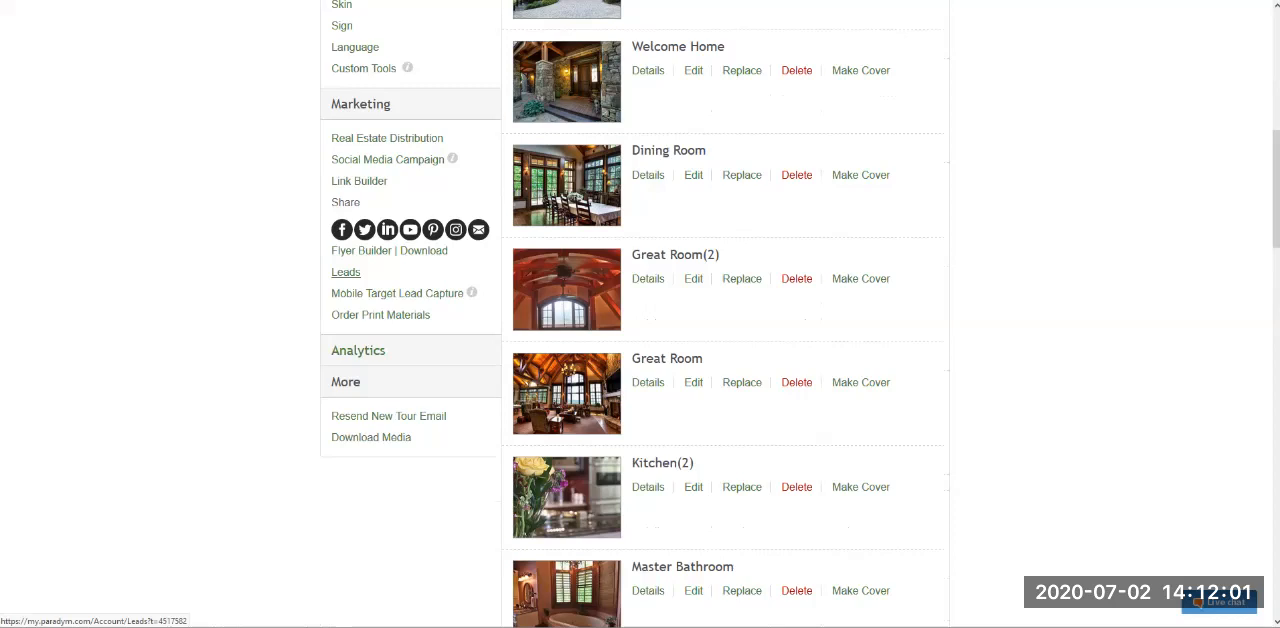
pyautogui.click(345, 272)
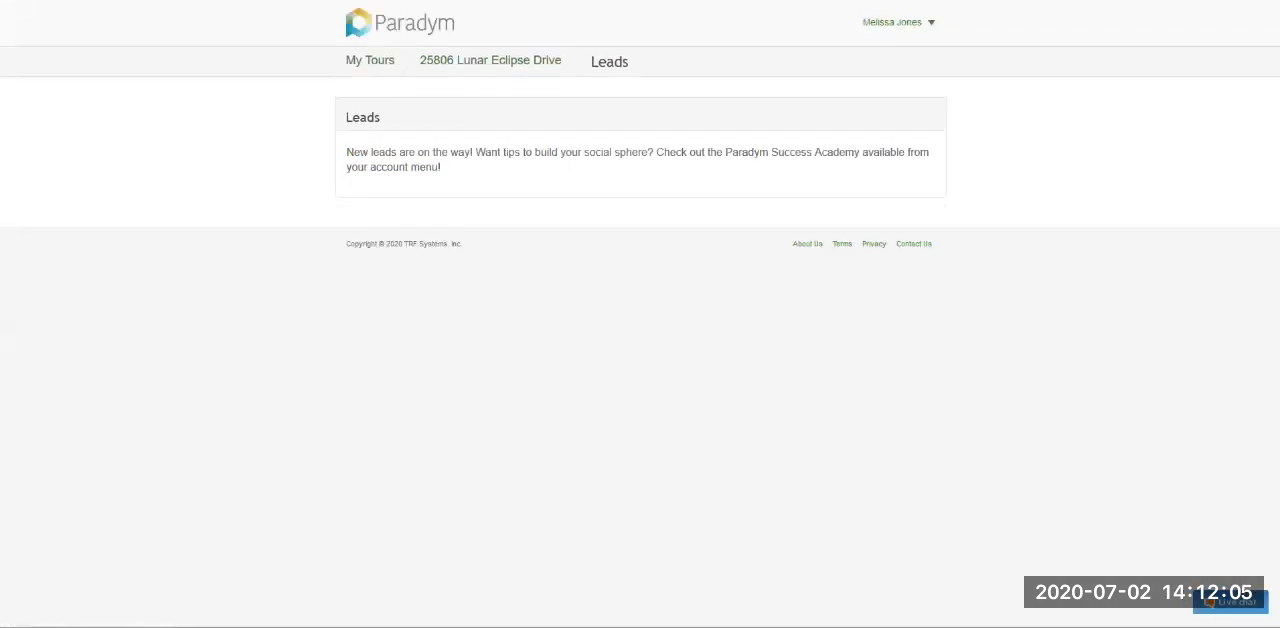
pyautogui.hotkey('alt', 'Left')
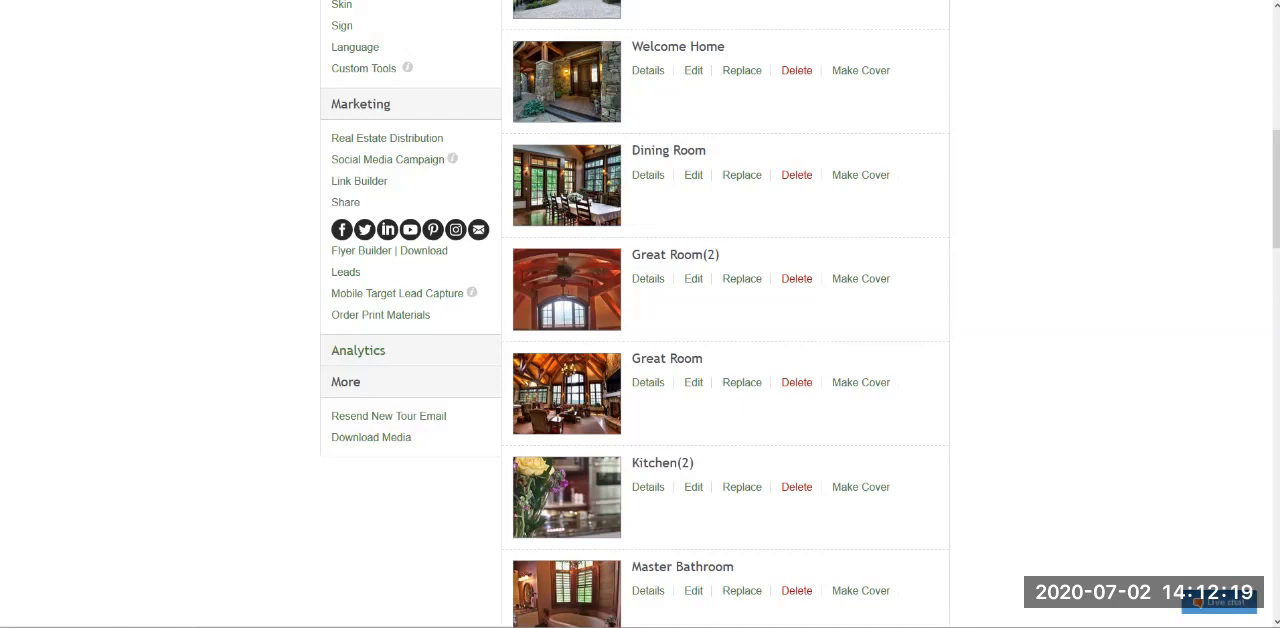
# - Open Mobile Target Lead Capture for the tour and start the MobileTarget sign-up
pyautogui.click(397, 293)
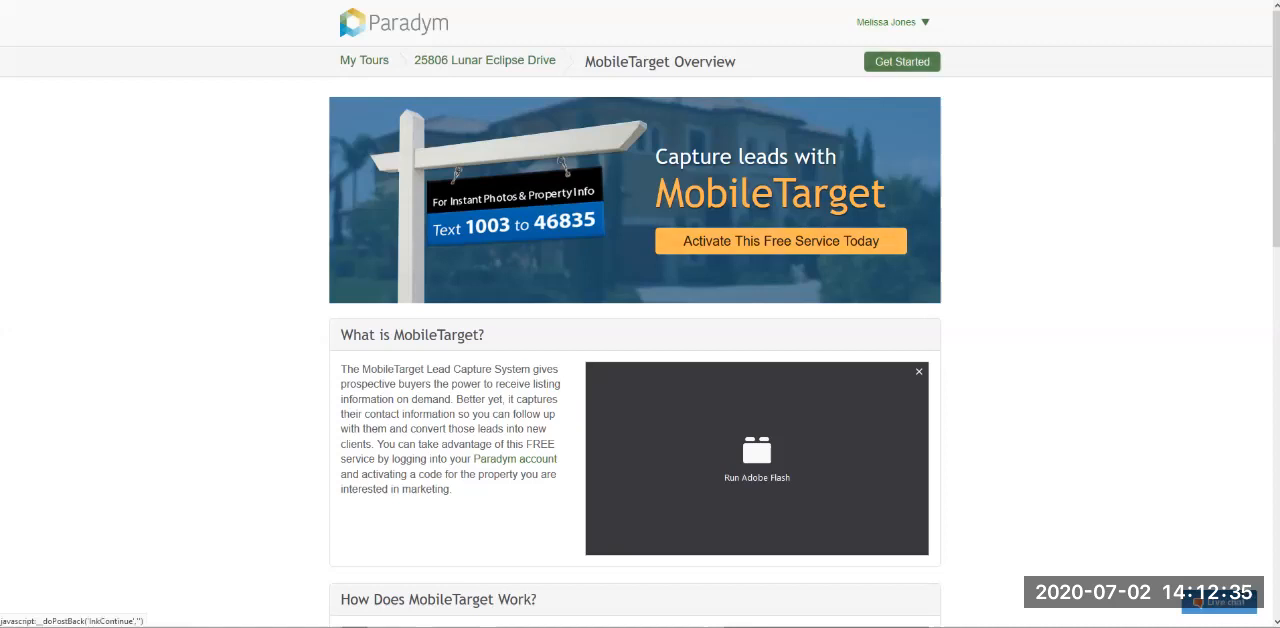
pyautogui.click(902, 61)
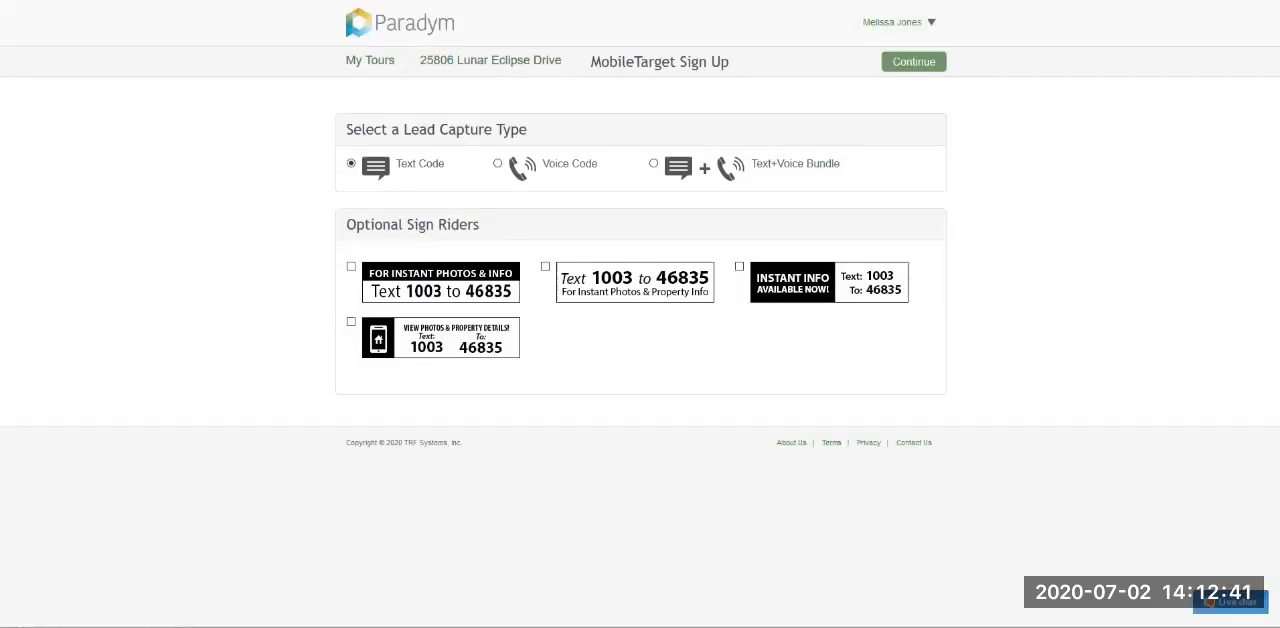
# - Examine the lead capture types offered in the sign-up, comparing Text Code with Voice Code
pyautogui.tripleClick(436, 130)
pyautogui.click(436, 130)
pyautogui.doubleClick(377, 168)
pyautogui.click(377, 168)
pyautogui.moveTo(543, 164); pyautogui.dragTo(598, 164)
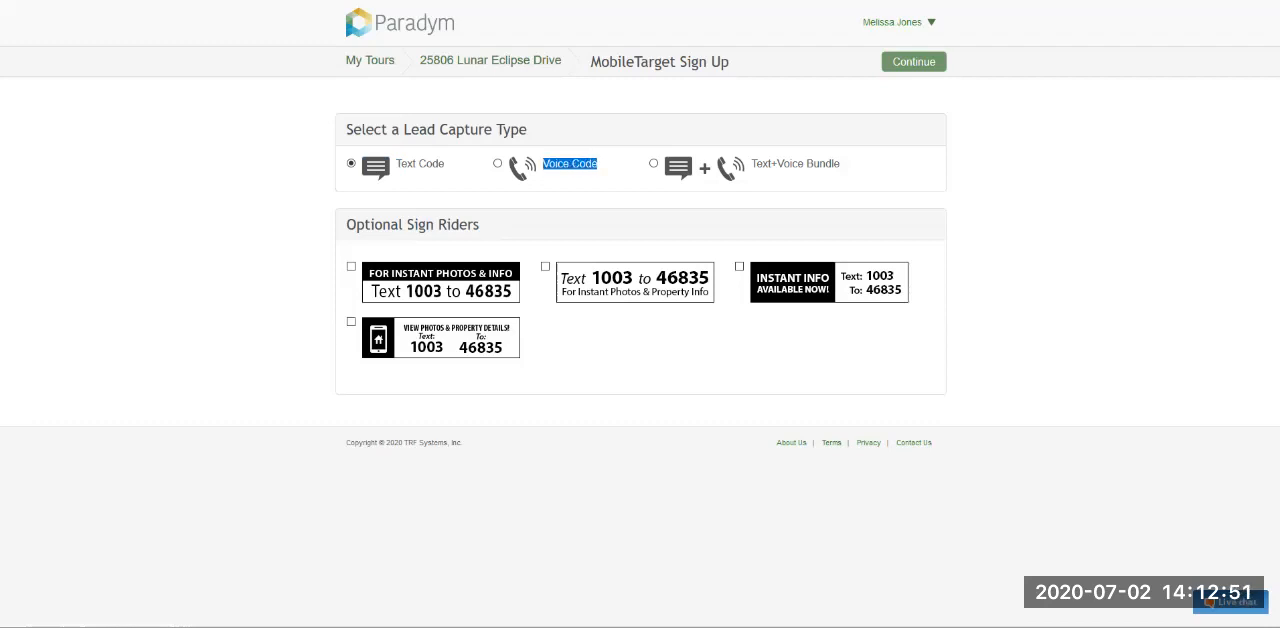
pyautogui.click(600, 166)
pyautogui.tripleClick(570, 164)
pyautogui.click(570, 164)
pyautogui.tripleClick(420, 164)
pyautogui.click(420, 164)
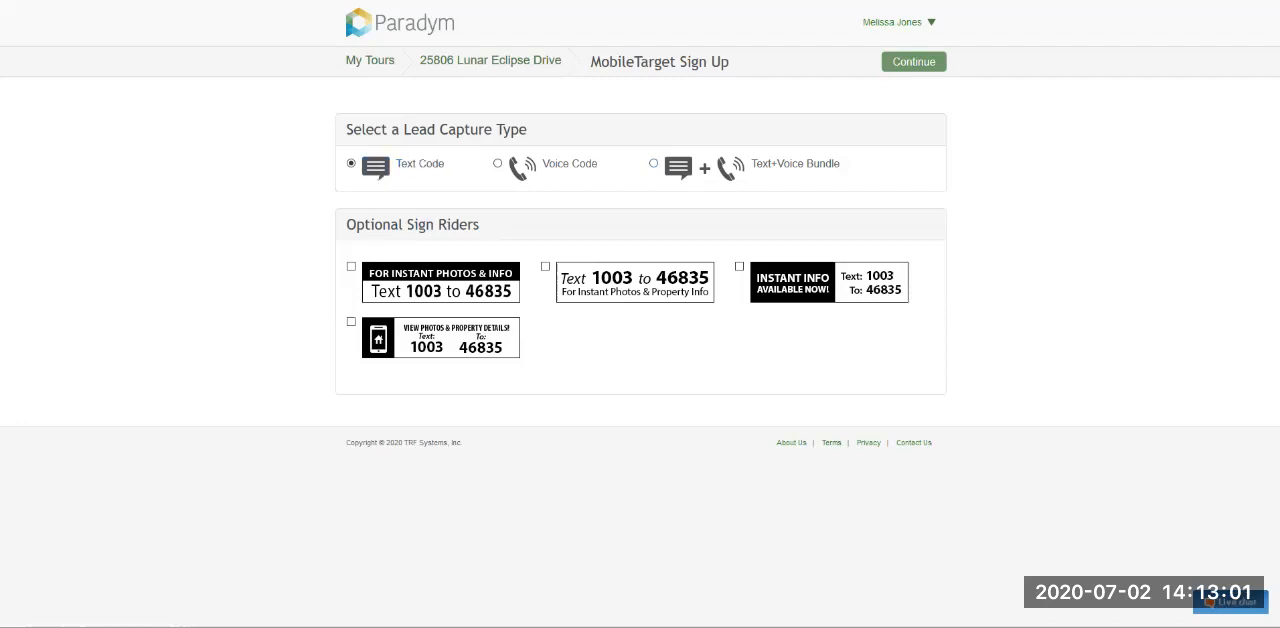
# - Add the first "For Instant Photos & Info" sign rider to the Text Code and continue to the confirmation page
pyautogui.tripleClick(412, 225)
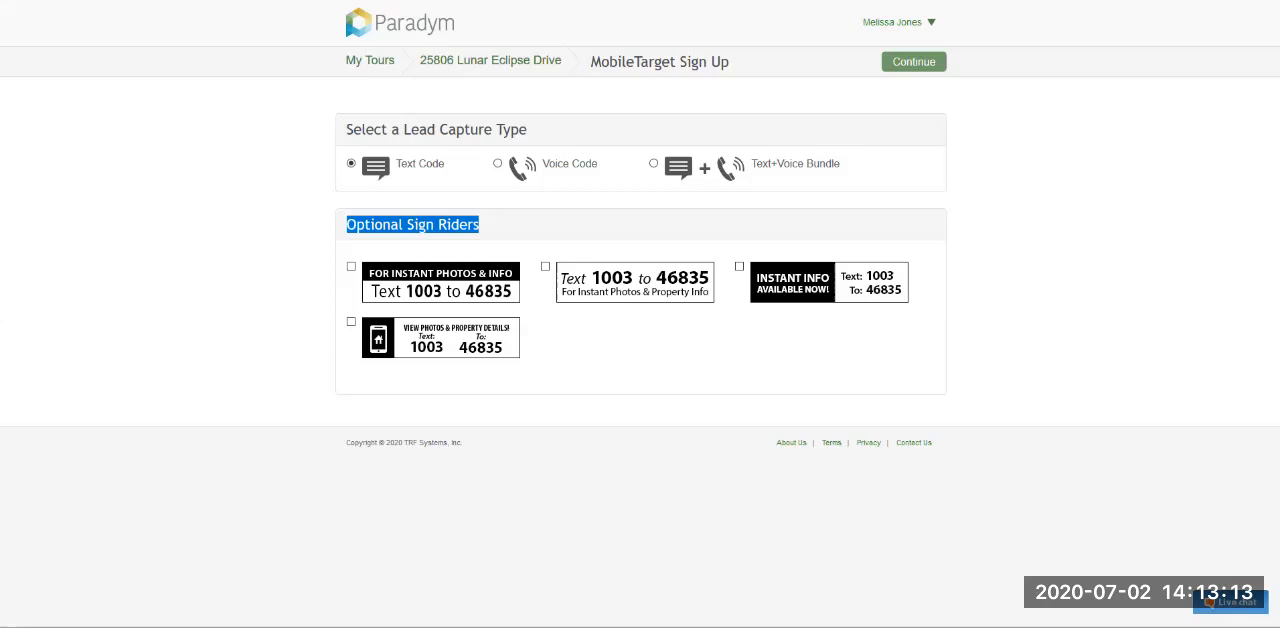
pyautogui.click(351, 267)
pyautogui.click(914, 62)
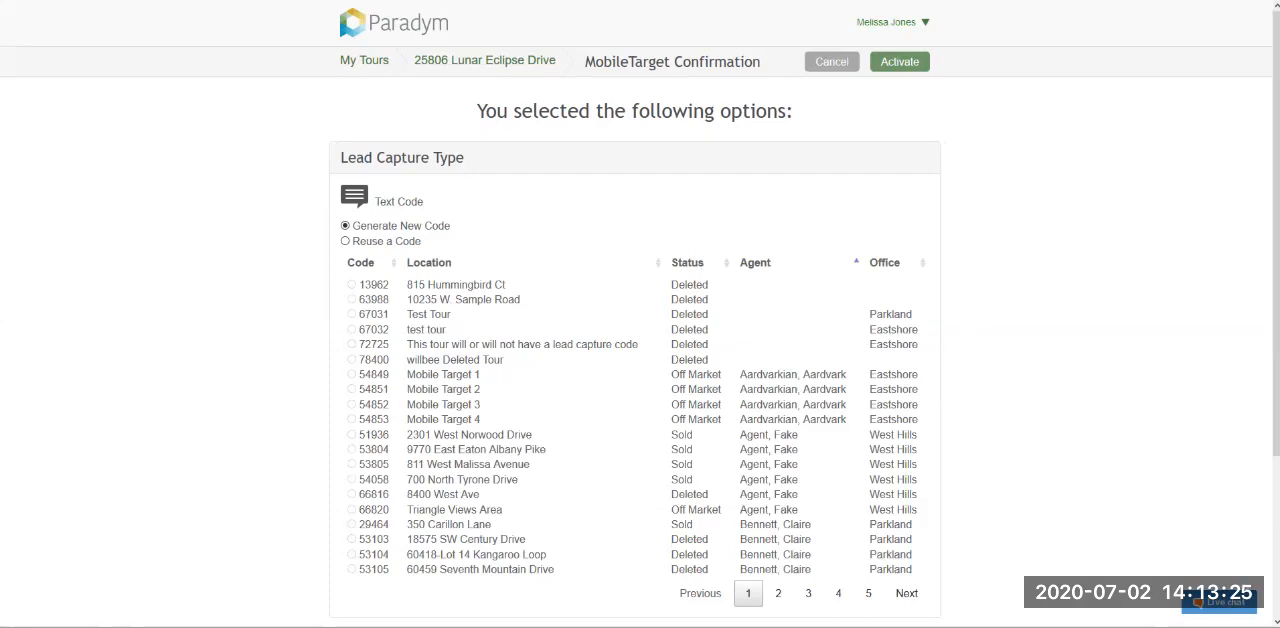
# - Choose to reuse an existing code instead of generating a new one, and select code 58031 on page 4 of the list
pyautogui.moveTo(353, 226); pyautogui.dragTo(451, 226)
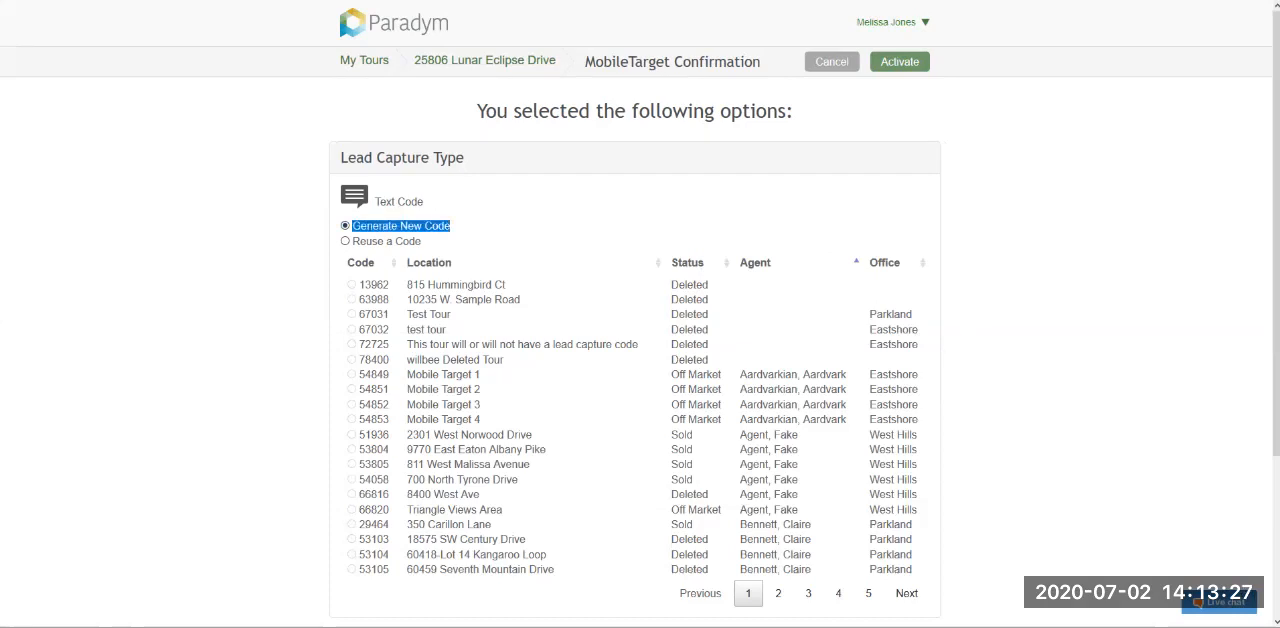
pyautogui.click(345, 241)
pyautogui.scroll(-2, 640, 314)
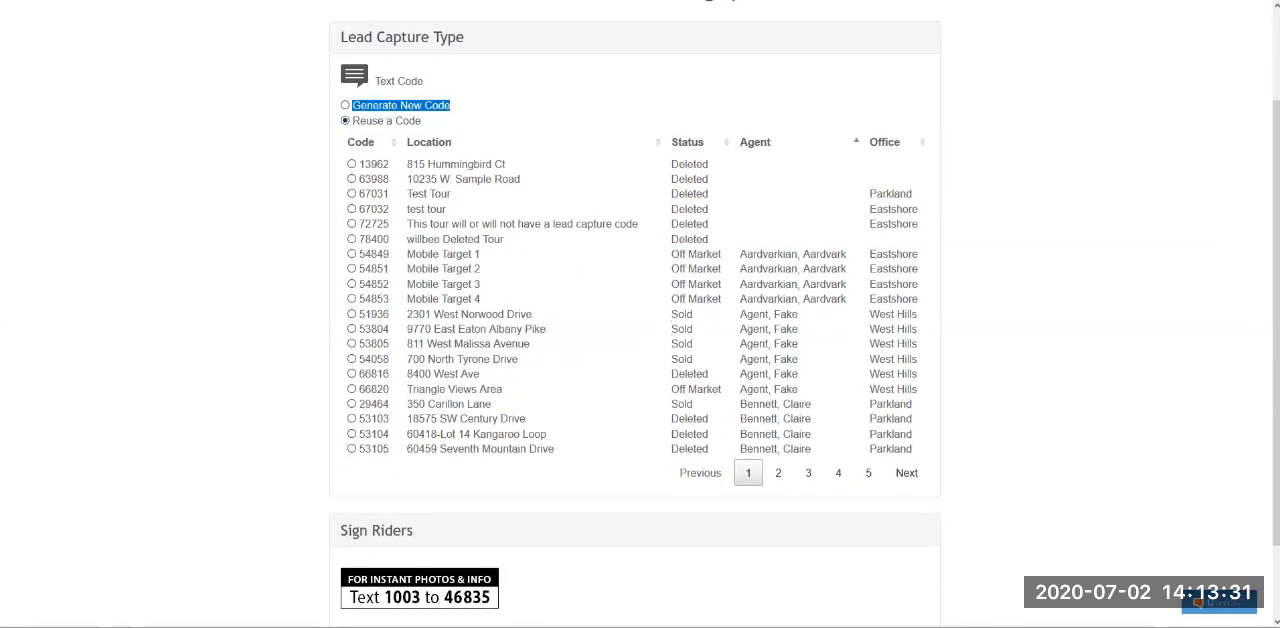
pyautogui.scroll(-2, 778, 378)
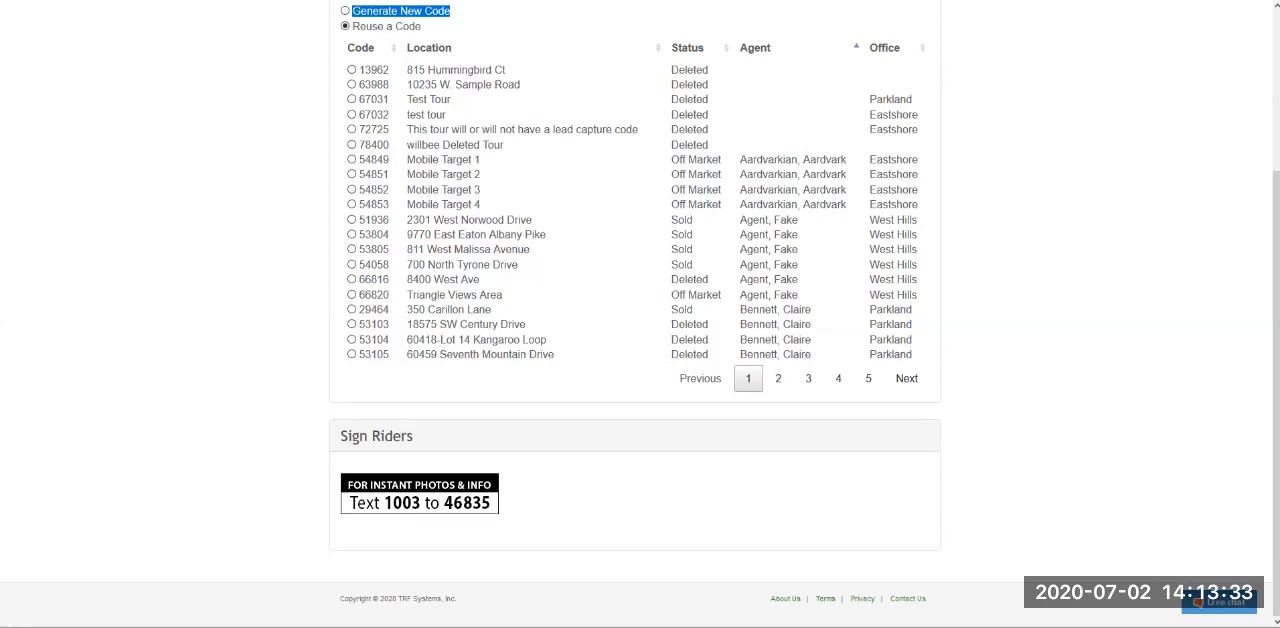
pyautogui.click(778, 378)
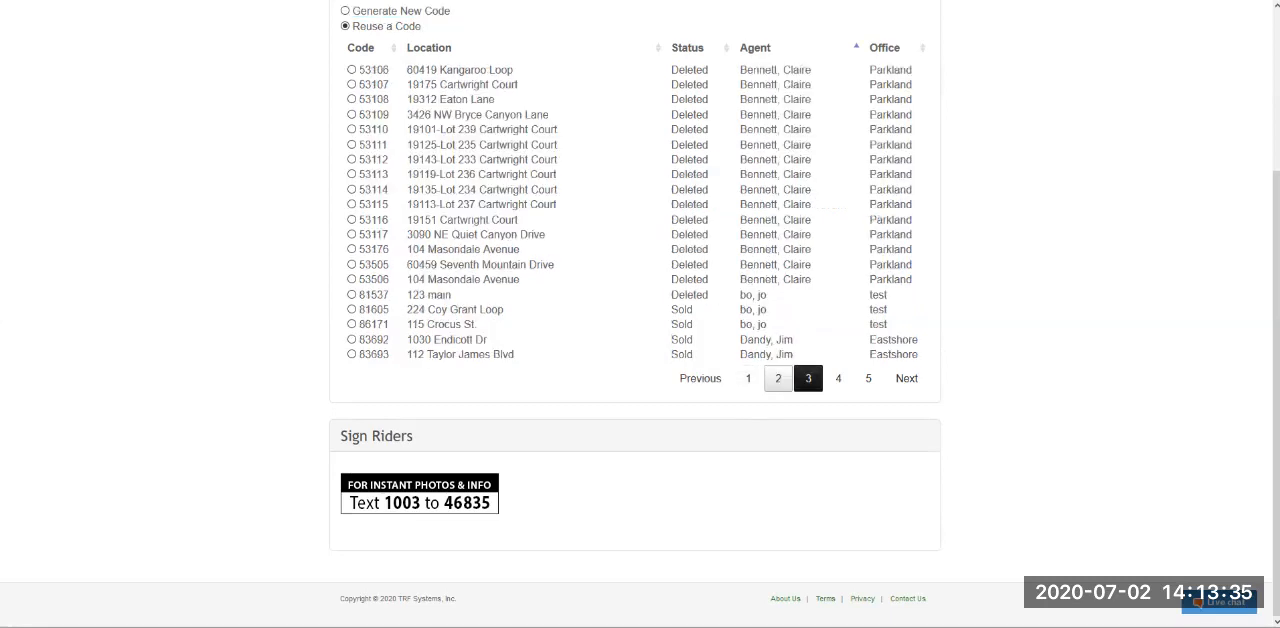
pyautogui.click(808, 378)
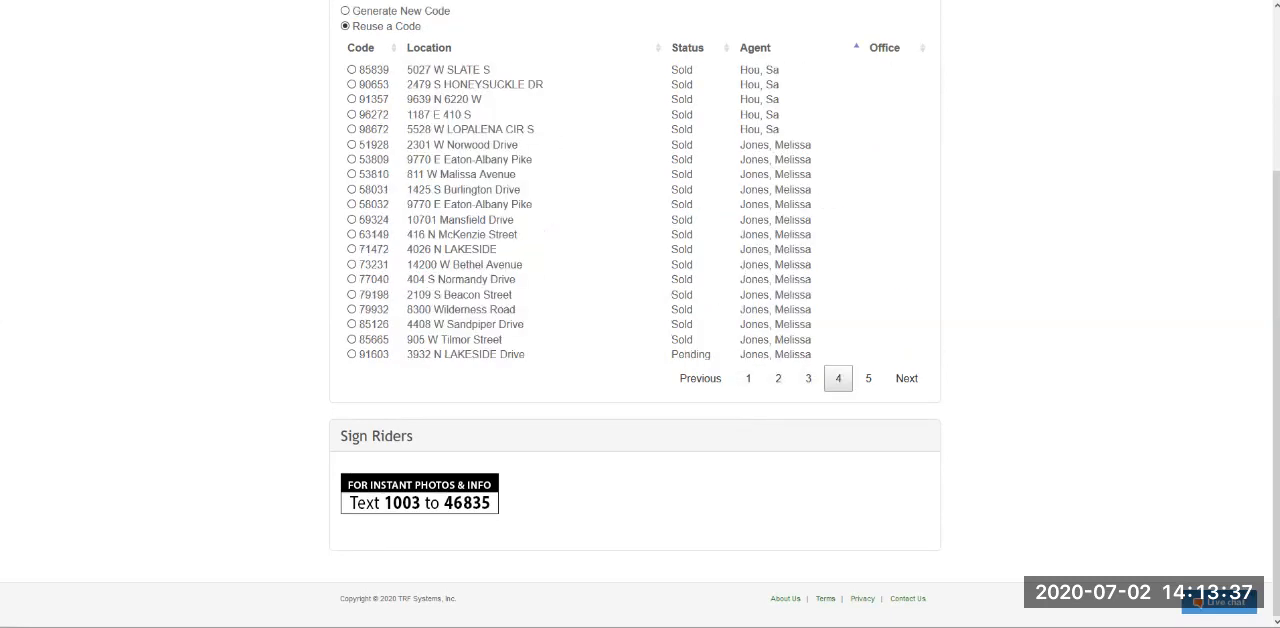
pyautogui.scroll(1, 640, 314)
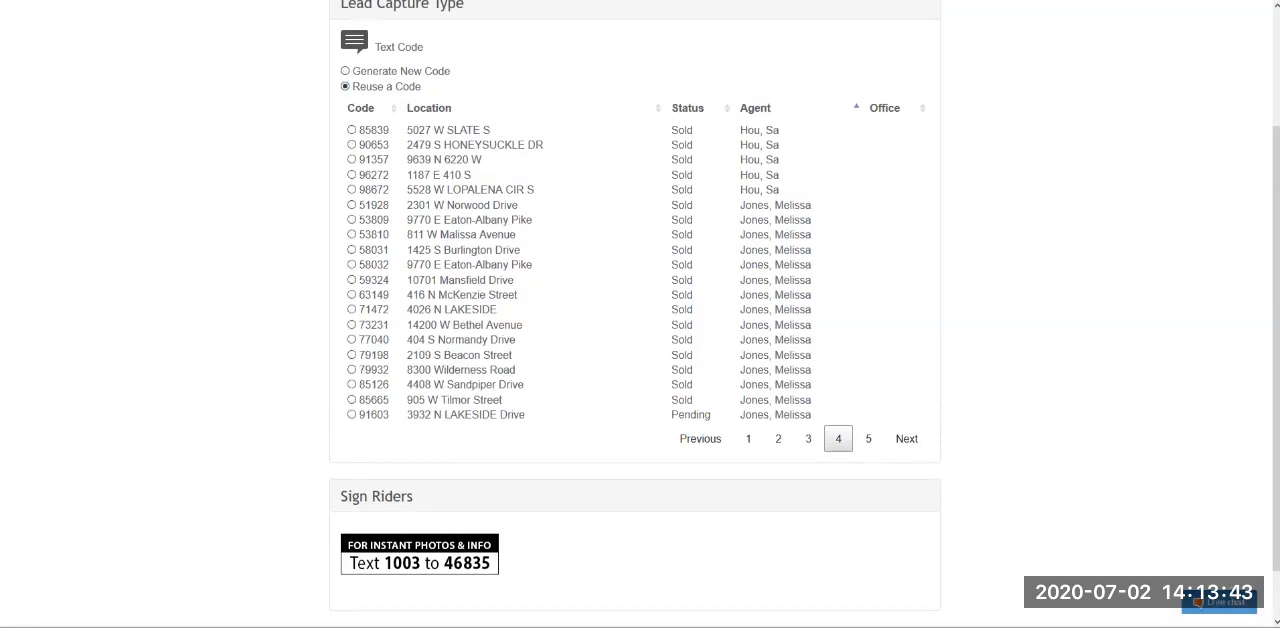
pyautogui.click(351, 250)
# - Activate MobileTarget for the tour with the reused Text Code 58031 and accept its reassignment to this tour
pyautogui.scroll(2, 635, 314)
pyautogui.scroll(-3, 635, 314)
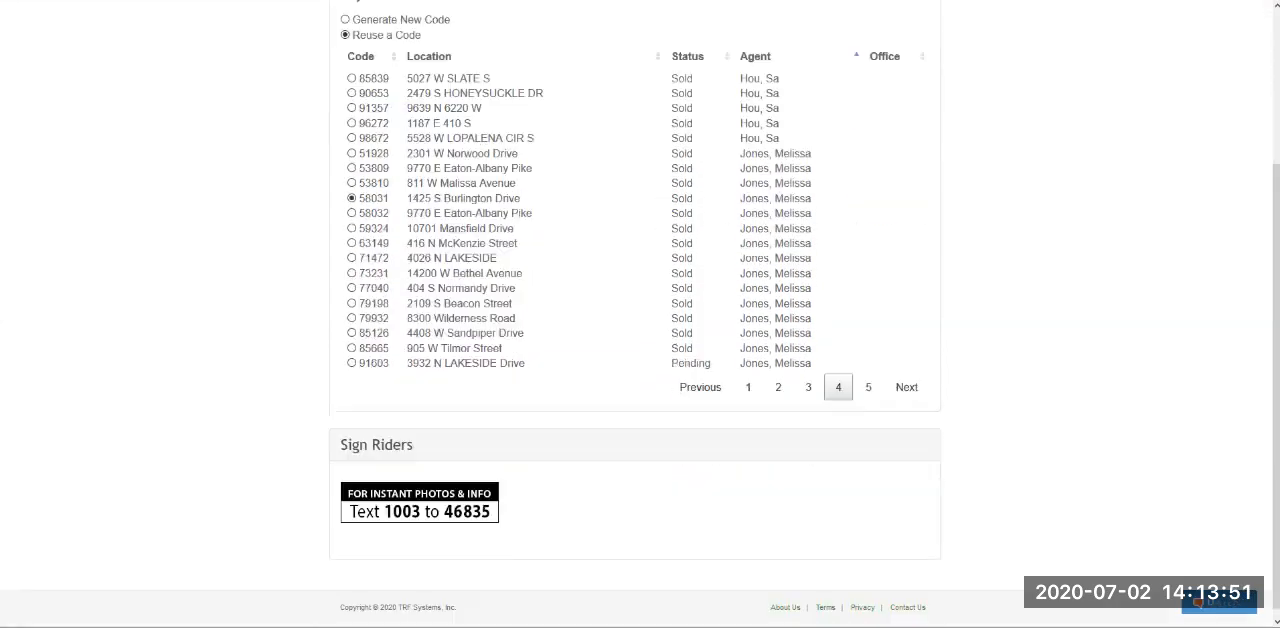
pyautogui.moveTo(341, 436); pyautogui.dragTo(413, 436)
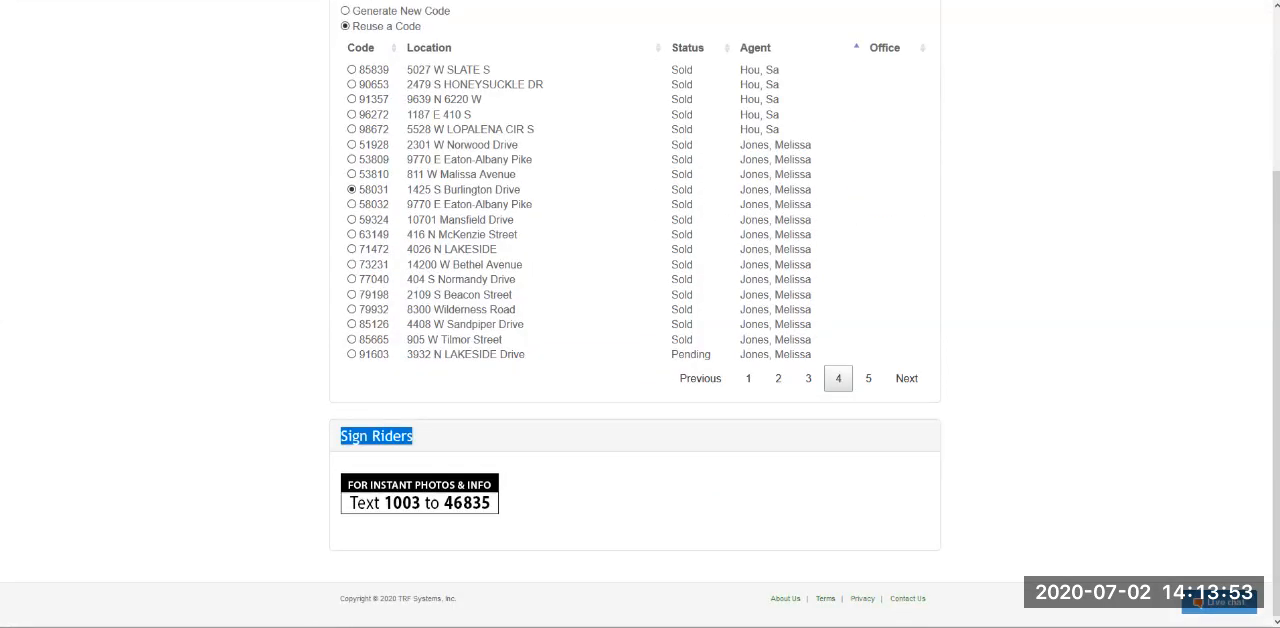
pyautogui.scroll(2, 635, 314)
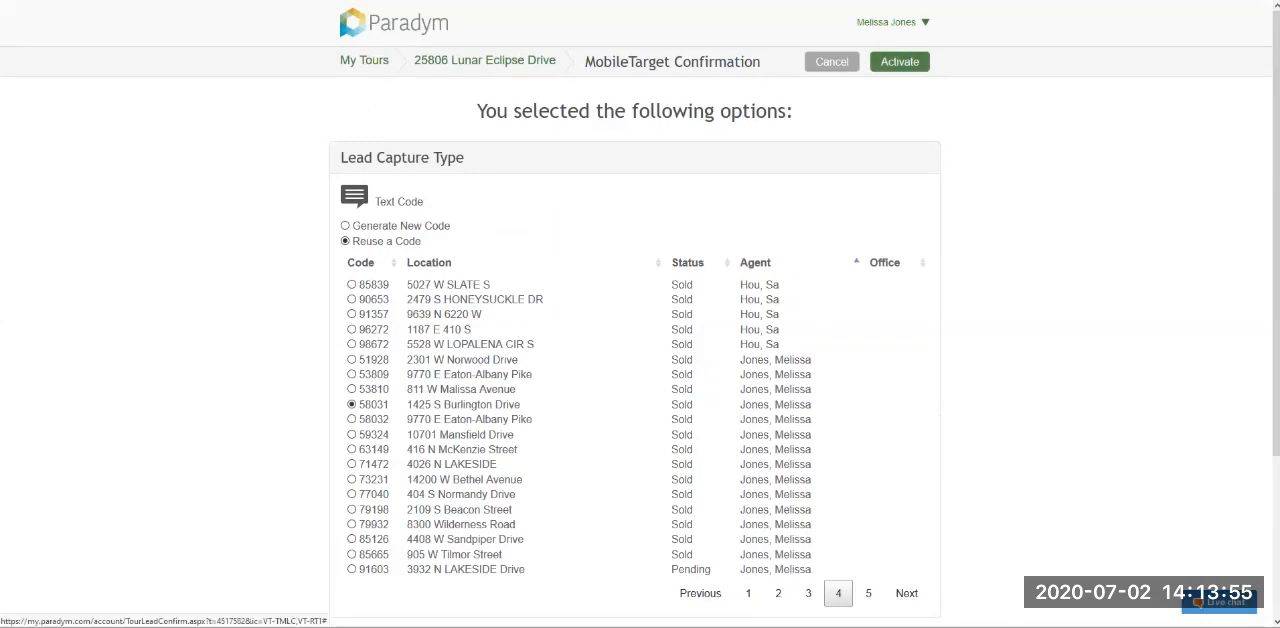
pyautogui.click(899, 61)
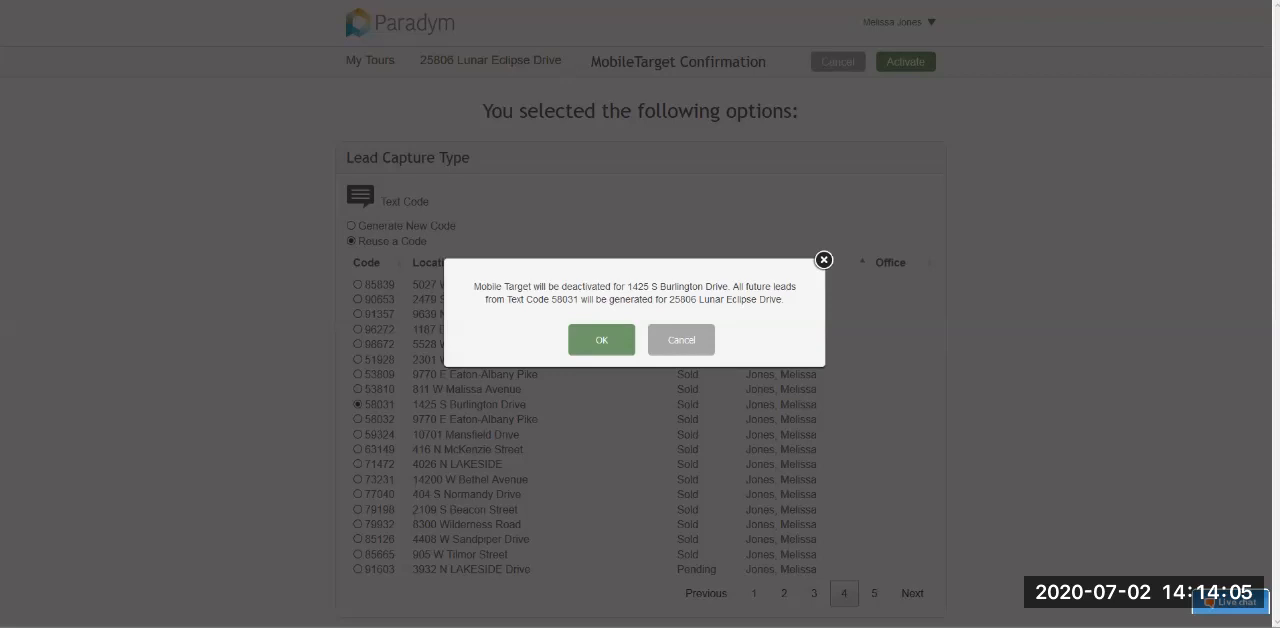
pyautogui.moveTo(561, 287); pyautogui.dragTo(728, 287)
pyautogui.click(627, 287)
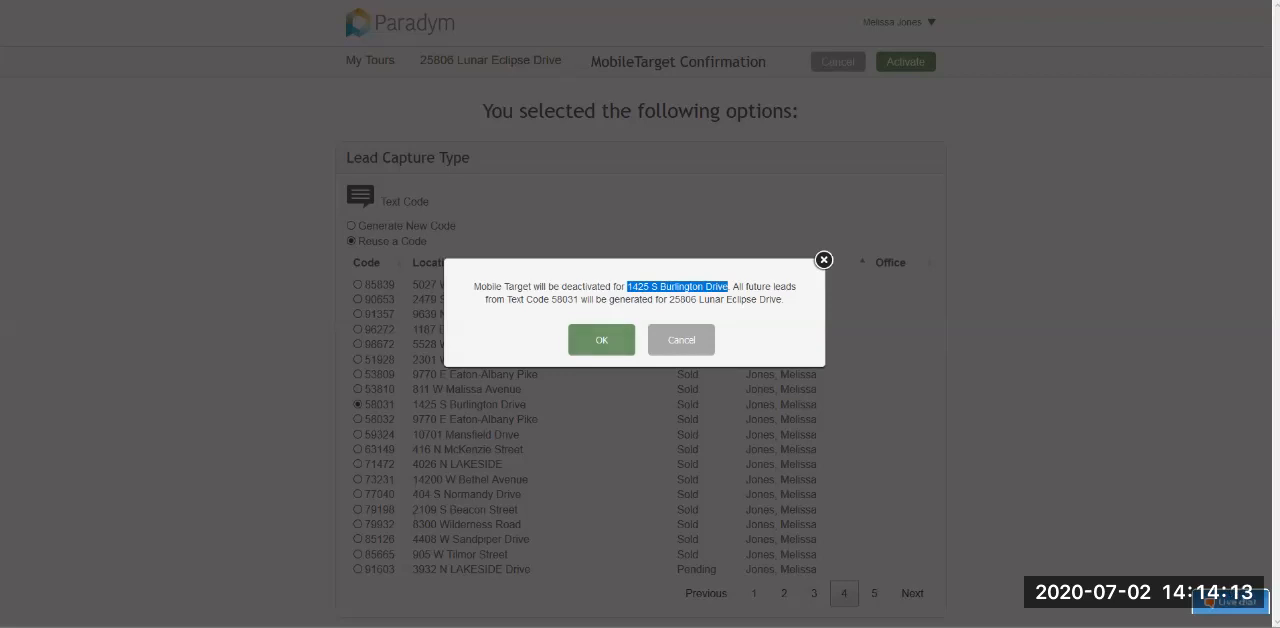
pyautogui.click(601, 339)
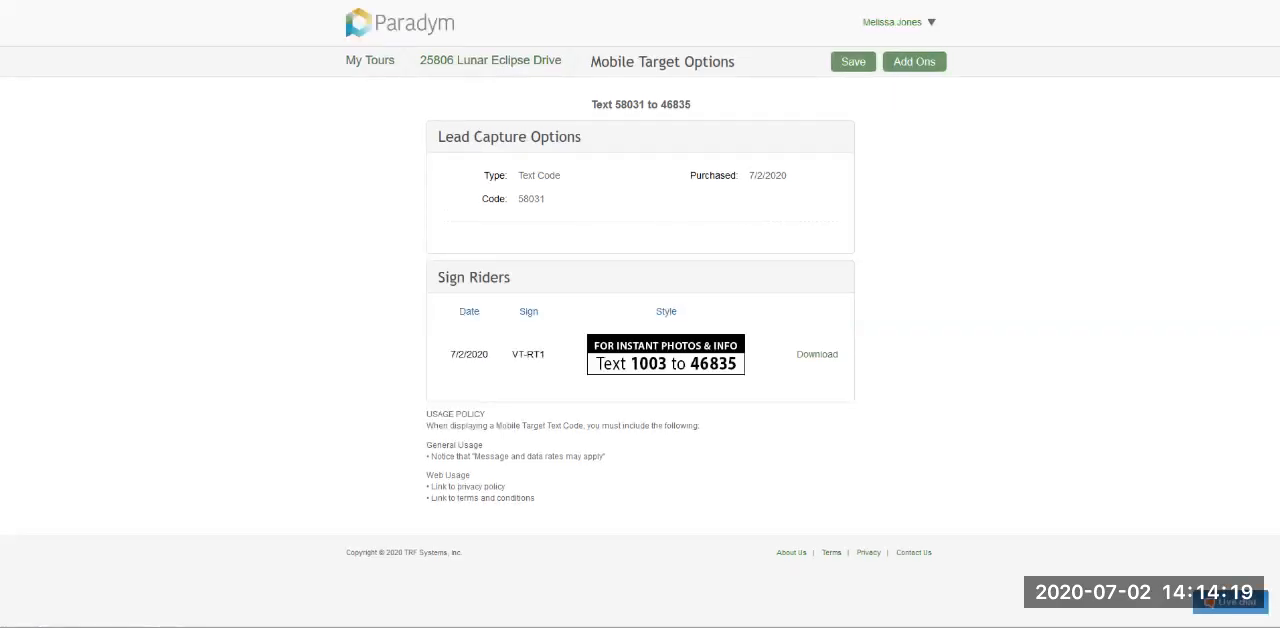
# - Examine the Mobile Target options for the tour, including the text-in code, lead capture type, purchase date and sign riders
pyautogui.moveTo(591, 104); pyautogui.dragTo(644, 104)
pyautogui.click(645, 105)
pyautogui.moveTo(615, 105); pyautogui.dragTo(646, 105)
pyautogui.doubleClick(676, 105)
pyautogui.moveTo(446, 137); pyautogui.dragTo(585, 137)
pyautogui.click(585, 137)
pyautogui.moveTo(690, 176); pyautogui.dragTo(741, 176)
pyautogui.click(741, 176)
pyautogui.moveTo(789, 176); pyautogui.dragTo(689, 176)
pyautogui.click(689, 178)
pyautogui.tripleClick(474, 278)
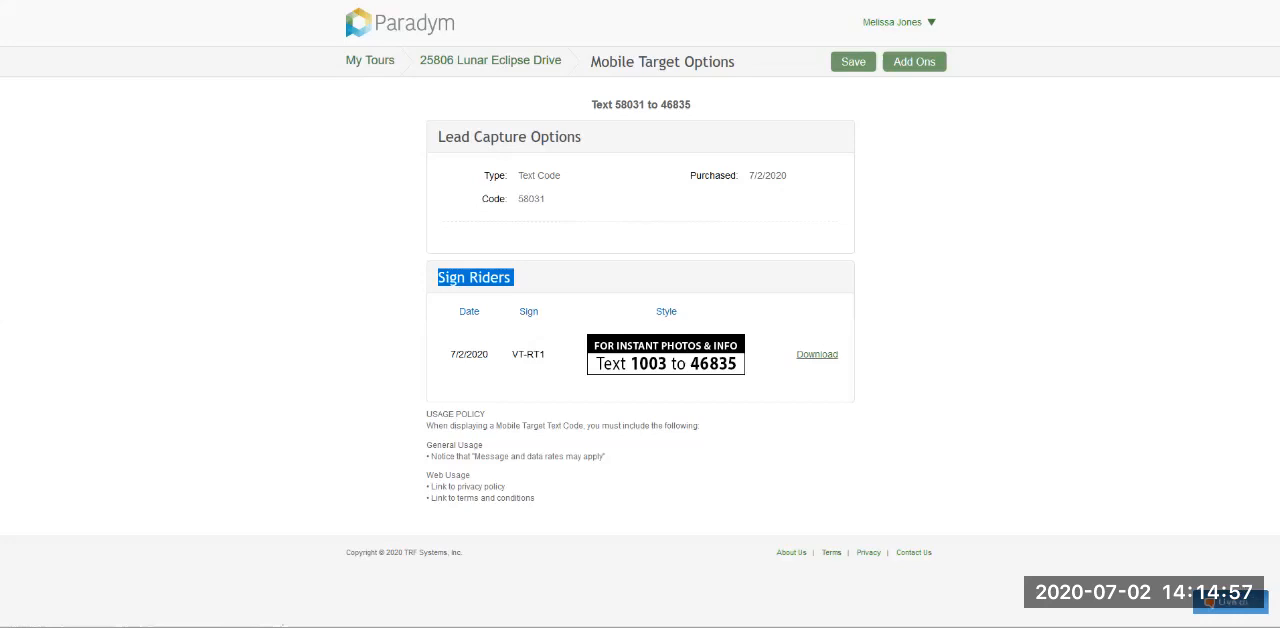
# - Save the Mobile Target options and open the Analytics for the tour
pyautogui.moveTo(615, 105); pyautogui.dragTo(645, 105)
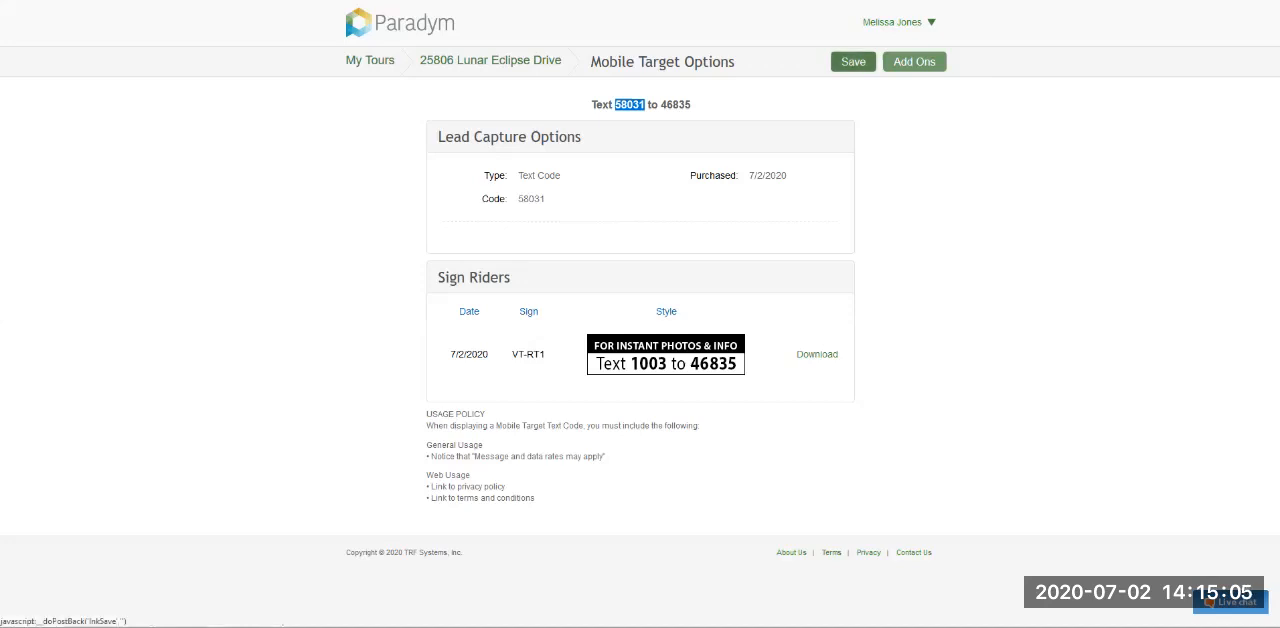
pyautogui.click(853, 61)
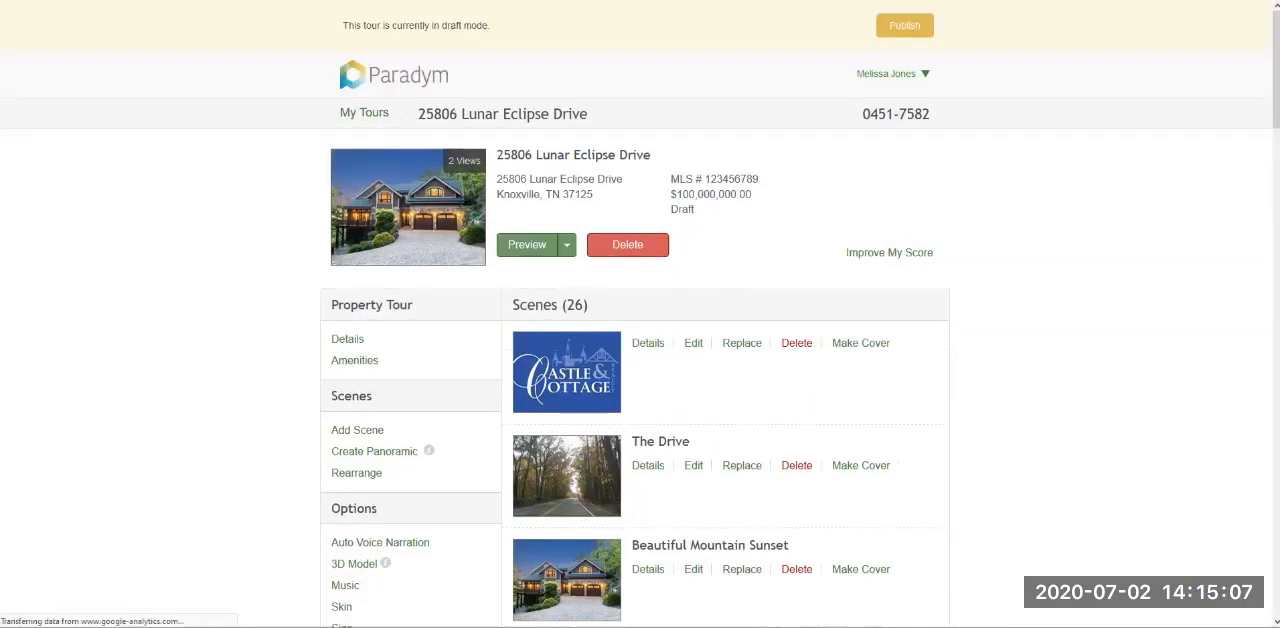
pyautogui.scroll(-2, 640, 400)
pyautogui.scroll(-3, 640, 314)
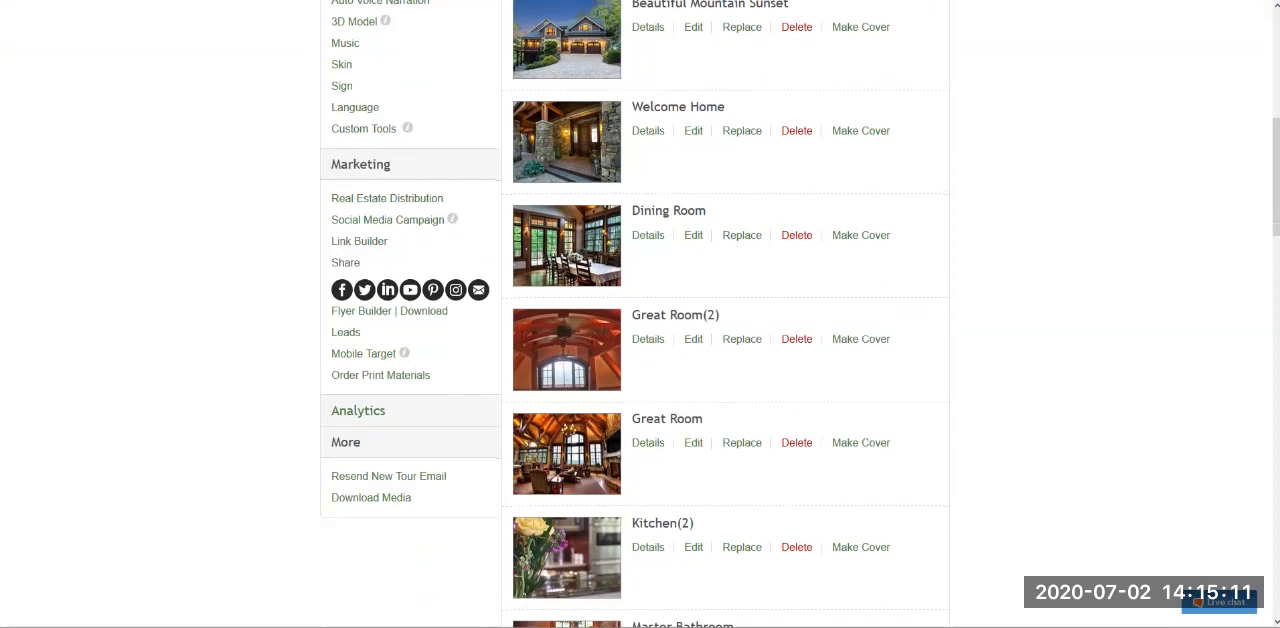
pyautogui.scroll(-1, 380, 318)
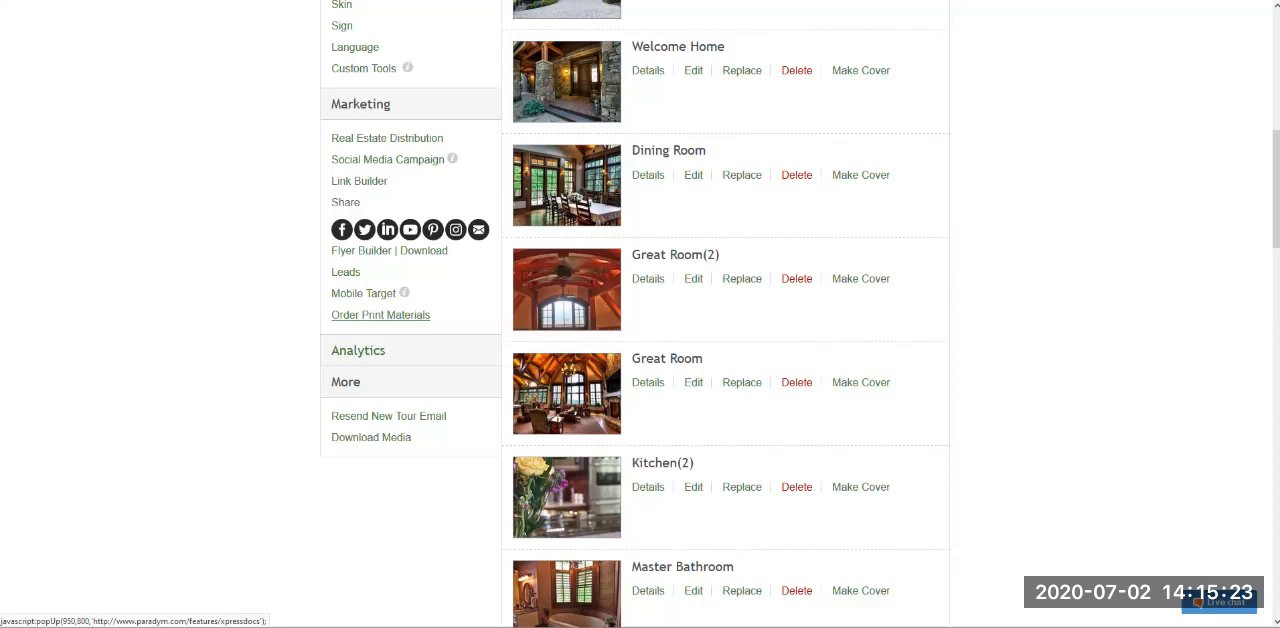
pyautogui.click(358, 351)
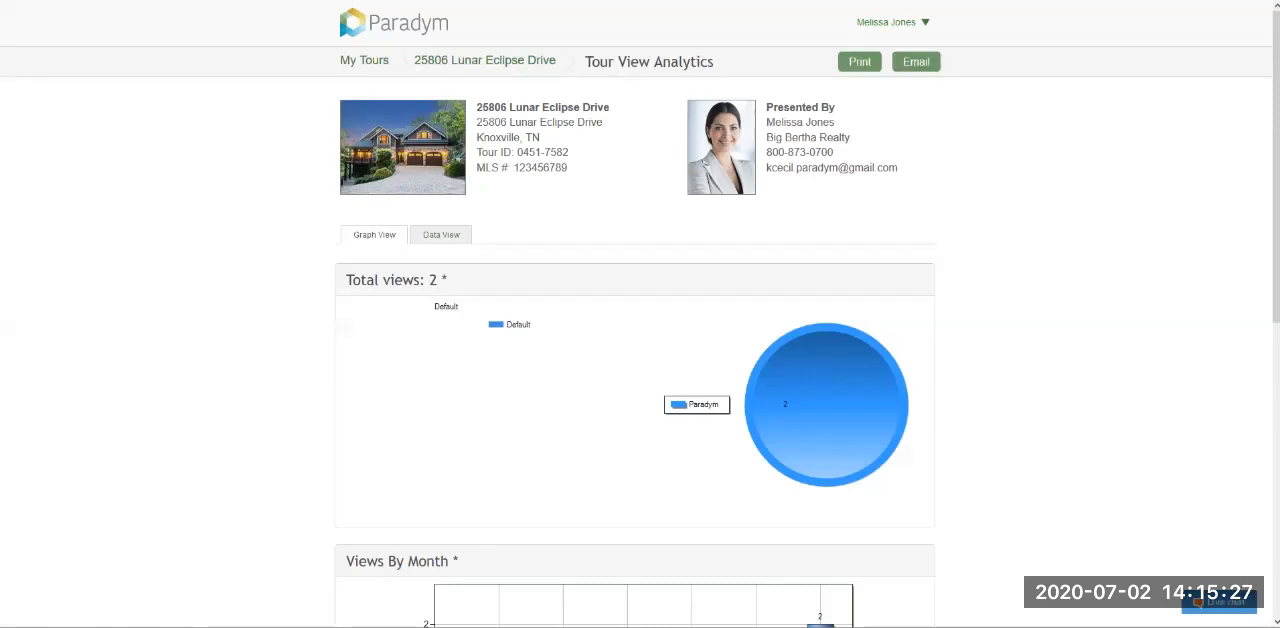
# - Examine the tour view graphs for total views, views by month and views by week
pyautogui.moveTo(346, 281); pyautogui.dragTo(449, 281)
pyautogui.click(452, 282)
pyautogui.scroll(-6, 640, 314)
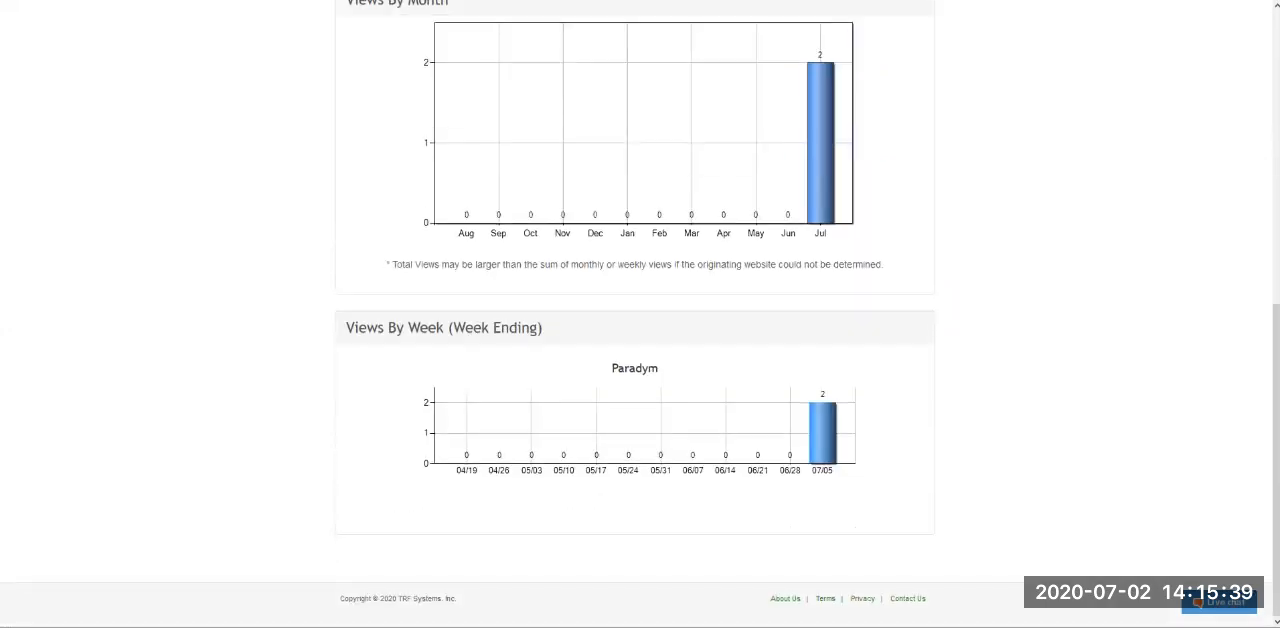
pyautogui.scroll(6, 640, 314)
pyautogui.scroll(-5, 640, 314)
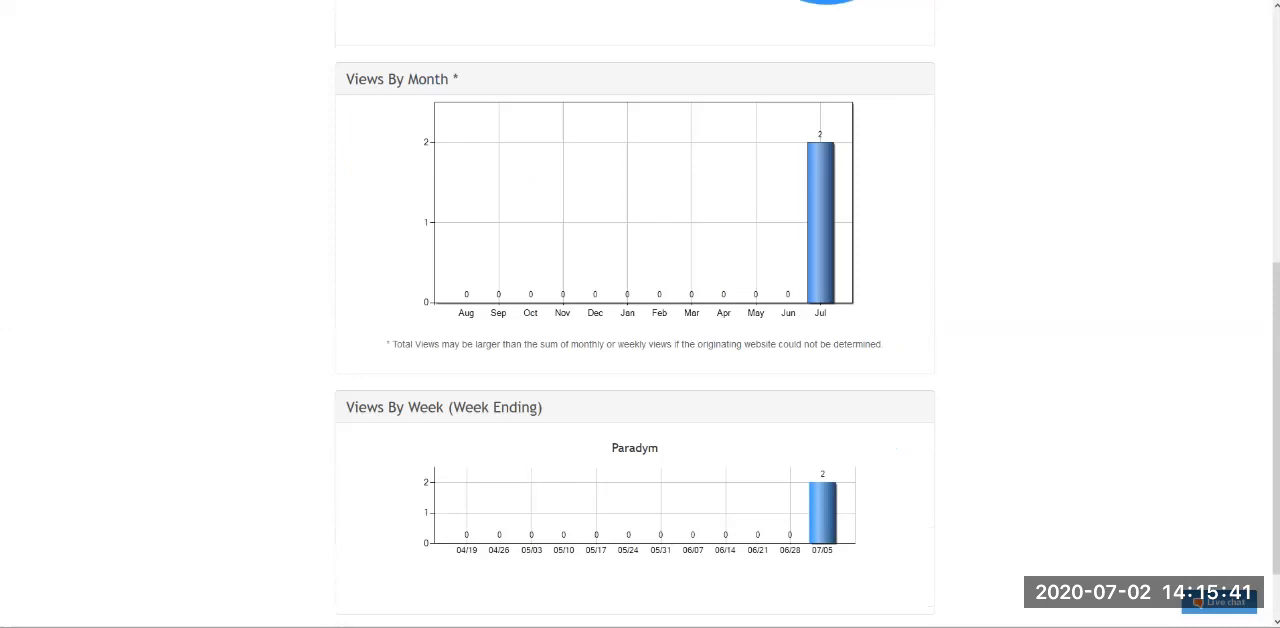
pyautogui.moveTo(346, 79); pyautogui.dragTo(450, 79)
pyautogui.click(450, 80)
pyautogui.moveTo(346, 407); pyautogui.dragTo(443, 407)
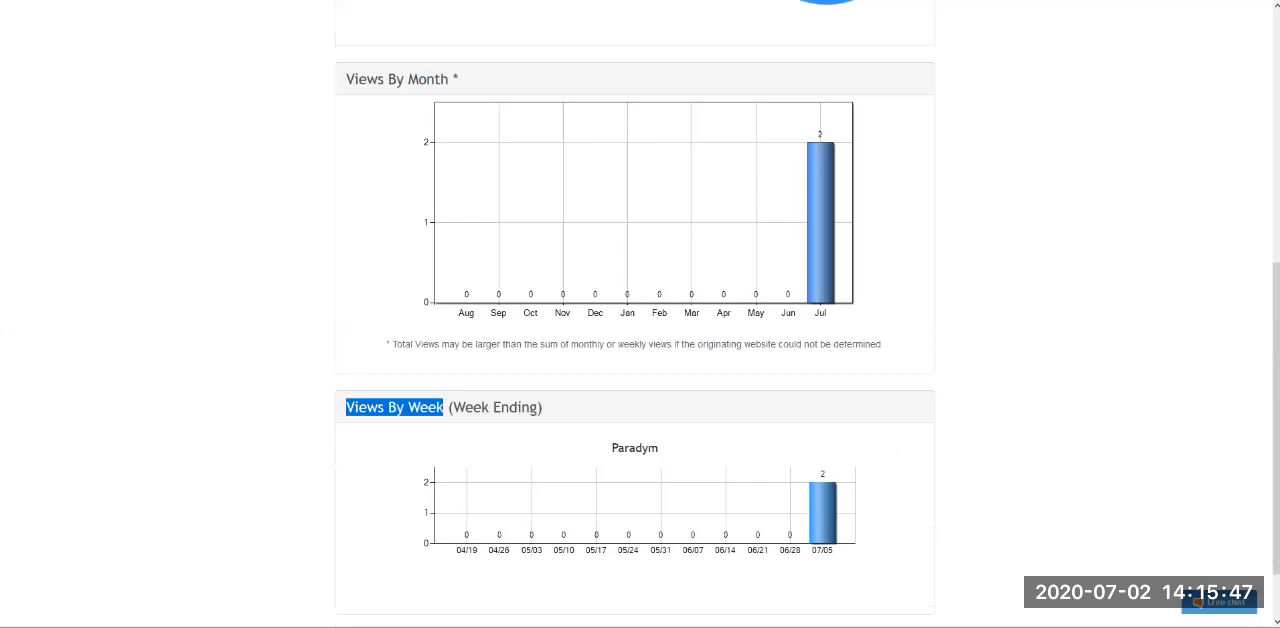
pyautogui.doubleClick(635, 448)
pyautogui.scroll(1, 635, 448)
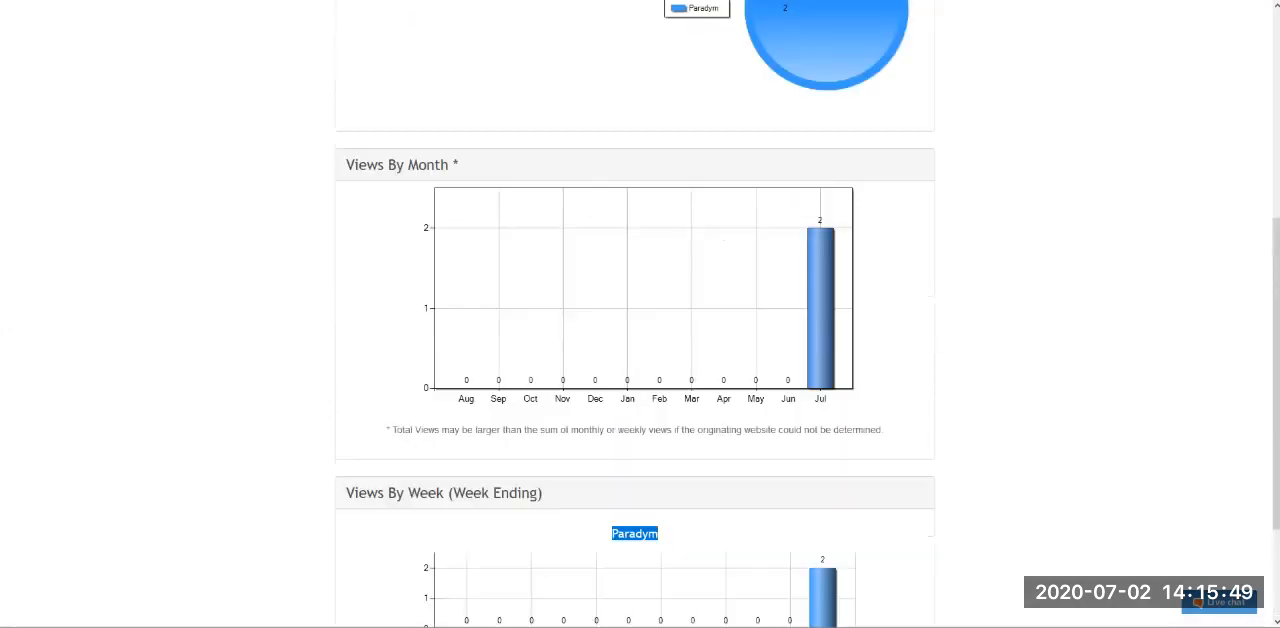
pyautogui.scroll(4, 635, 448)
# - Review the same view statistics in Data View and return to Graph View
pyautogui.click(441, 236)
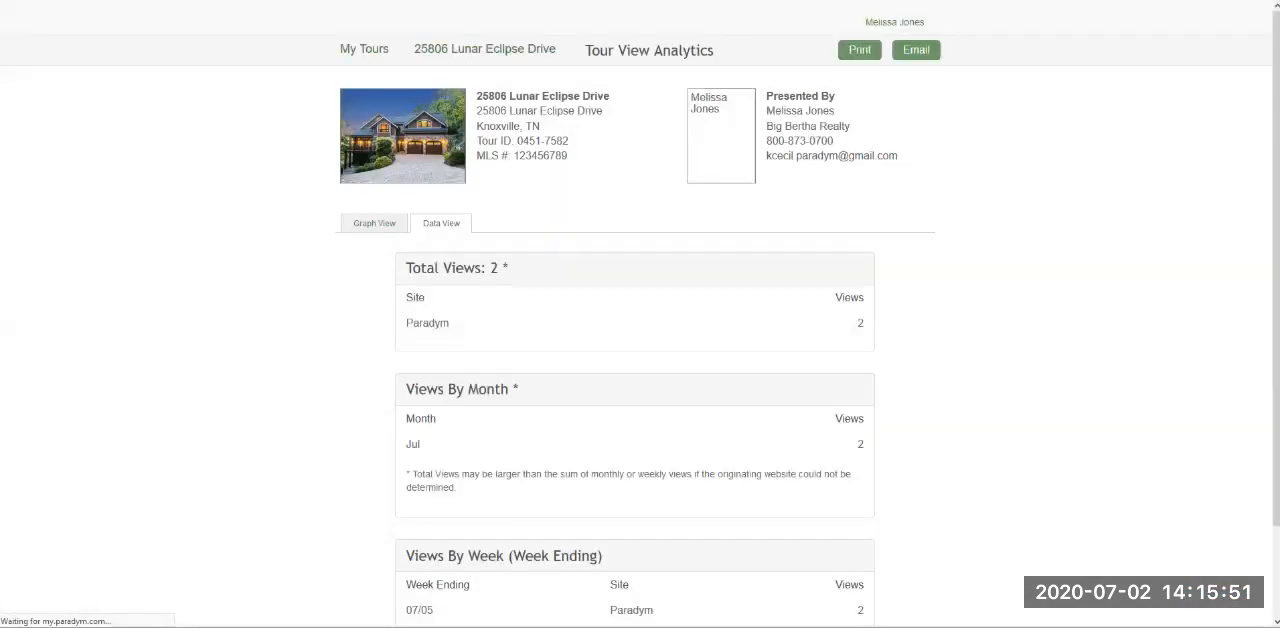
pyautogui.scroll(-2, 640, 314)
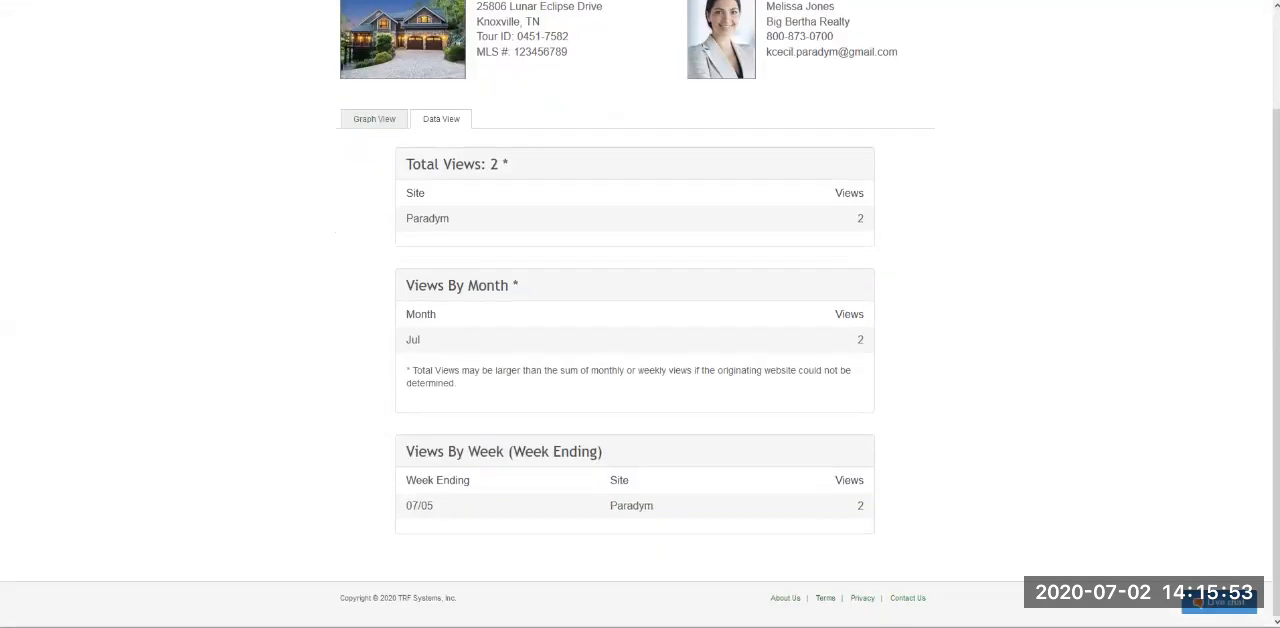
pyautogui.scroll(2, 640, 314)
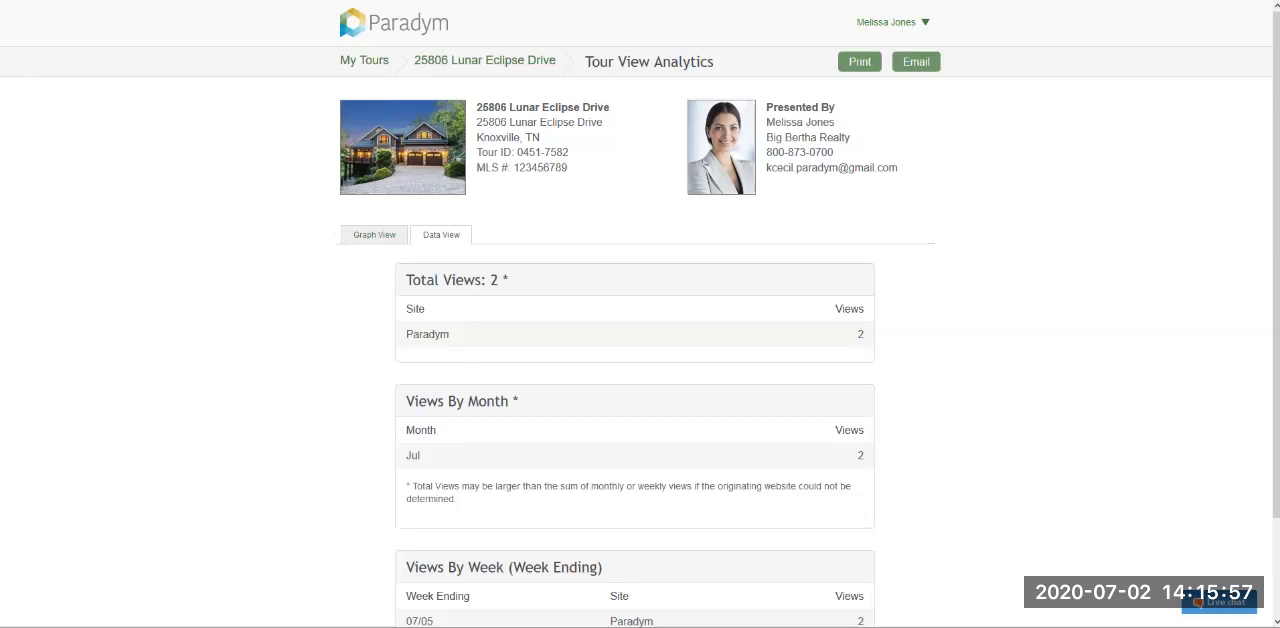
pyautogui.click(374, 235)
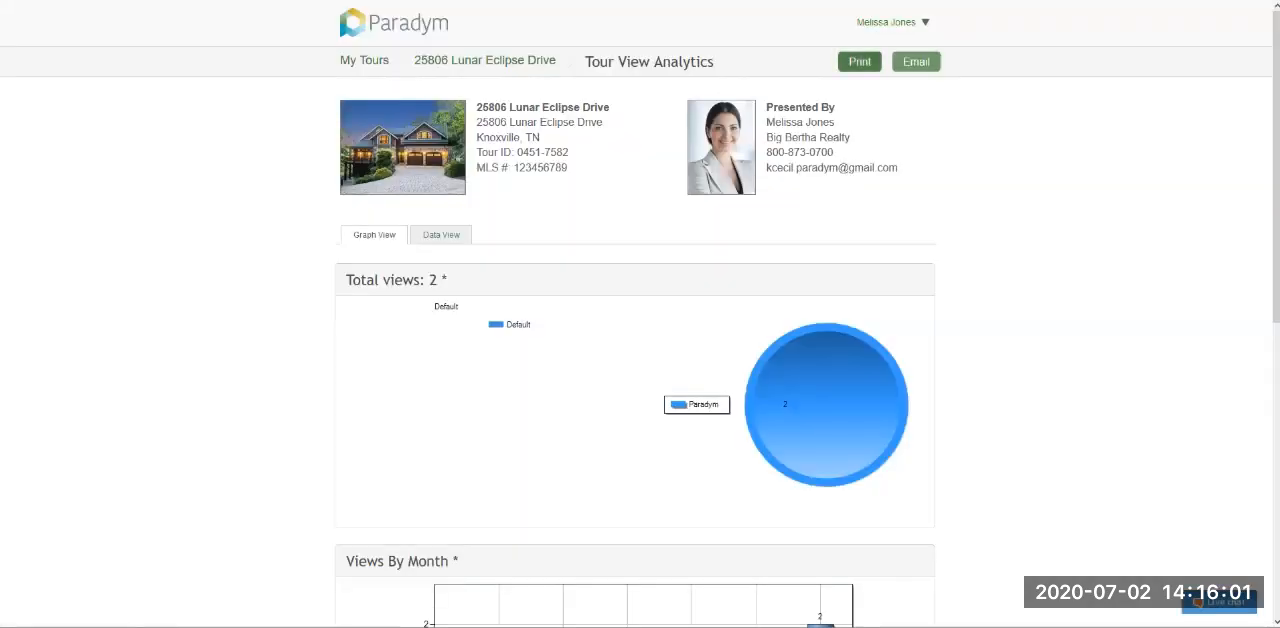
# - Review the email options for the tour view report and open the form for "Send an email now"
pyautogui.click(916, 61)
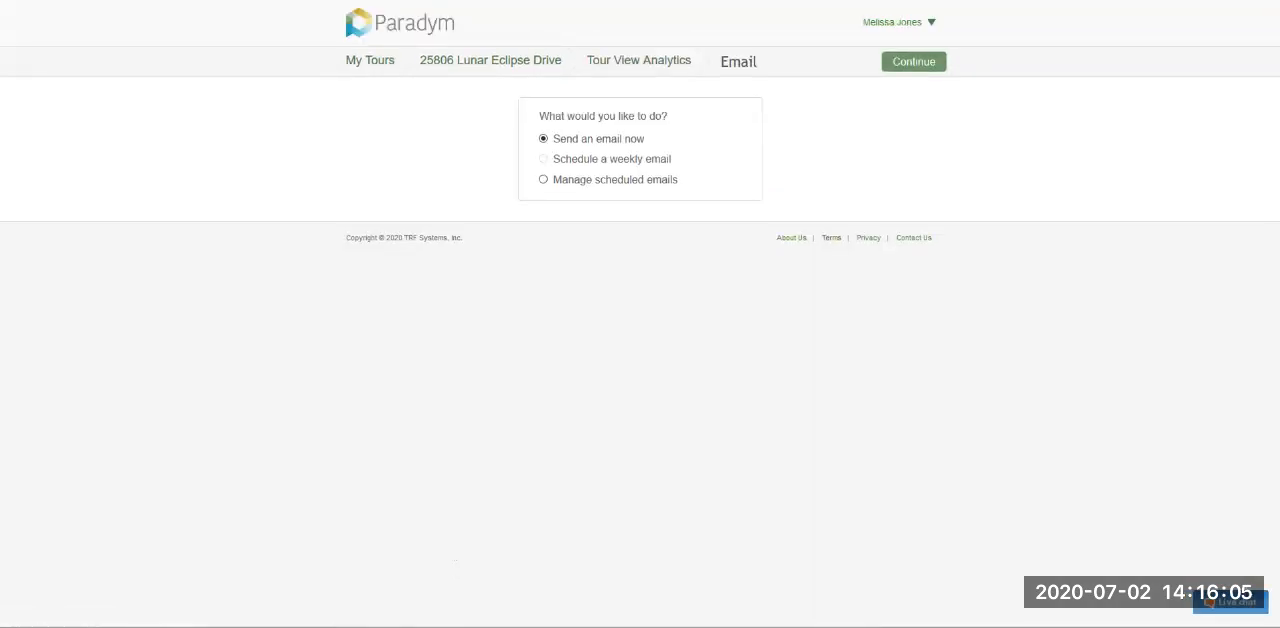
pyautogui.moveTo(553, 139); pyautogui.dragTo(645, 139)
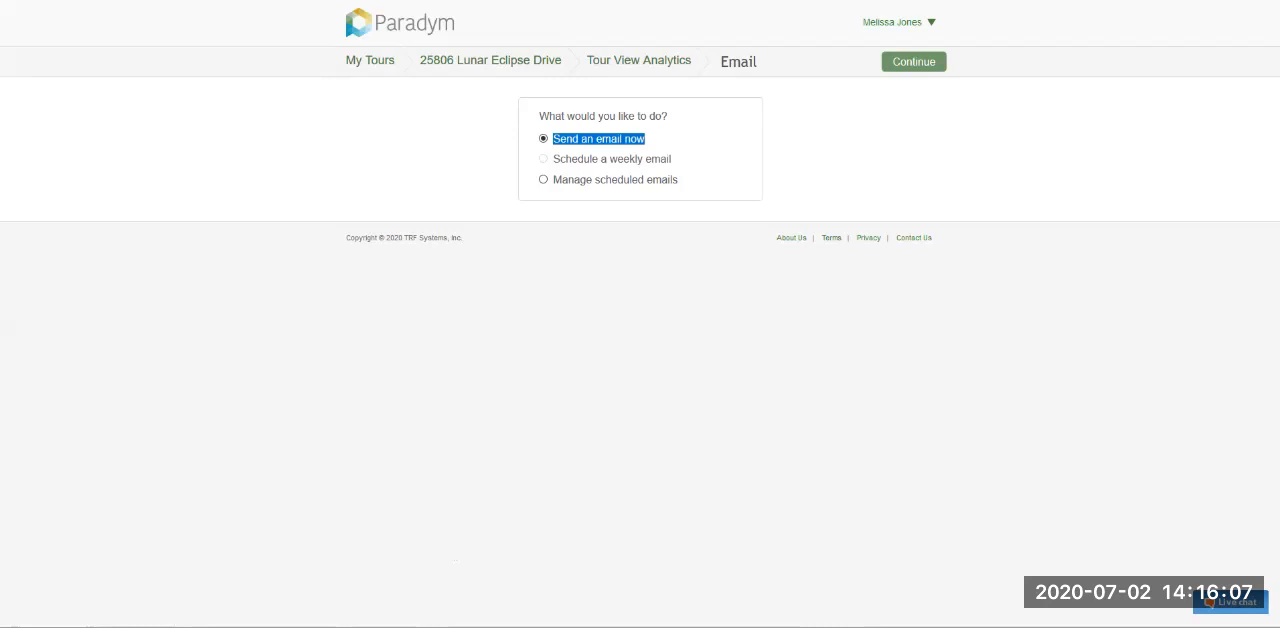
pyautogui.moveTo(553, 159); pyautogui.dragTo(672, 159)
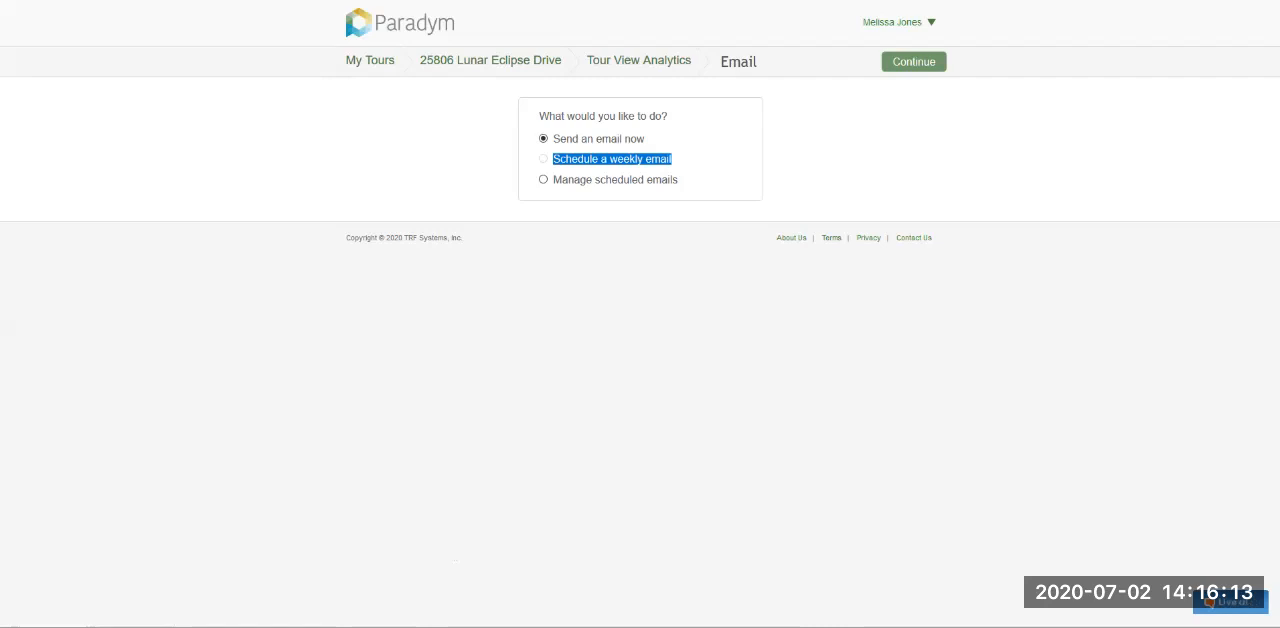
pyautogui.moveTo(680, 180); pyautogui.dragTo(551, 180)
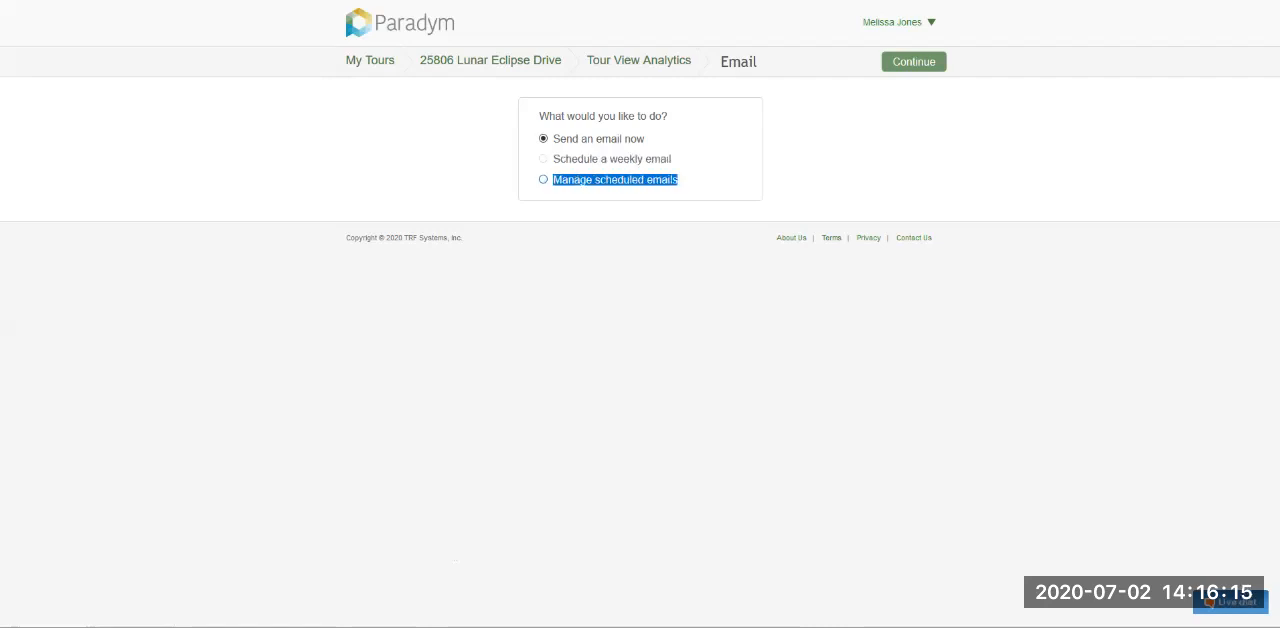
pyautogui.click(616, 180)
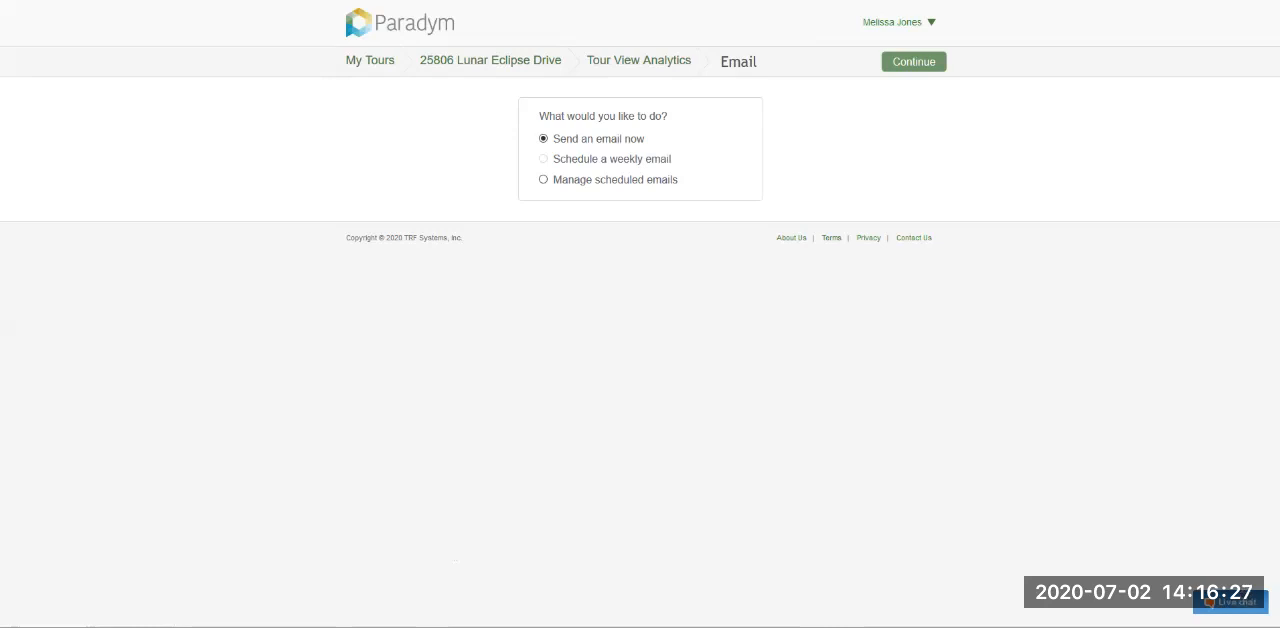
pyautogui.moveTo(540, 139); pyautogui.dragTo(646, 139)
pyautogui.click(913, 62)
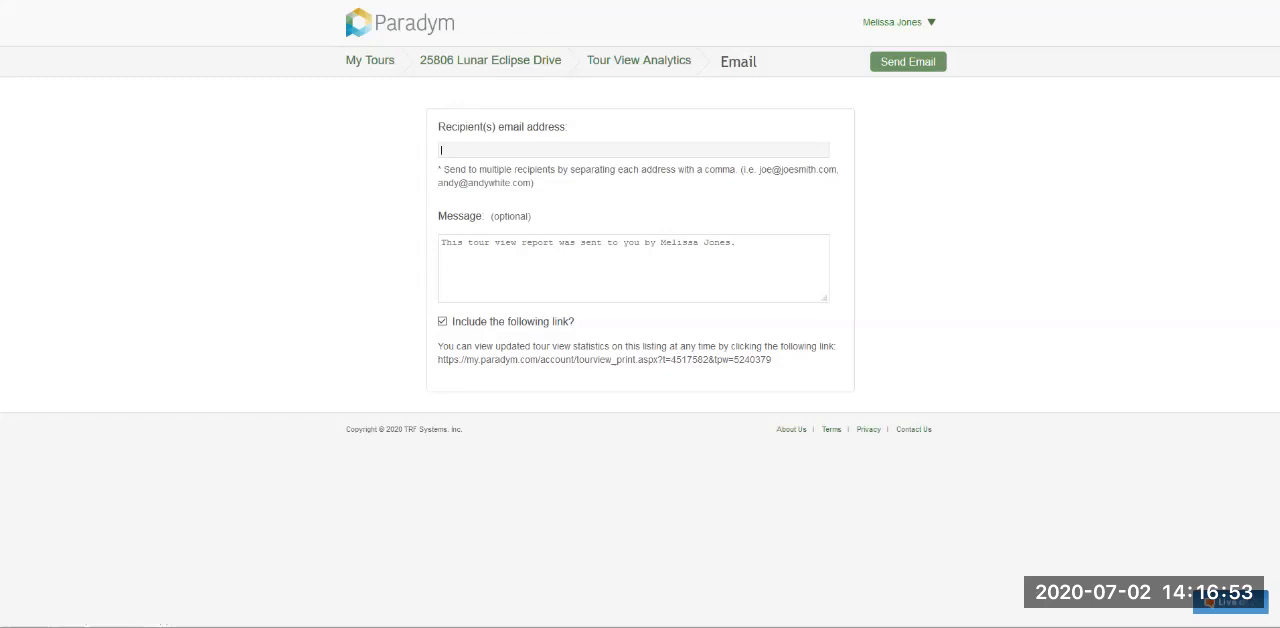
# - Return to the Lunar Eclipse Drive tour page and open Resend New Tour Email
pyautogui.click(490, 61)
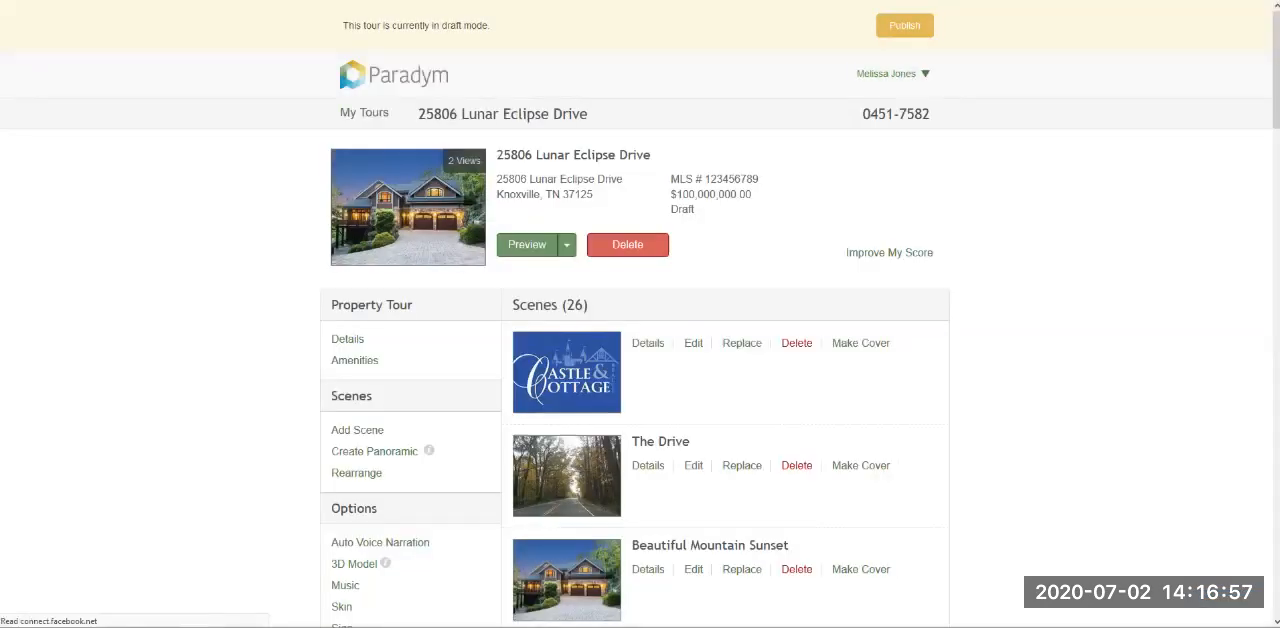
pyautogui.scroll(-5, 640, 350)
pyautogui.scroll(-2, 640, 350)
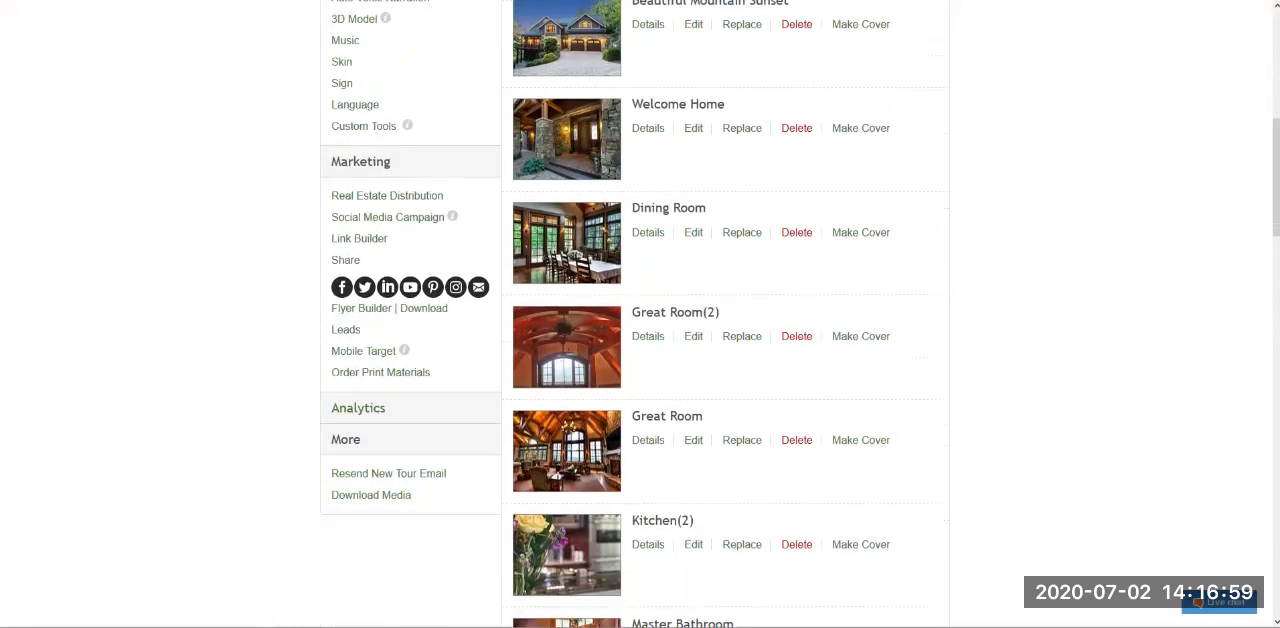
pyautogui.scroll(-1, 640, 350)
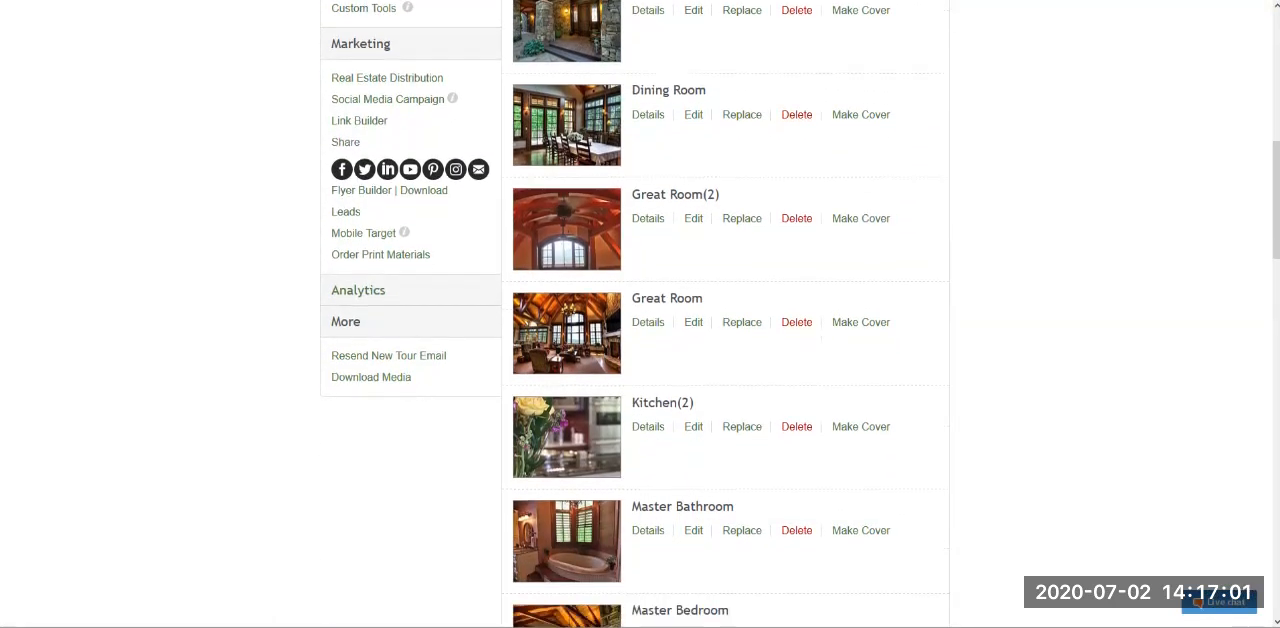
pyautogui.doubleClick(346, 322)
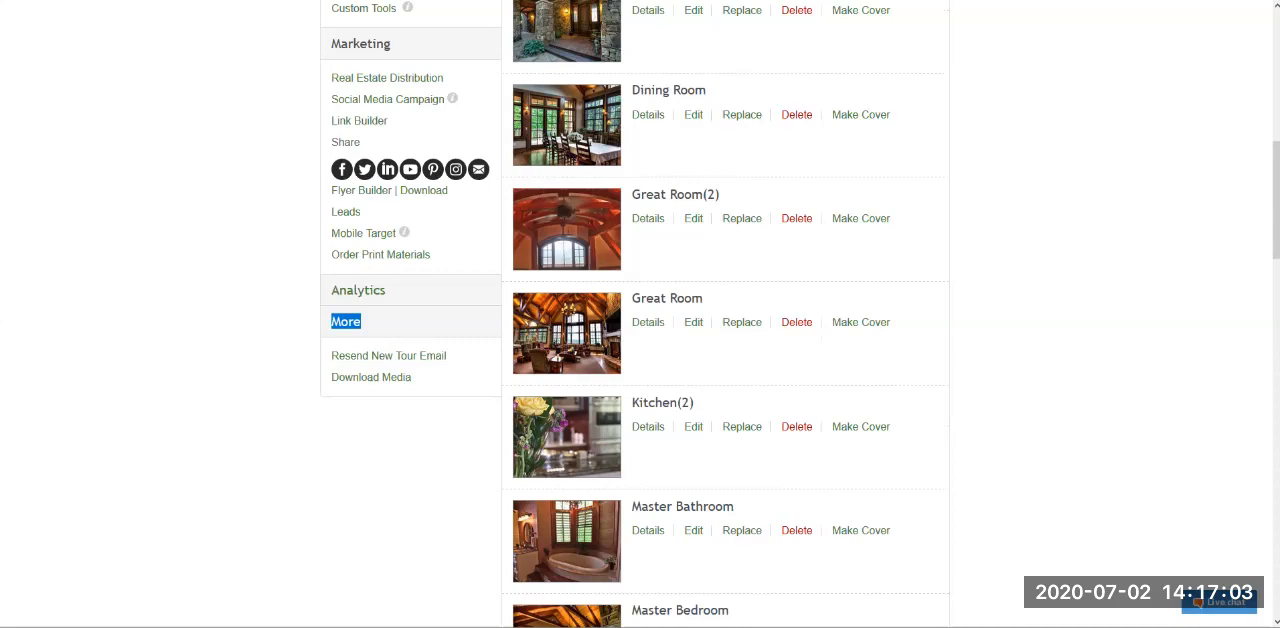
pyautogui.click(388, 356)
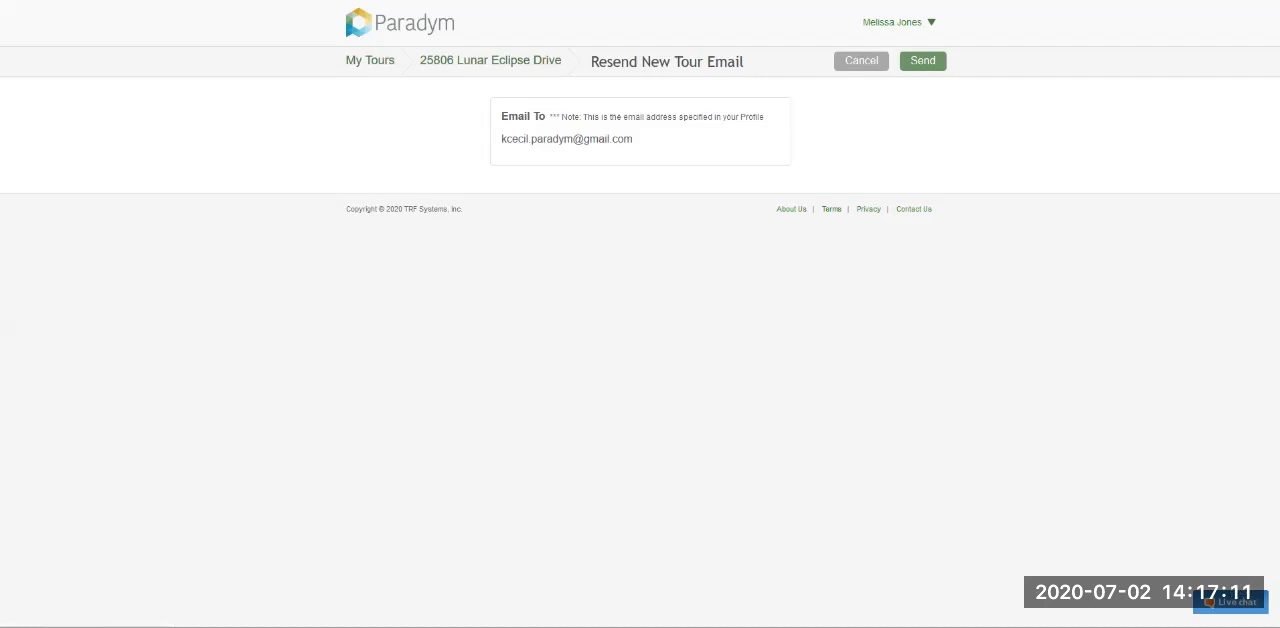
# - Check the recipient email address for the new tour email and go back to the tour page without sending
pyautogui.tripleClick(566, 139)
pyautogui.click(566, 139)
pyautogui.hotkey('alt', 'Left')
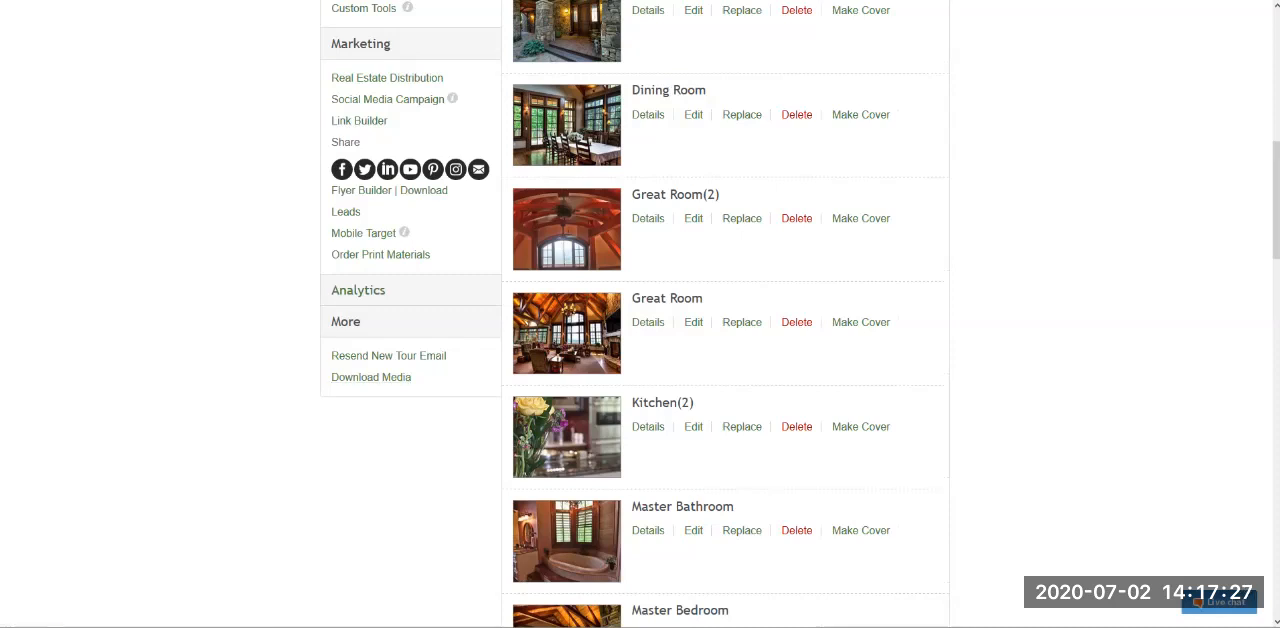
pyautogui.scroll(-2, 725, 314)
pyautogui.scroll(-15, 725, 314)
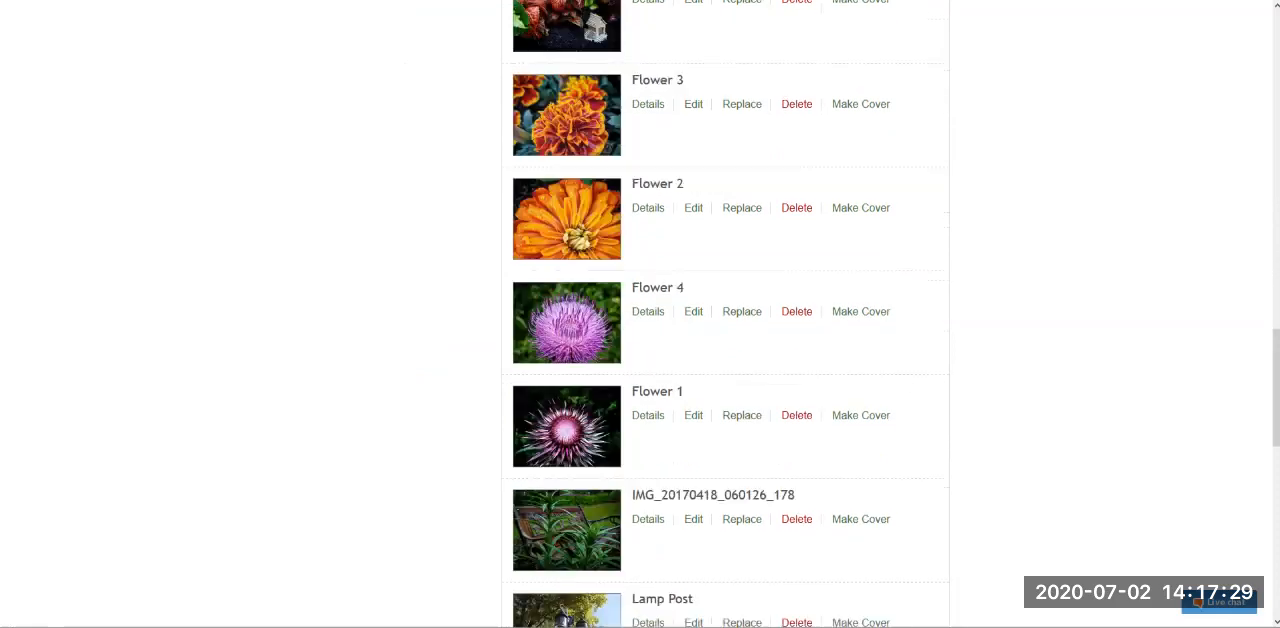
pyautogui.scroll(17, 725, 314)
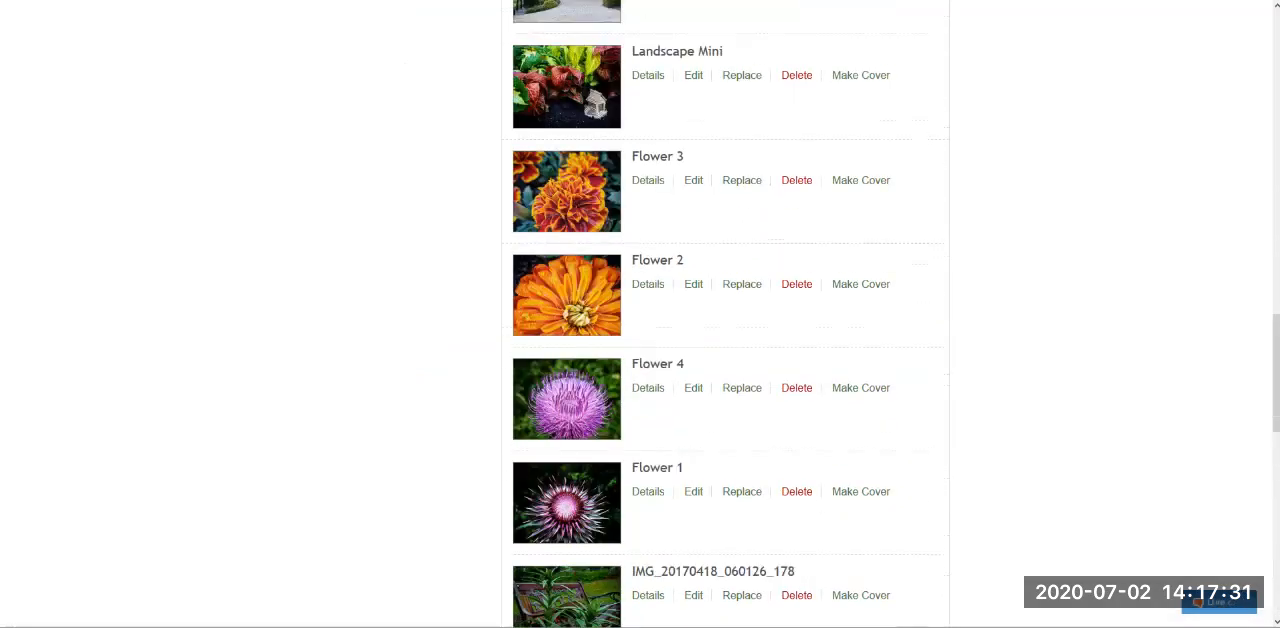
pyautogui.scroll(4, 725, 314)
pyautogui.scroll(-3, 725, 314)
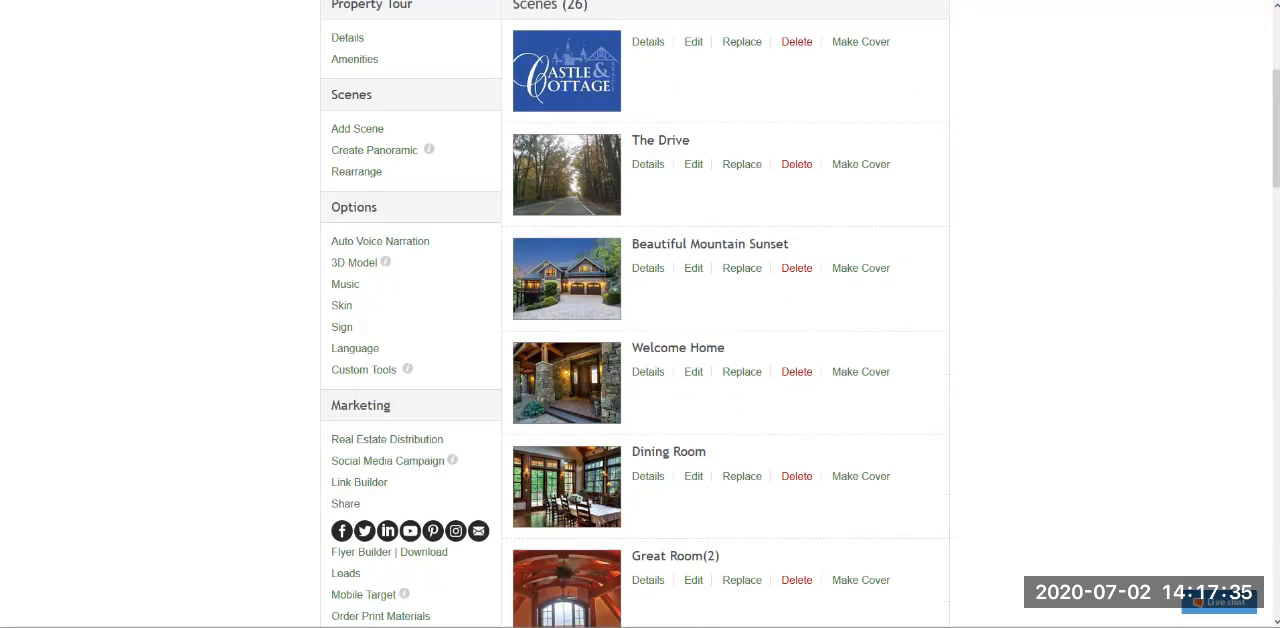
# - Look over the tour page, go to My Tours, reopen the Lunar Eclipse Drive tour and return to My Tours
pyautogui.scroll(-3, 725, 314)
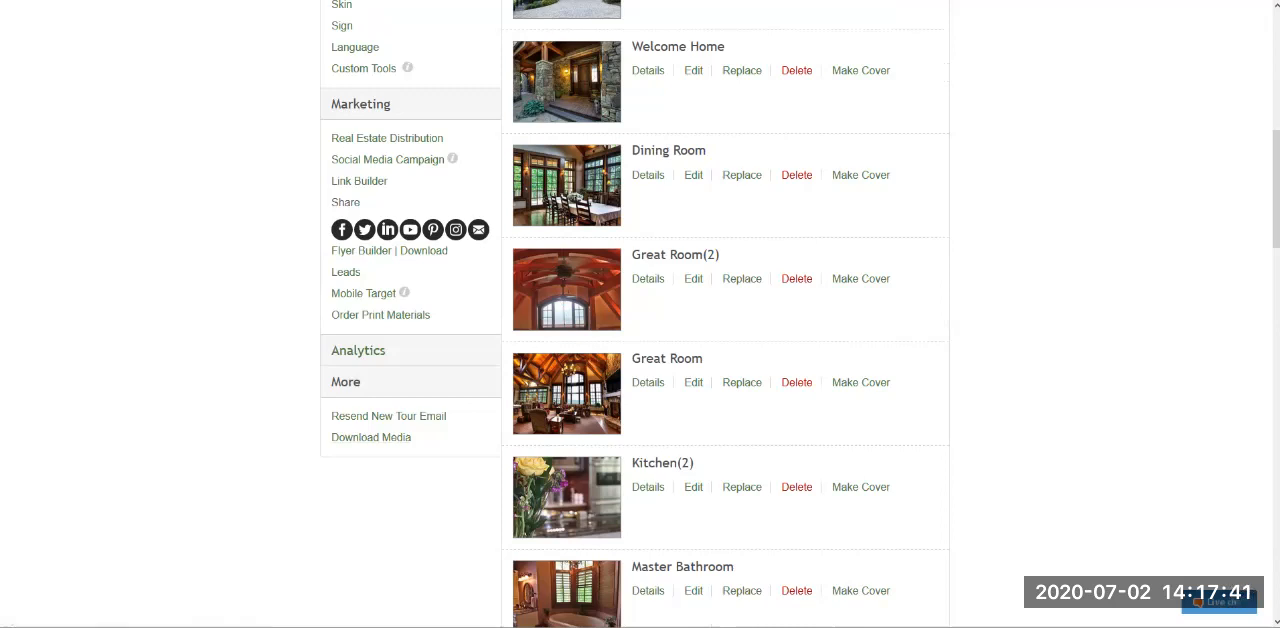
pyautogui.scroll(6, 725, 314)
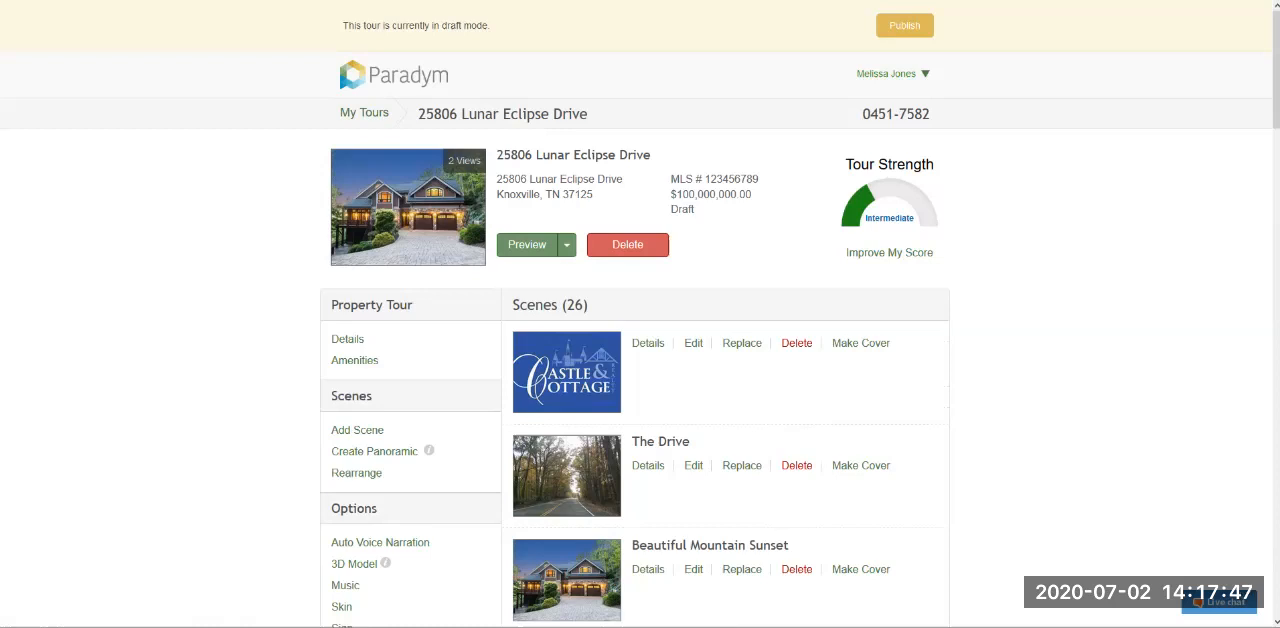
pyautogui.click(364, 112)
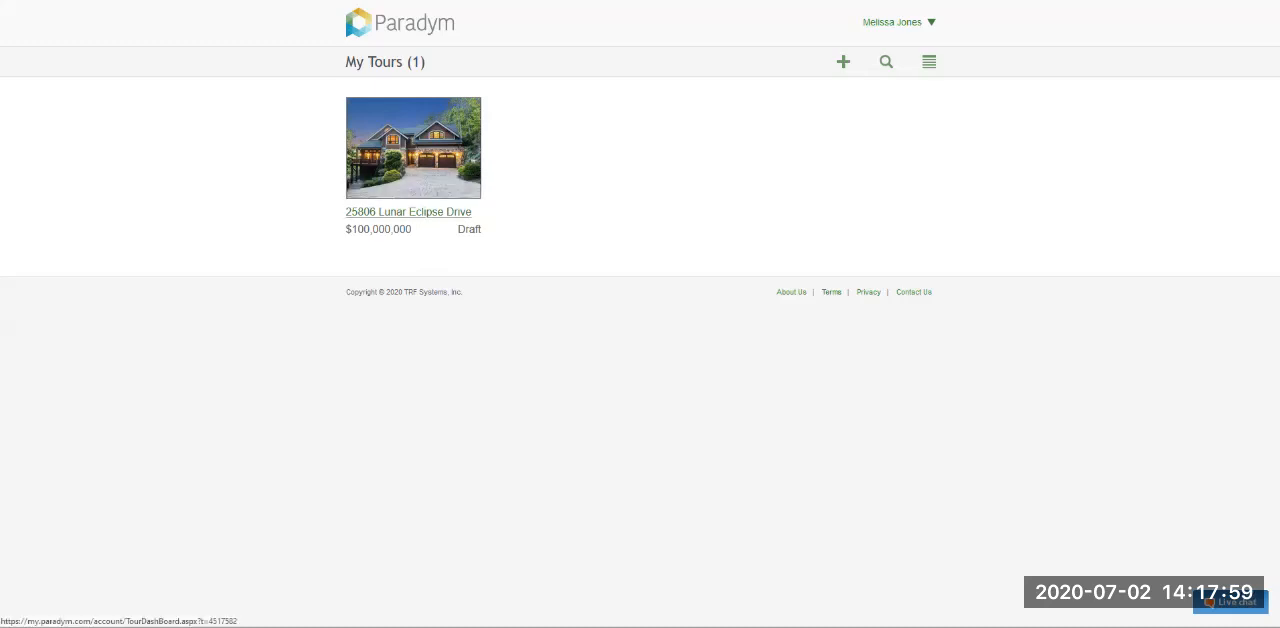
pyautogui.click(408, 212)
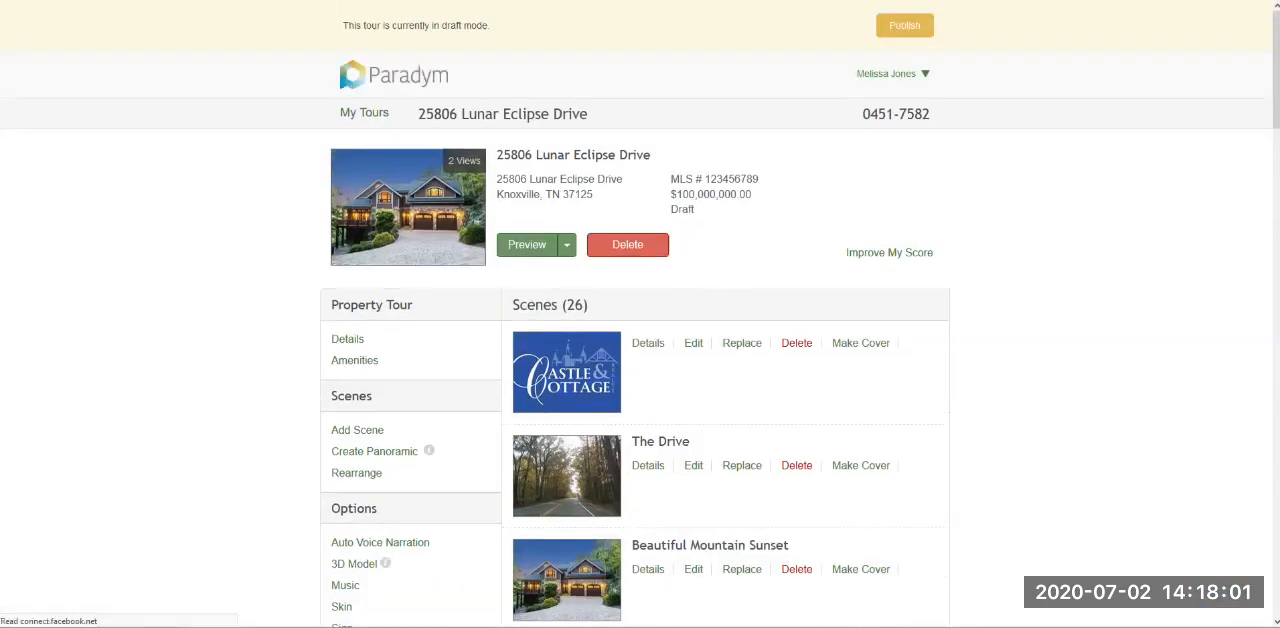
pyautogui.click(364, 113)
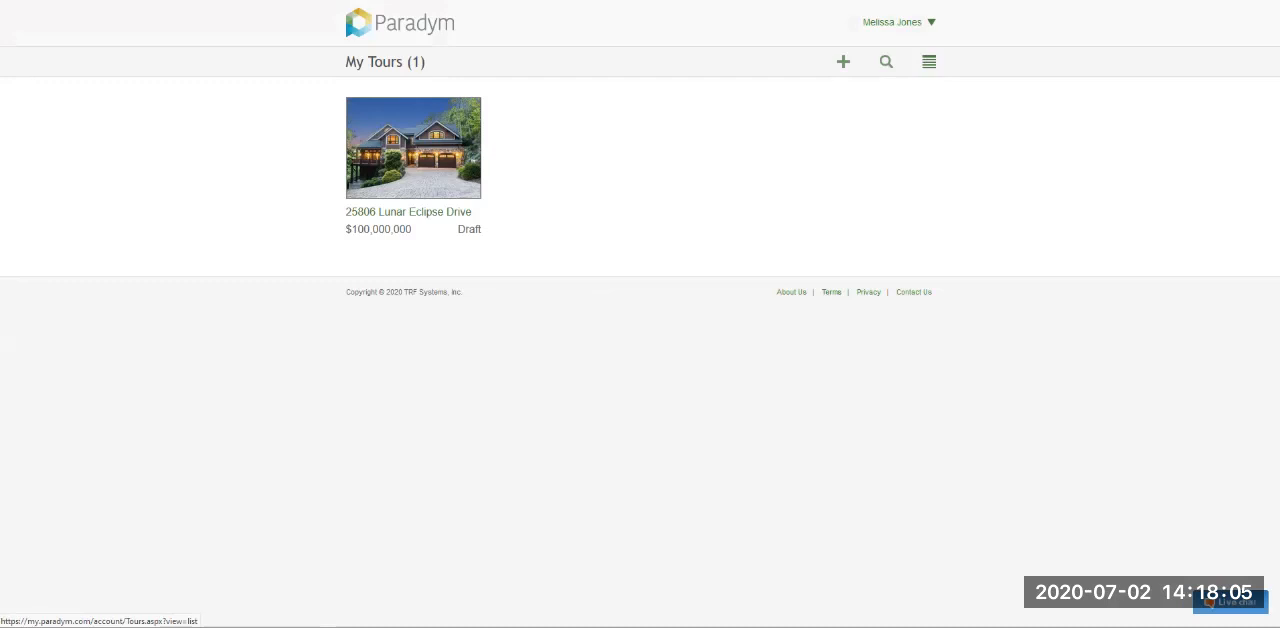
# - Check the code of the Lunar Eclipse Drive tour in the list view of My Tours and return to thumbnail view
pyautogui.click(929, 61)
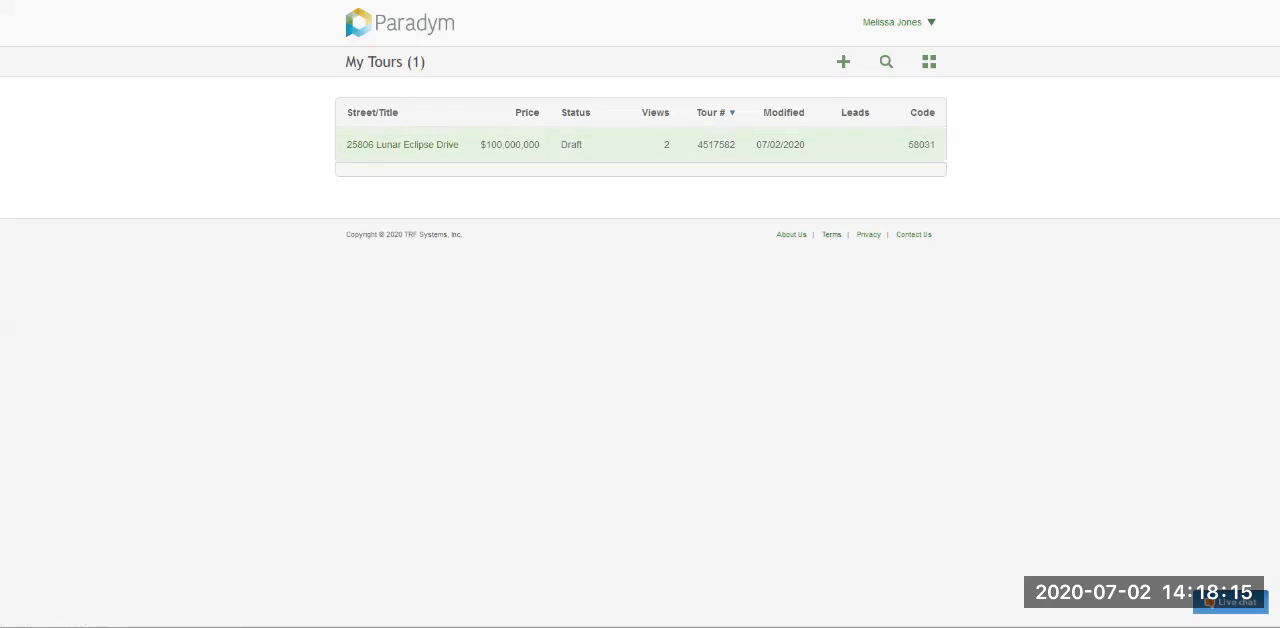
pyautogui.doubleClick(921, 145)
pyautogui.click(940, 270)
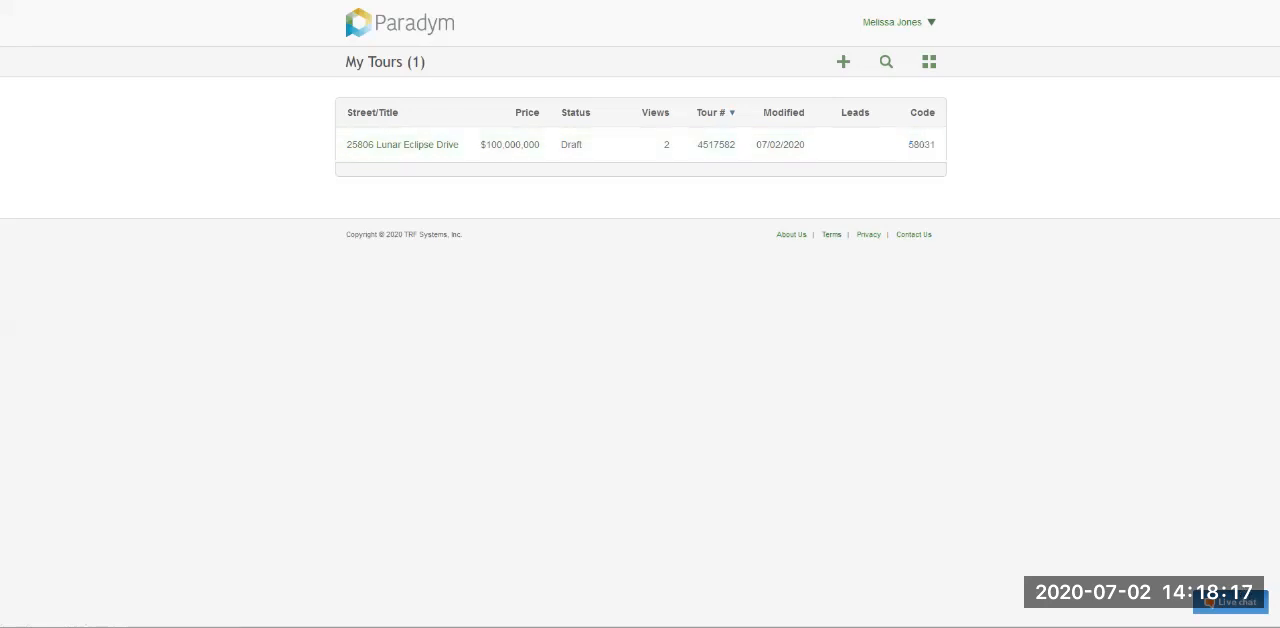
pyautogui.doubleClick(921, 145)
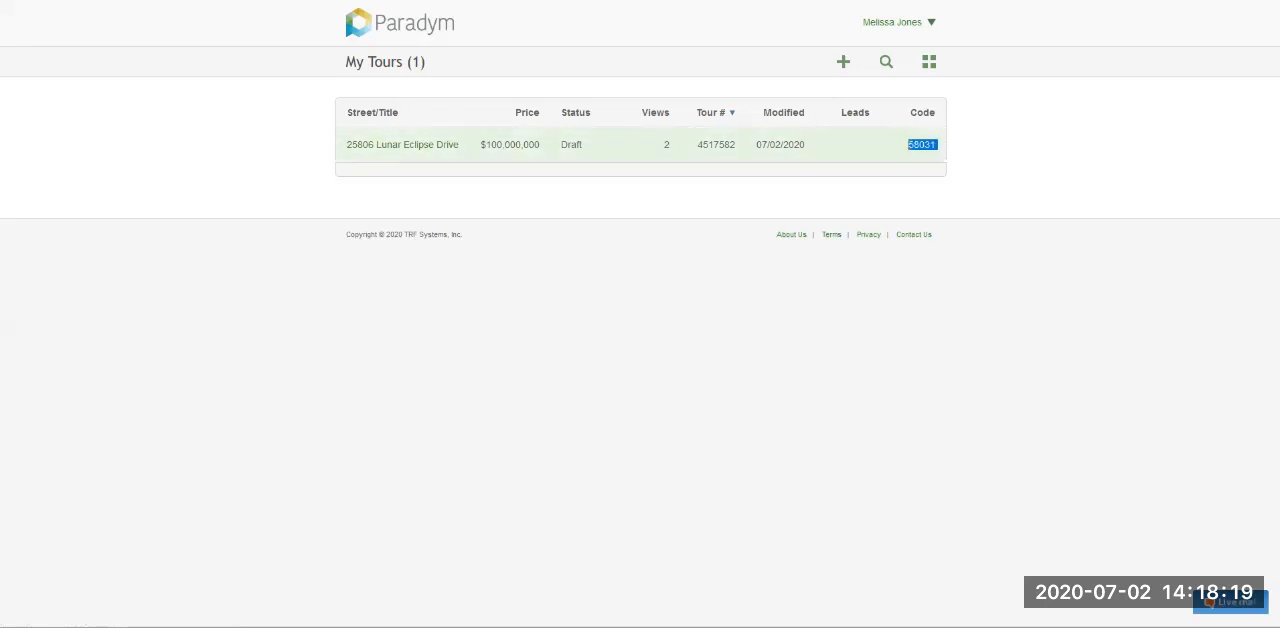
pyautogui.click(940, 260)
pyautogui.click(929, 61)
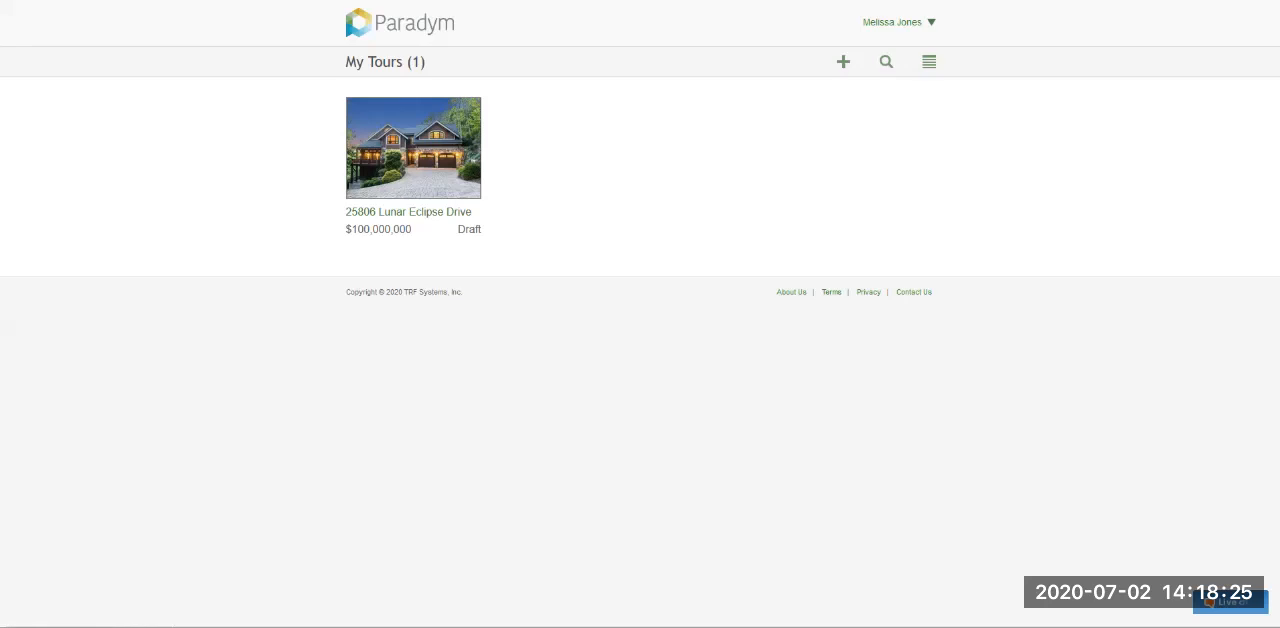
# - Review the search criteria on the Find Tour form and return to My Tours without searching
pyautogui.click(886, 61)
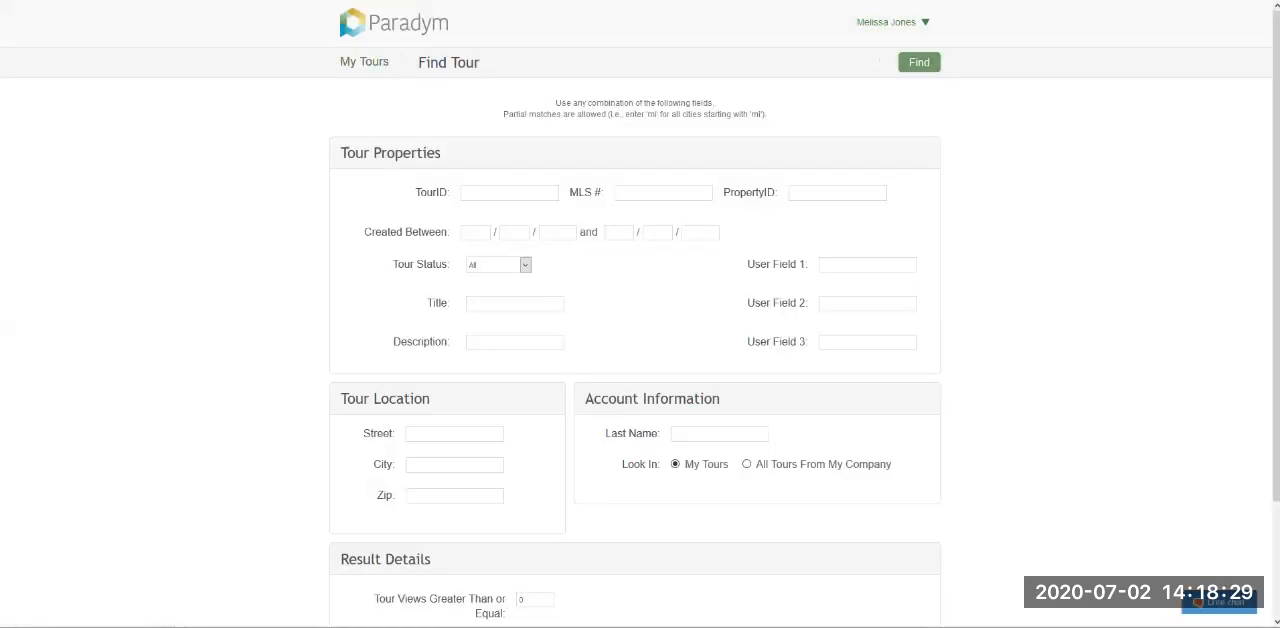
pyautogui.scroll(-3, 640, 314)
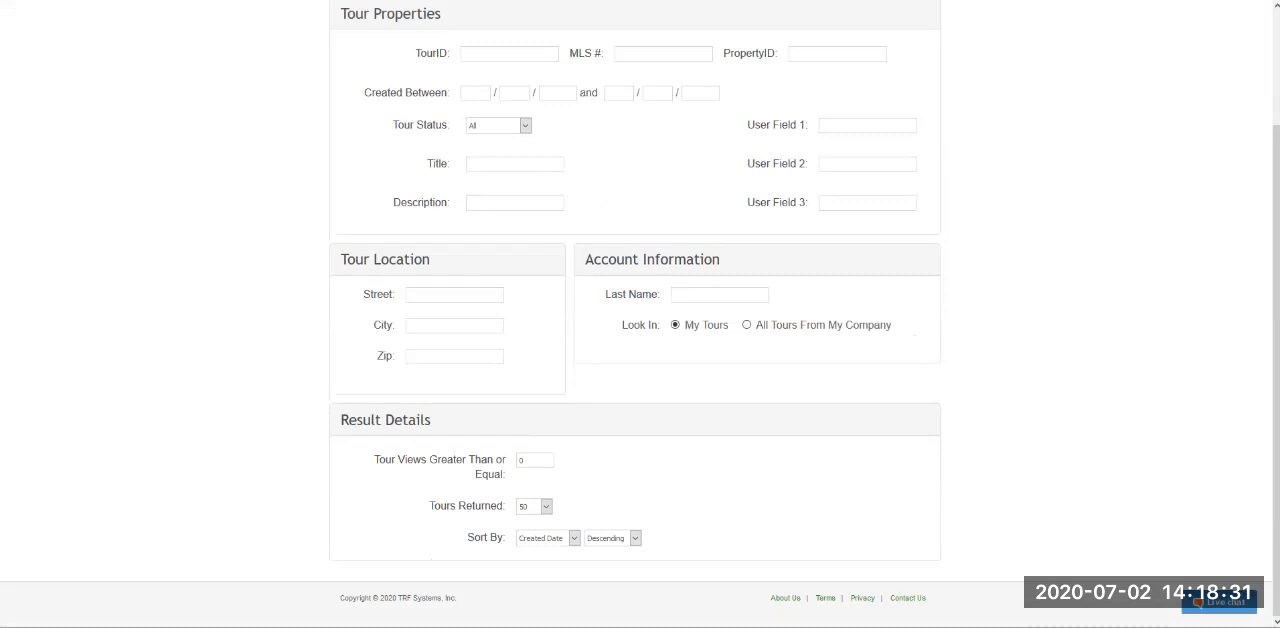
pyautogui.scroll(3, 640, 314)
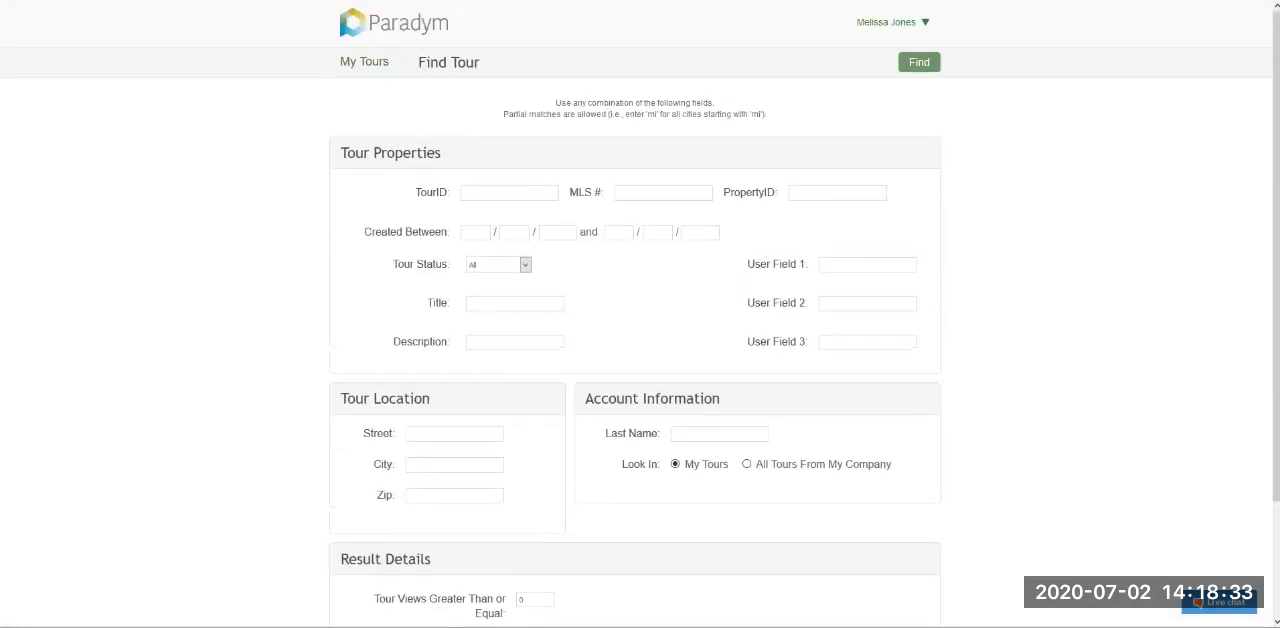
pyautogui.click(364, 62)
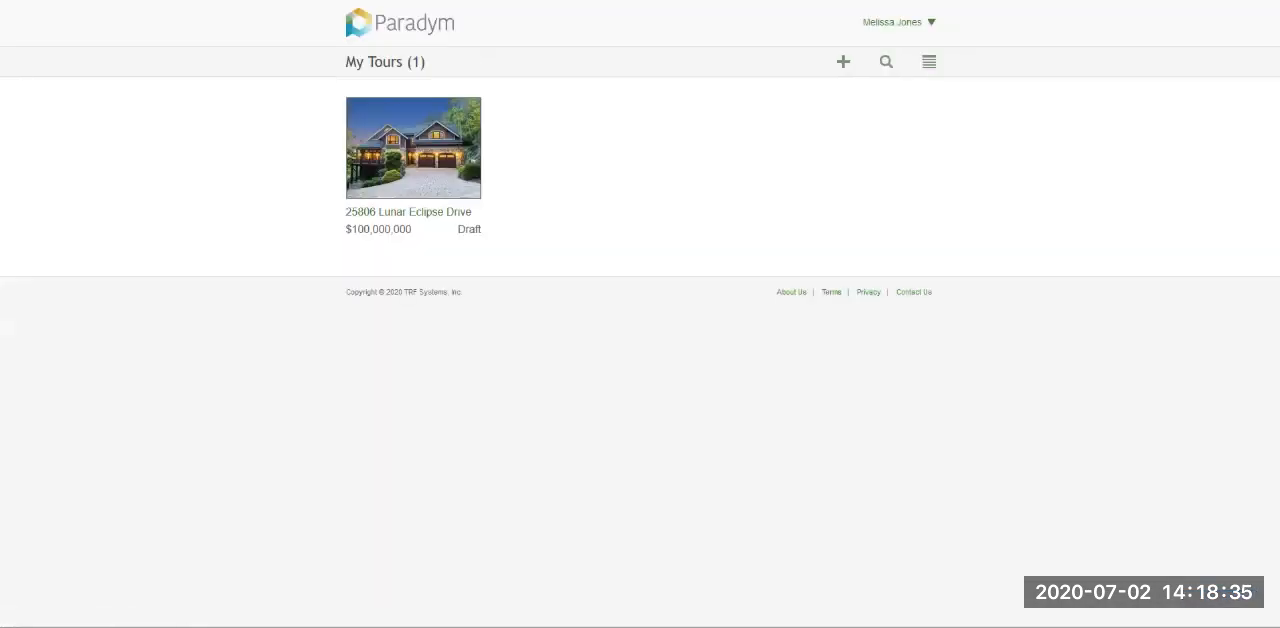
# - Review the options in the account menu on the My Tours page
pyautogui.click(899, 22)
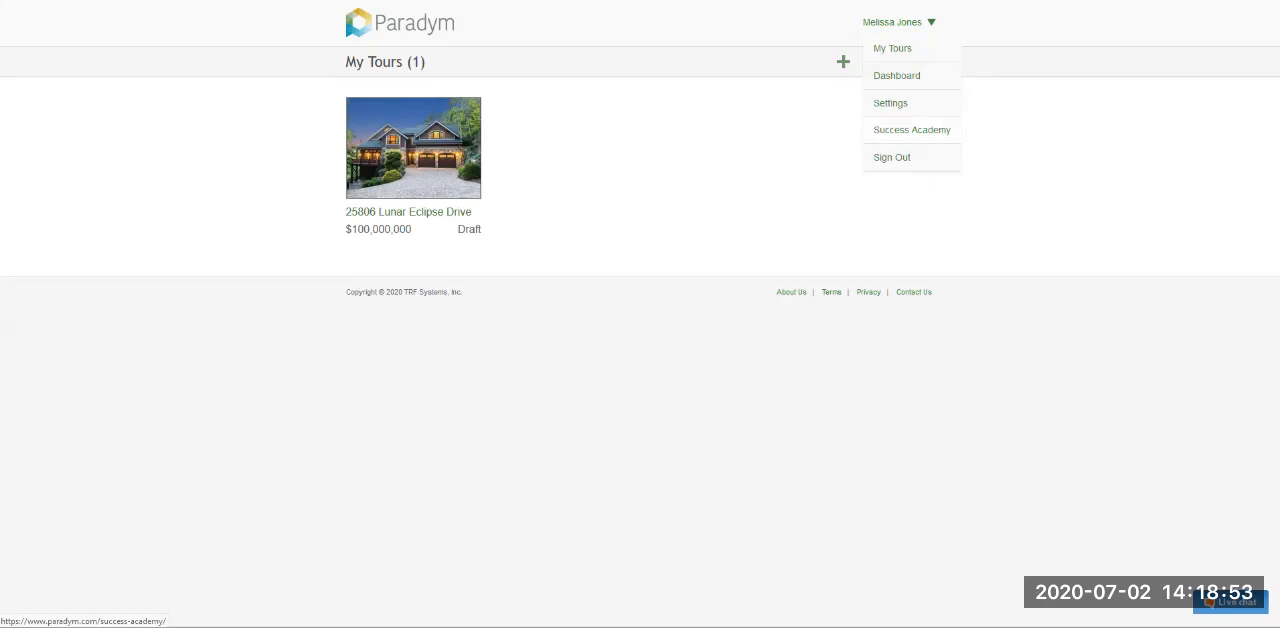
pyautogui.moveTo(899, 22)
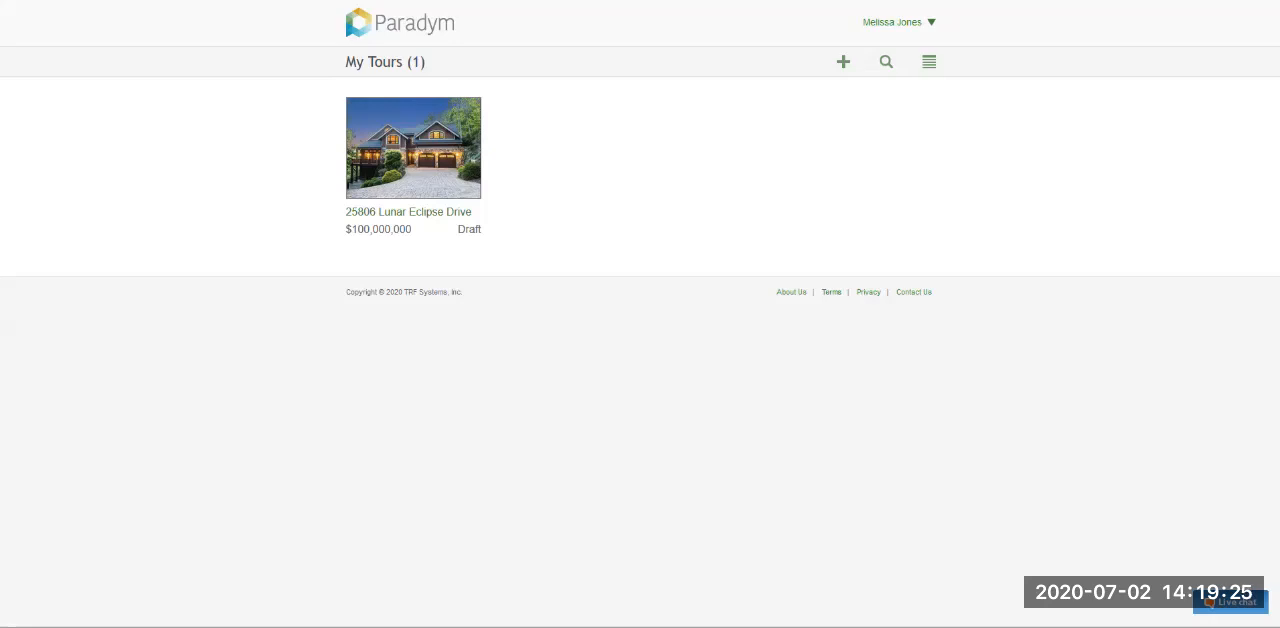
pyautogui.moveTo(345, 291); pyautogui.dragTo(934, 294)
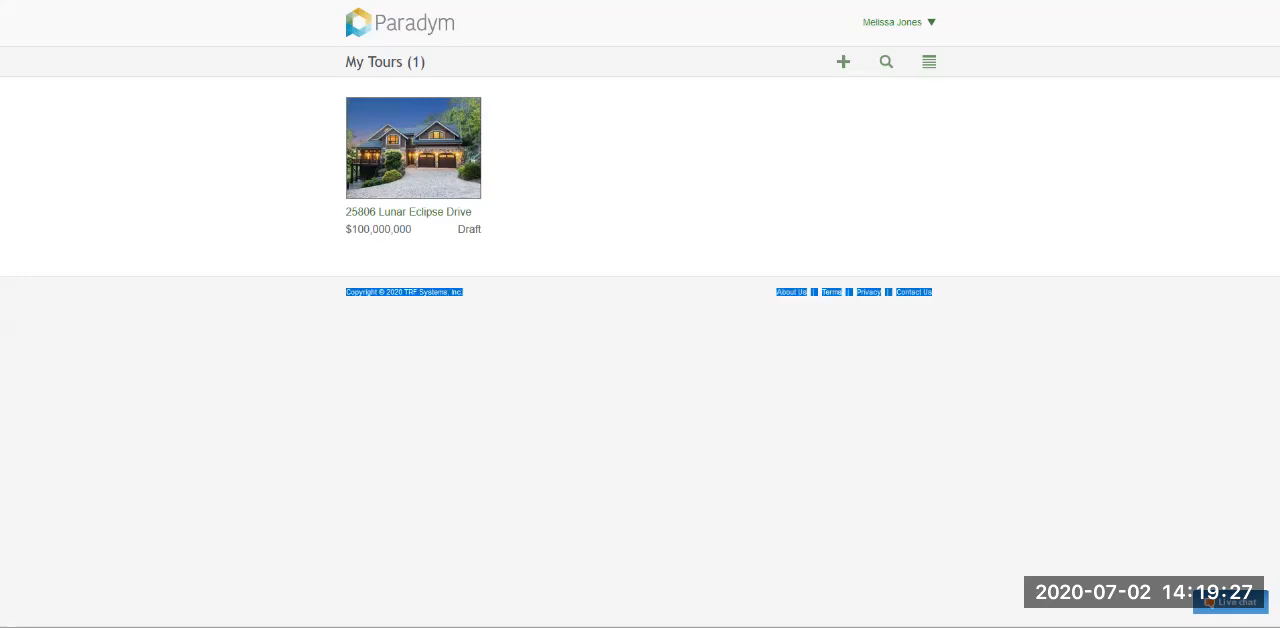
pyautogui.click(640, 400)
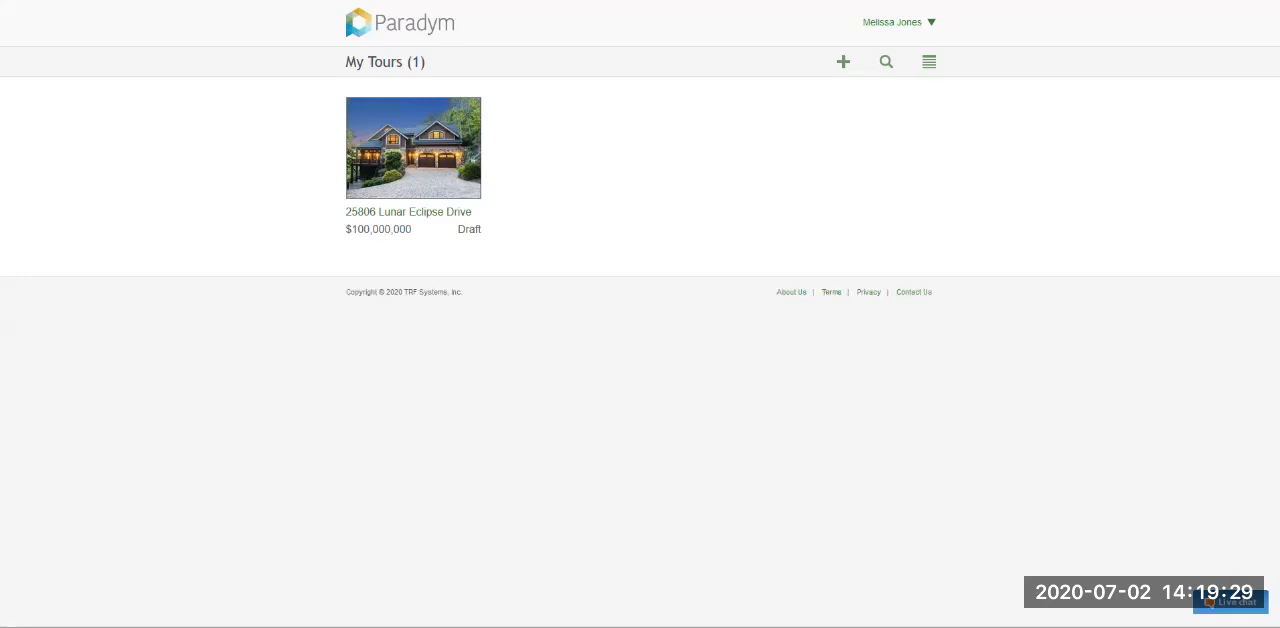